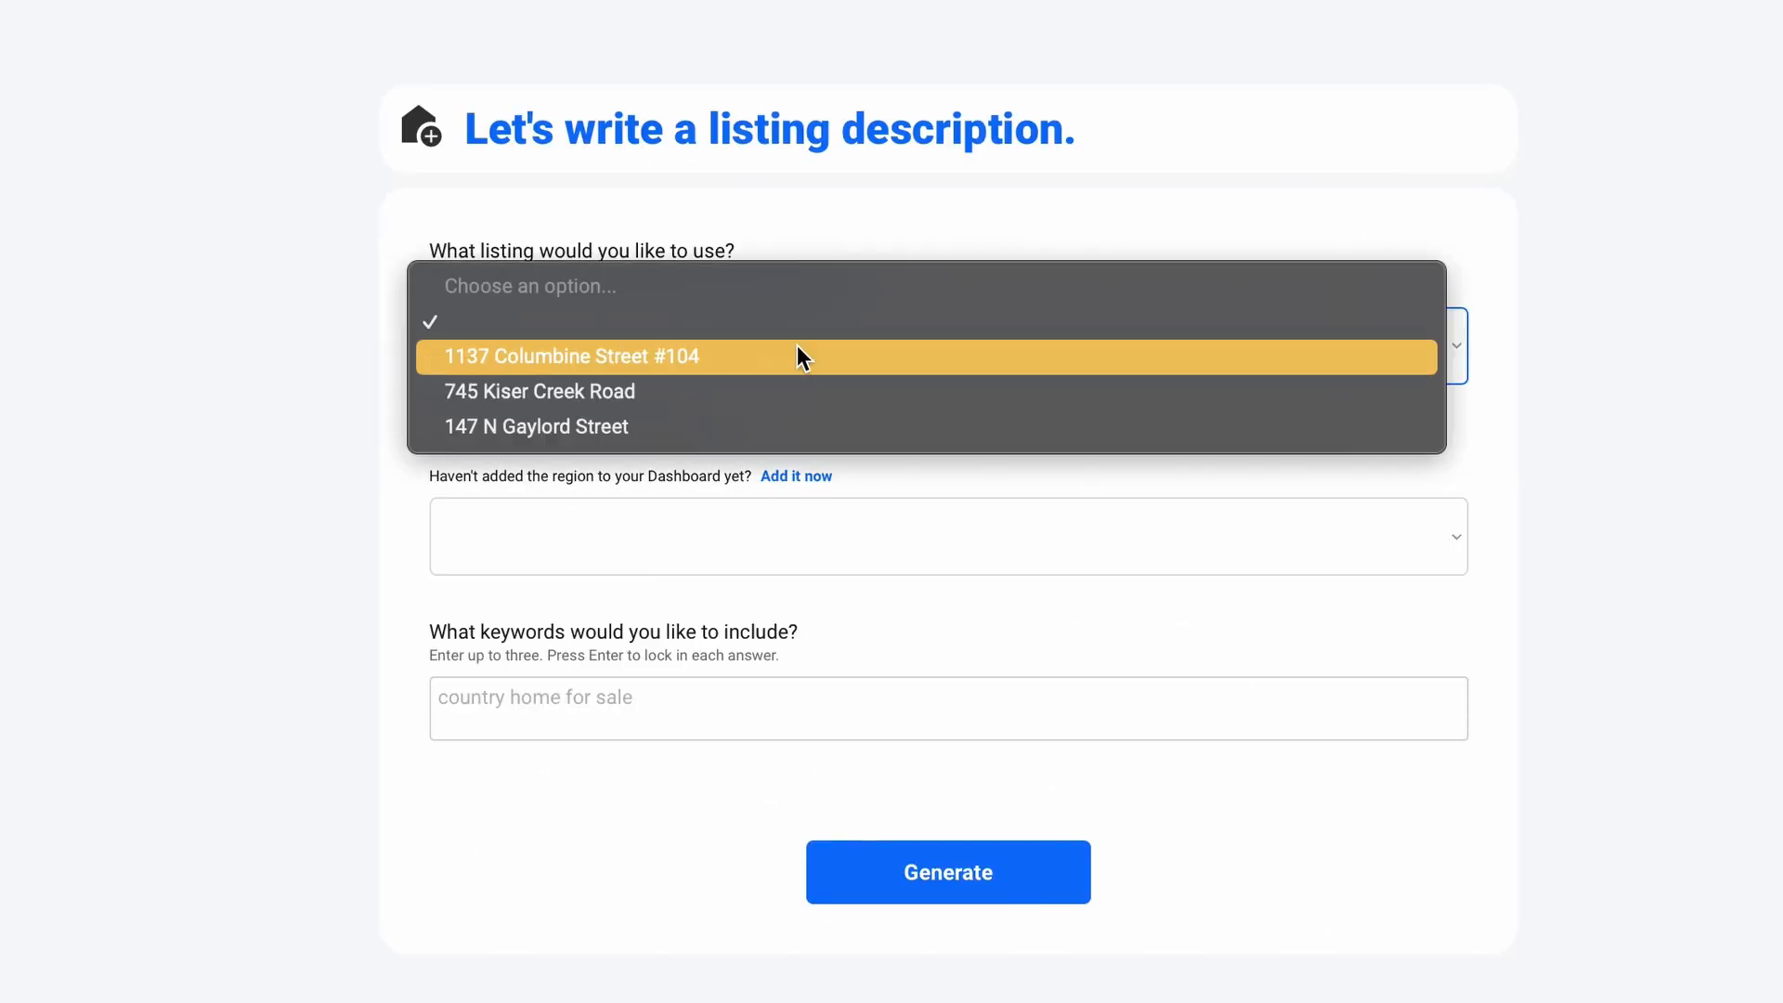
left_click(796, 346)
left_click(776, 537)
left_click(777, 546)
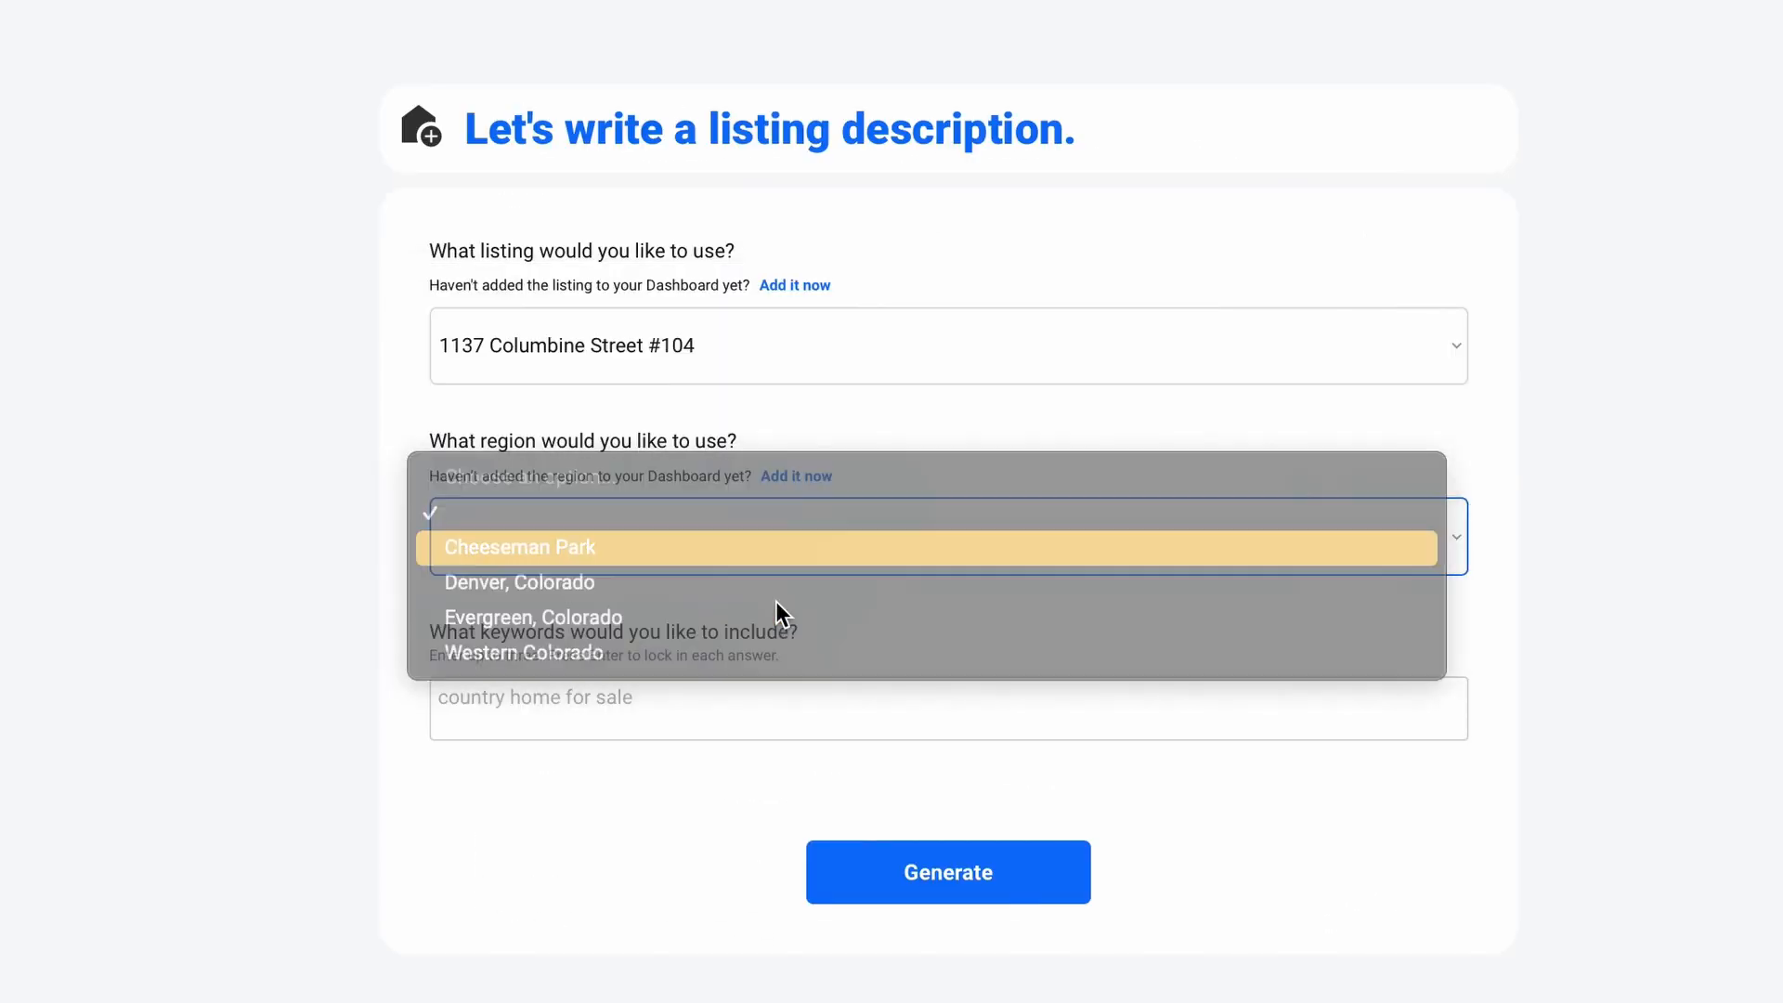
left_click(777, 706)
type("condo for sale")
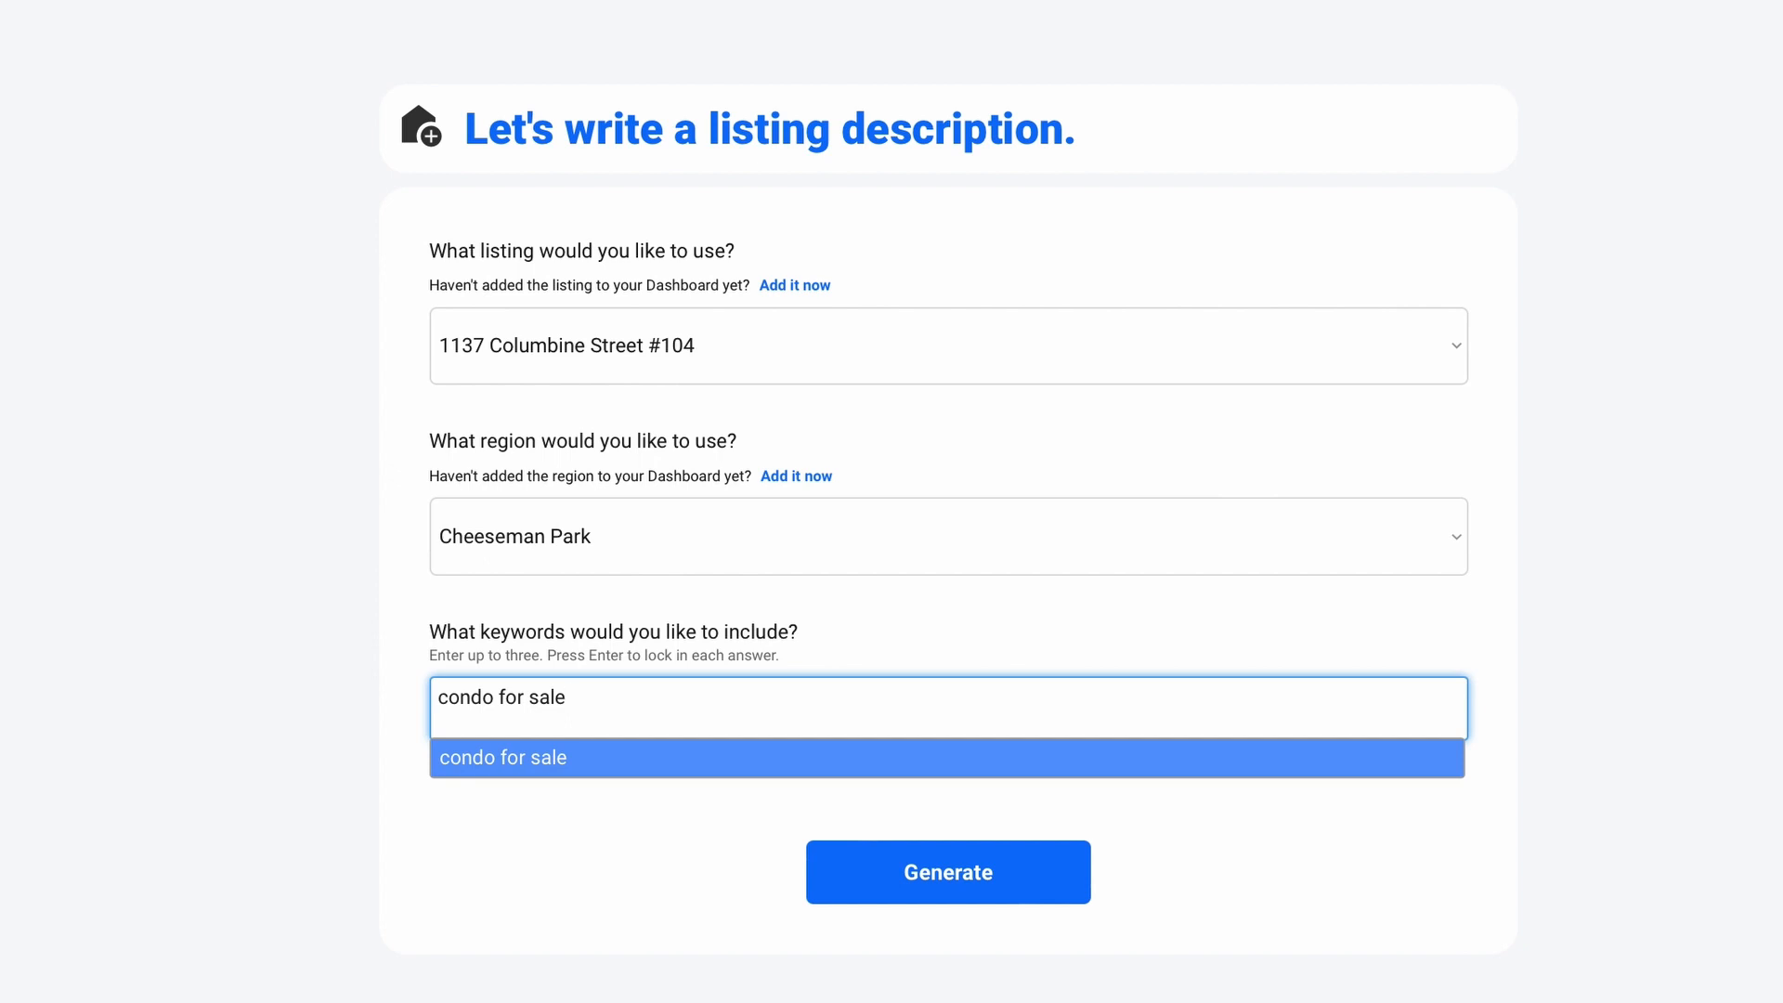
key("Return")
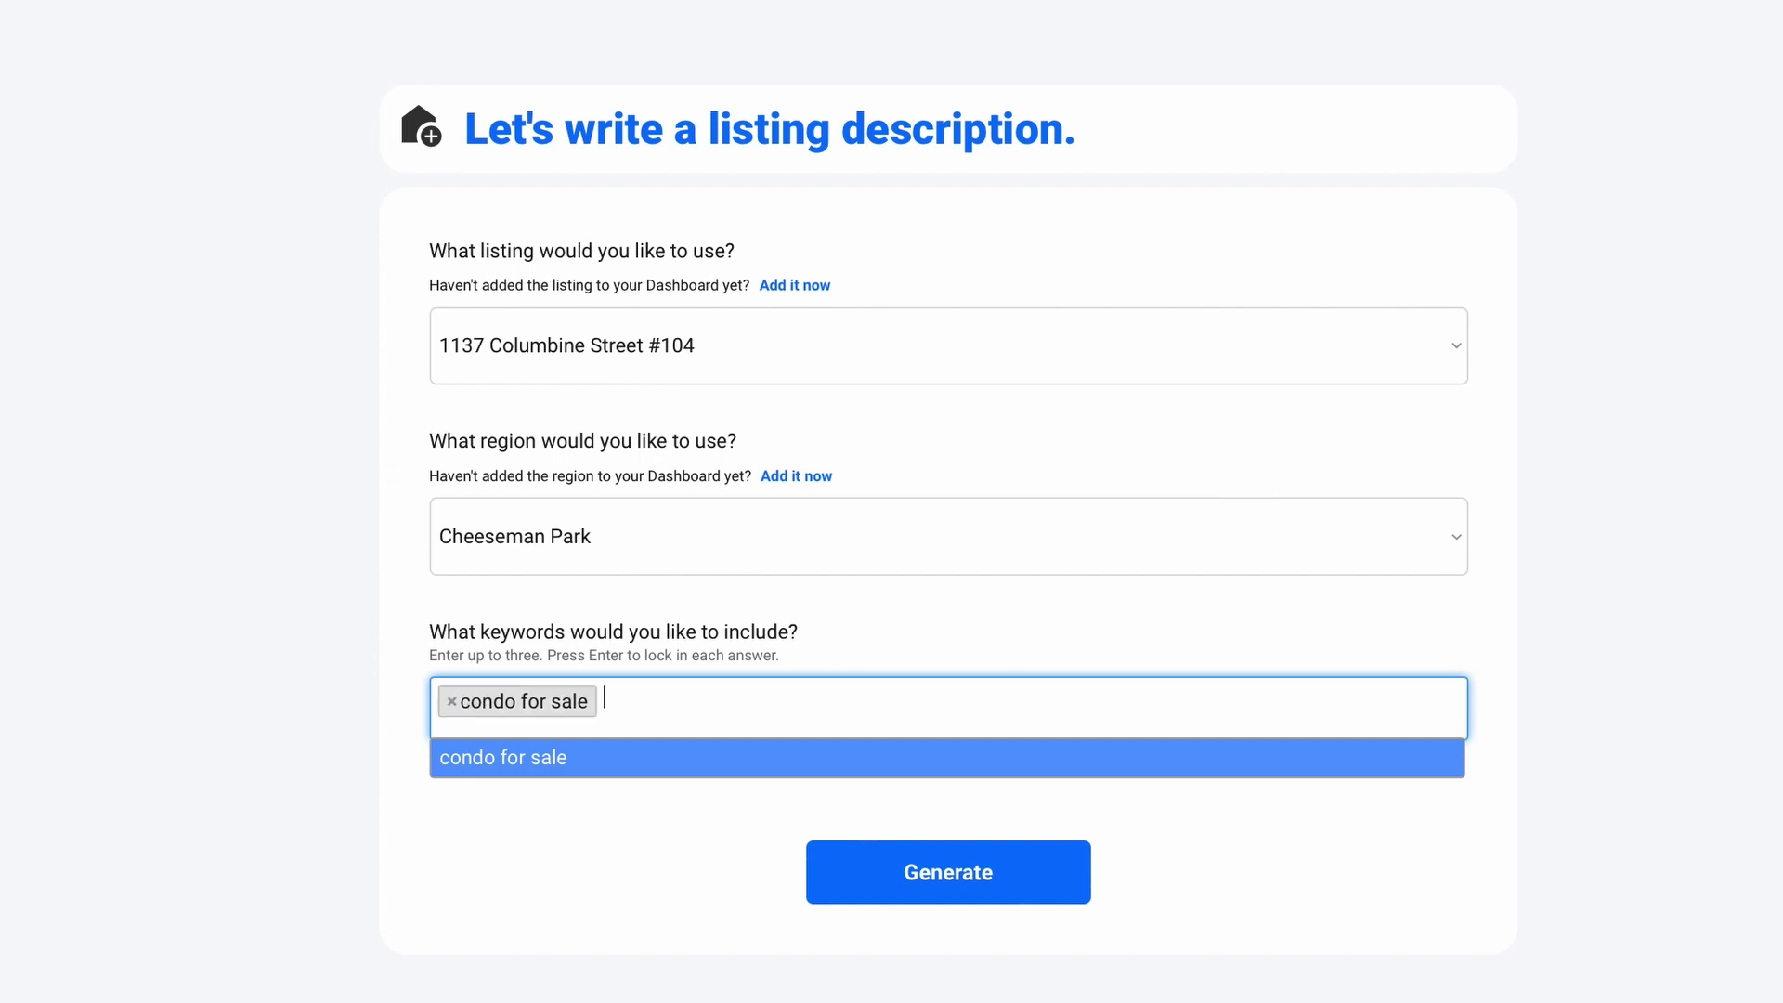
left_click(876, 897)
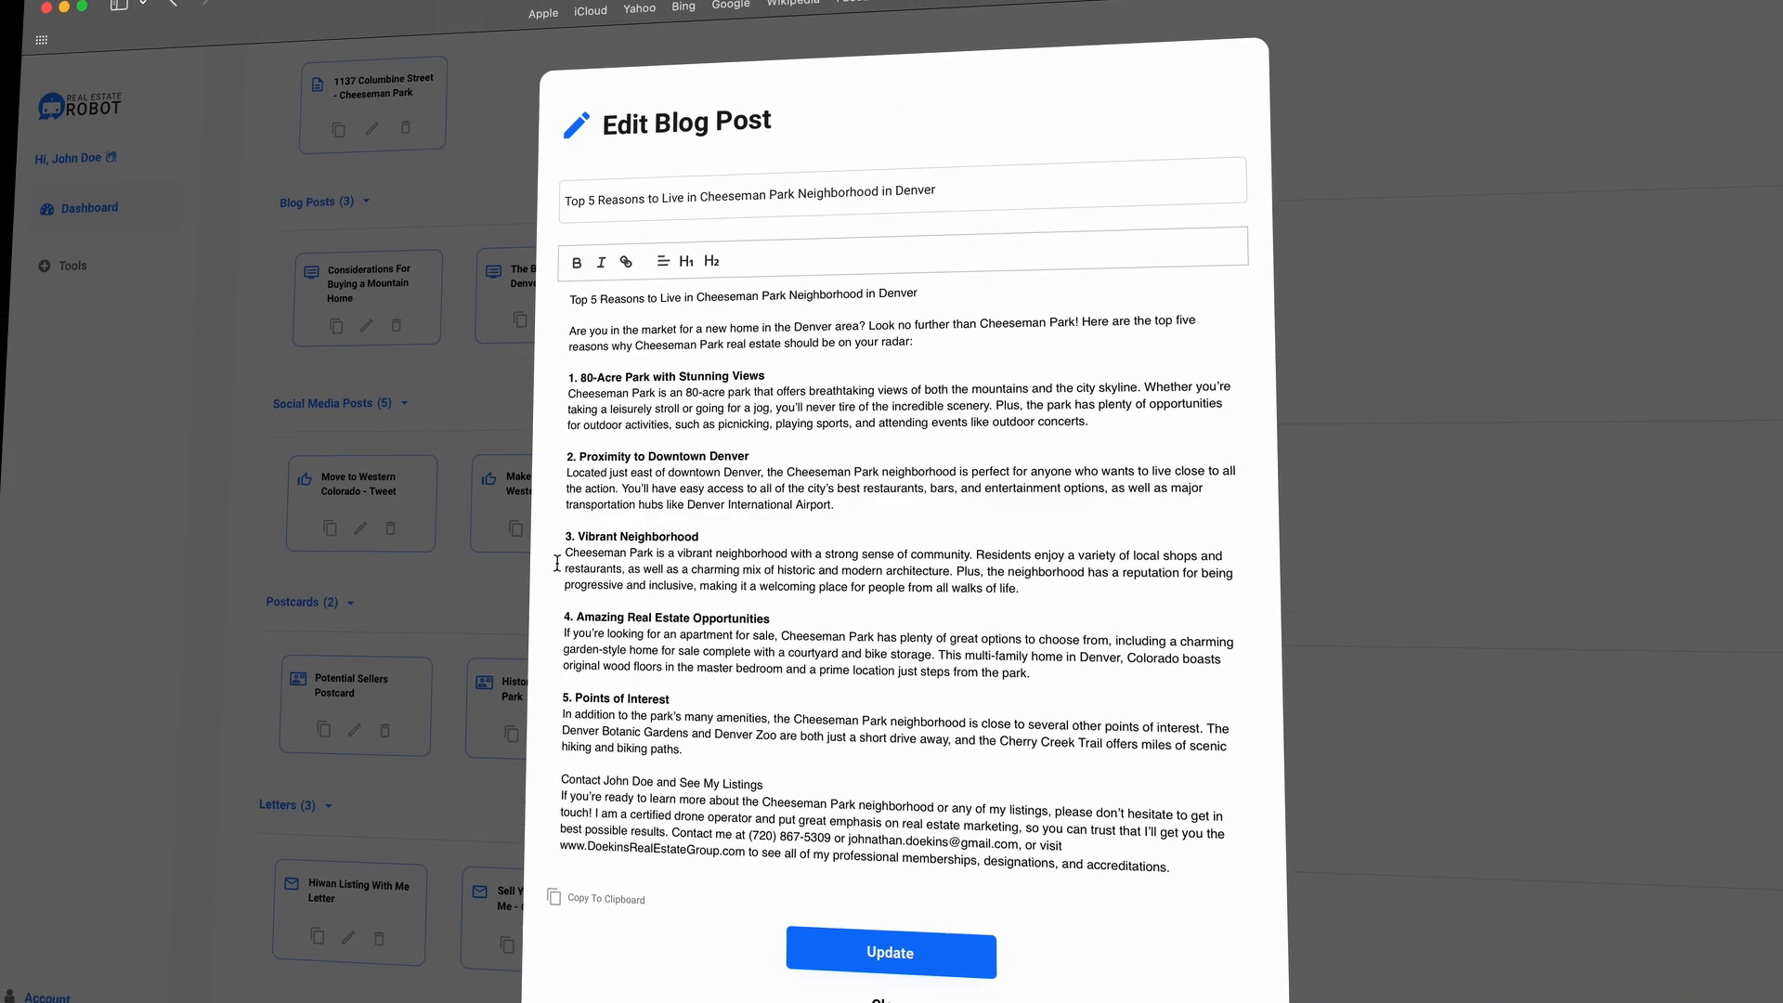
Step: Highlight 'garden-style home' in the blog post and the Facebook and Instagram hashtags
left_click_drag(562, 650, 659, 655)
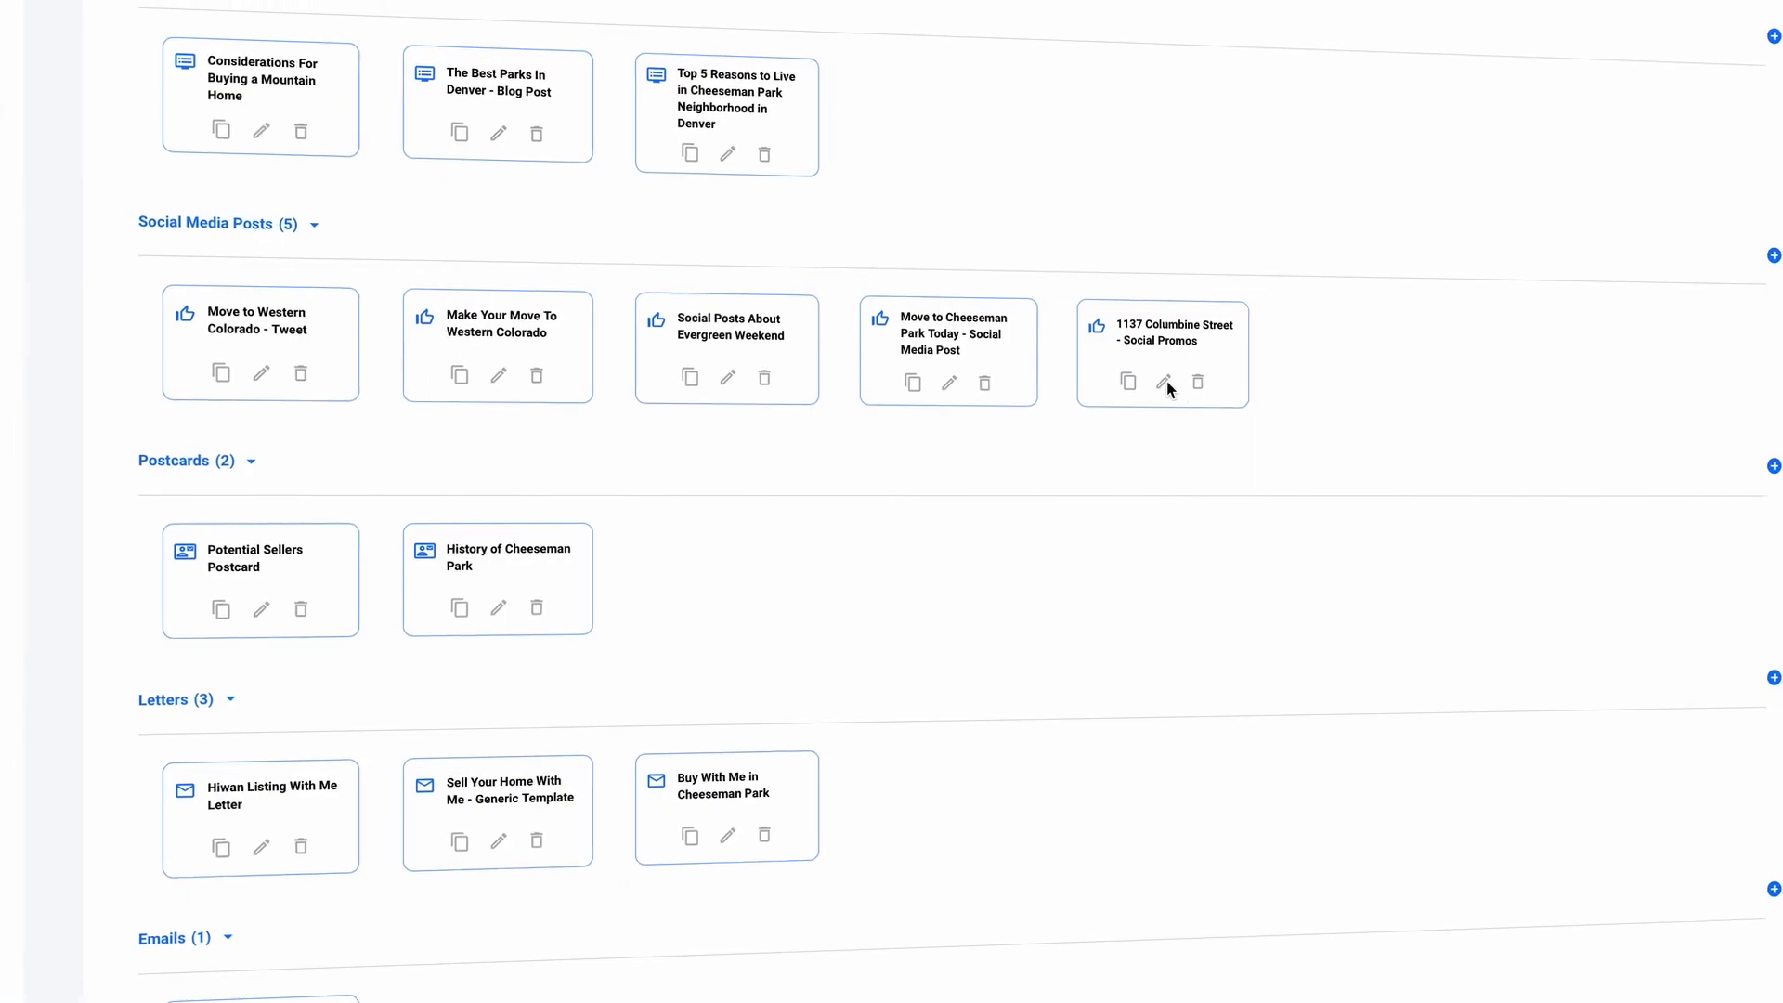
left_click(1165, 384)
left_click_drag(830, 423, 1155, 427)
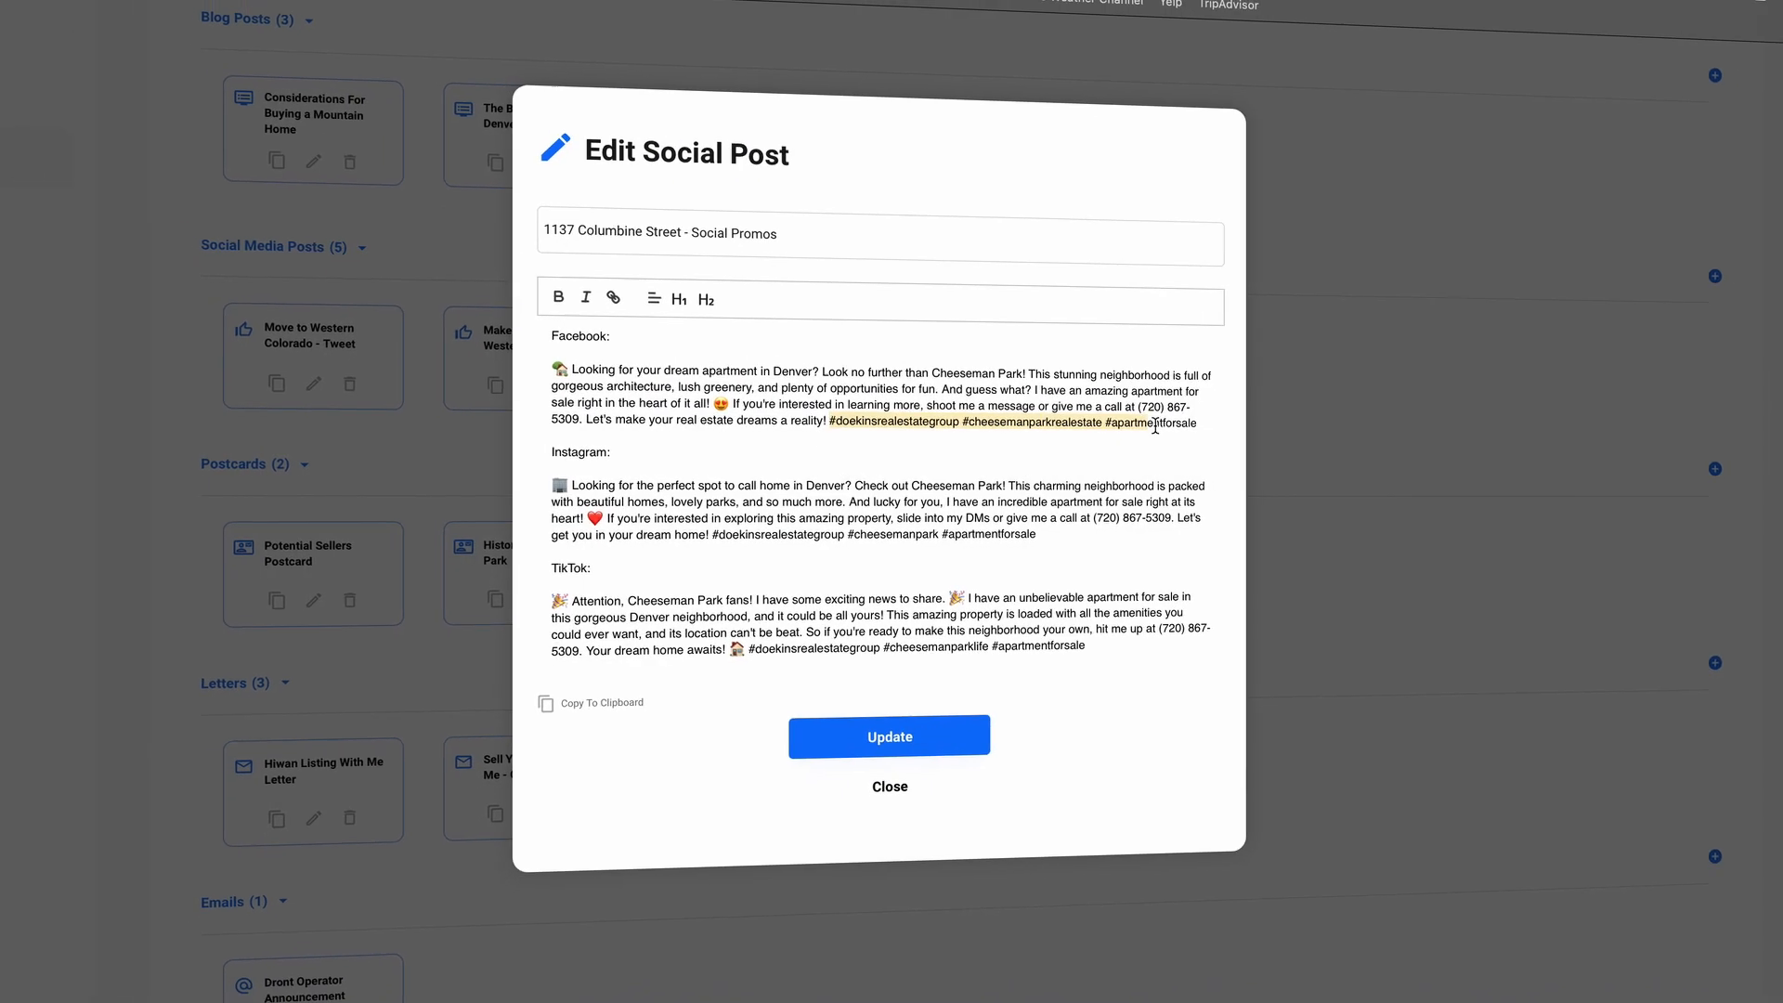
left_click_drag(712, 535, 1029, 536)
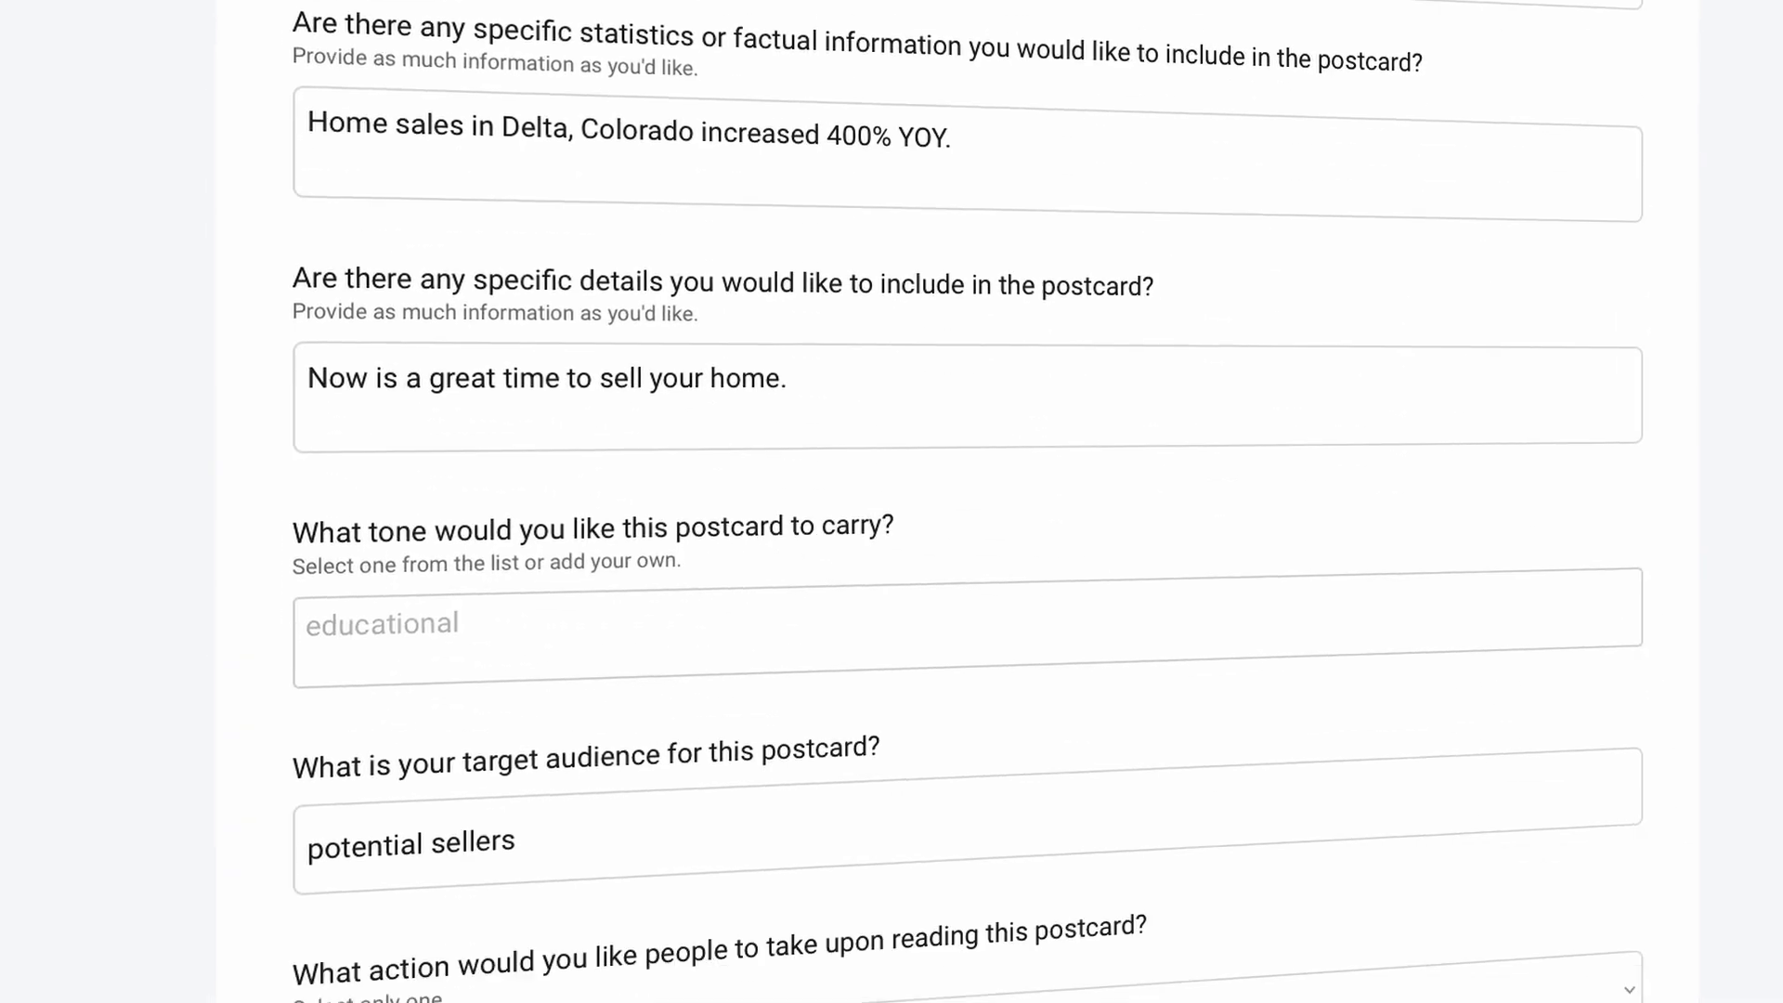
Step: Set the postcard tone to informative and continue to the postcard image question
left_click(641, 604)
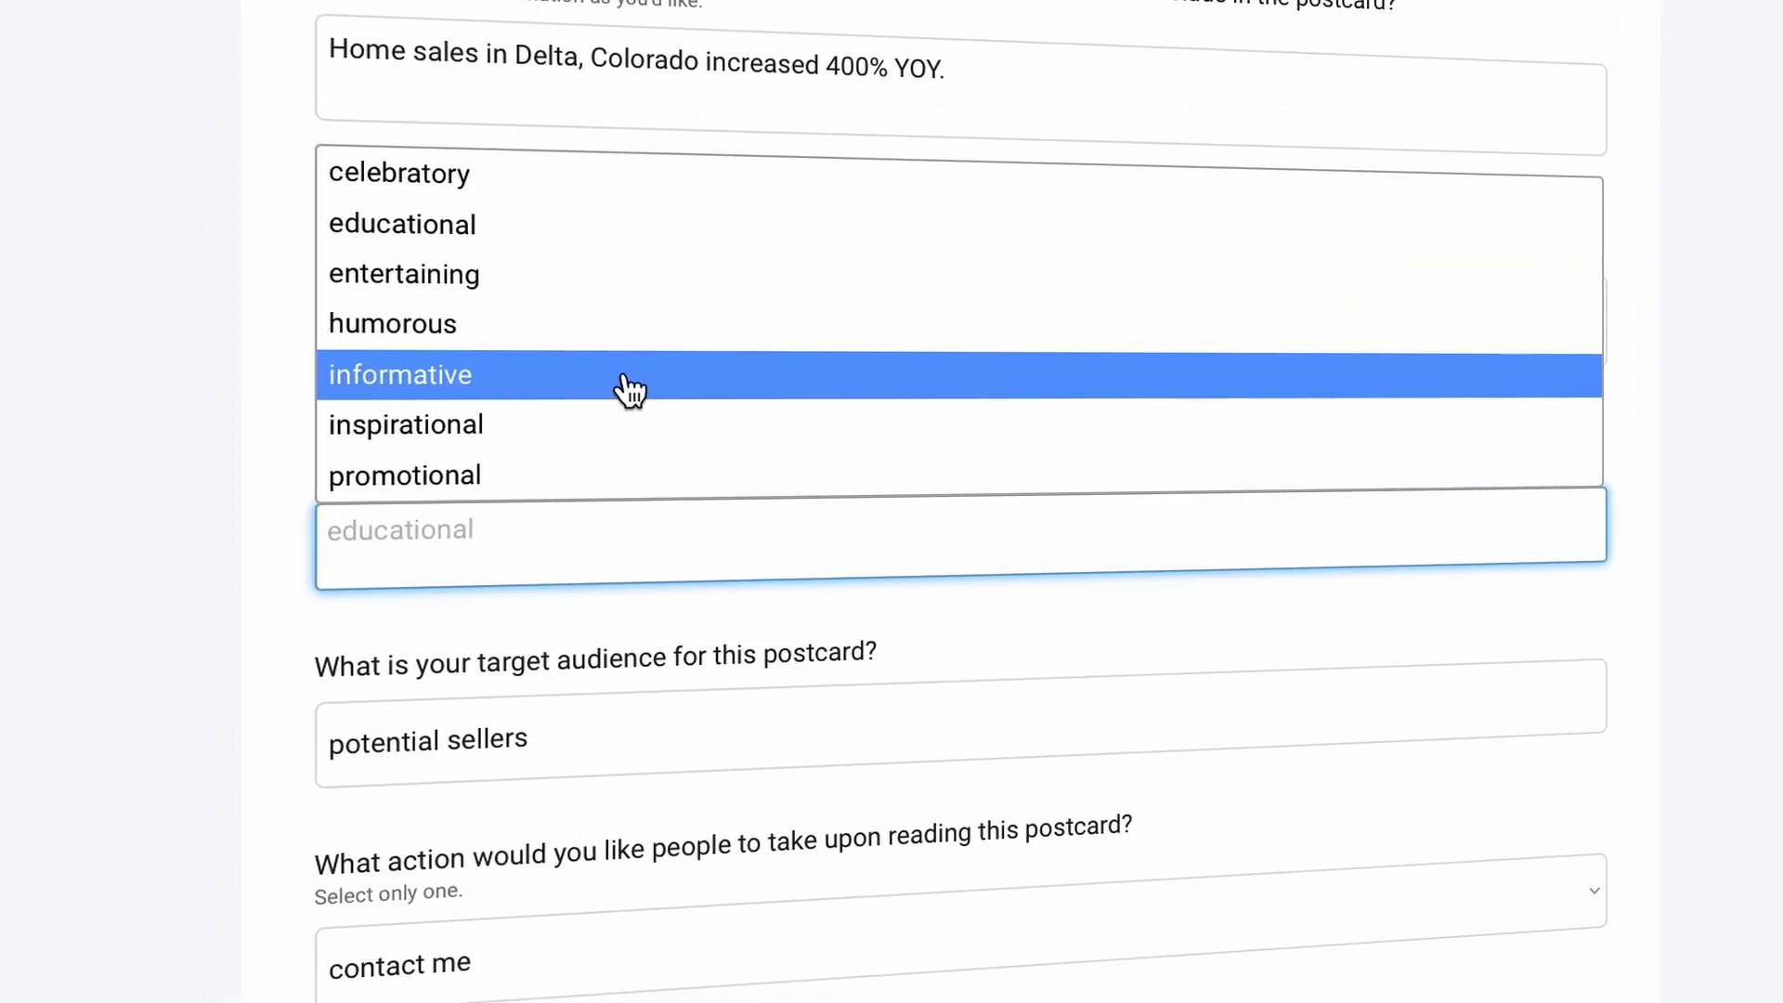
left_click(625, 377)
left_click(214, 711)
scroll(241, 743, "down", 1)
left_click(399, 1002)
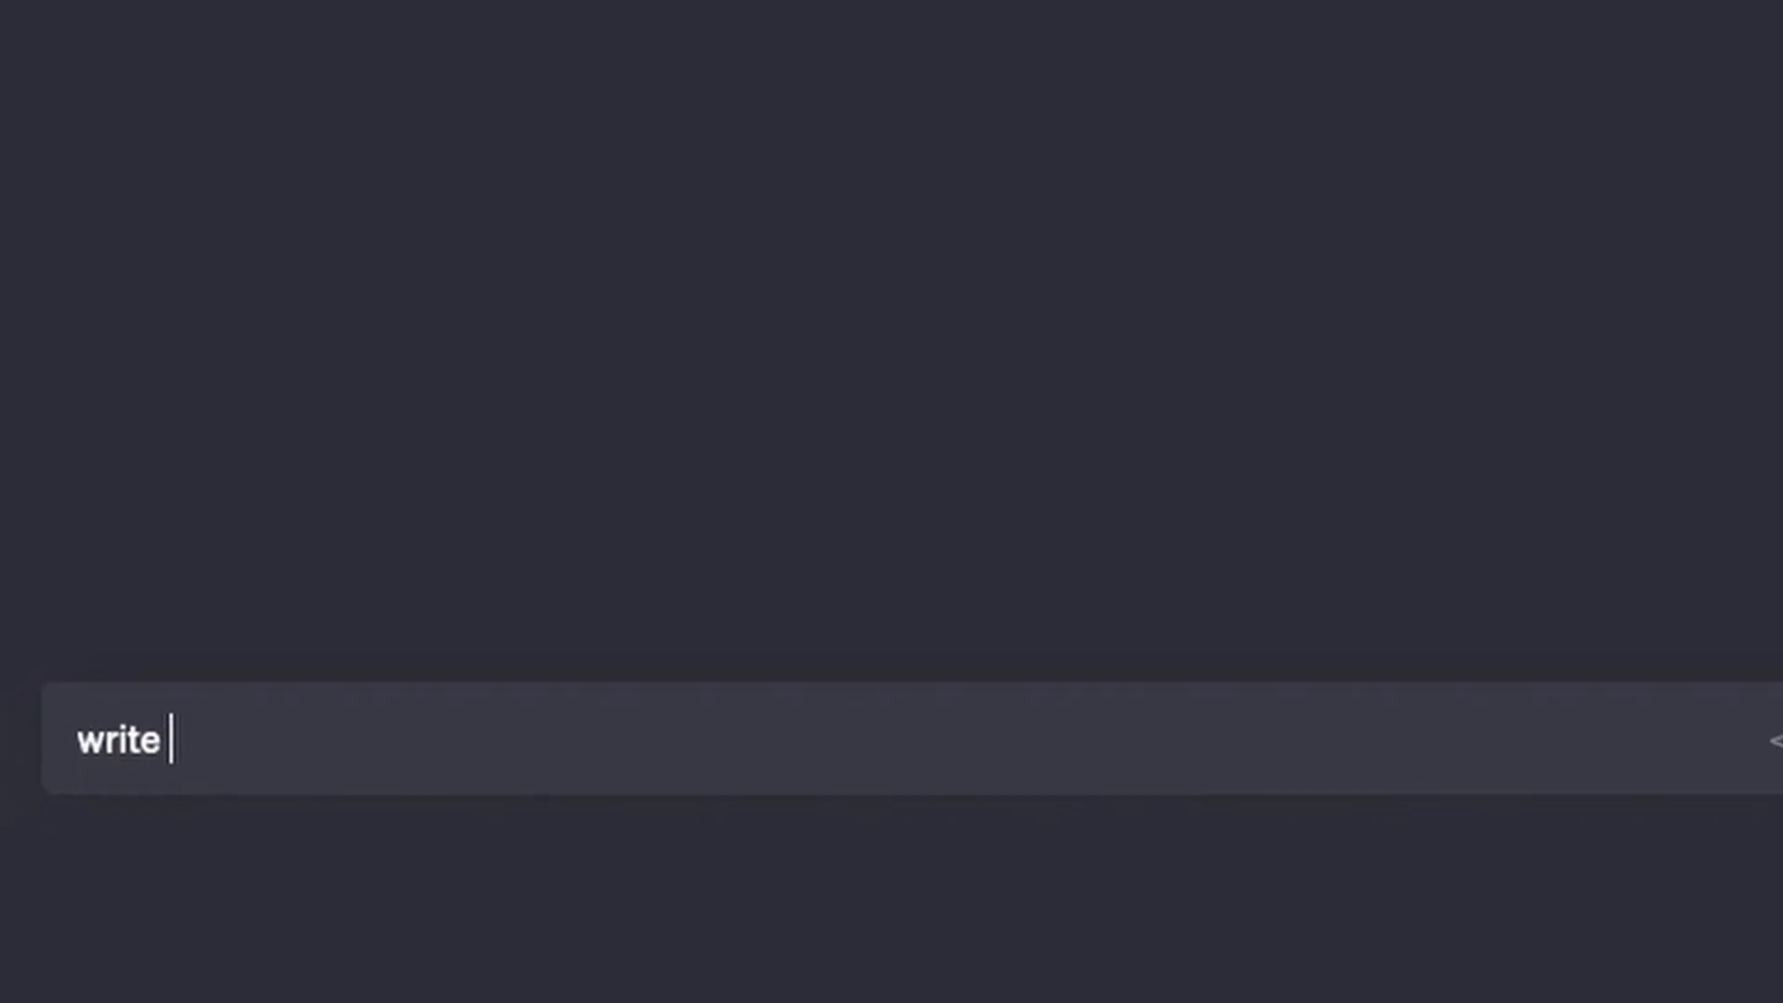
Step: Type 'me a property description for my listing' into the chat prompt
type("me a property descri")
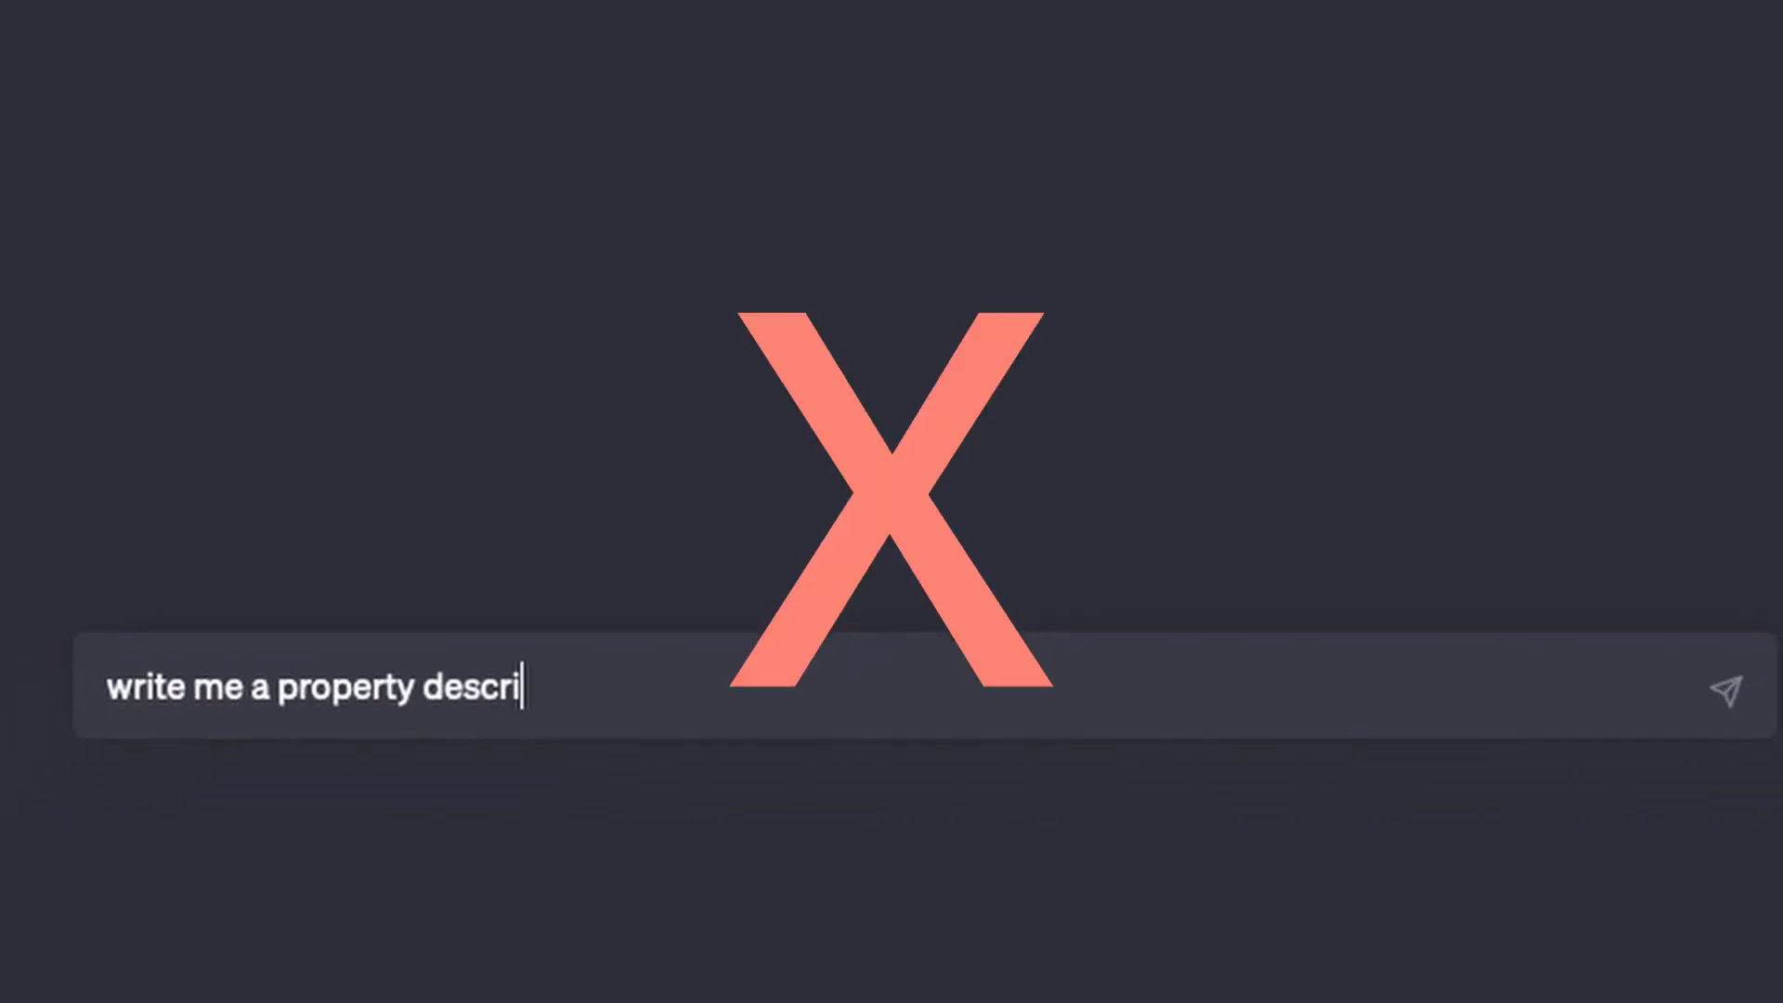
type("ption for ")
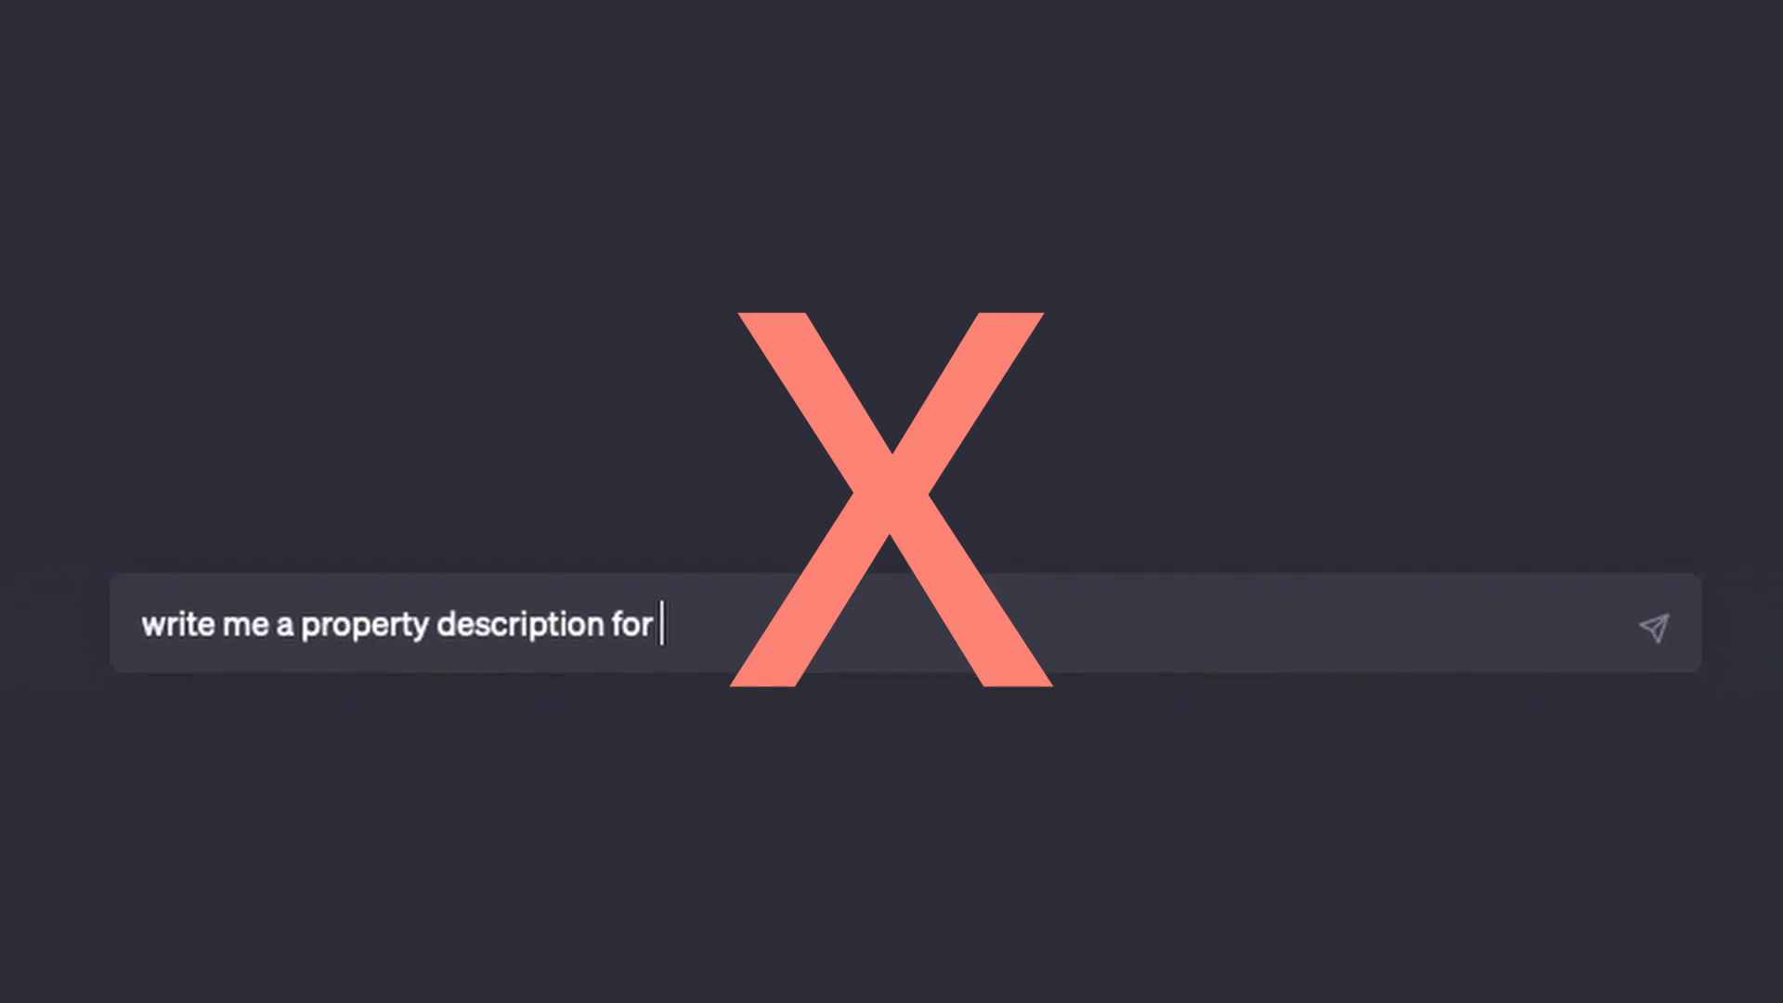
type("my listing")
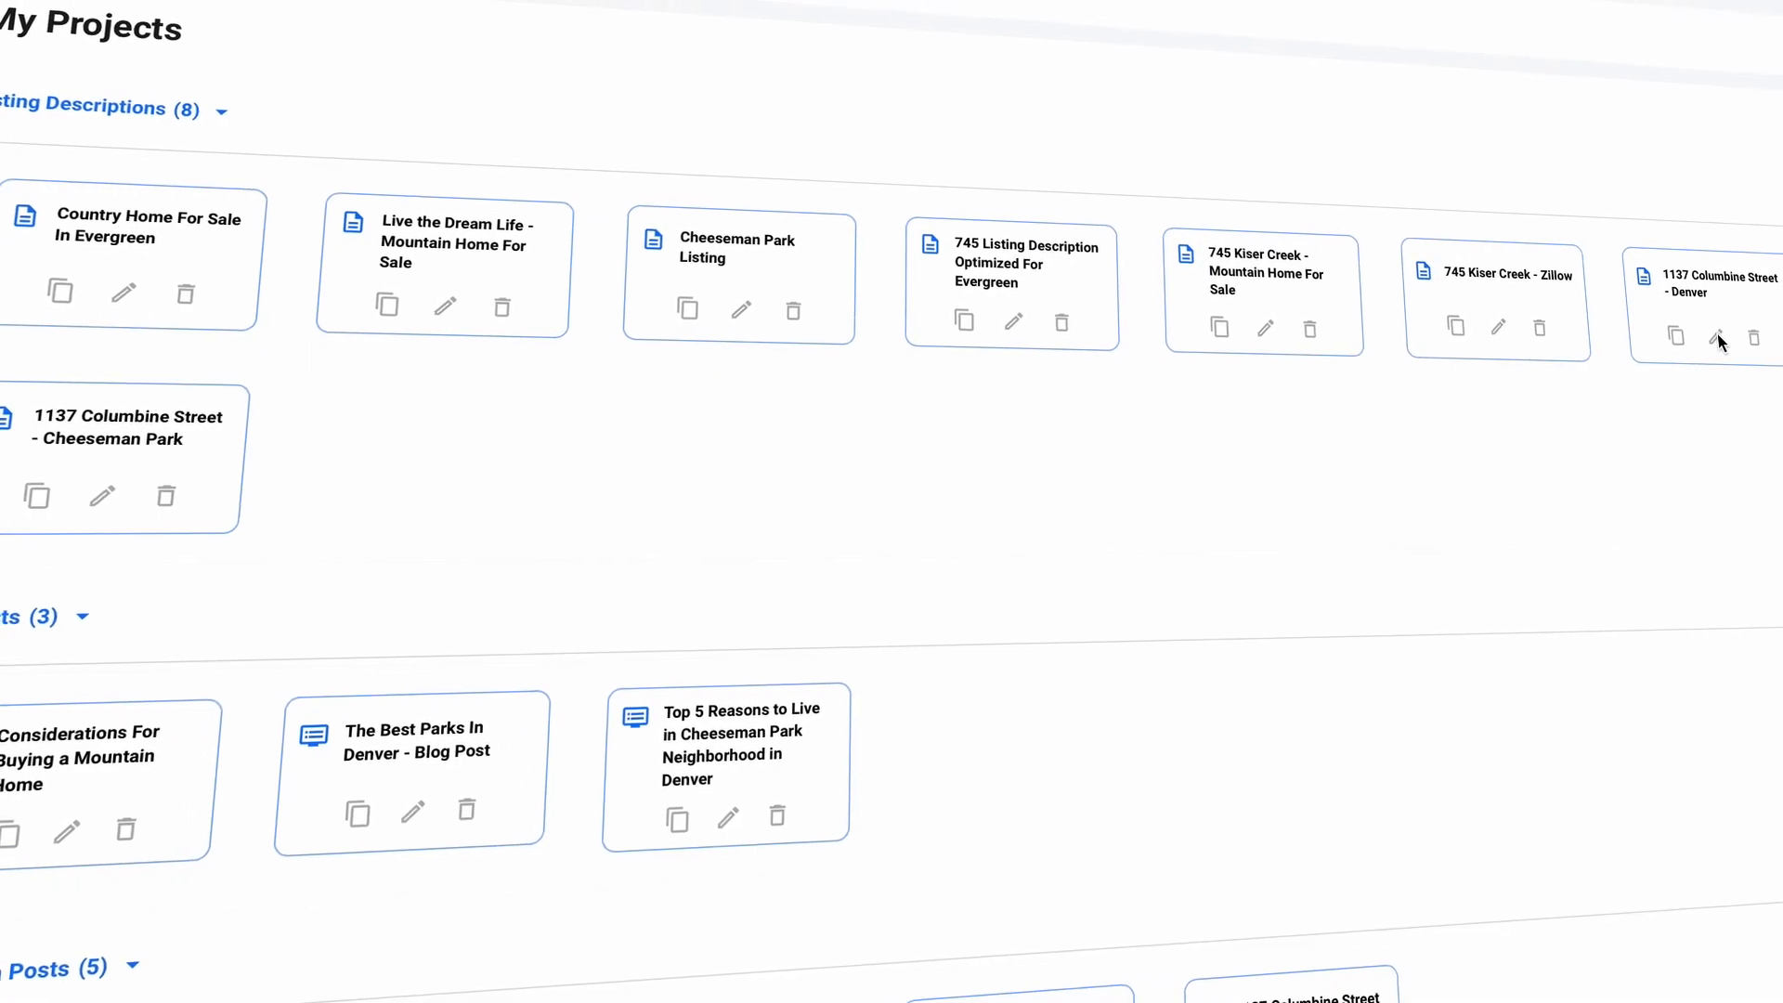
Step: Highlight 'garden-style multi-family home' and 'garden-style design' in the Cheeseman Park description
left_click(102, 496)
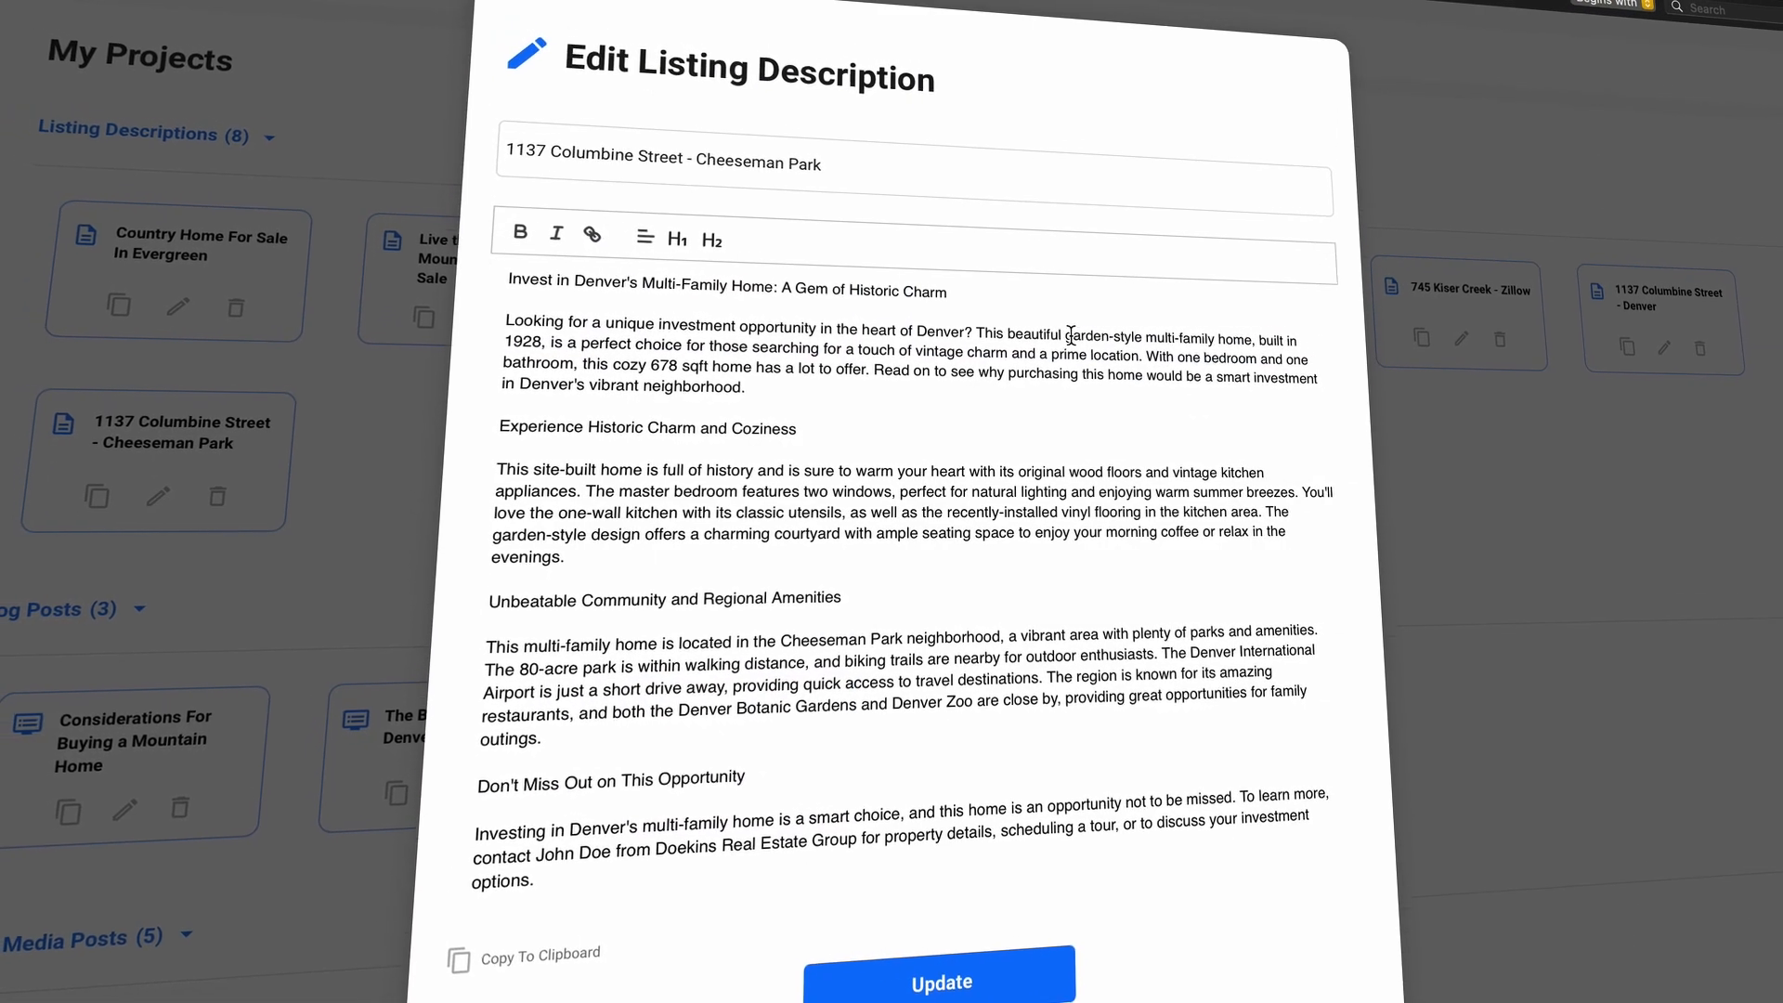
left_click_drag(1071, 335, 1249, 340)
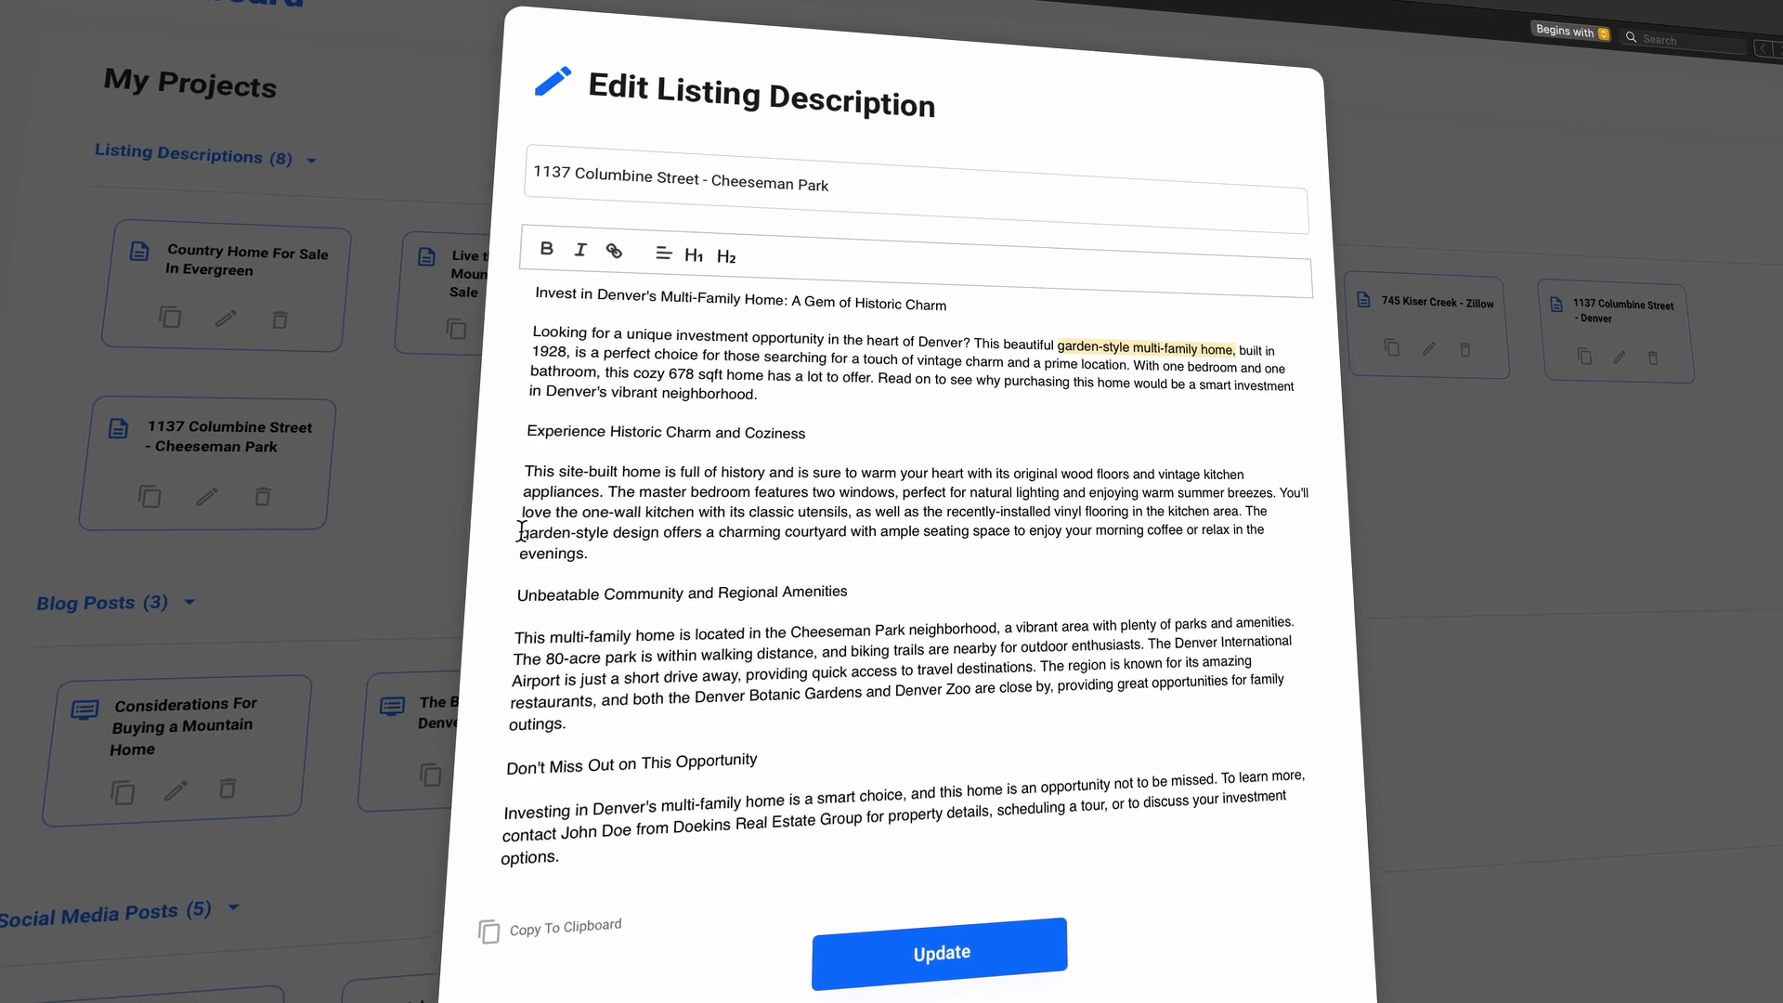
left_click_drag(521, 531, 667, 531)
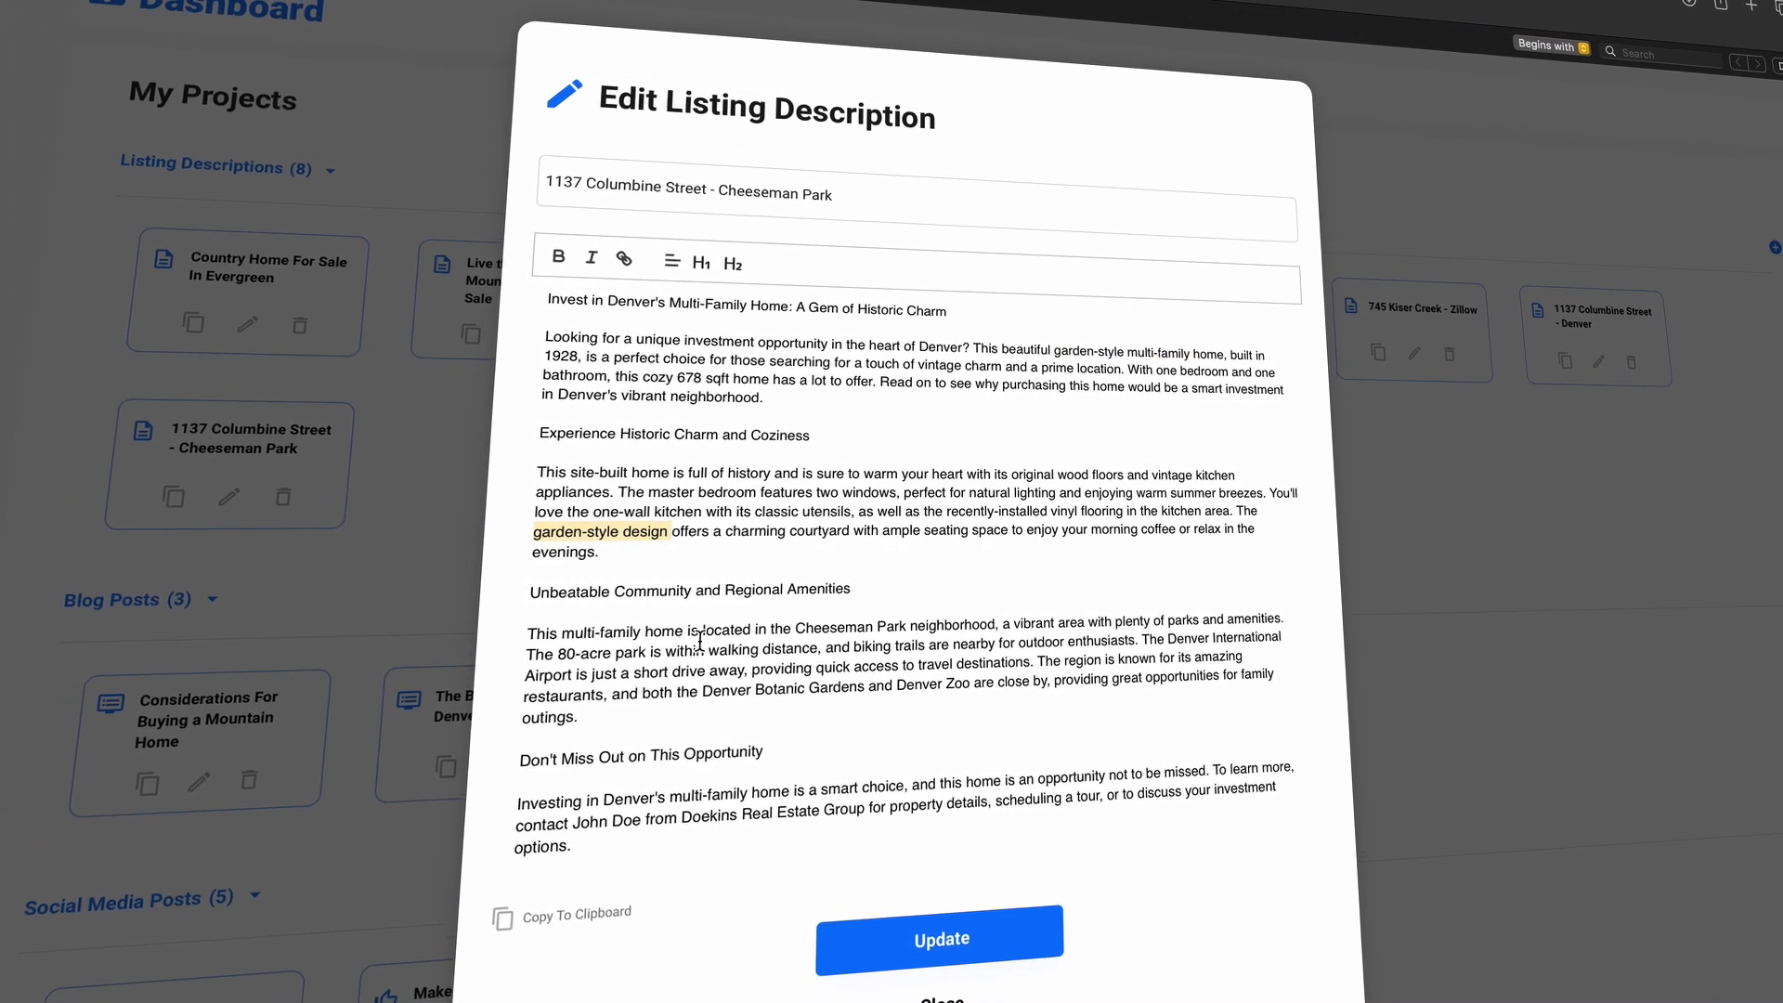
left_click(705, 688)
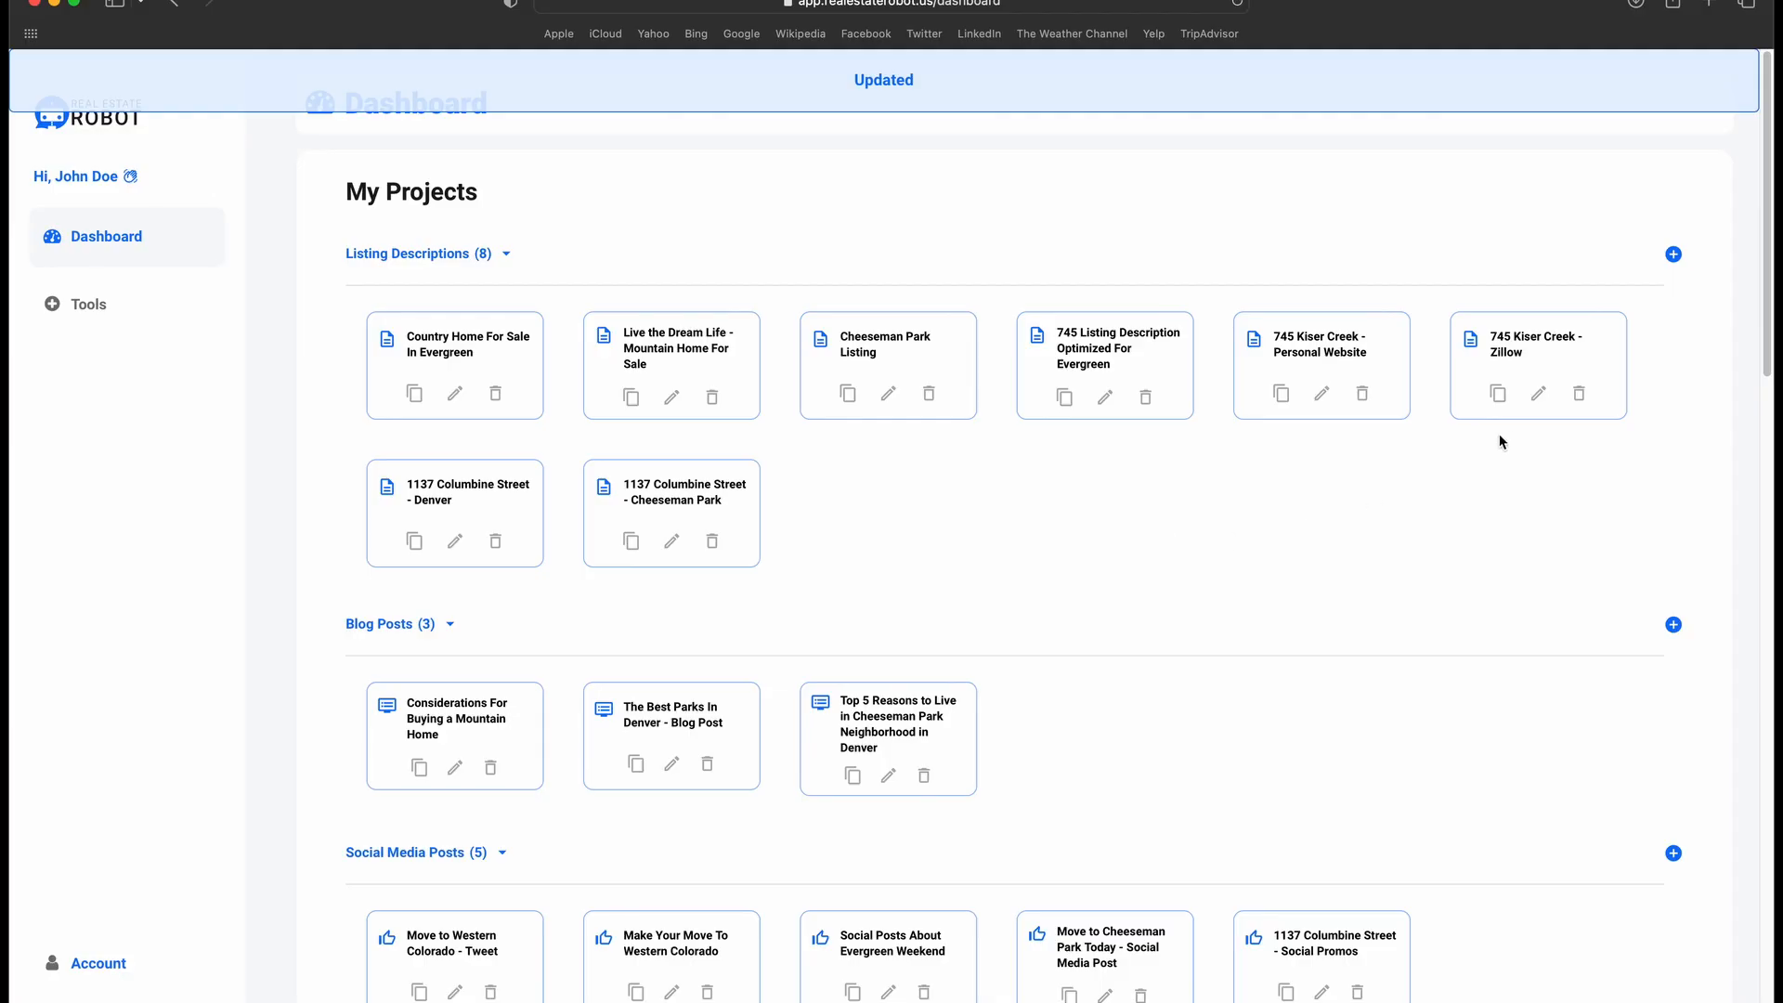
left_click(1477, 353)
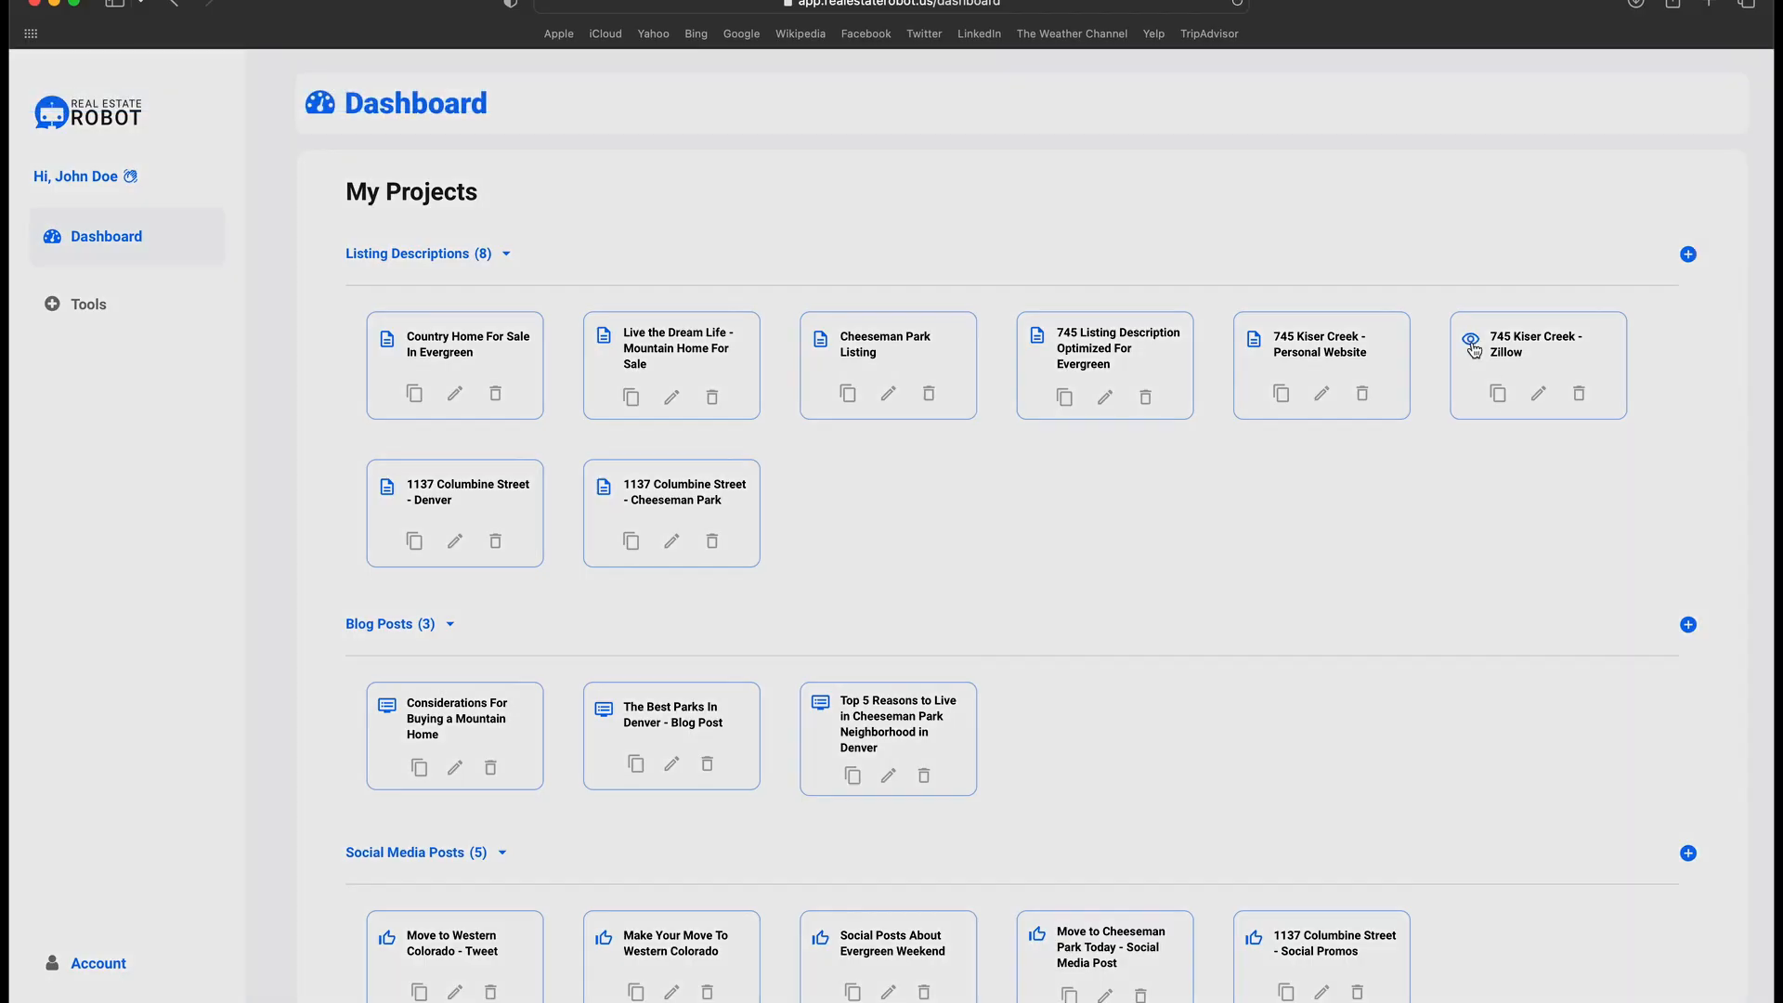
left_click(595, 794)
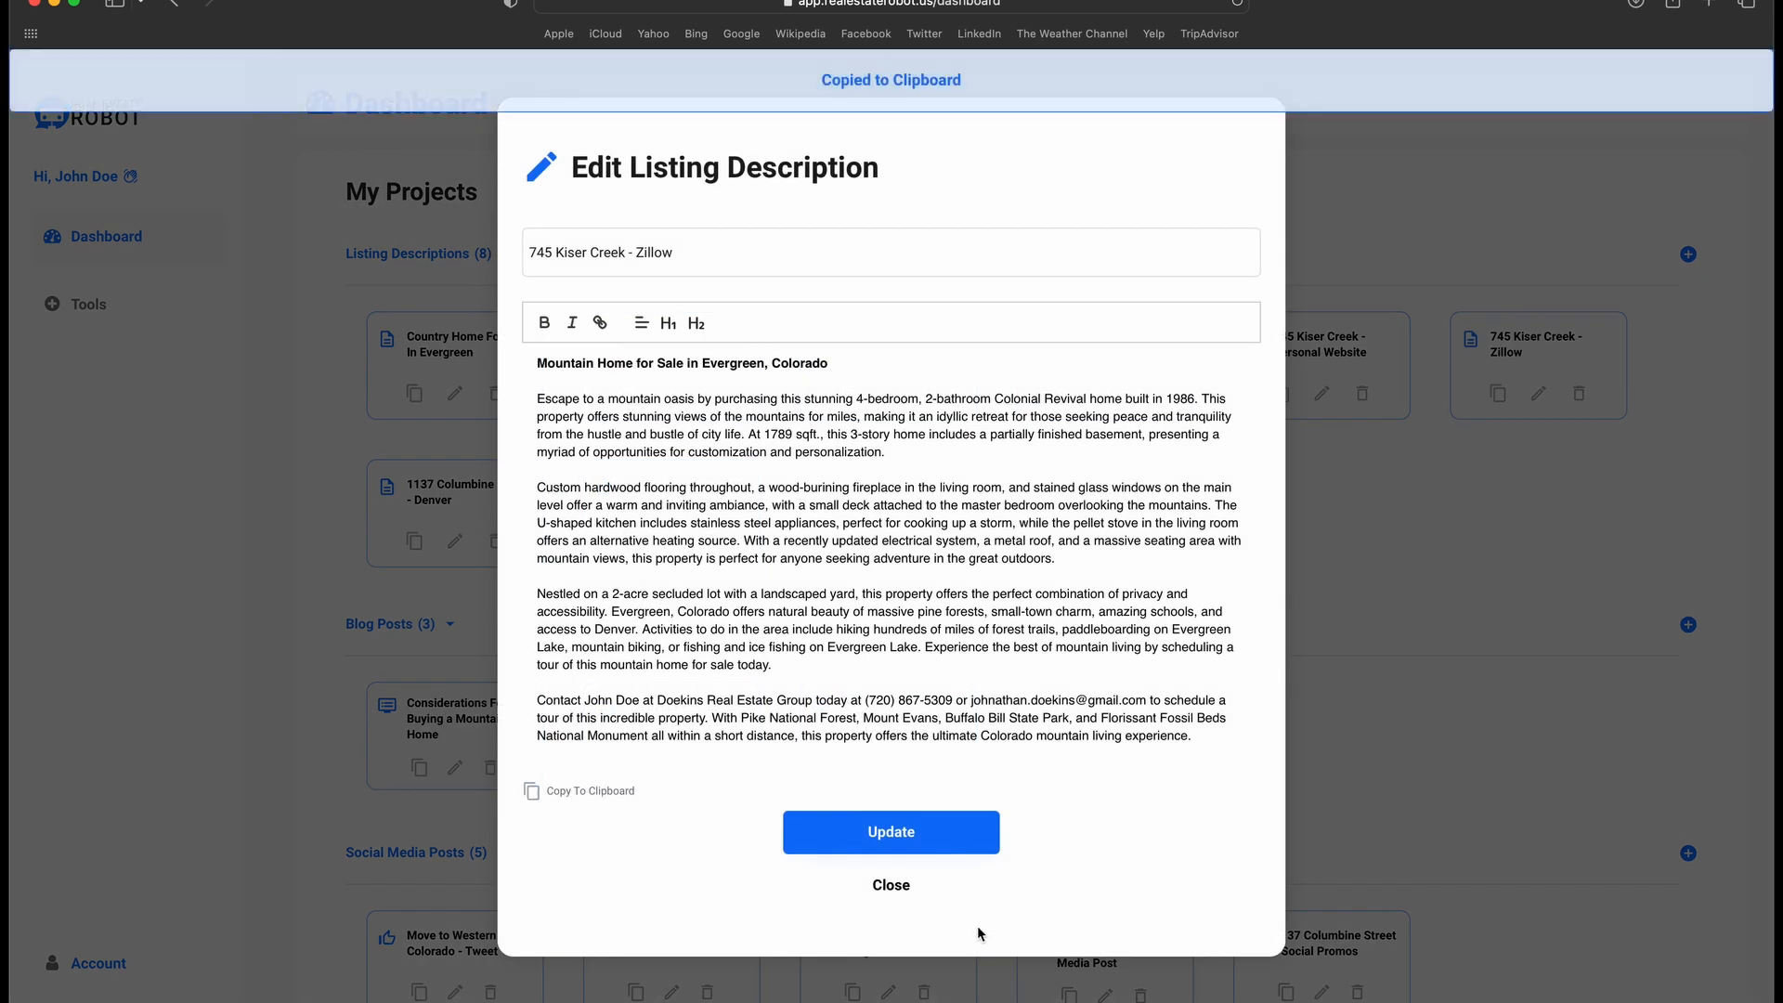
left_click(891, 887)
left_click(1254, 351)
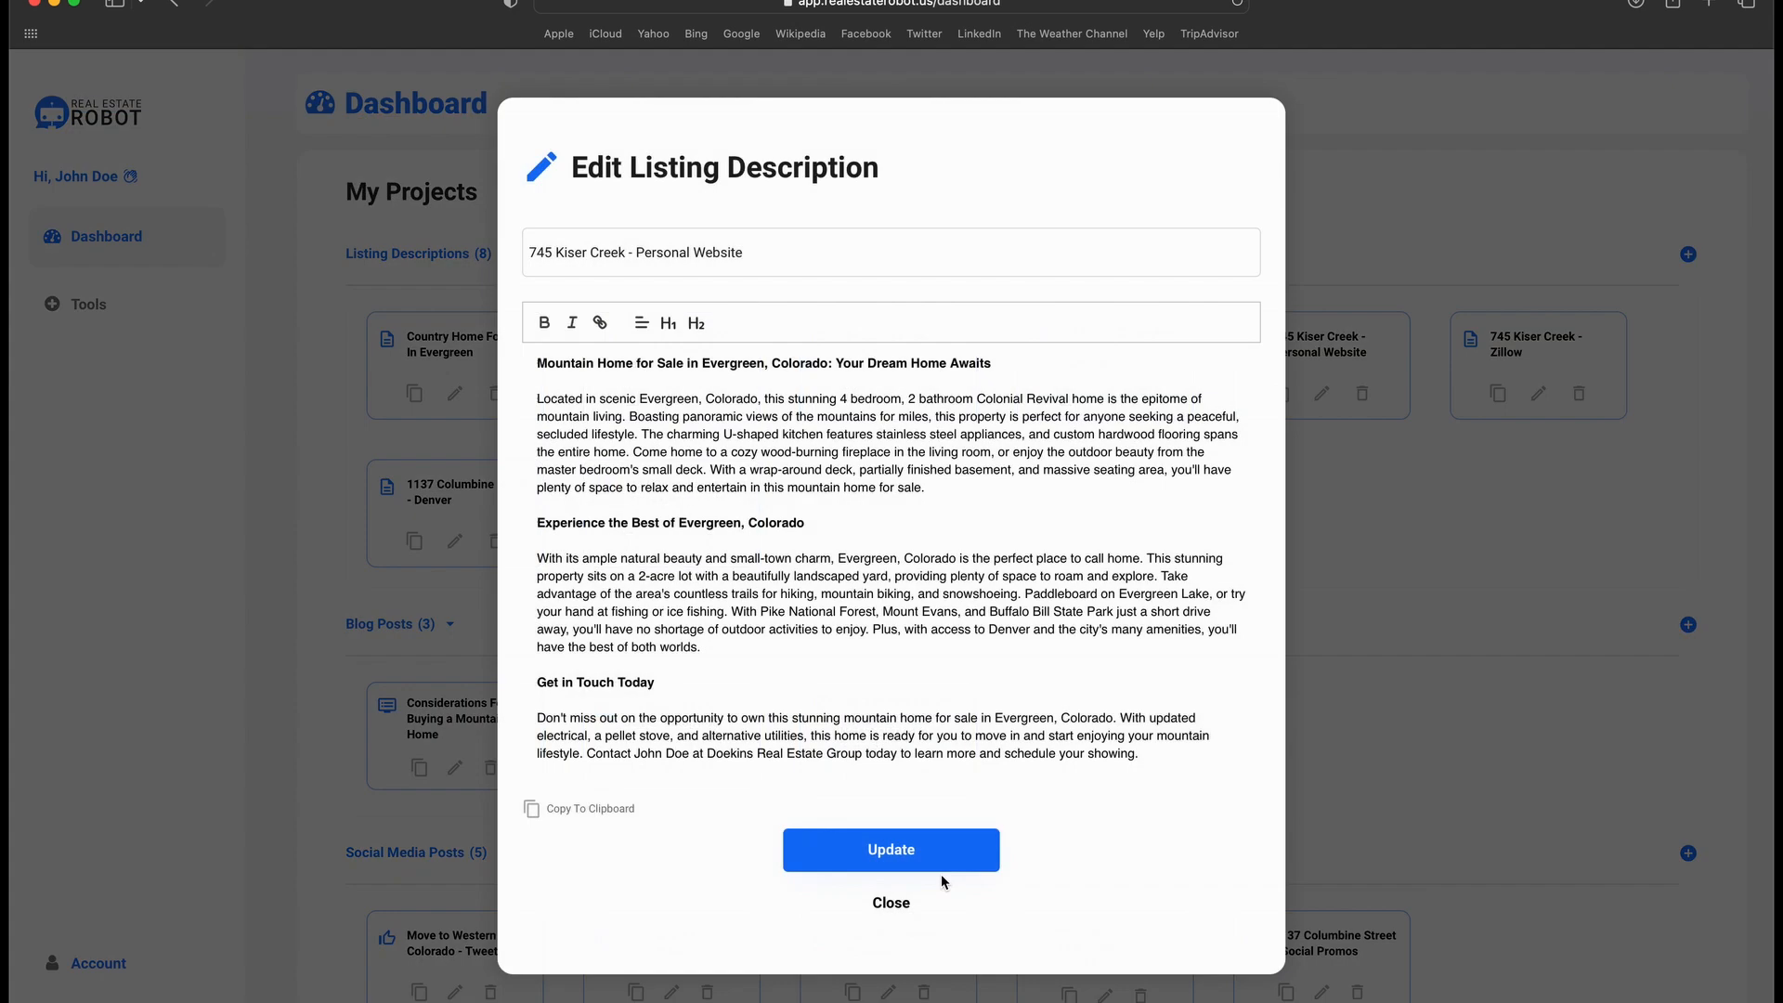
left_click(595, 808)
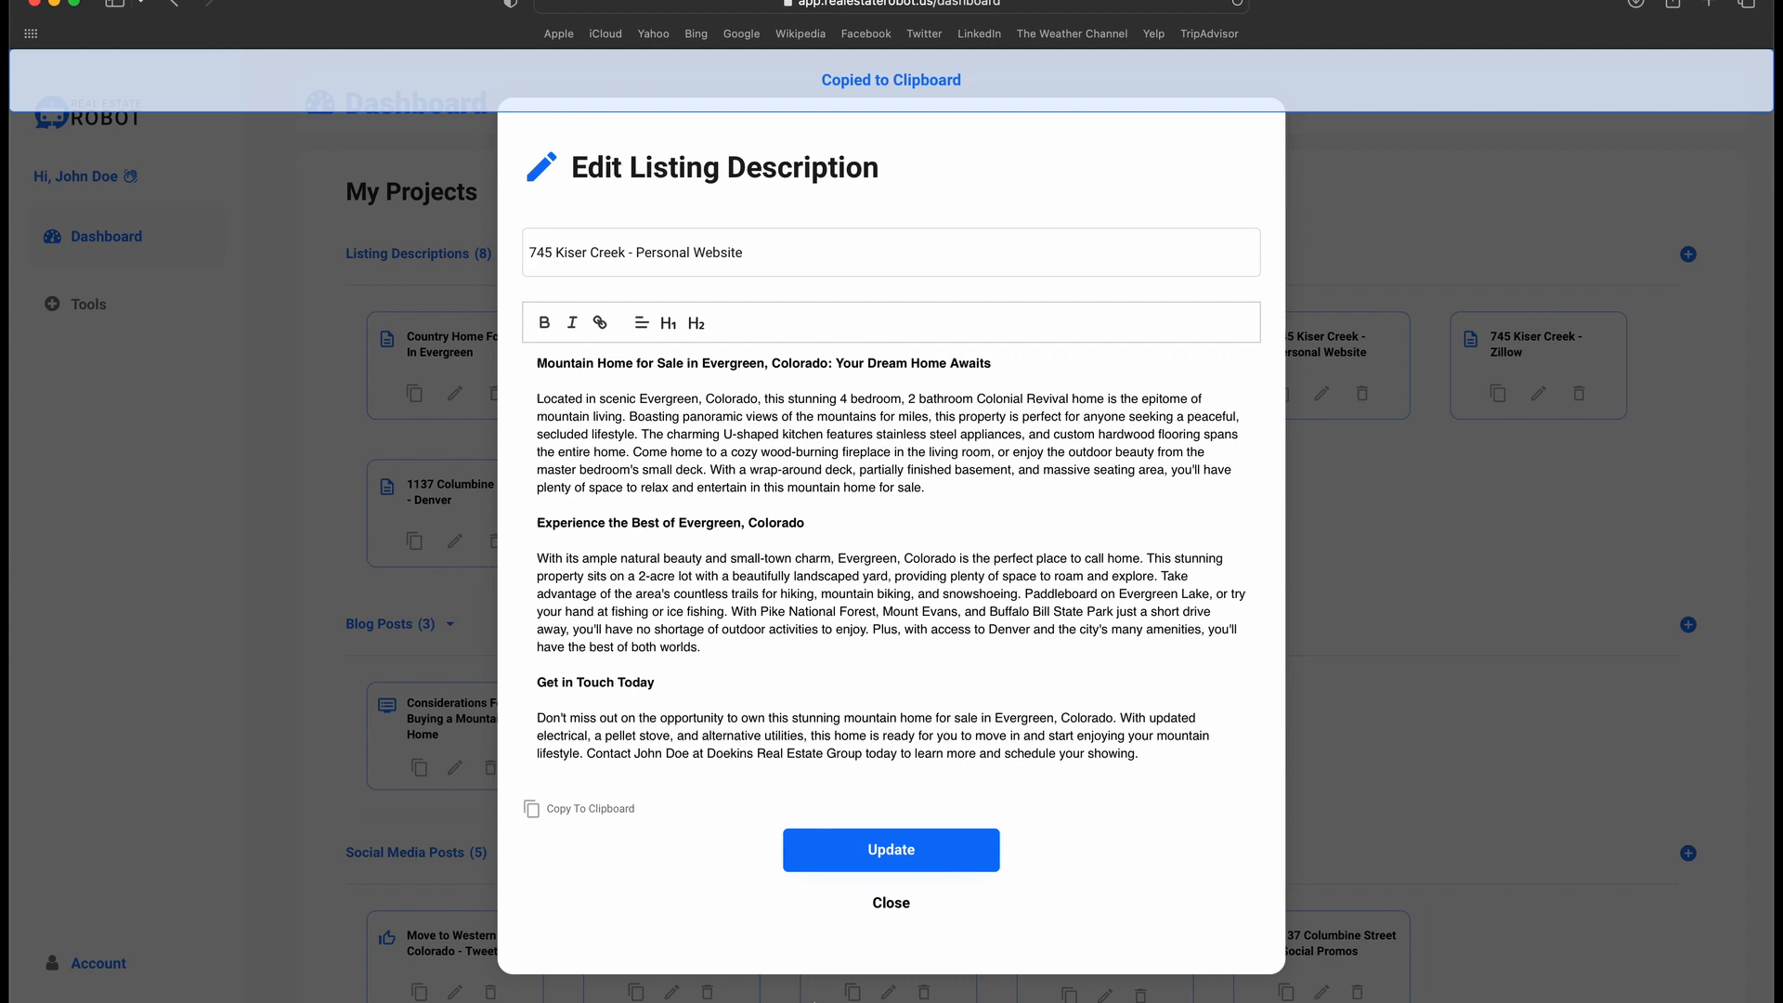
left_click(878, 906)
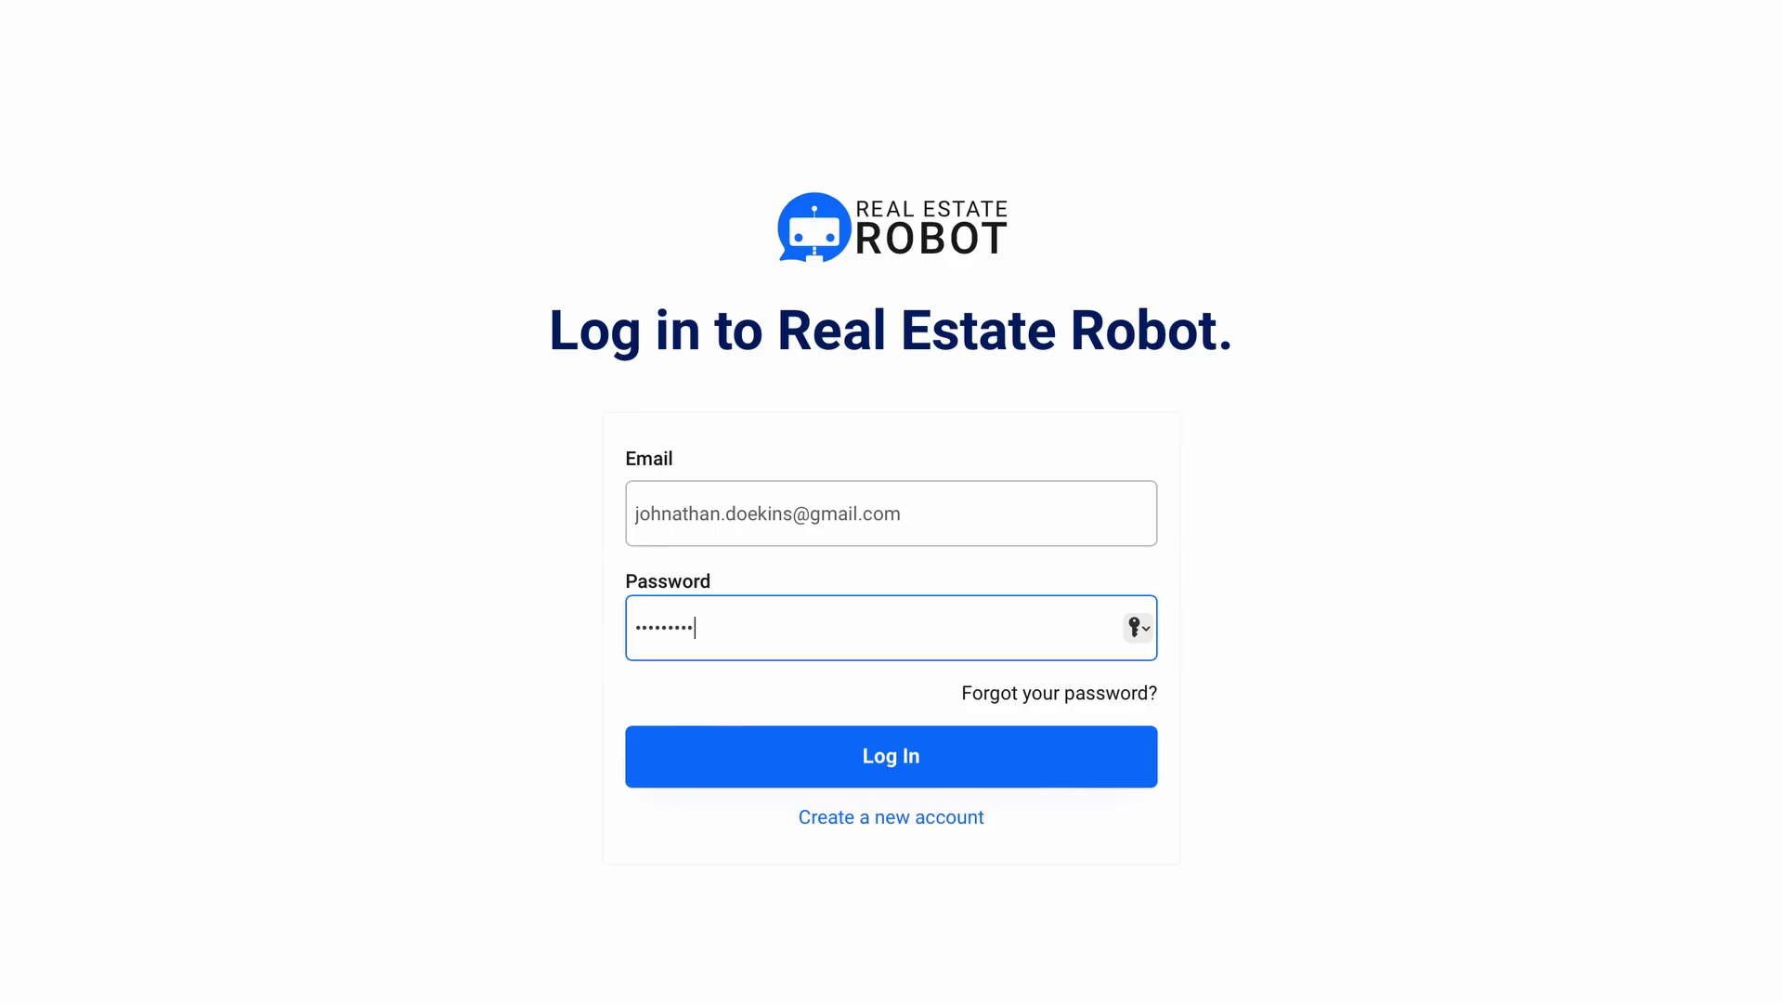
Step: Log in, scroll the dashboard to My Listings and My Regions, and start a new listing
left_click(637, 775)
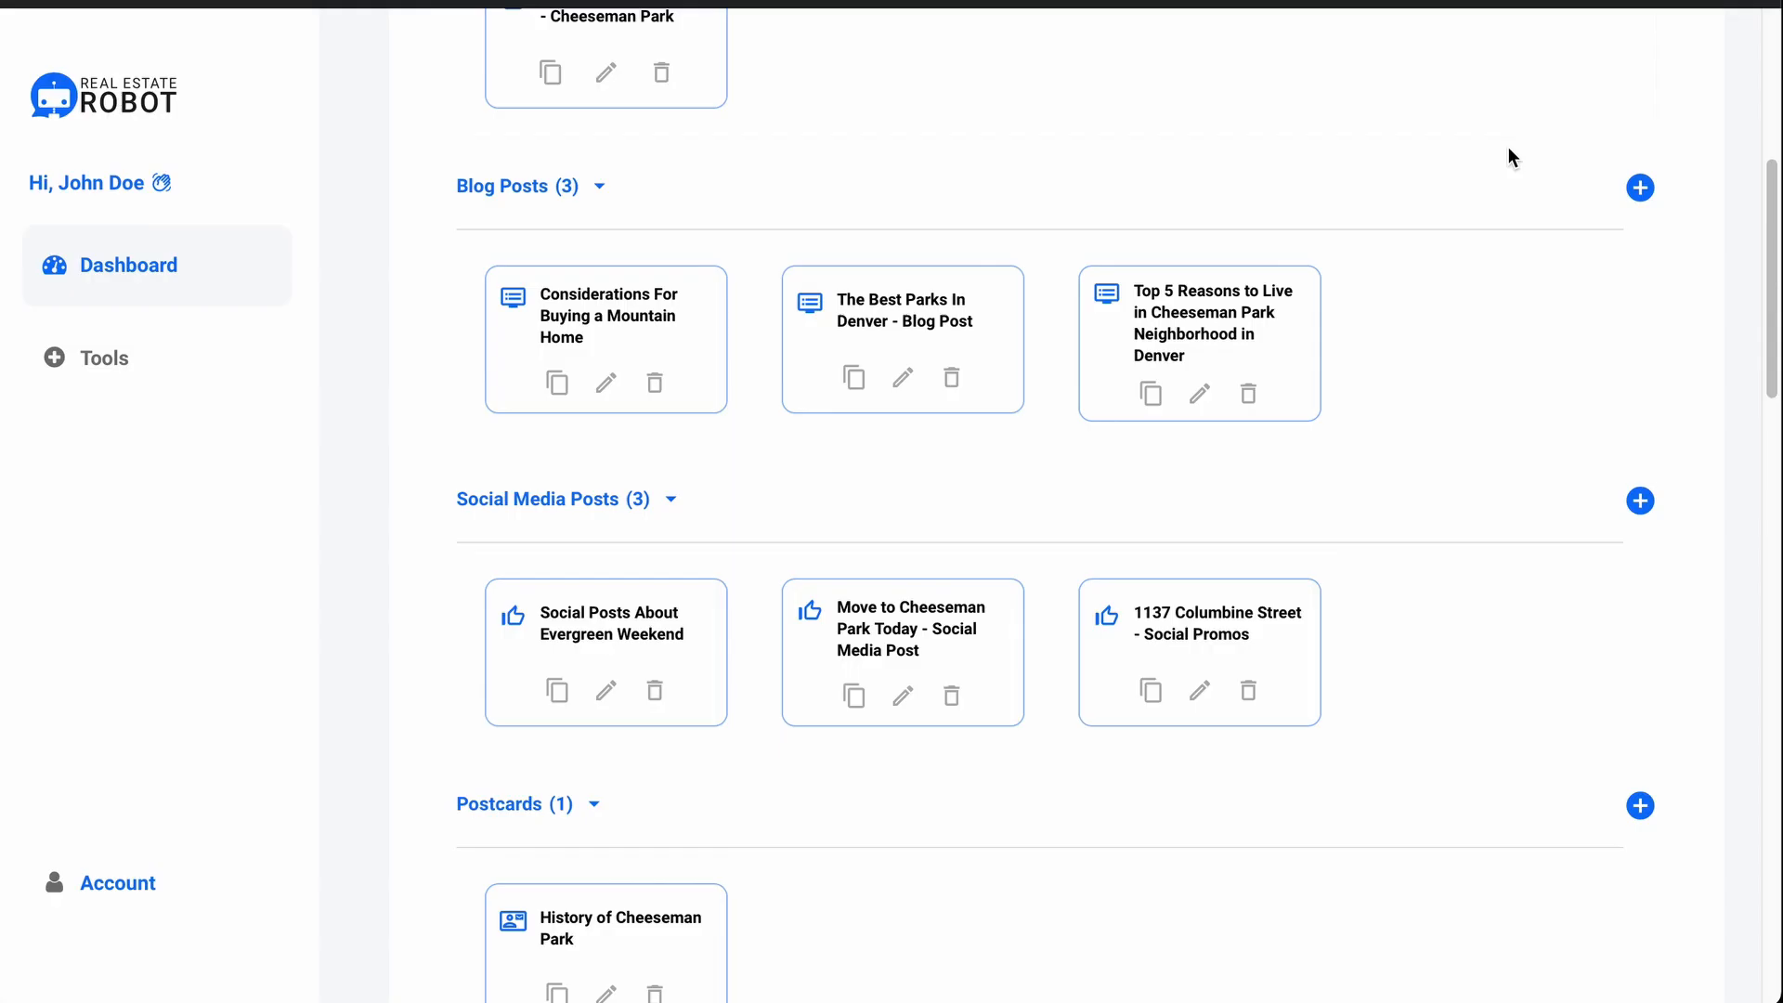
scroll(1509, 147, "down", 12)
scroll(1509, 146, "down", 10)
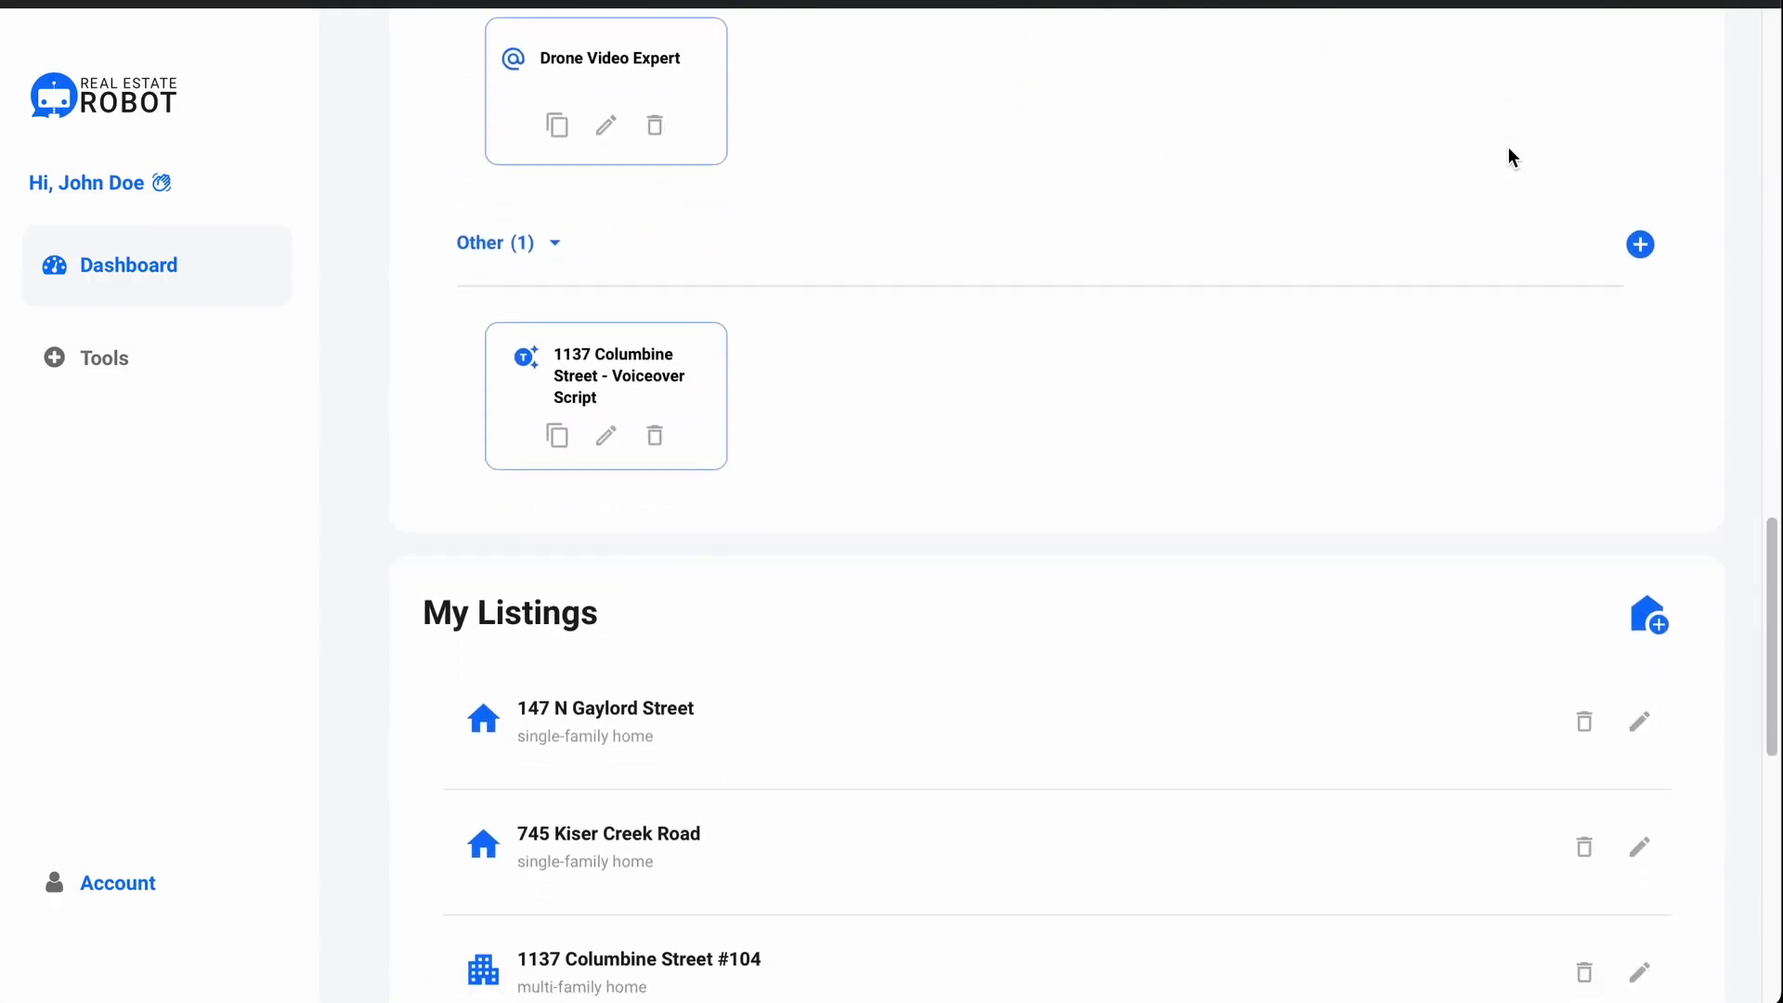
scroll(1509, 147, "down", 1)
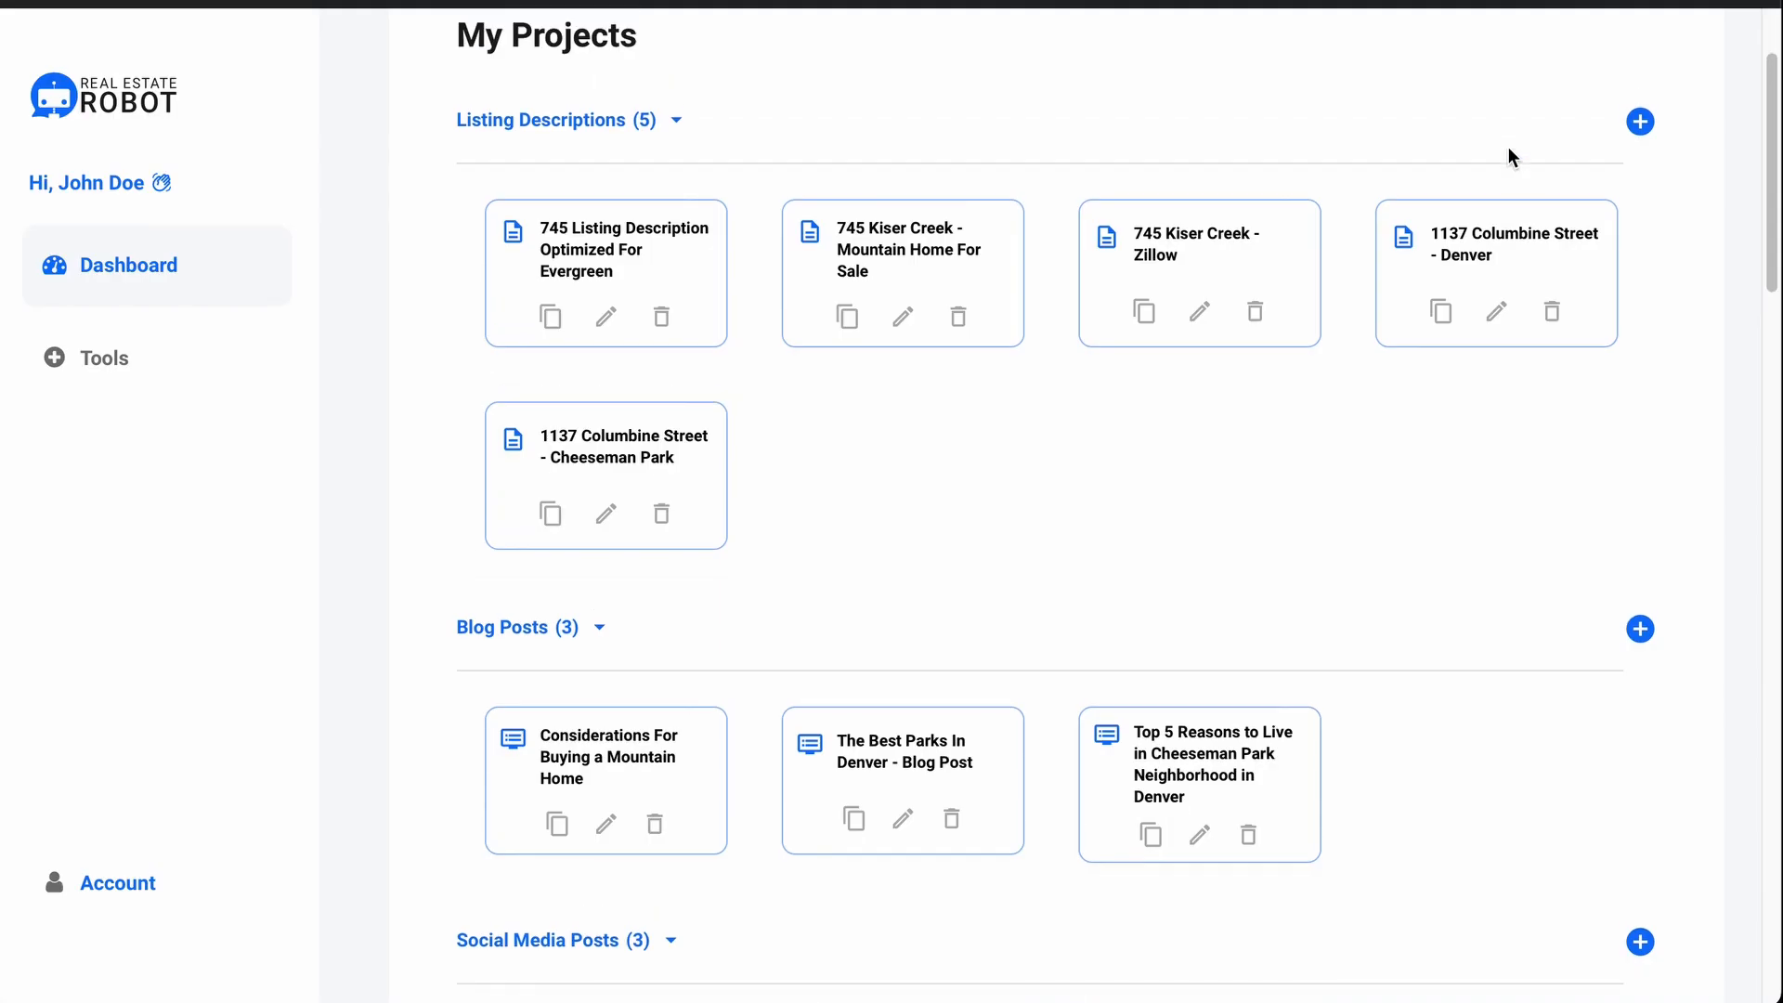
scroll(1508, 147, "up", 2)
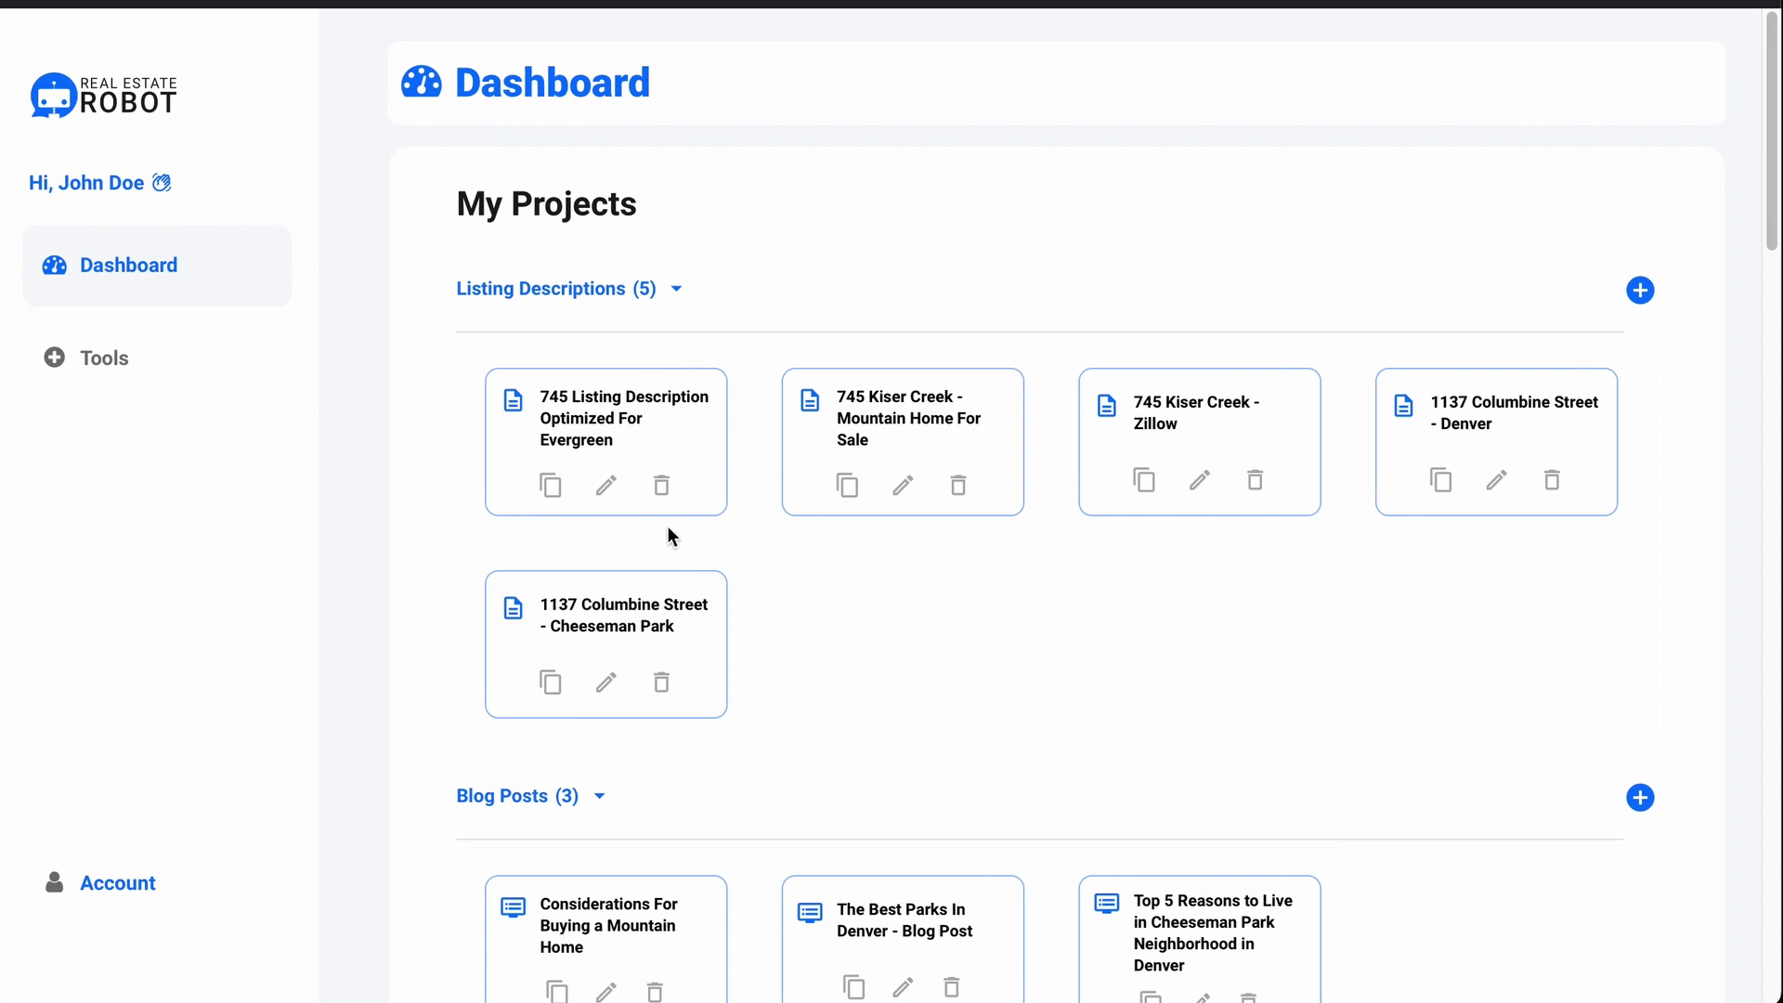
scroll(668, 528, "down", 20)
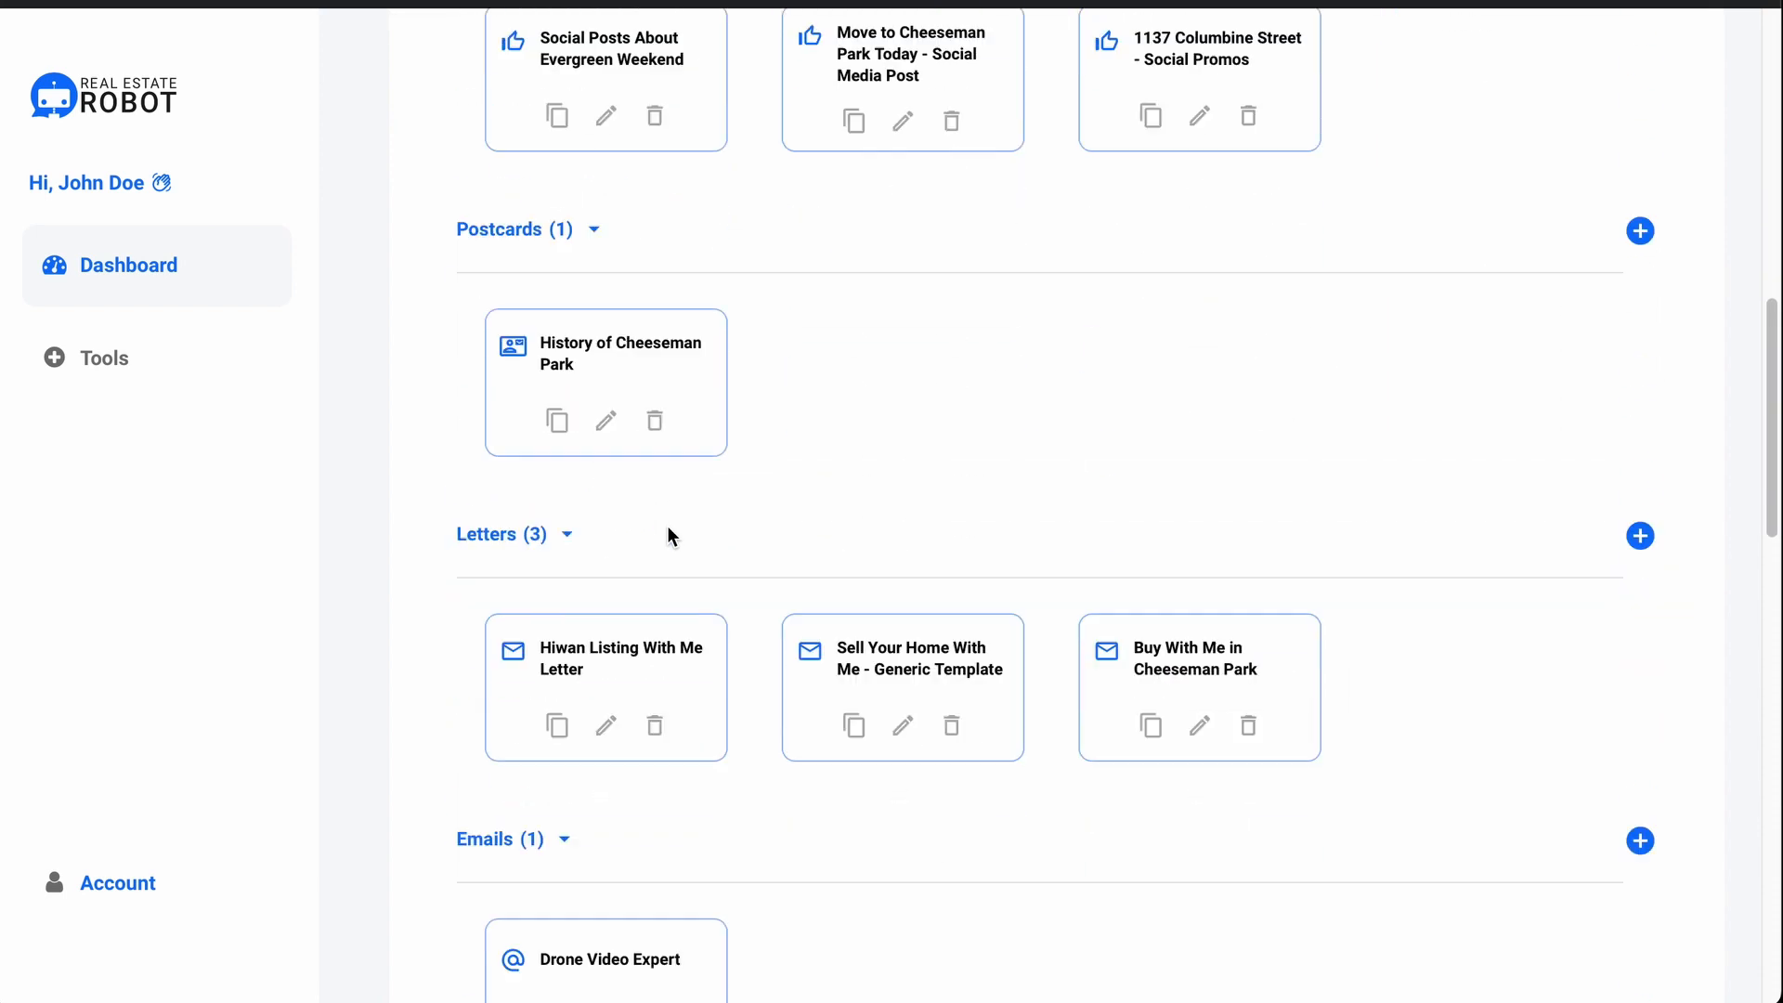
scroll(668, 528, "down", 5)
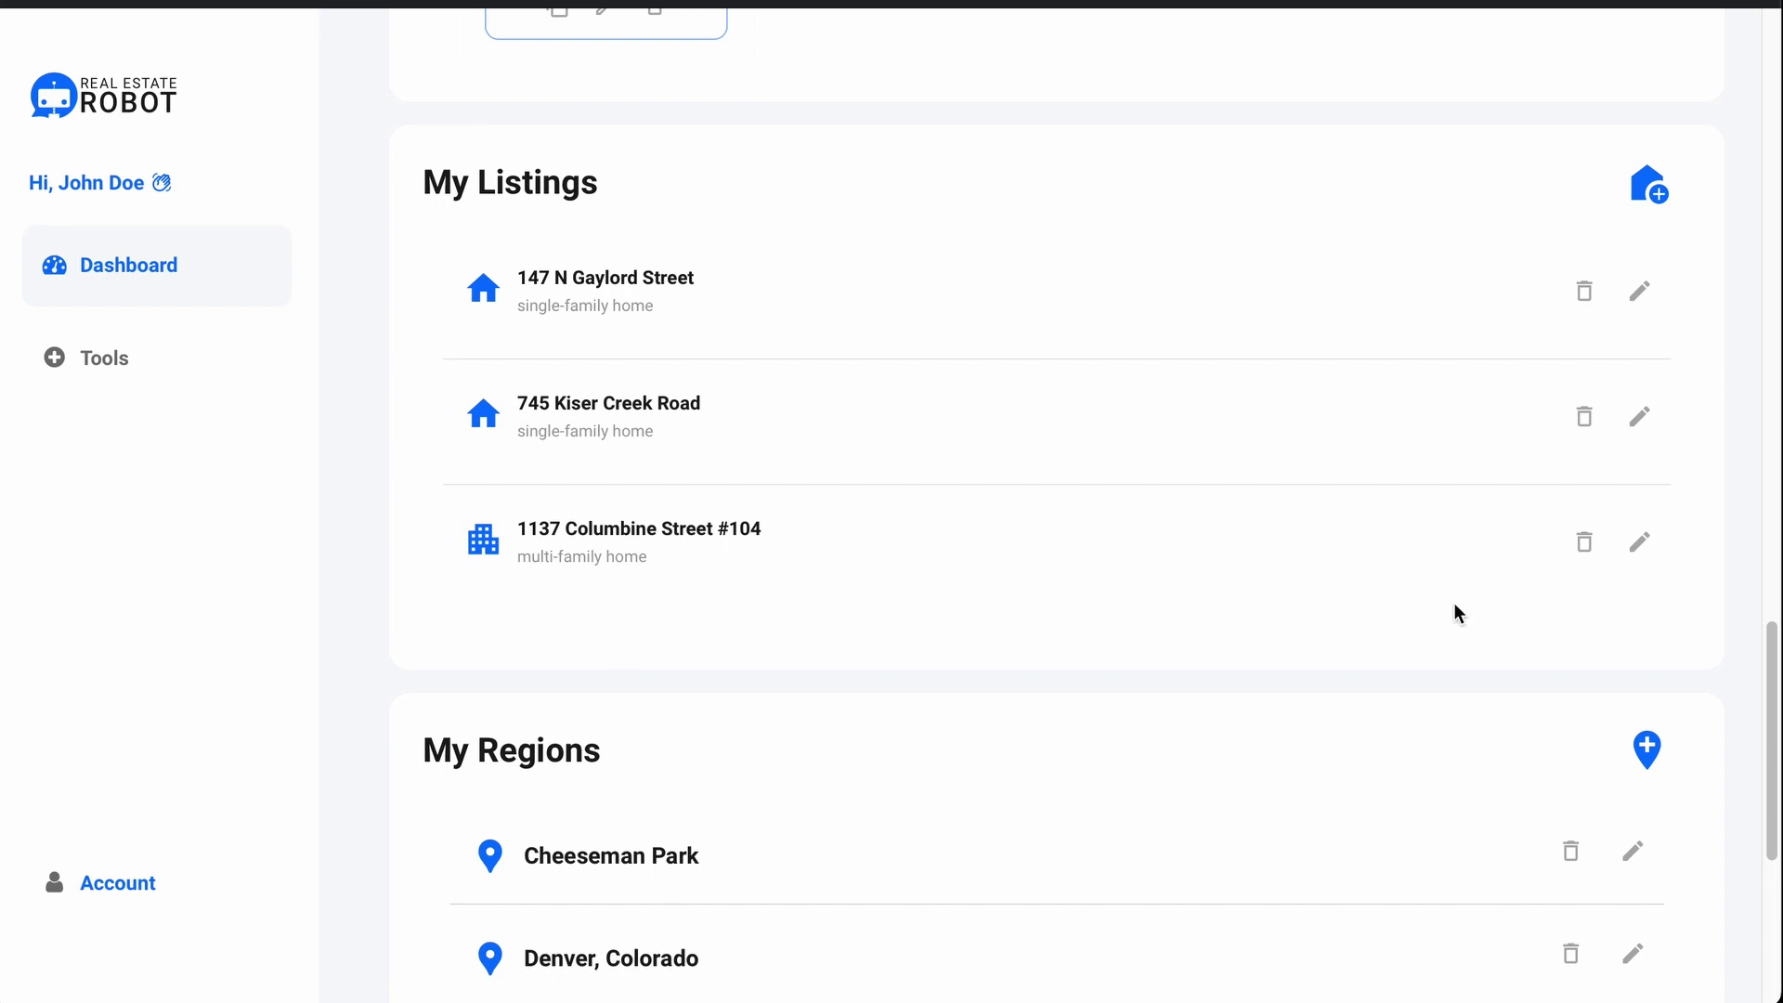
left_click(1652, 191)
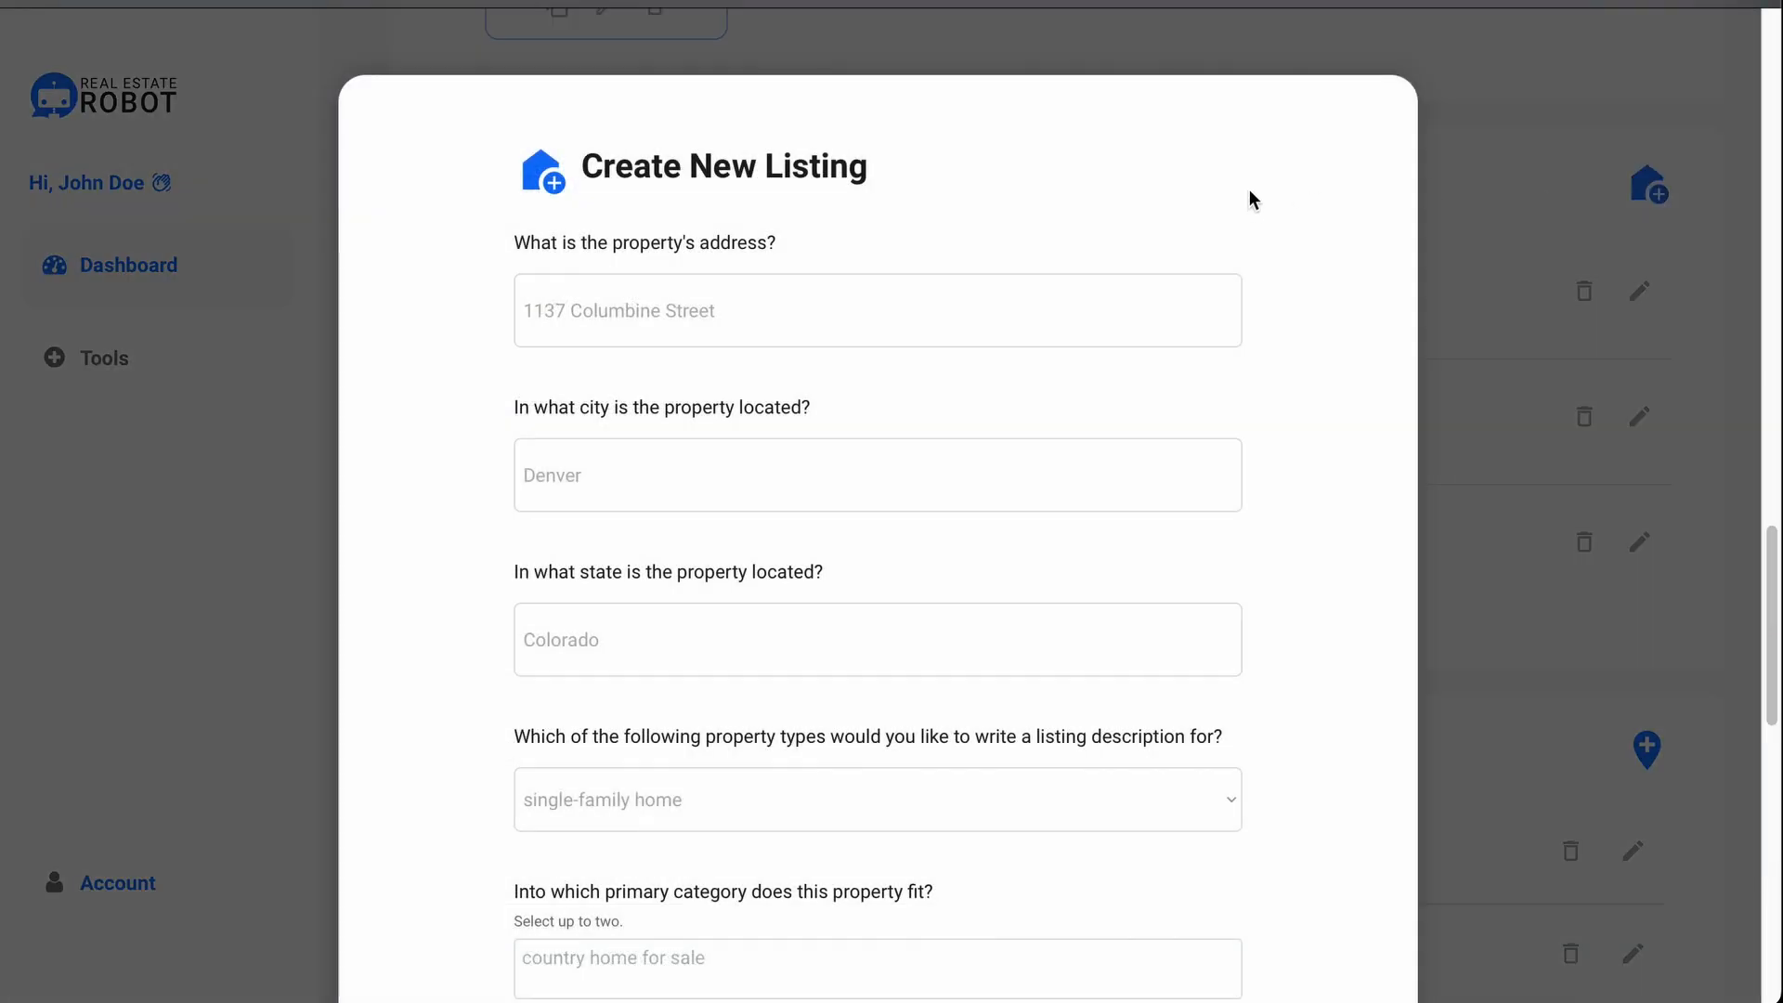
Step: Set the new listing's lot description to corner
scroll(1250, 198, "down", 3)
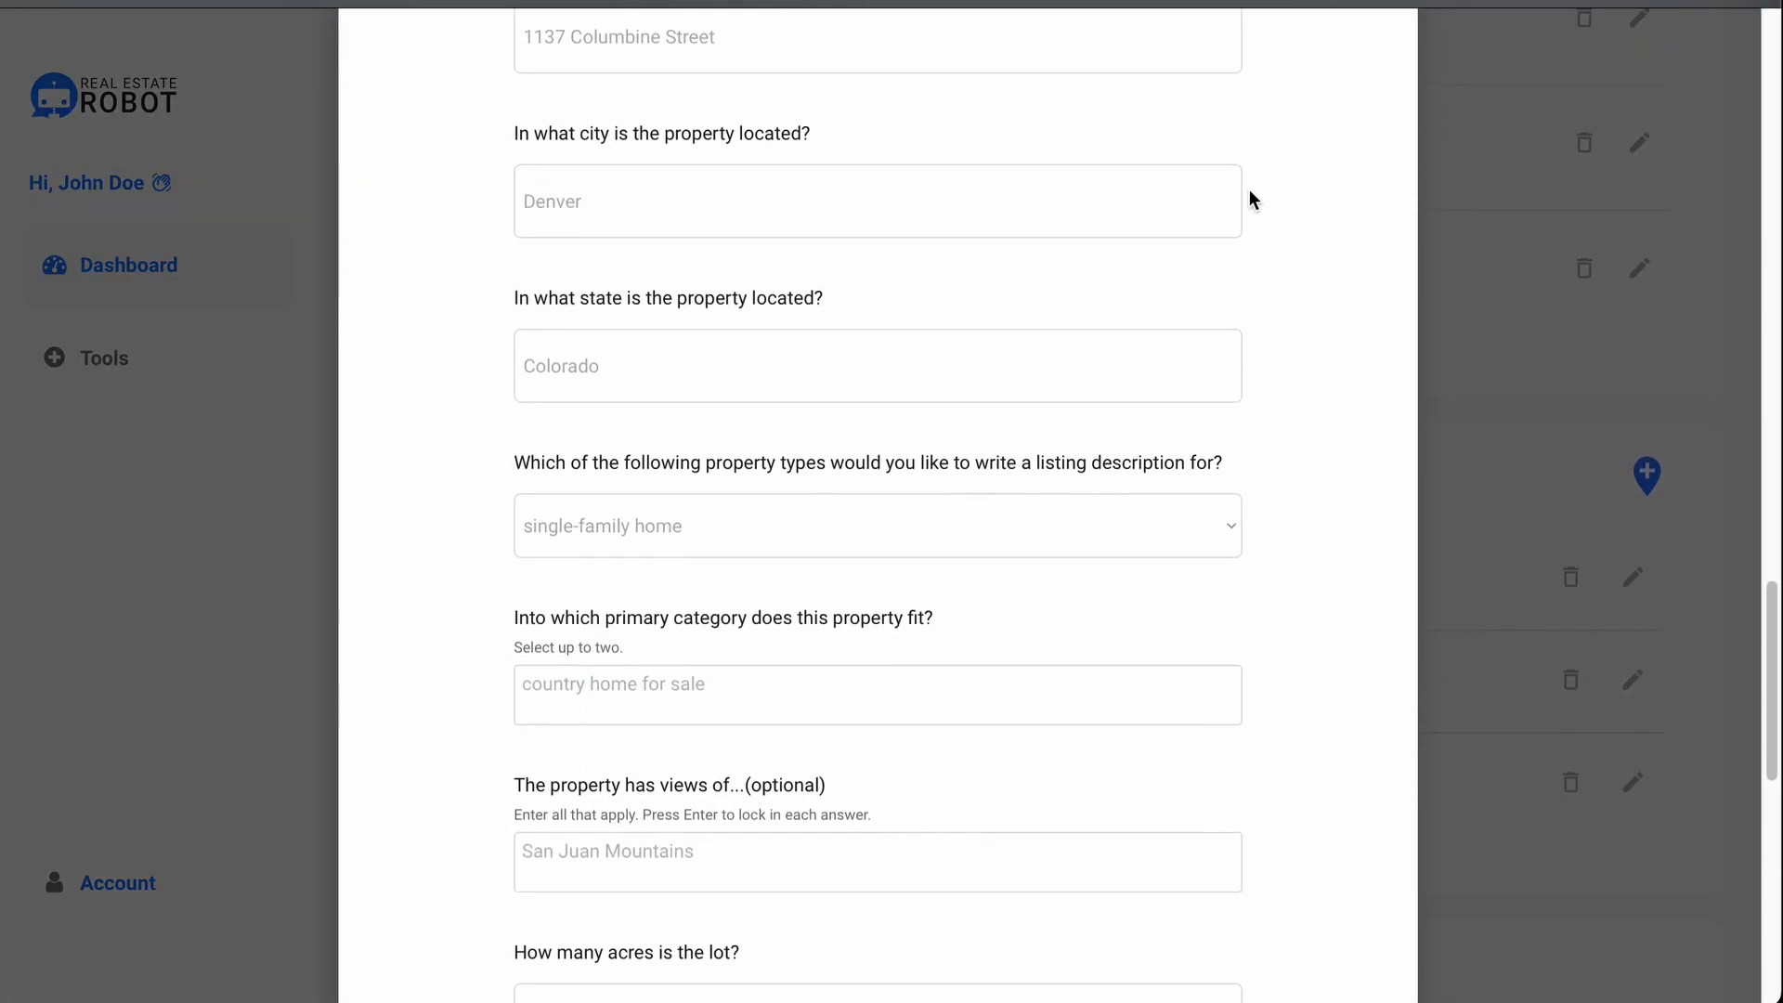
scroll(1250, 195, "down", 4)
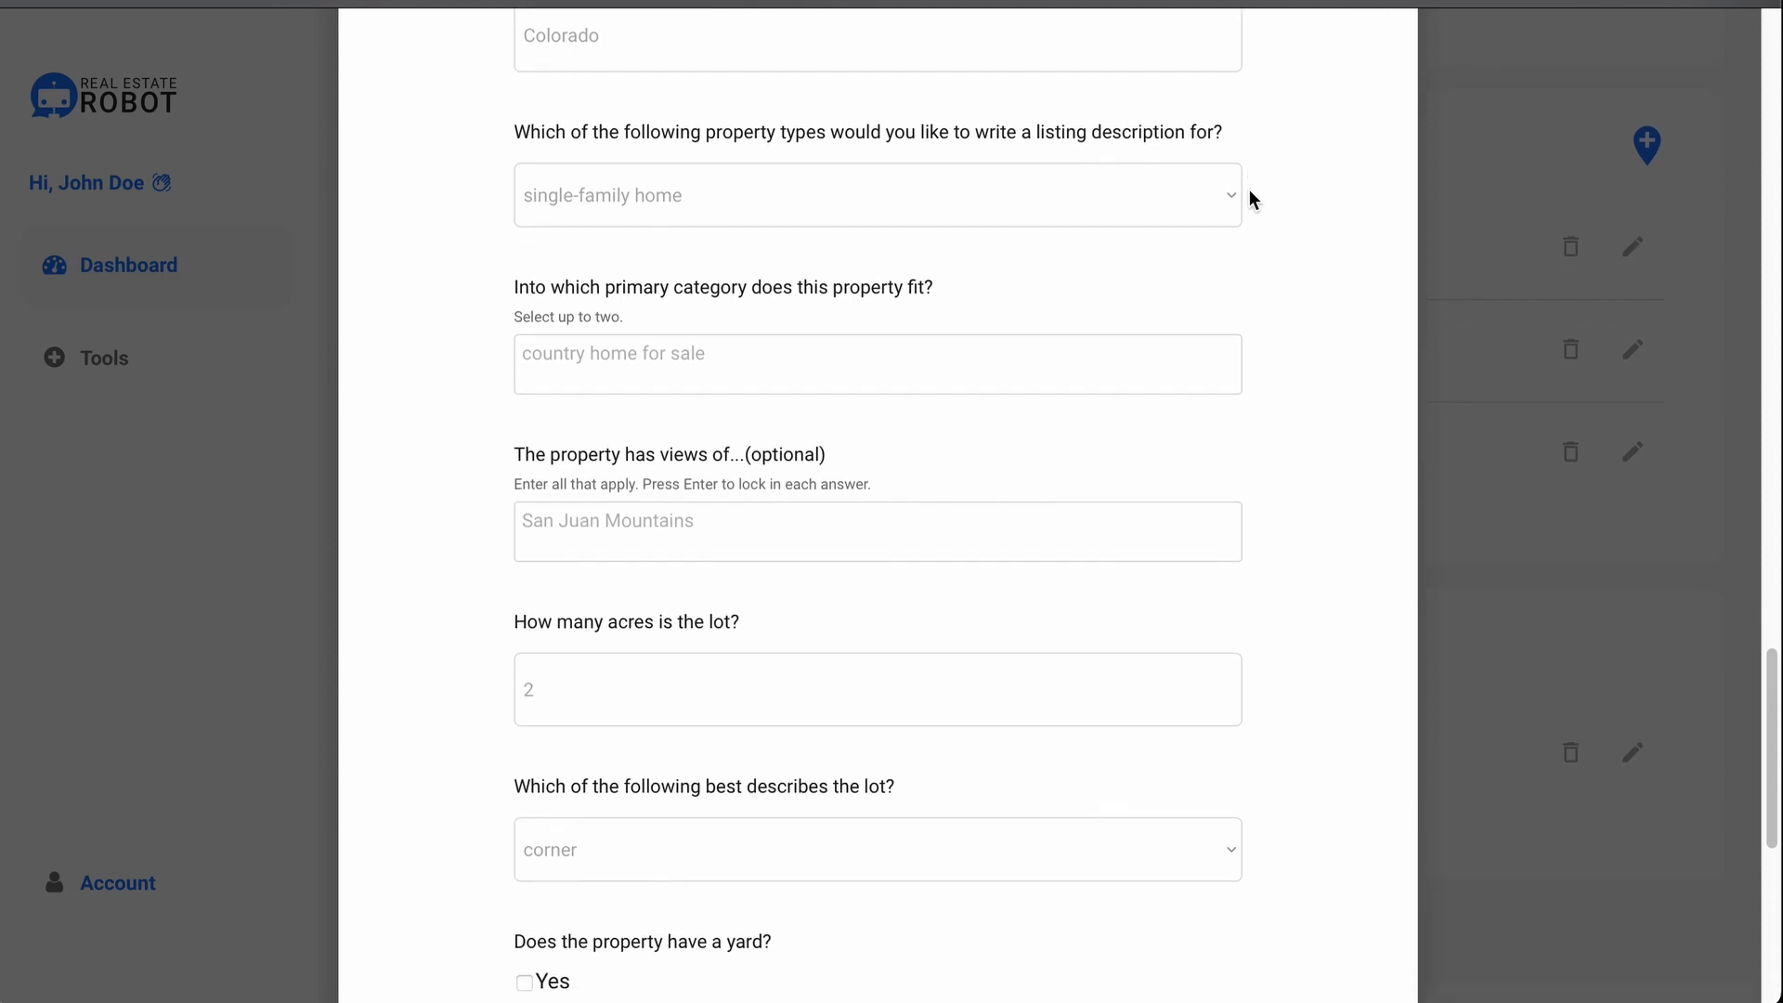
scroll(1251, 192, "down", 3)
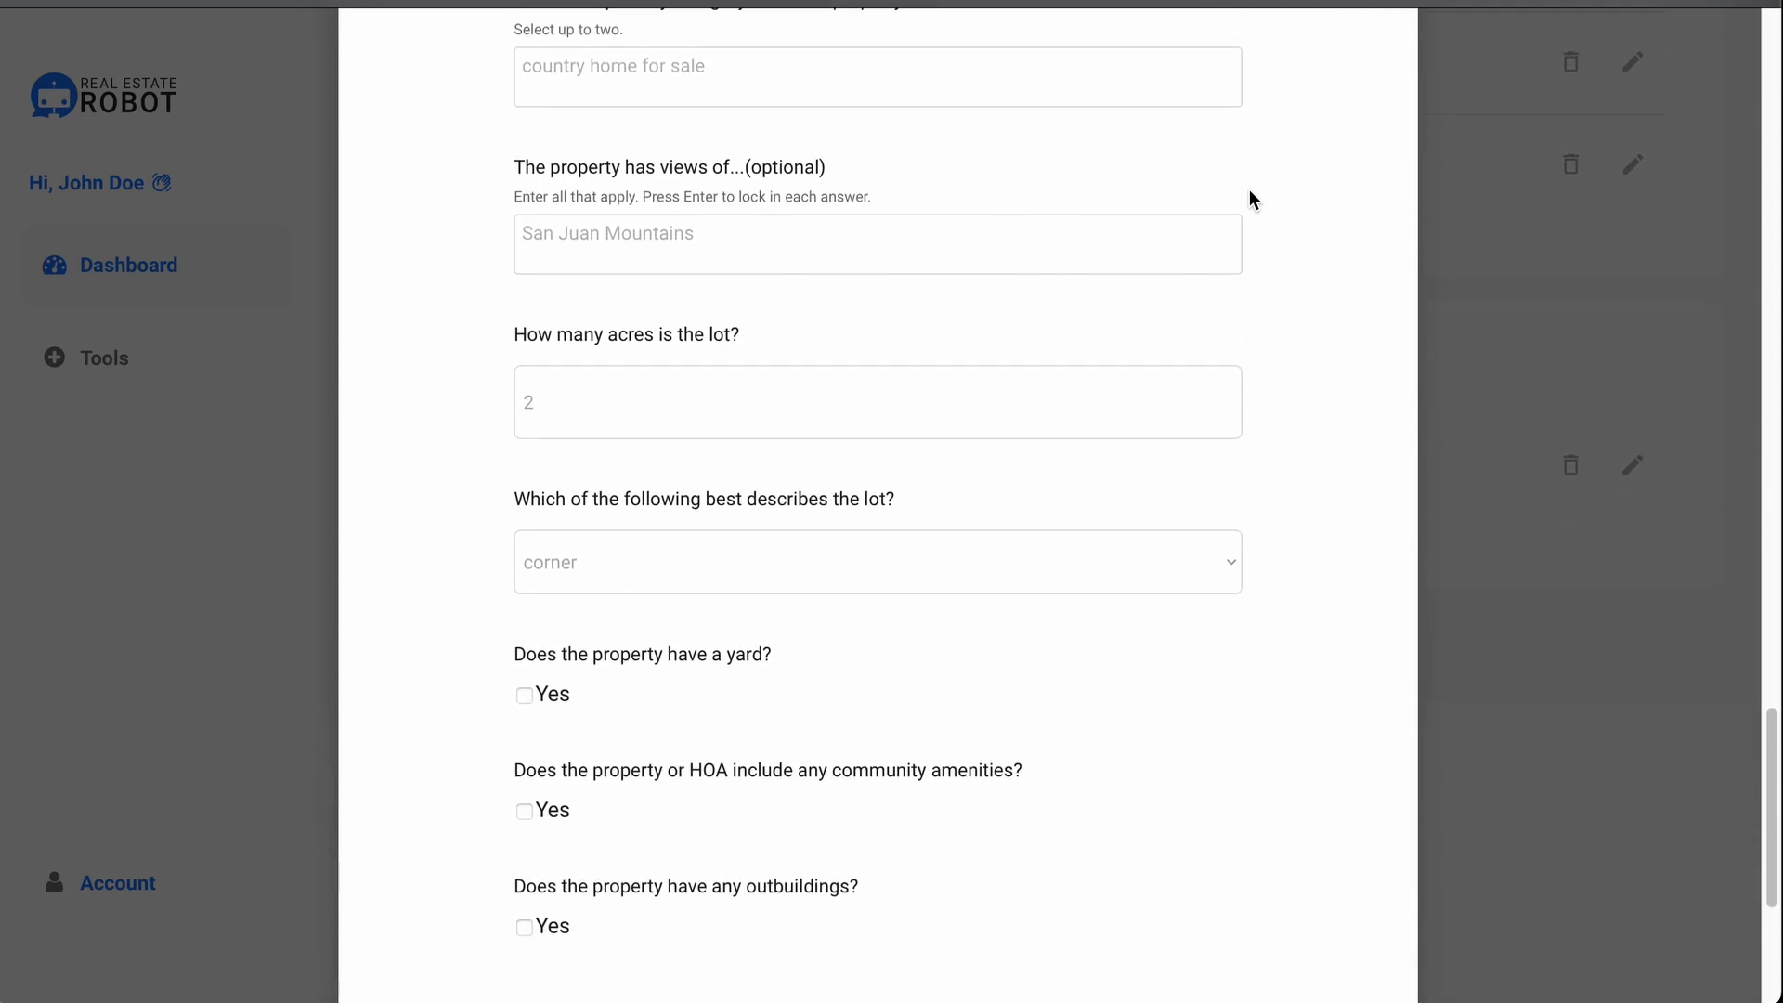
scroll(1250, 195, "down", 3)
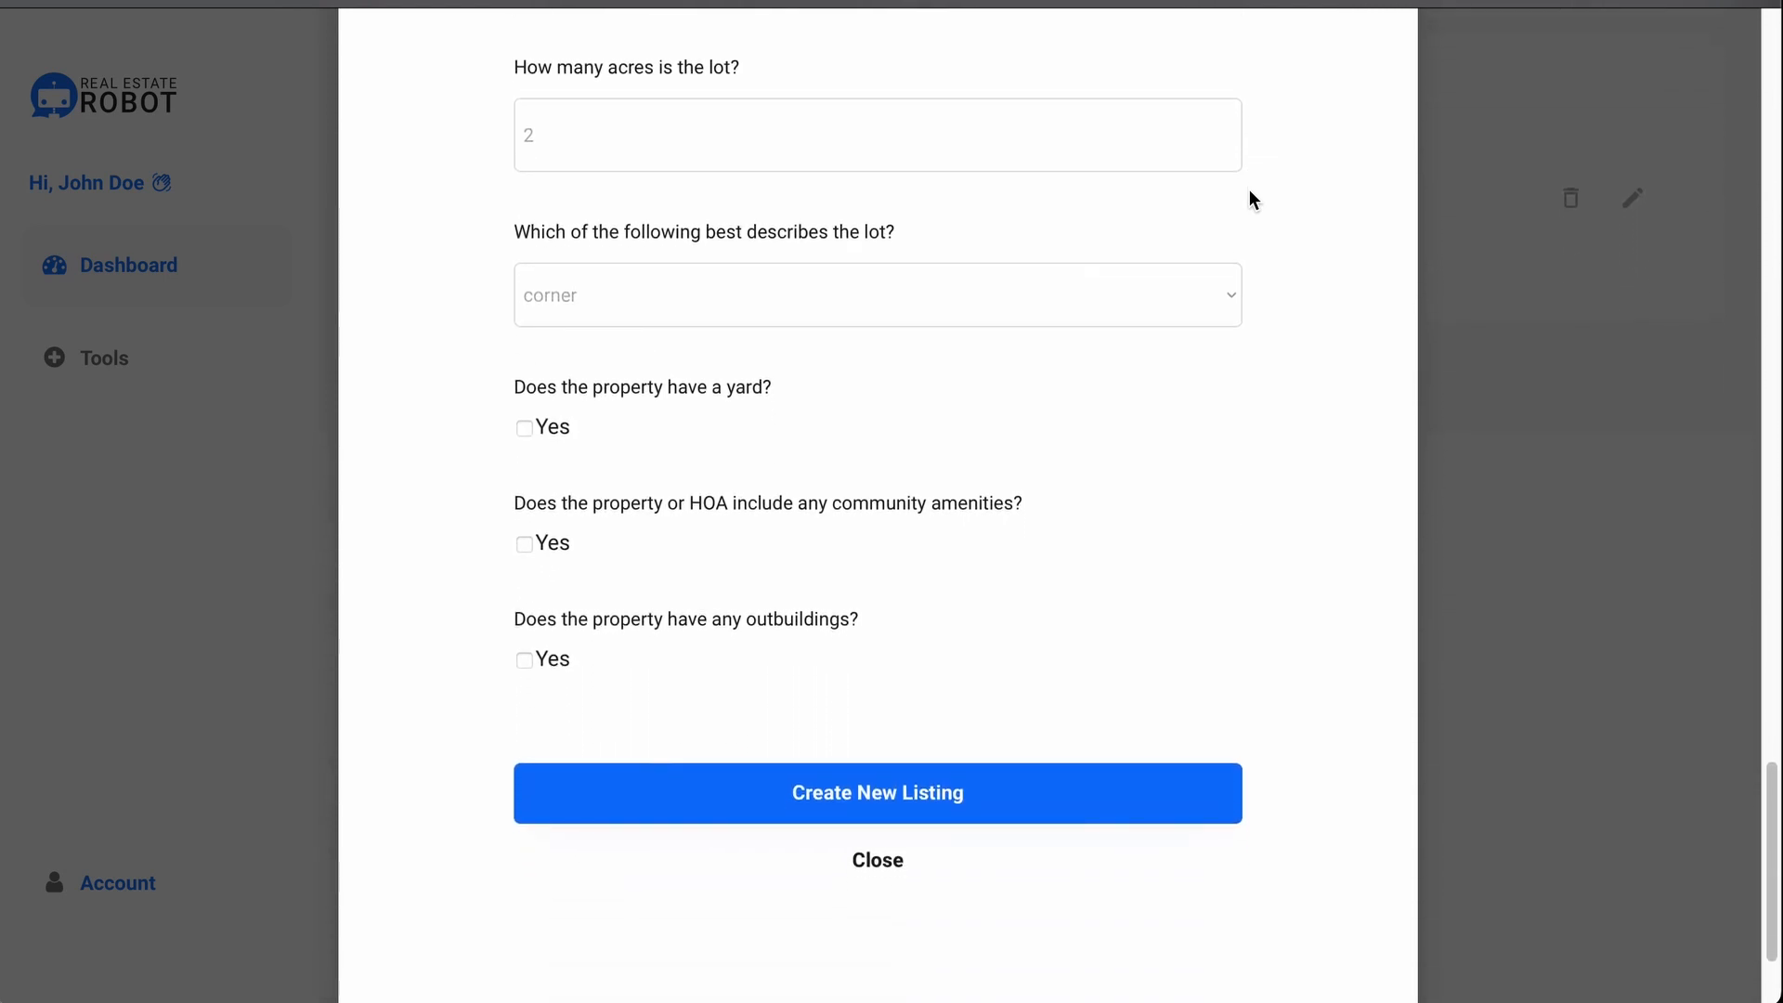
left_click(1150, 308)
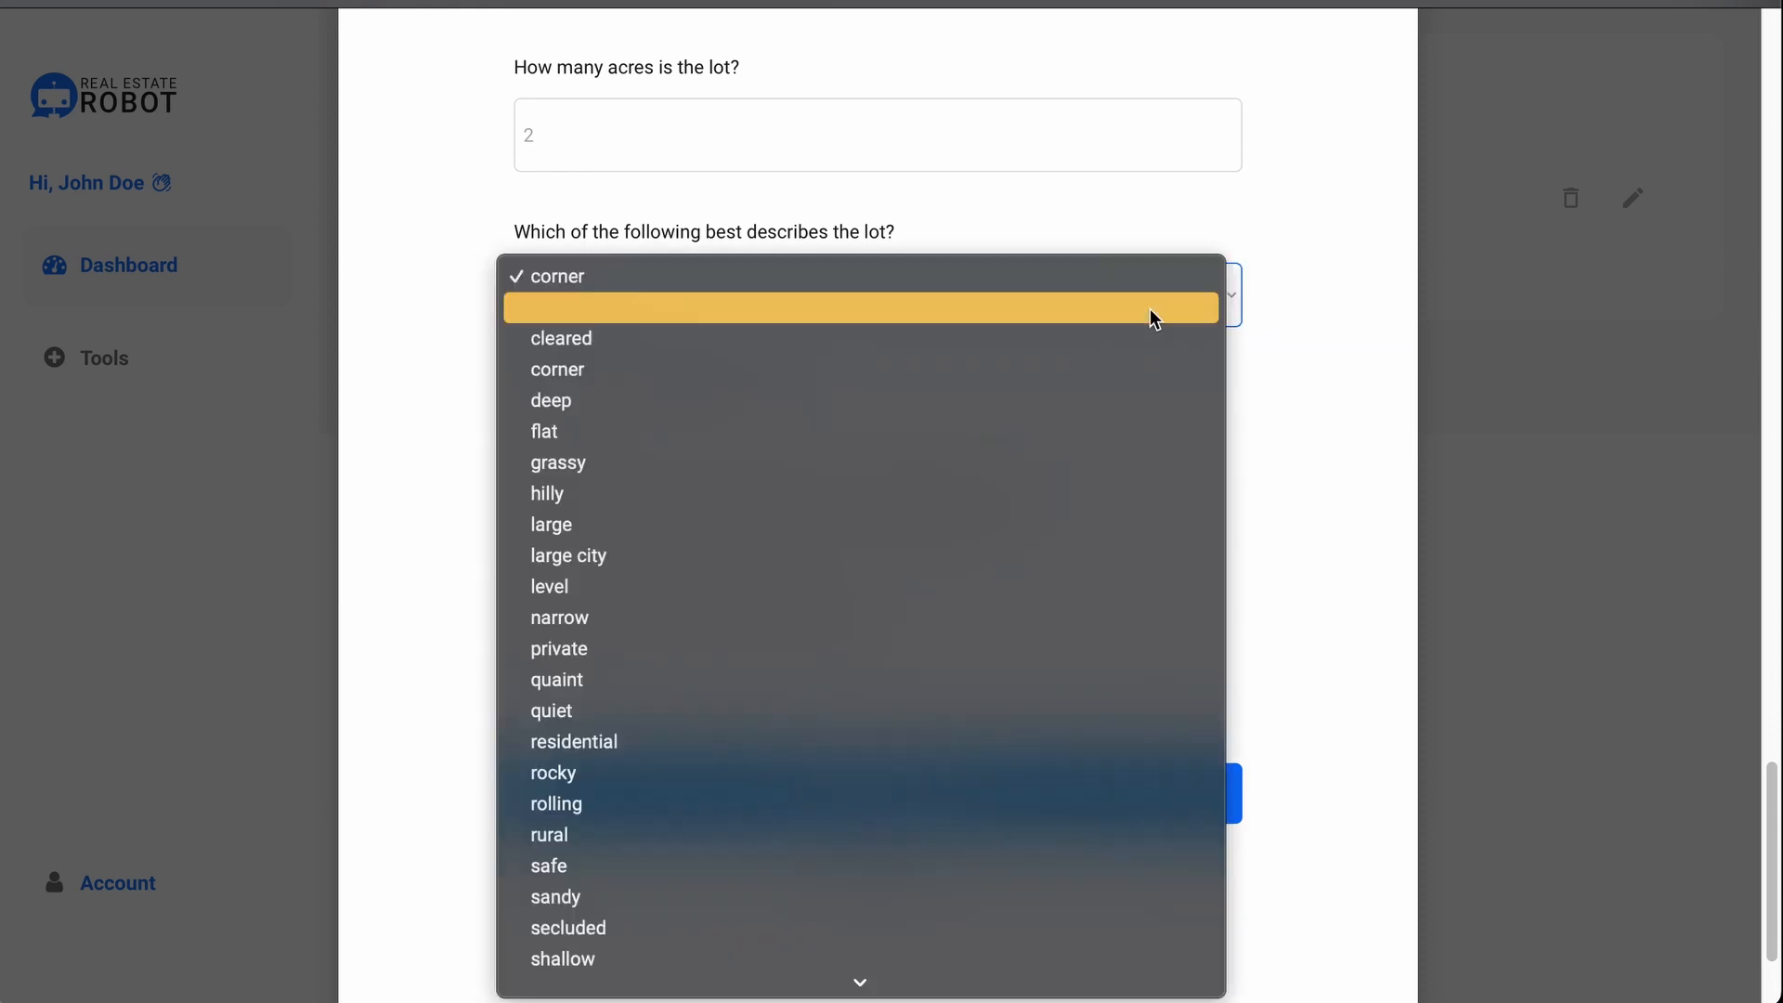
left_click(1170, 251)
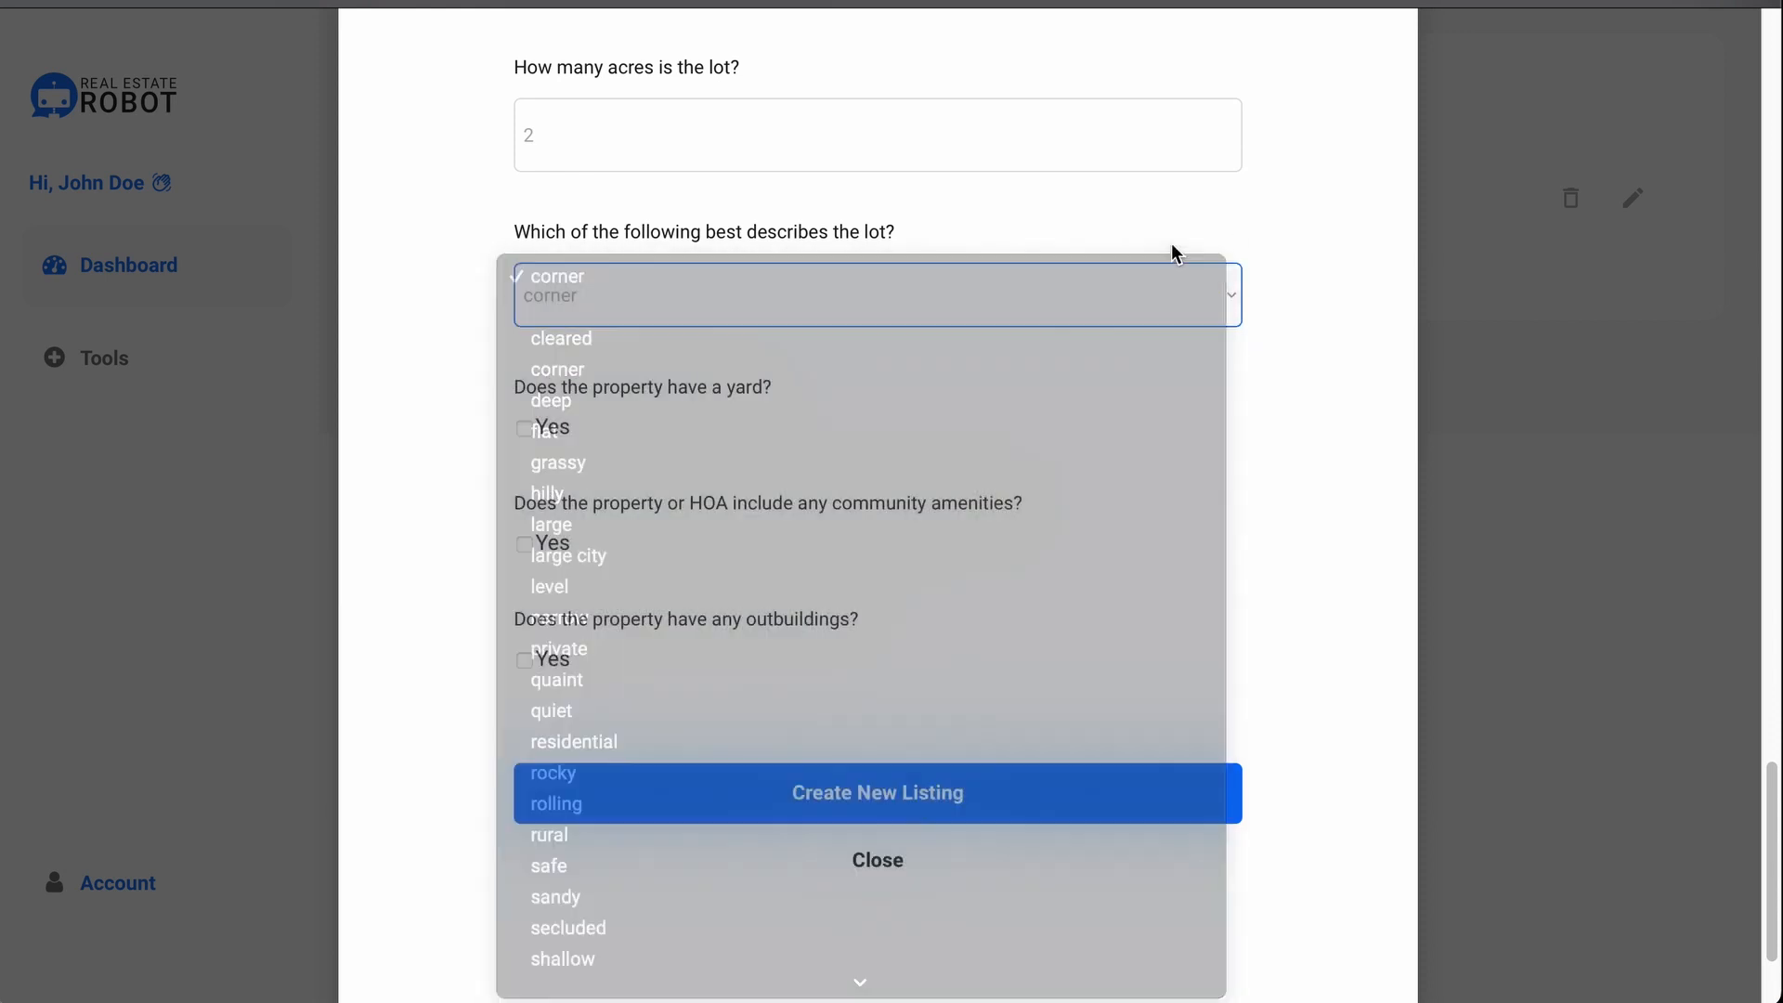
left_click(863, 134)
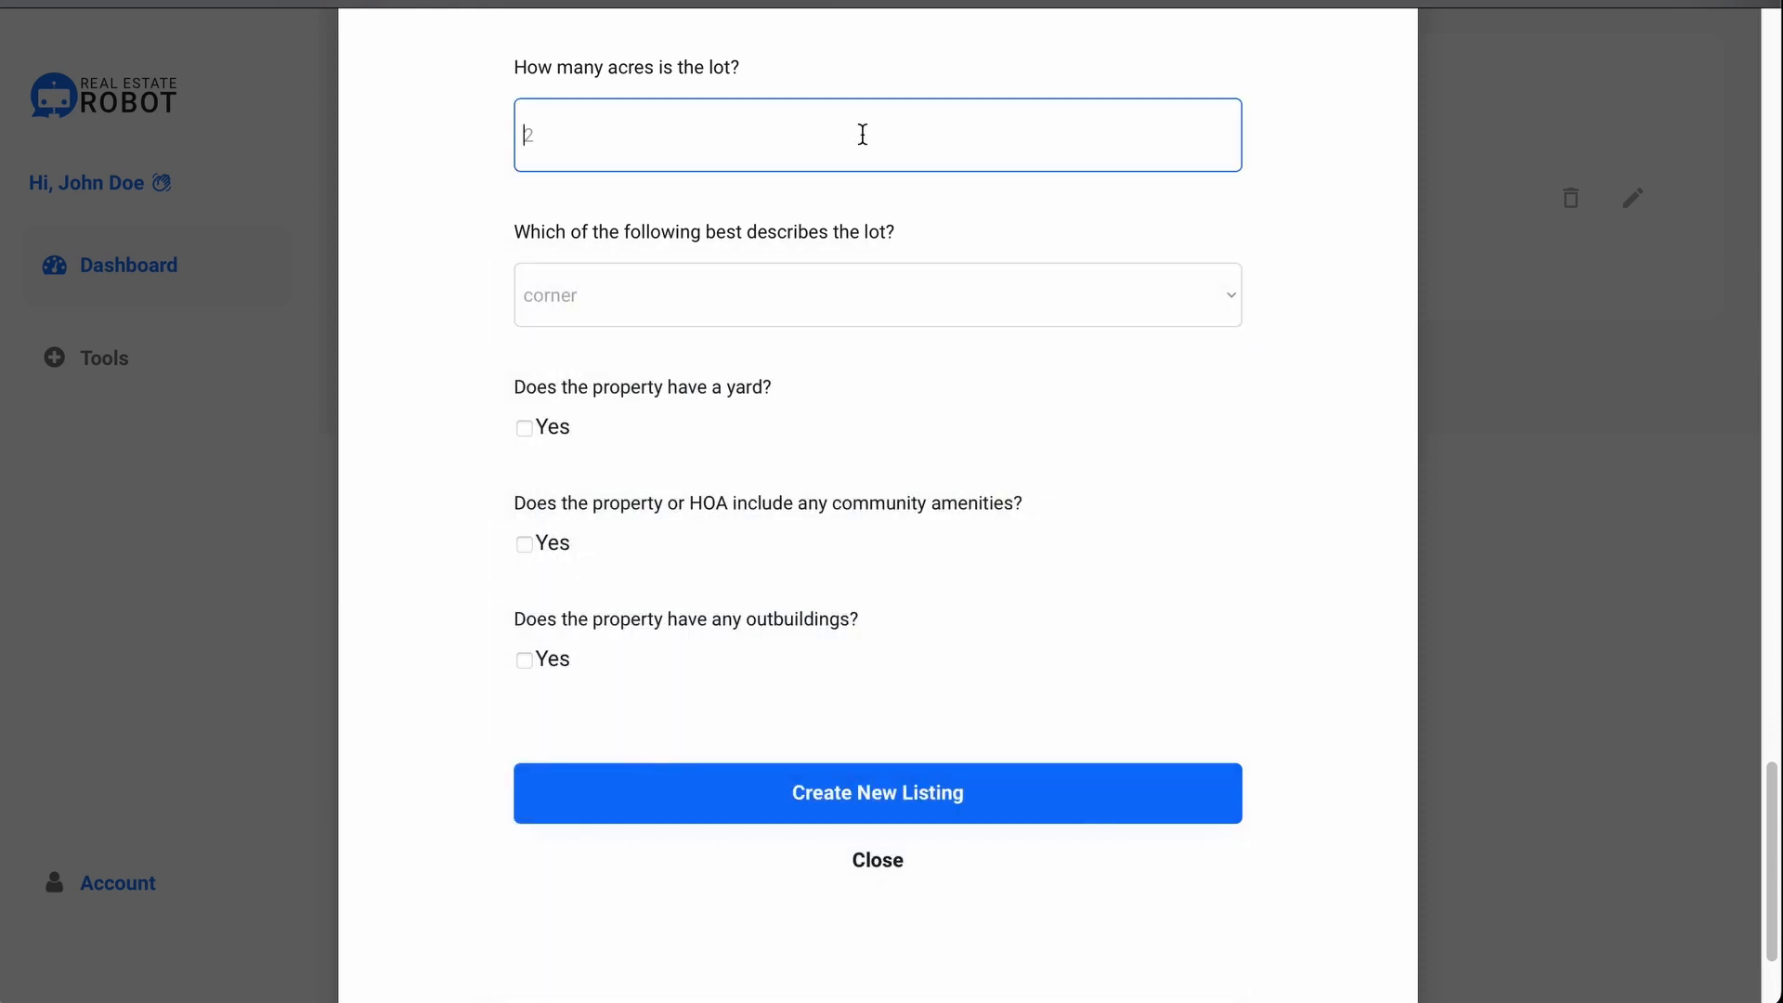
left_click(890, 184)
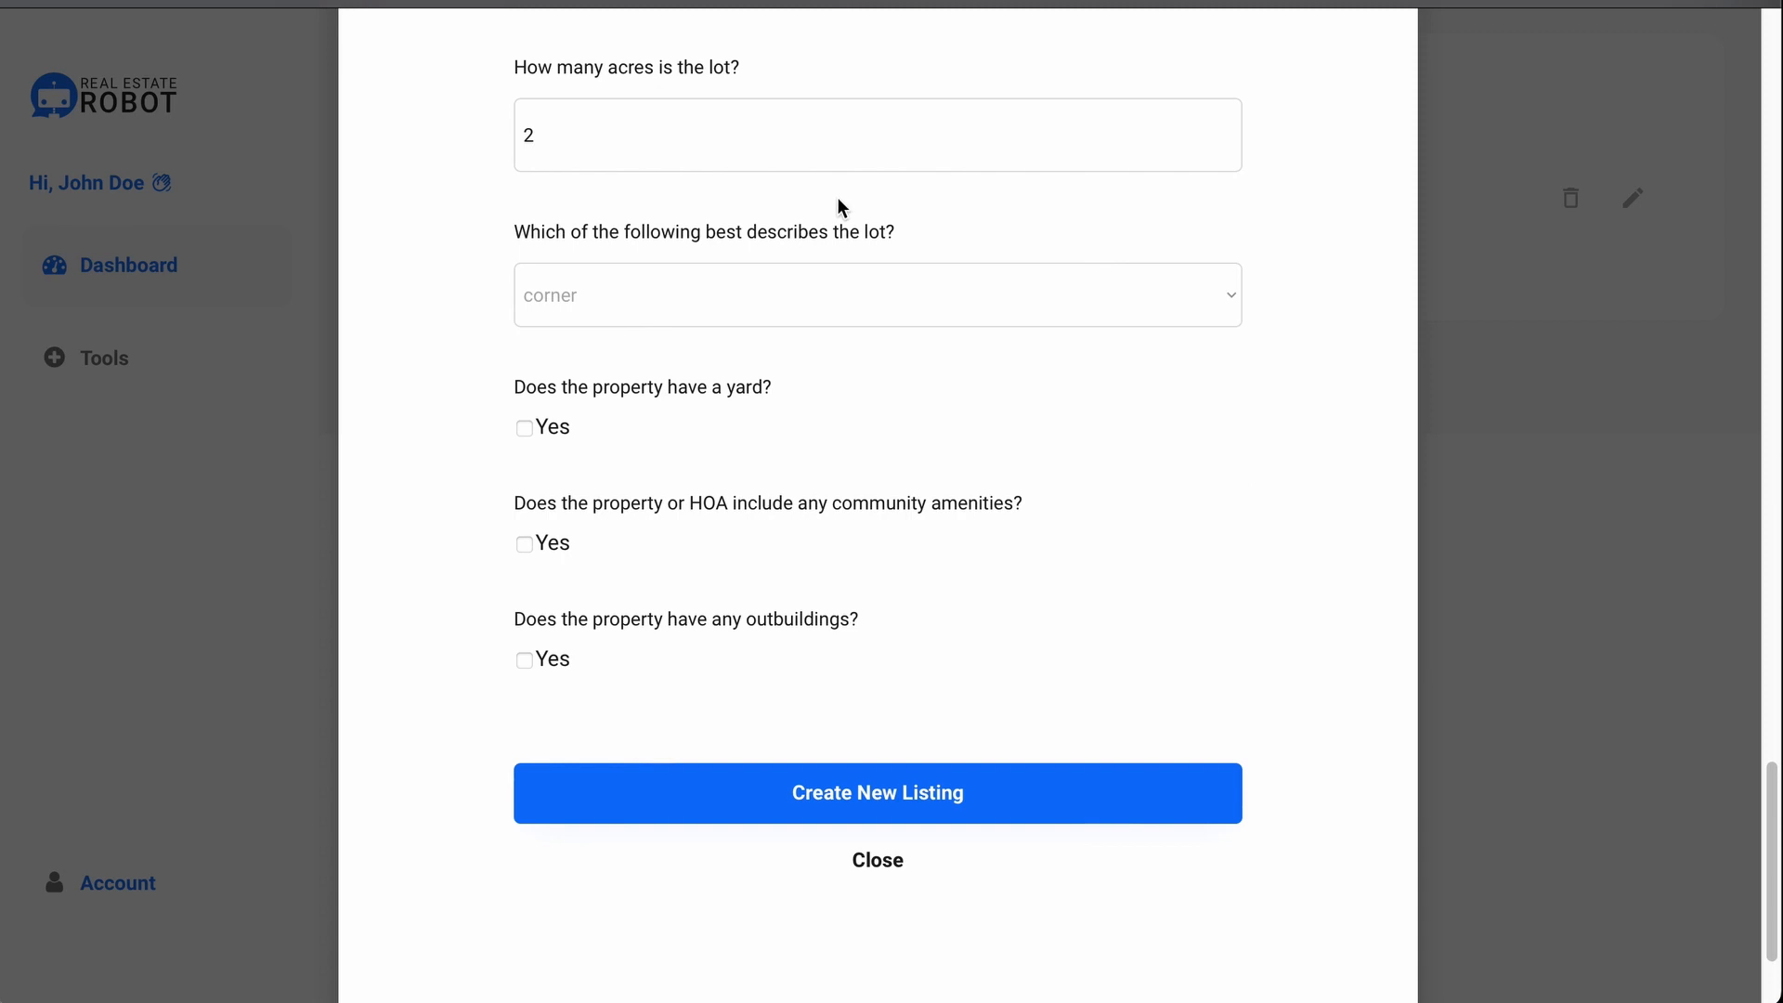
Step: Add outbuildings '4-stall horse barn' and '100 sqft greenhouse'
scroll(838, 196, "up", 4)
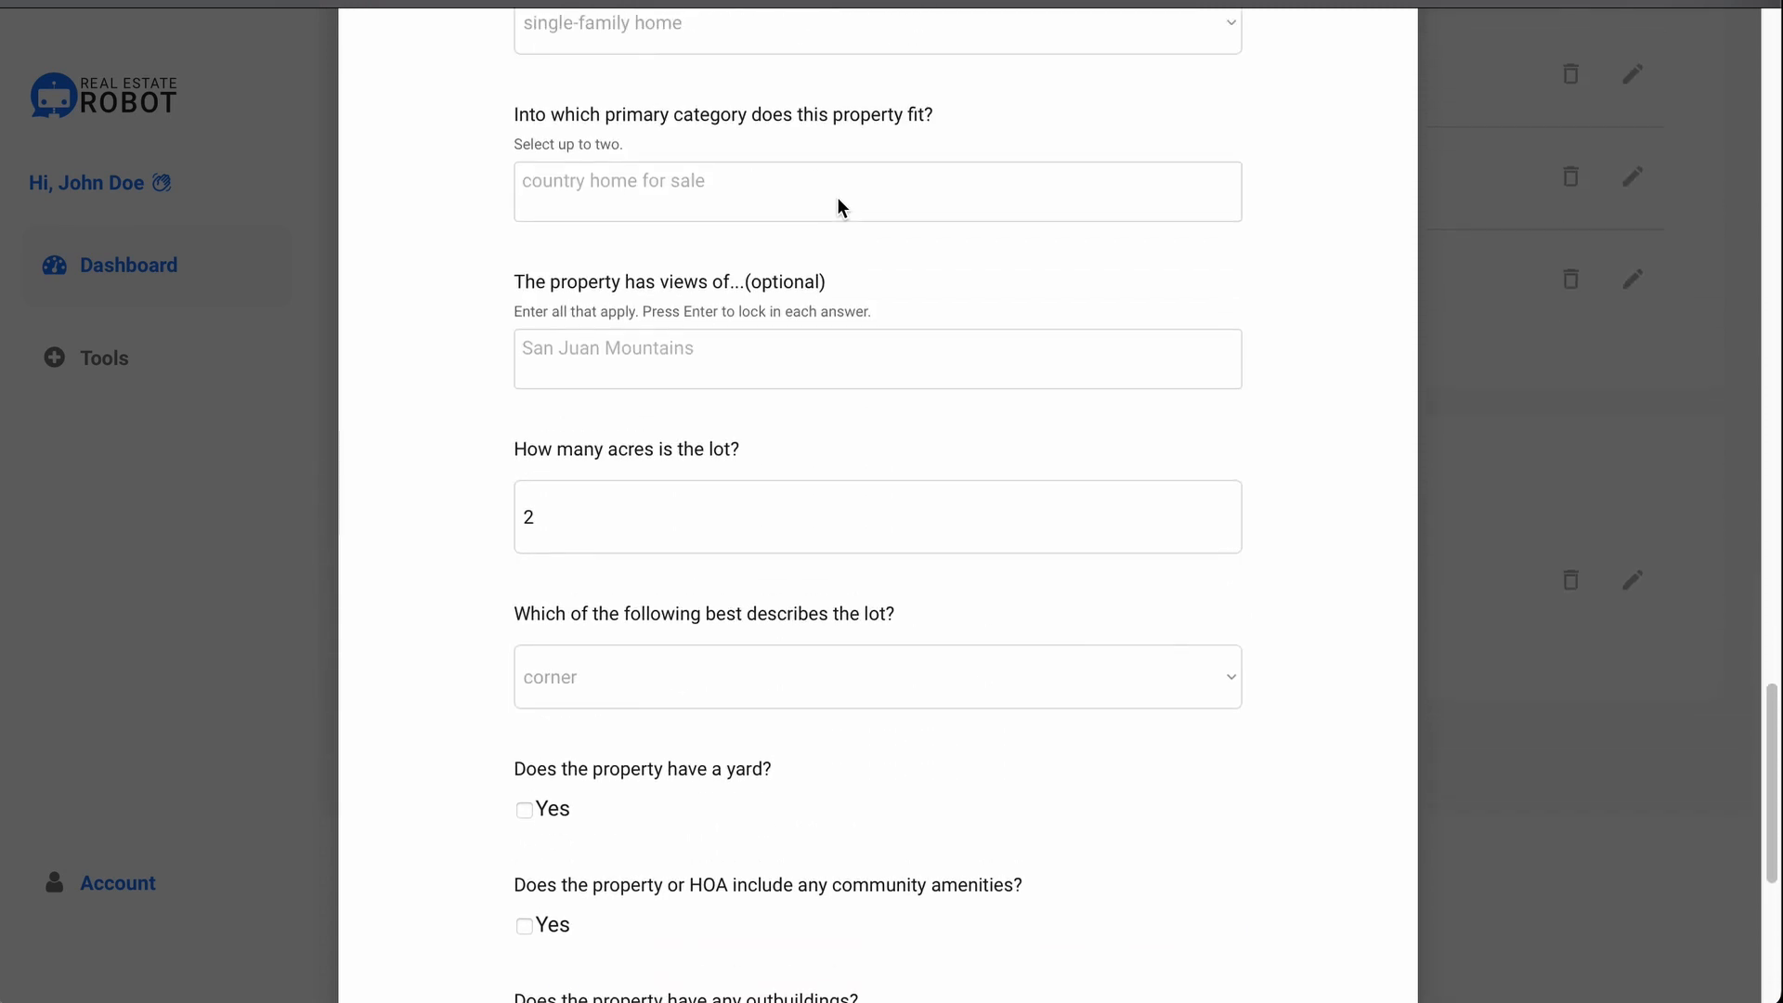
scroll(838, 197, "up", 3)
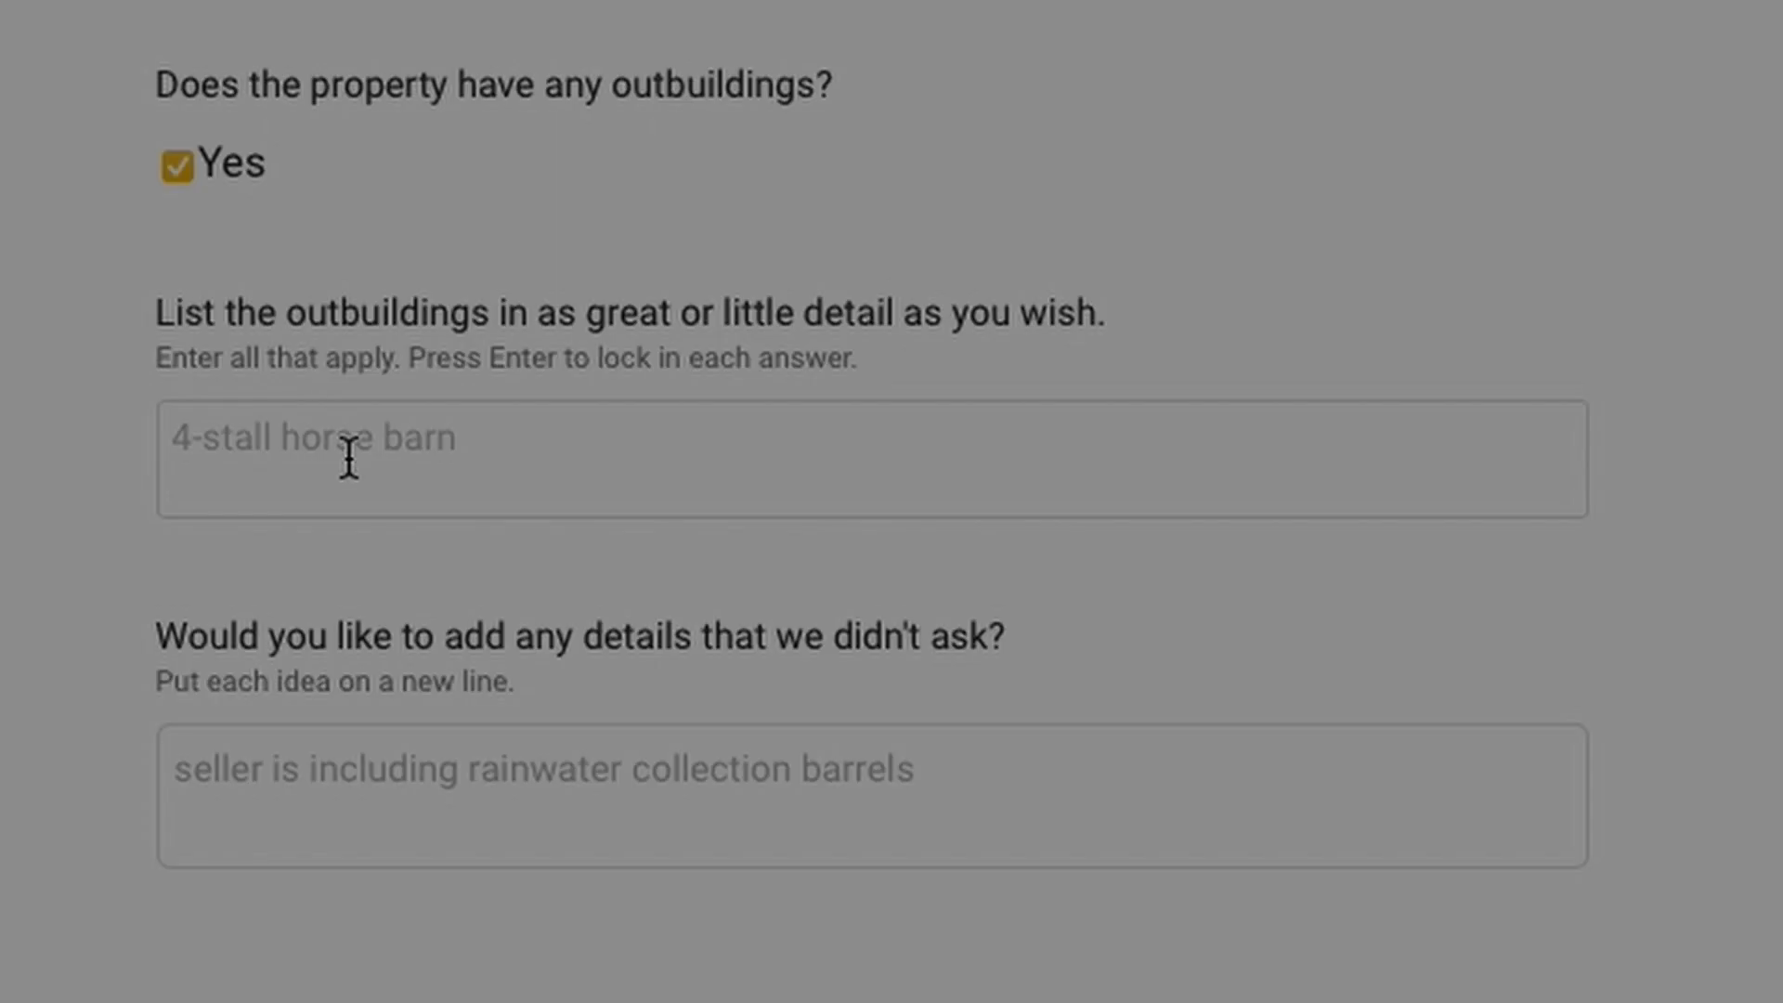
left_click(348, 459)
type("4-s")
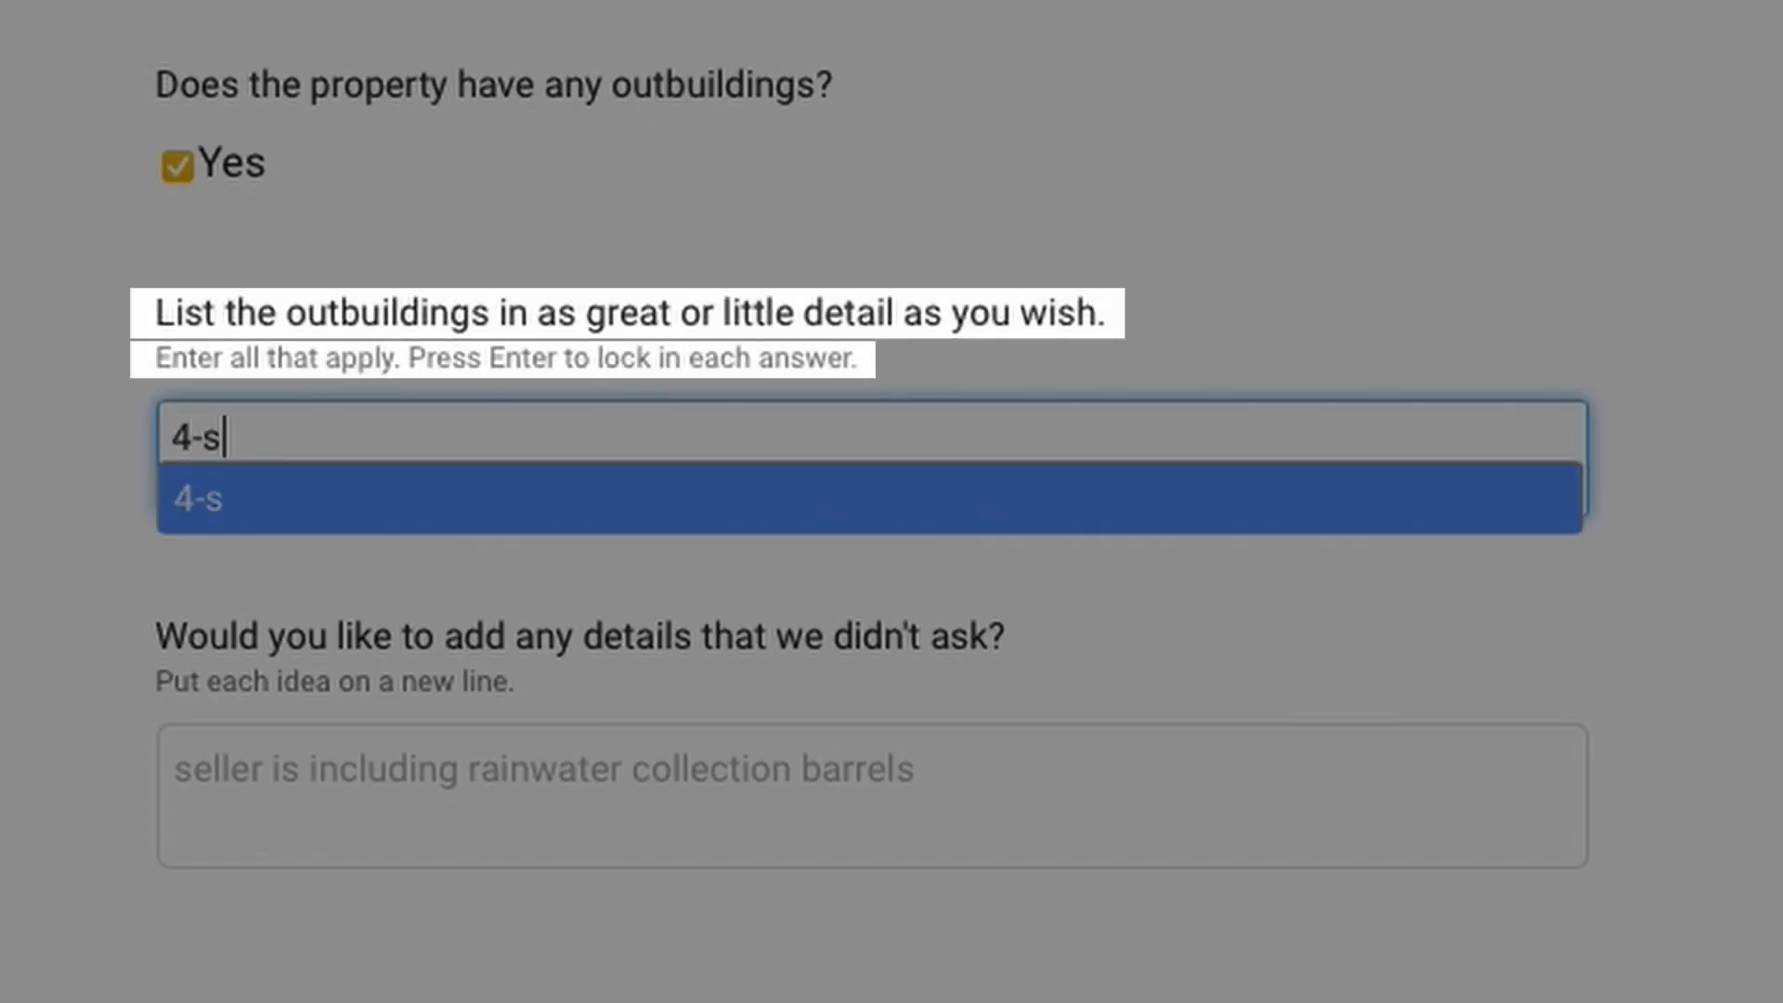
type("tall horse barn")
key("Return")
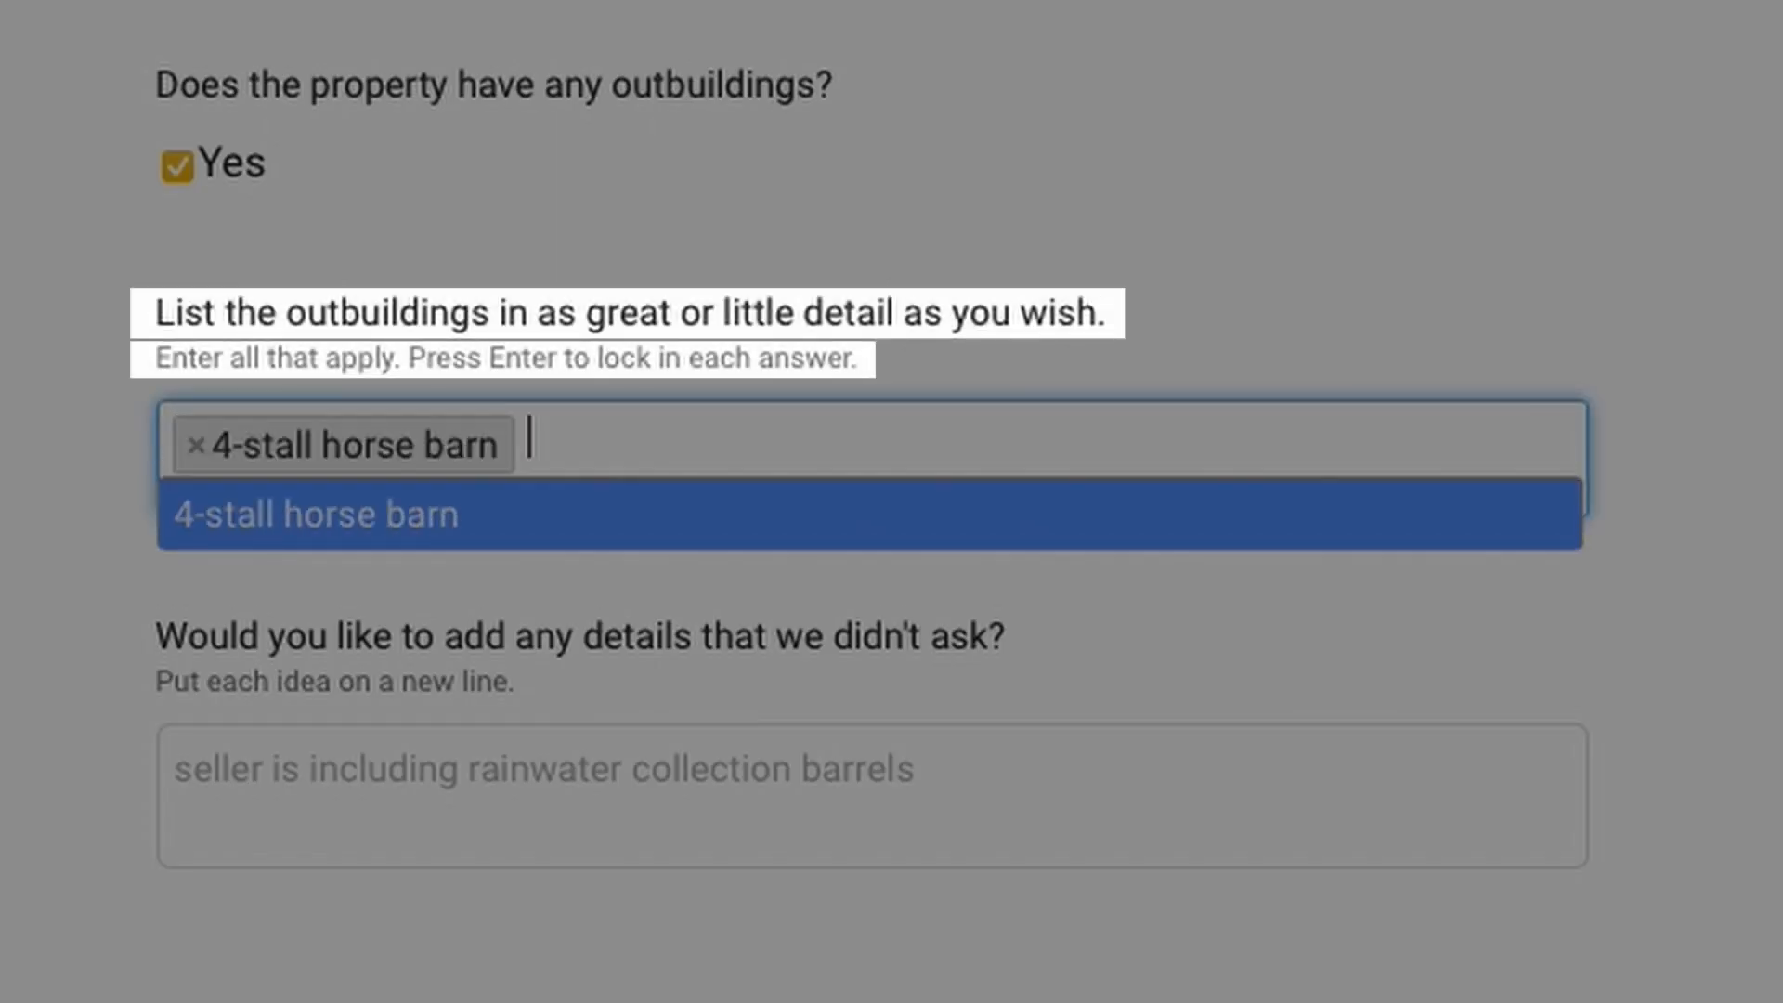
type("100 sqft")
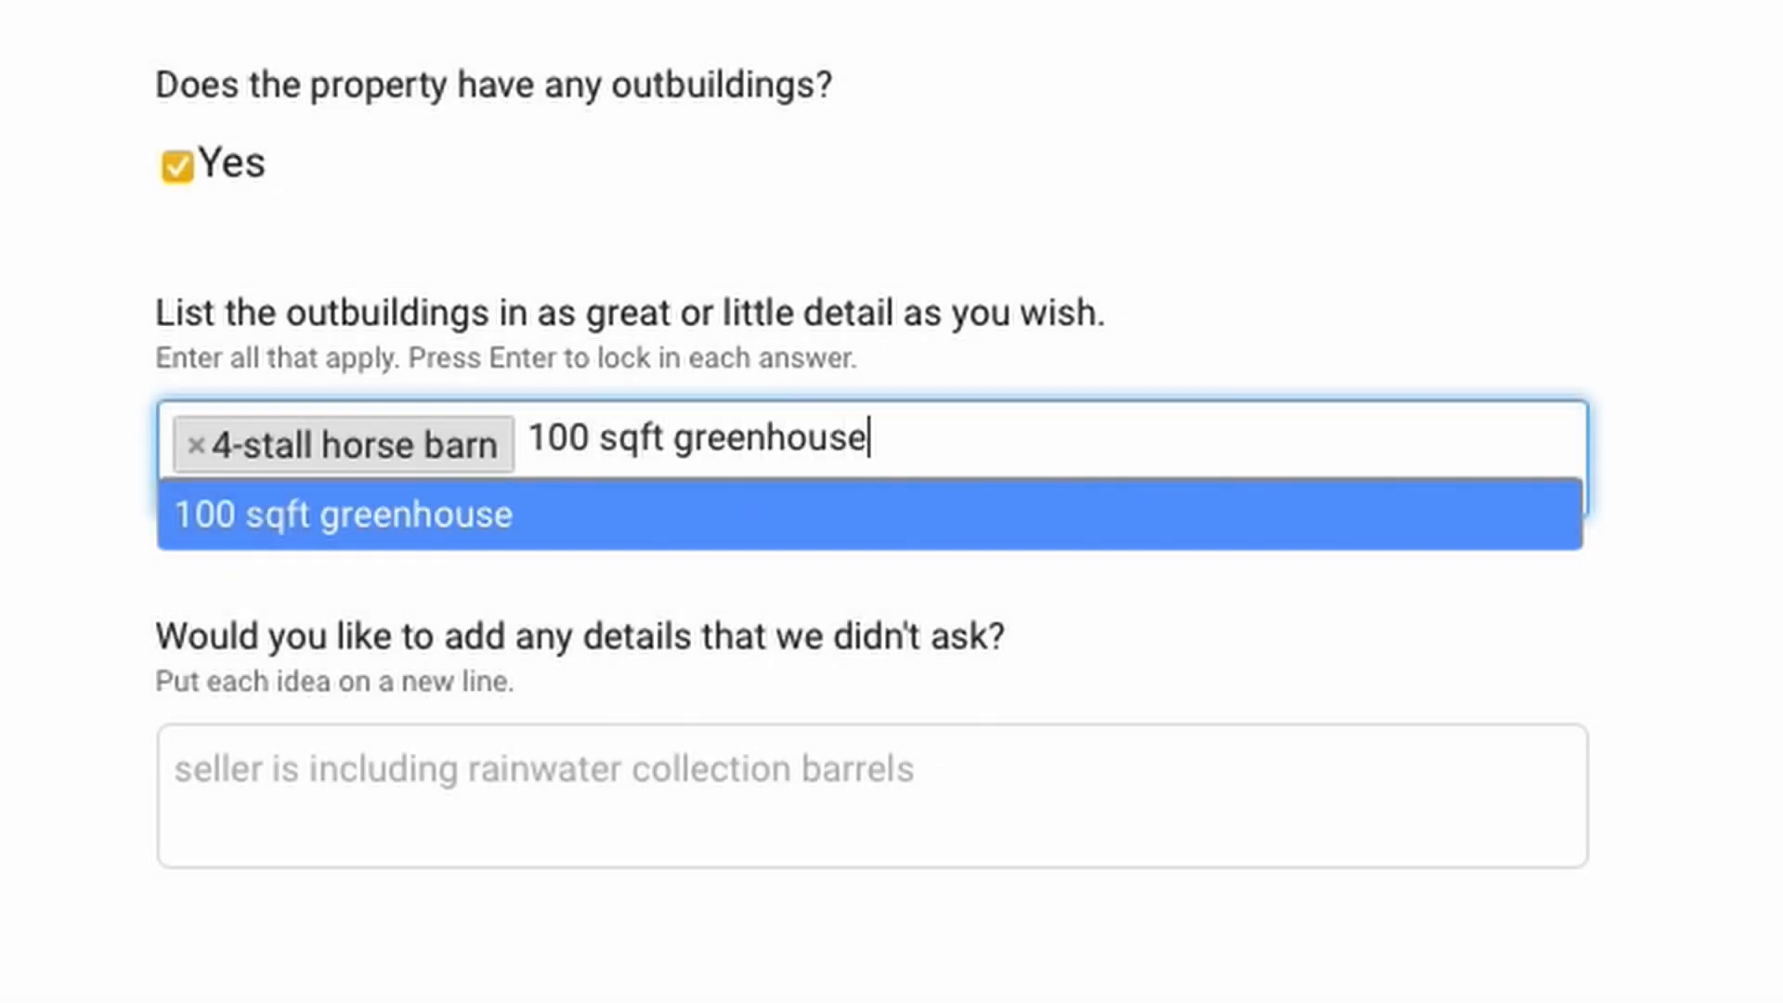
type(" greenhouse")
key("Return")
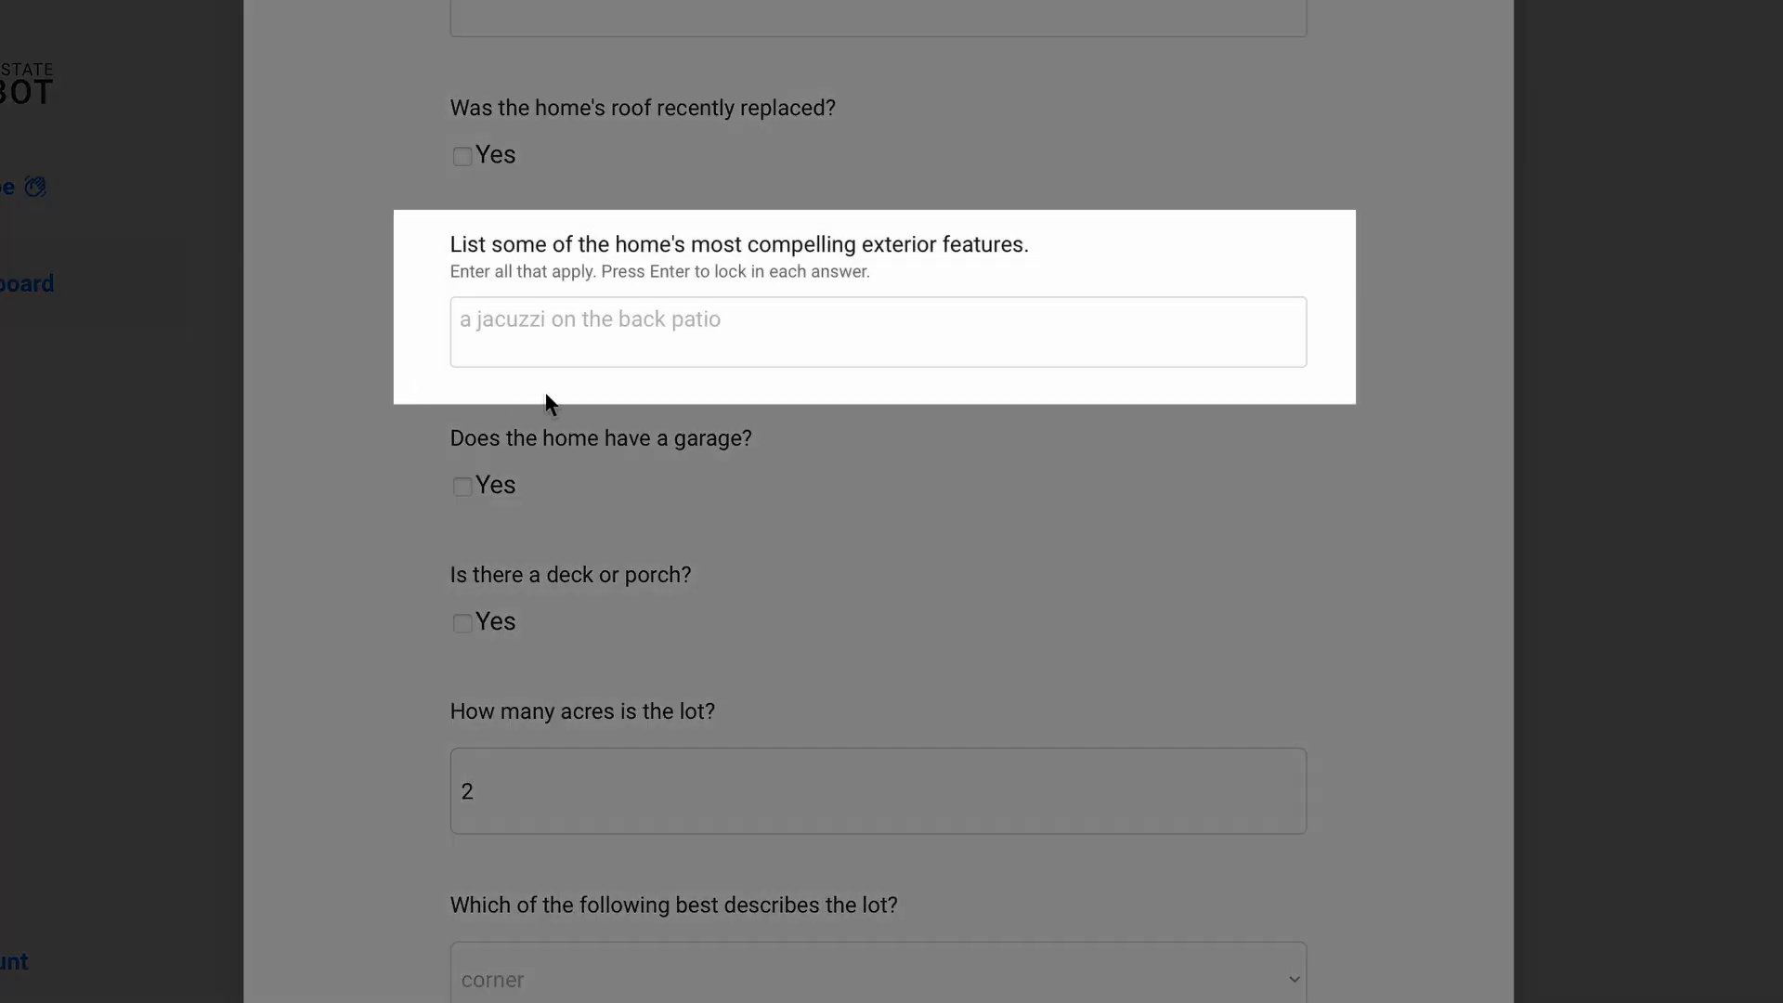
Step: Add exterior features 'a fire pit' and a new landscaped firepit
left_click(893, 323)
left_click(985, 441)
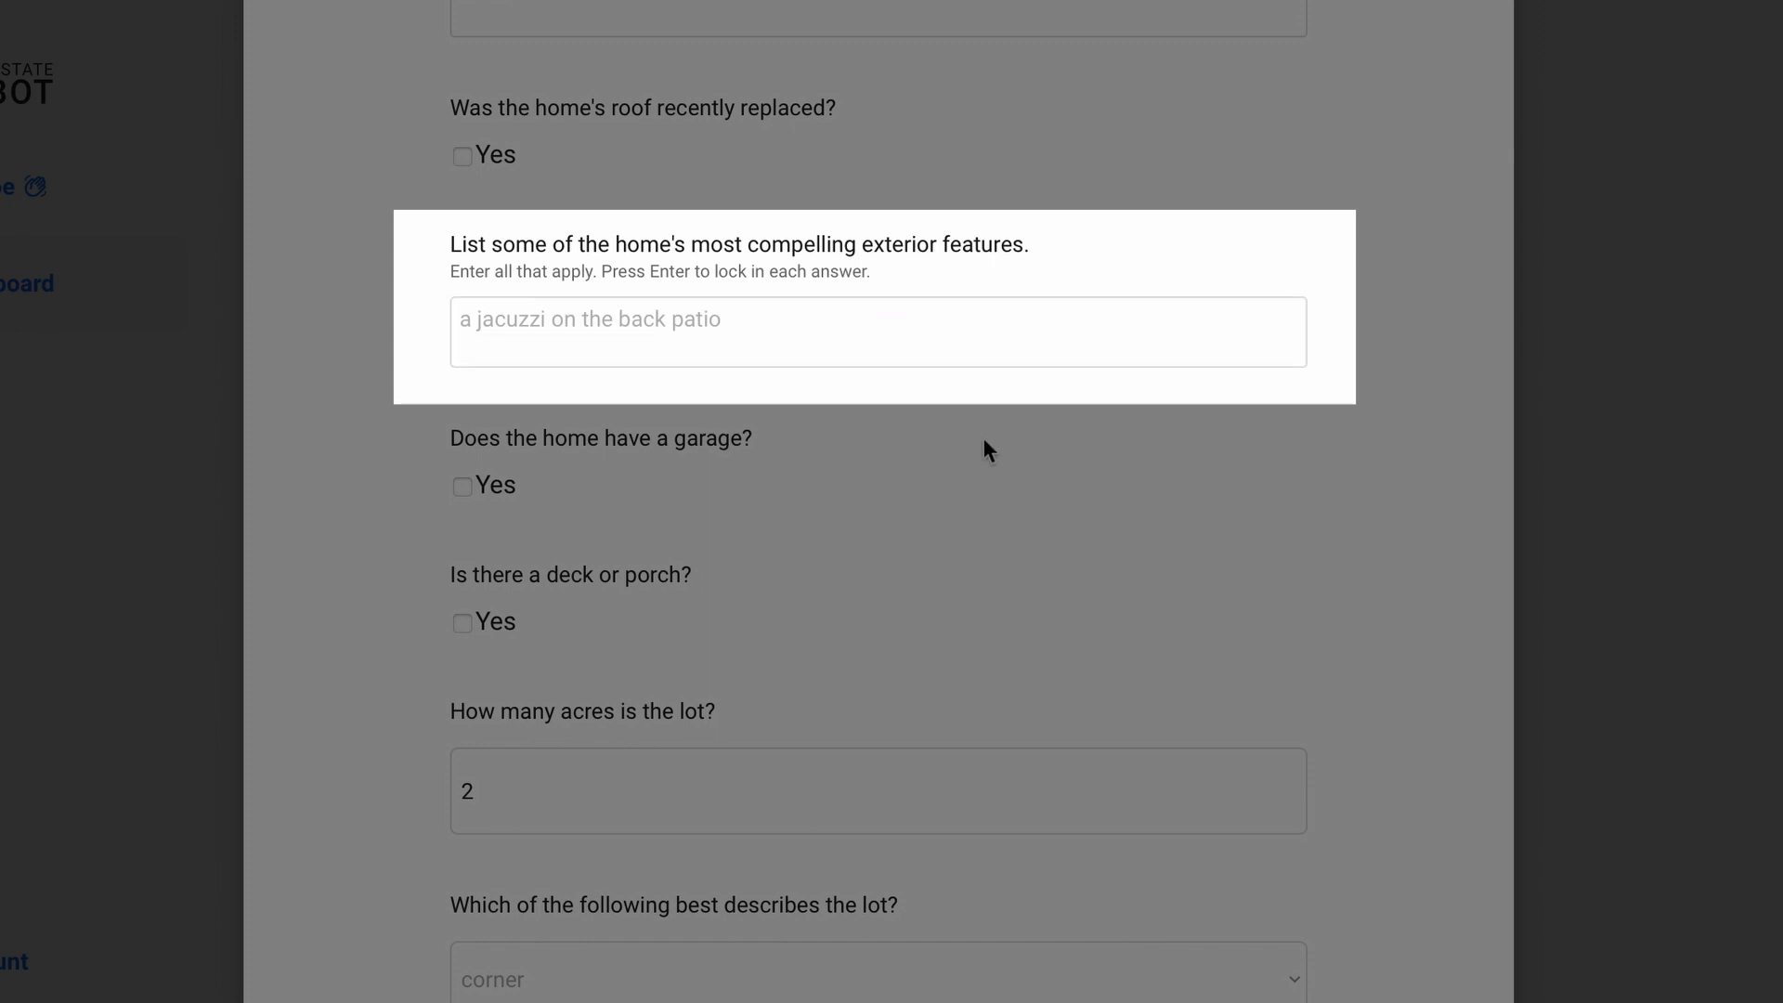
left_click(911, 326)
type("a f")
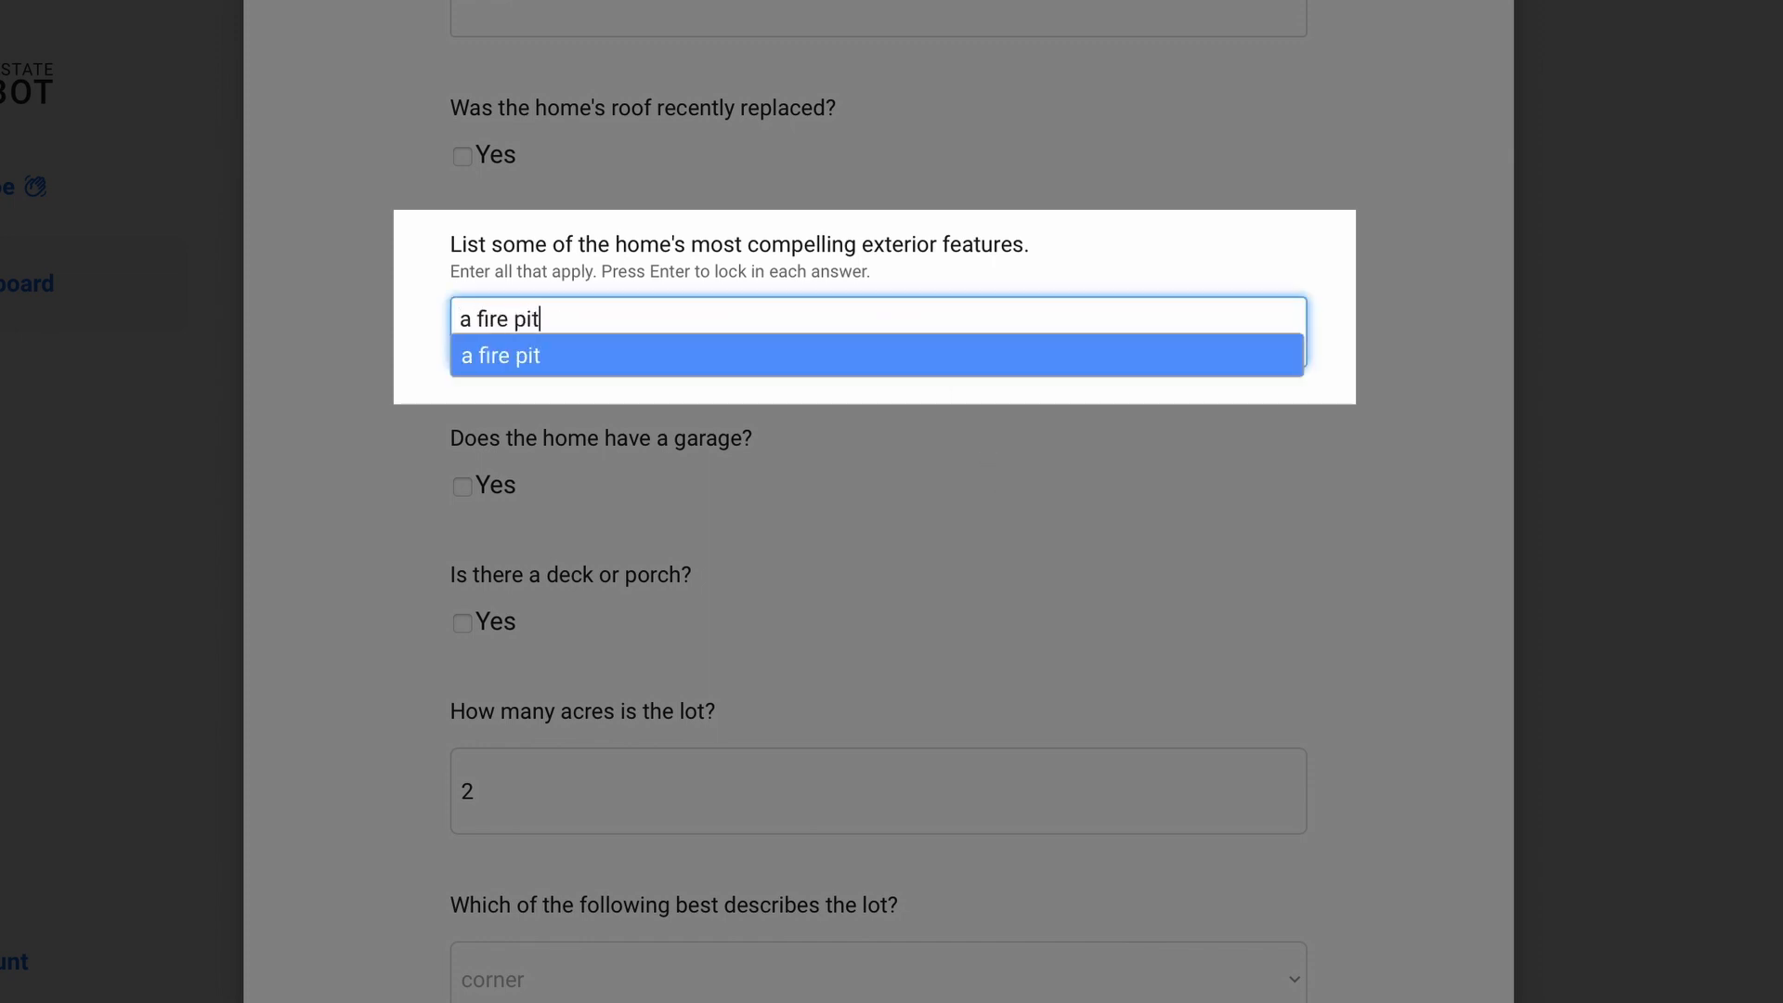
type("ire pit")
key("Return")
type("a new")
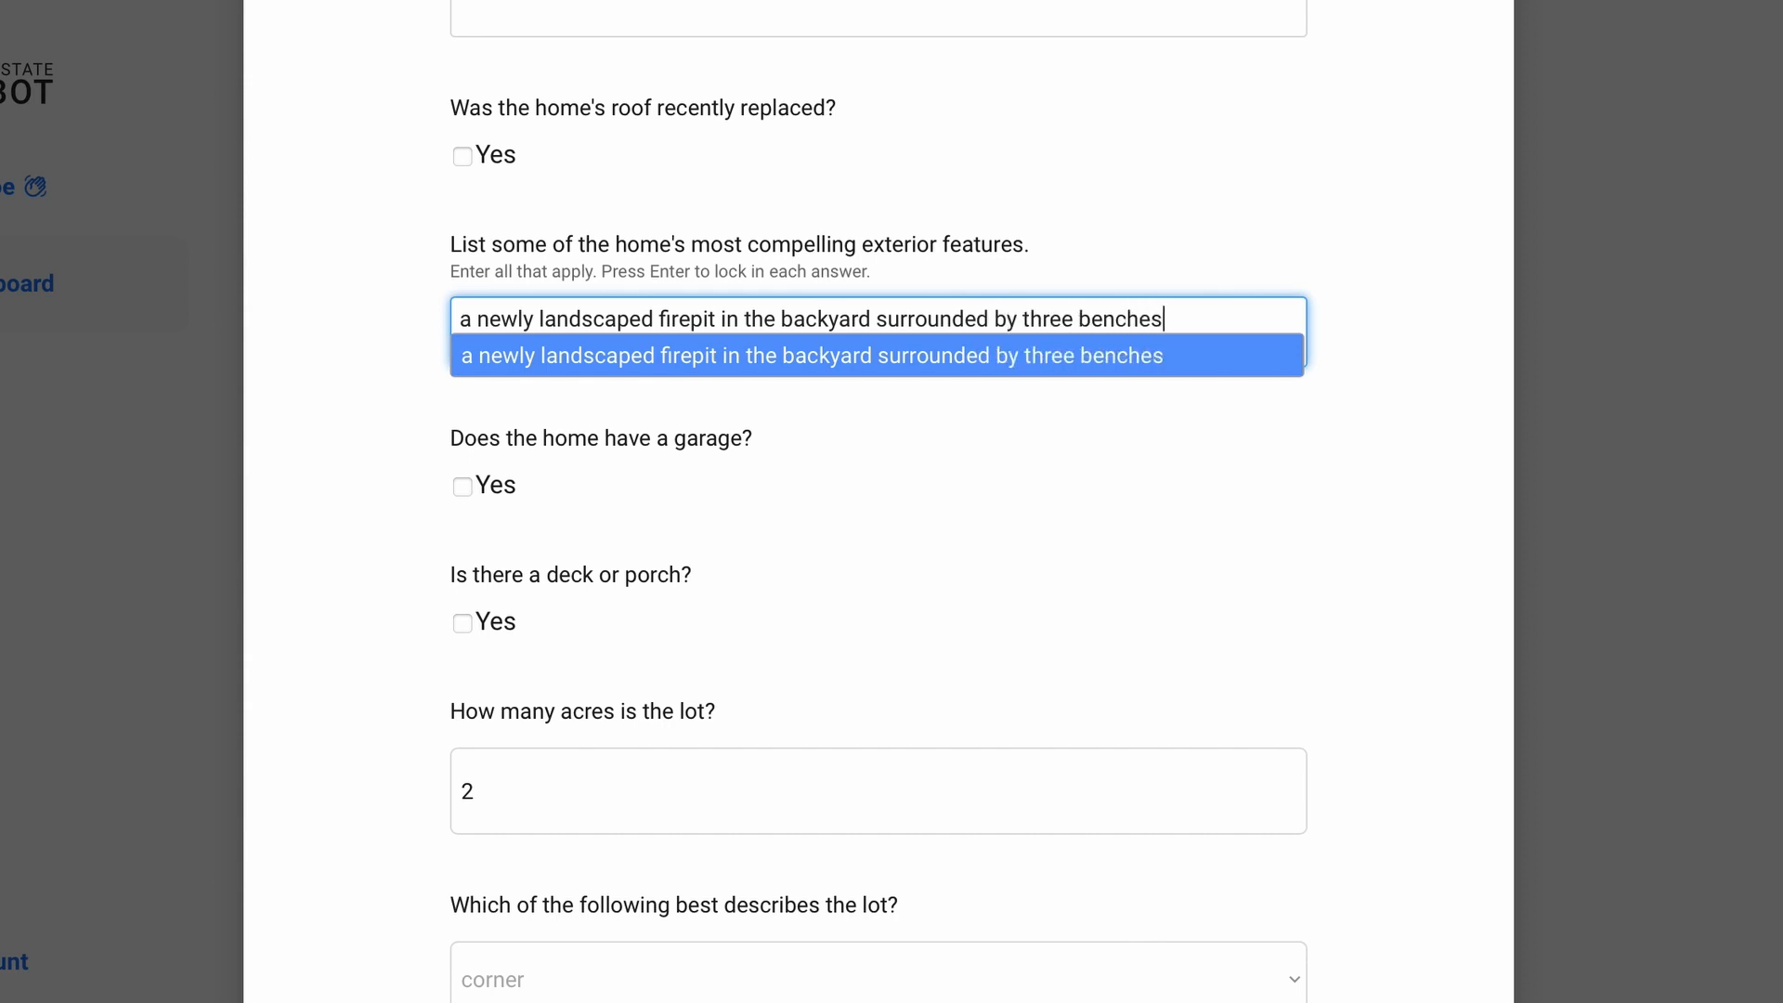
key("Return")
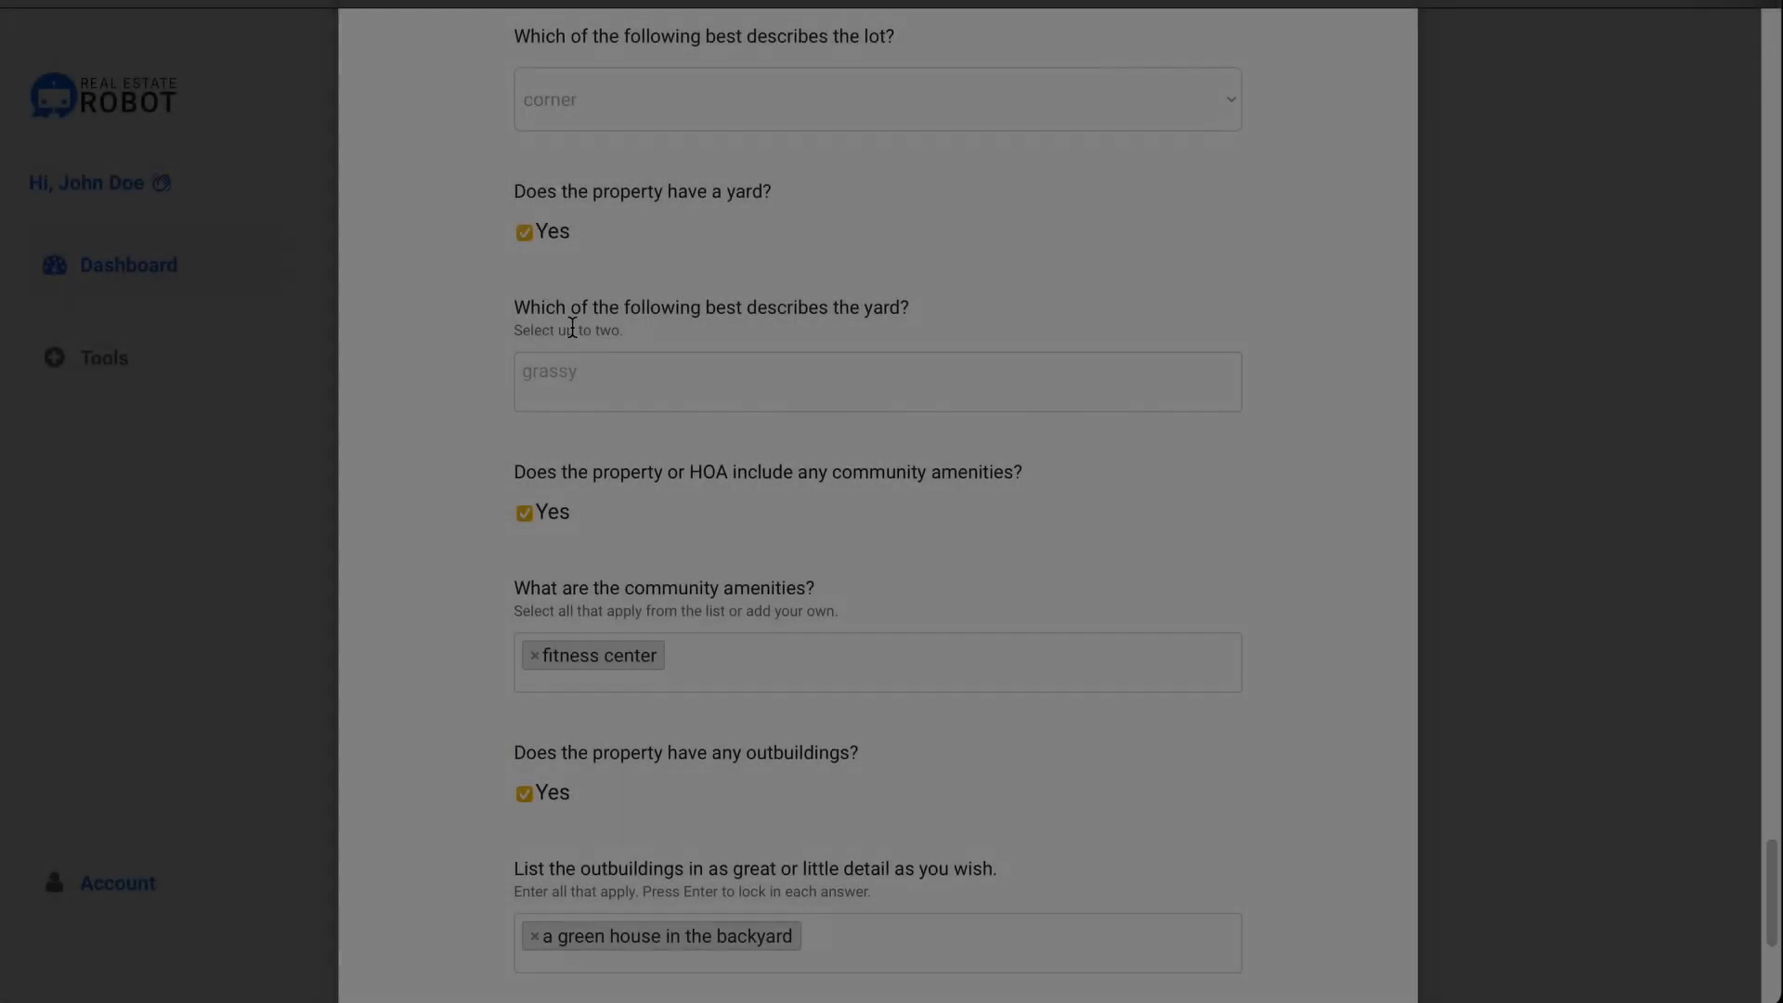
Step: Describe the yard as grassy and set utility connections to standard
left_click(603, 367)
type("grassy")
key("Return")
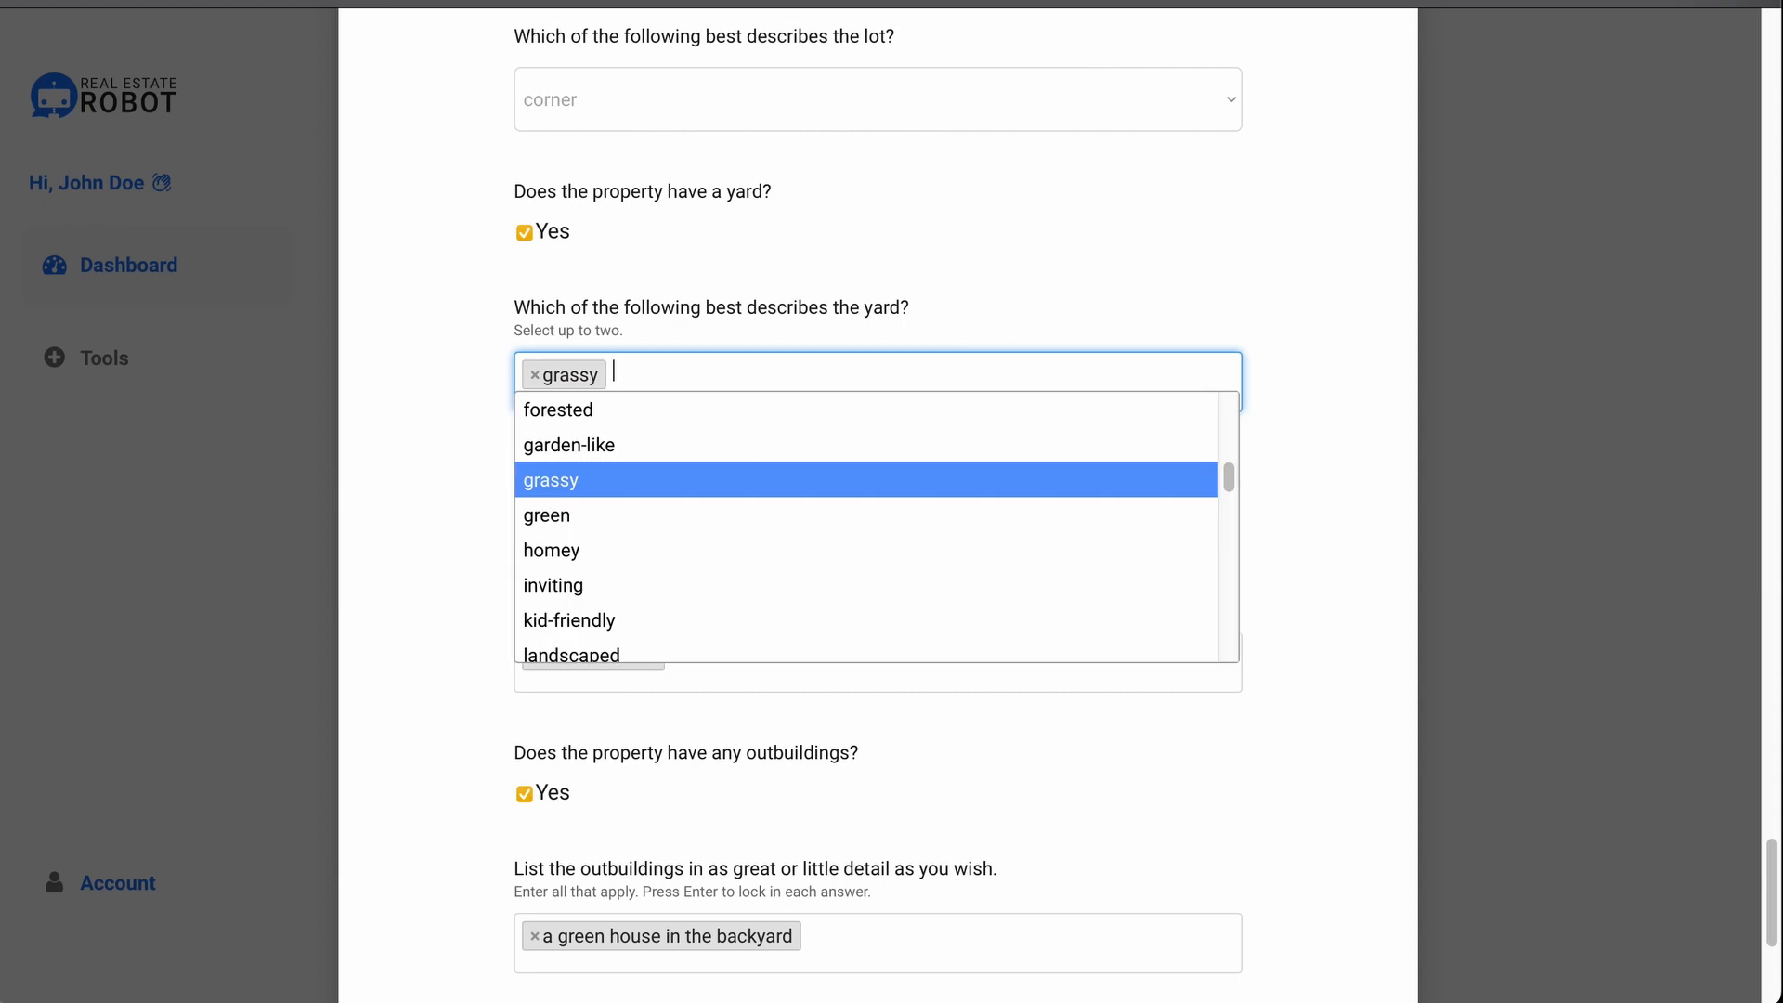
left_click(539, 320)
scroll(543, 315, "down", 3)
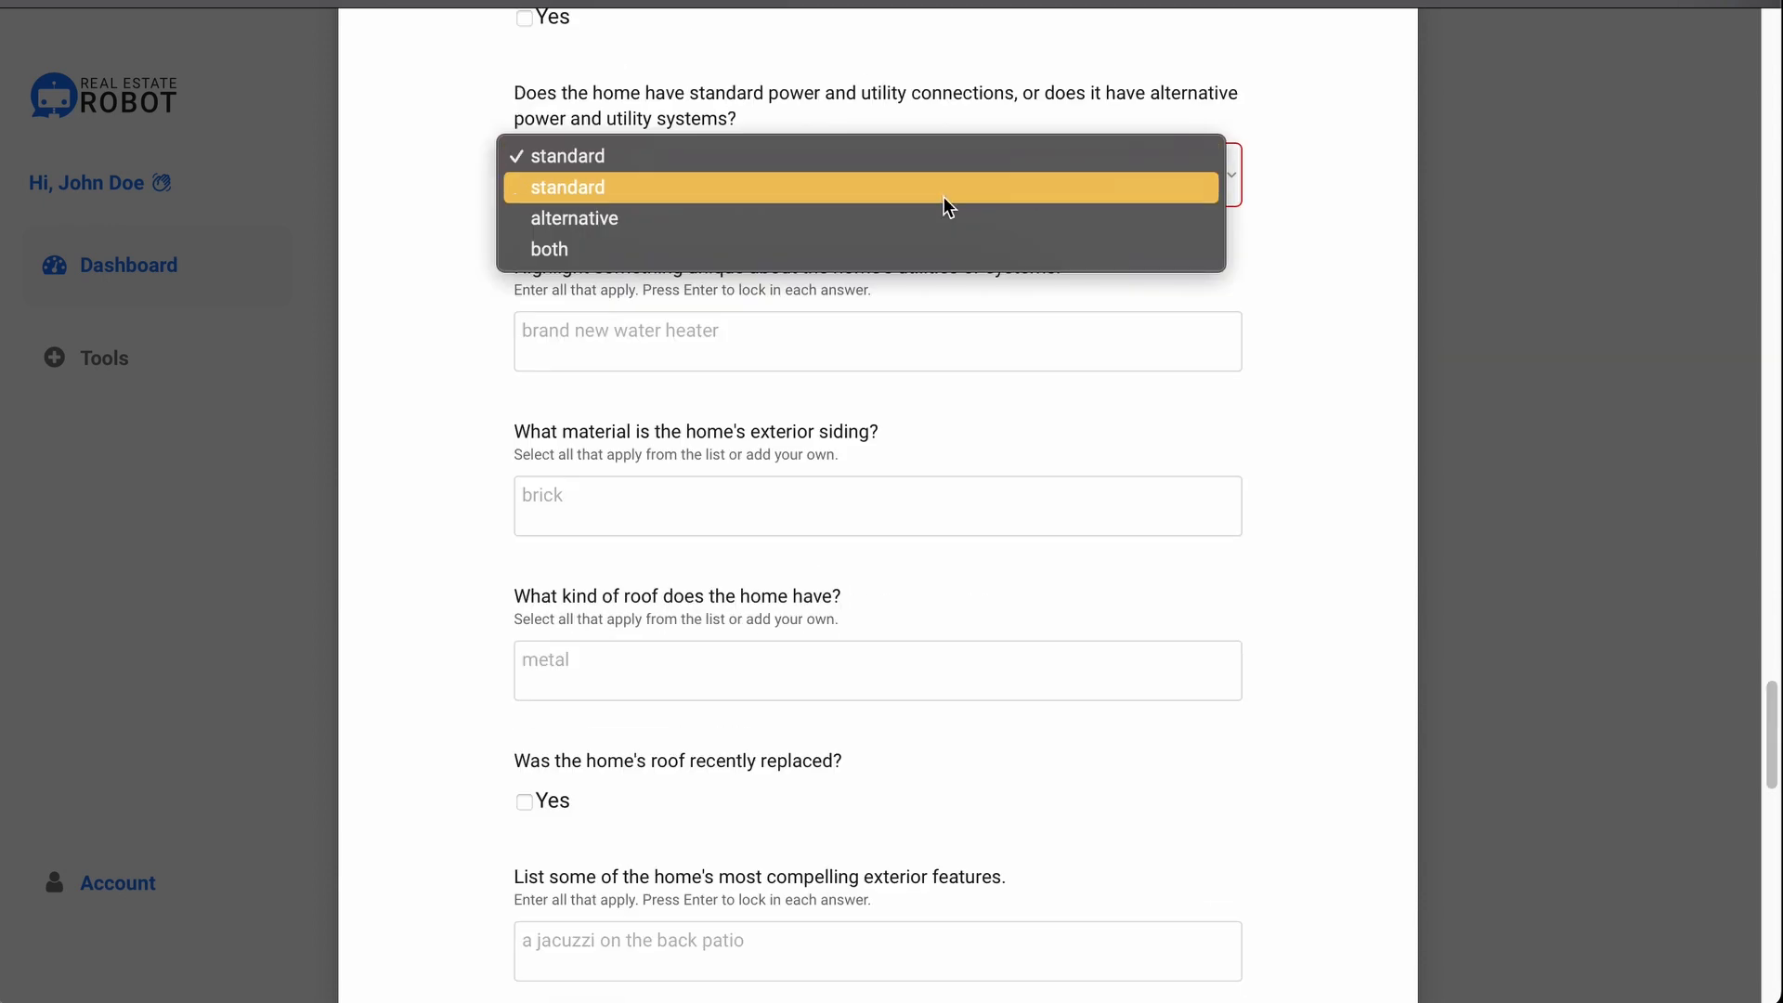
left_click(943, 197)
scroll(972, 382, "down", 5)
scroll(972, 381, "down", 15)
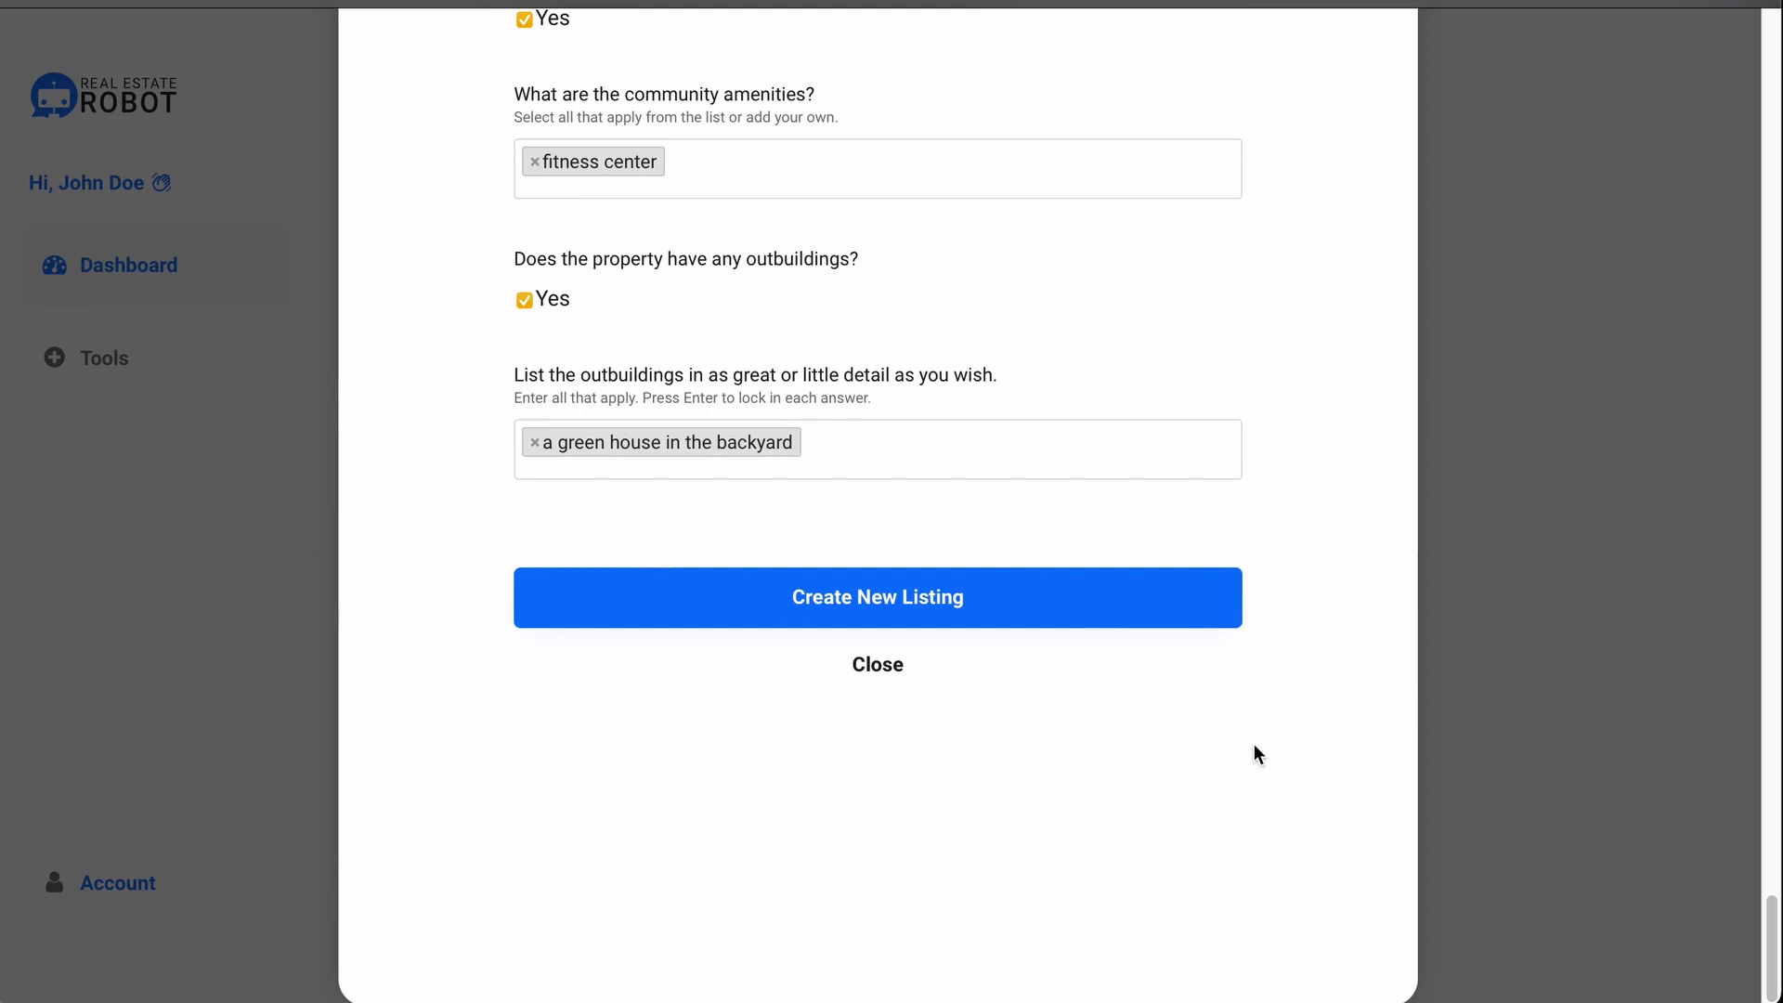
left_click(1085, 625)
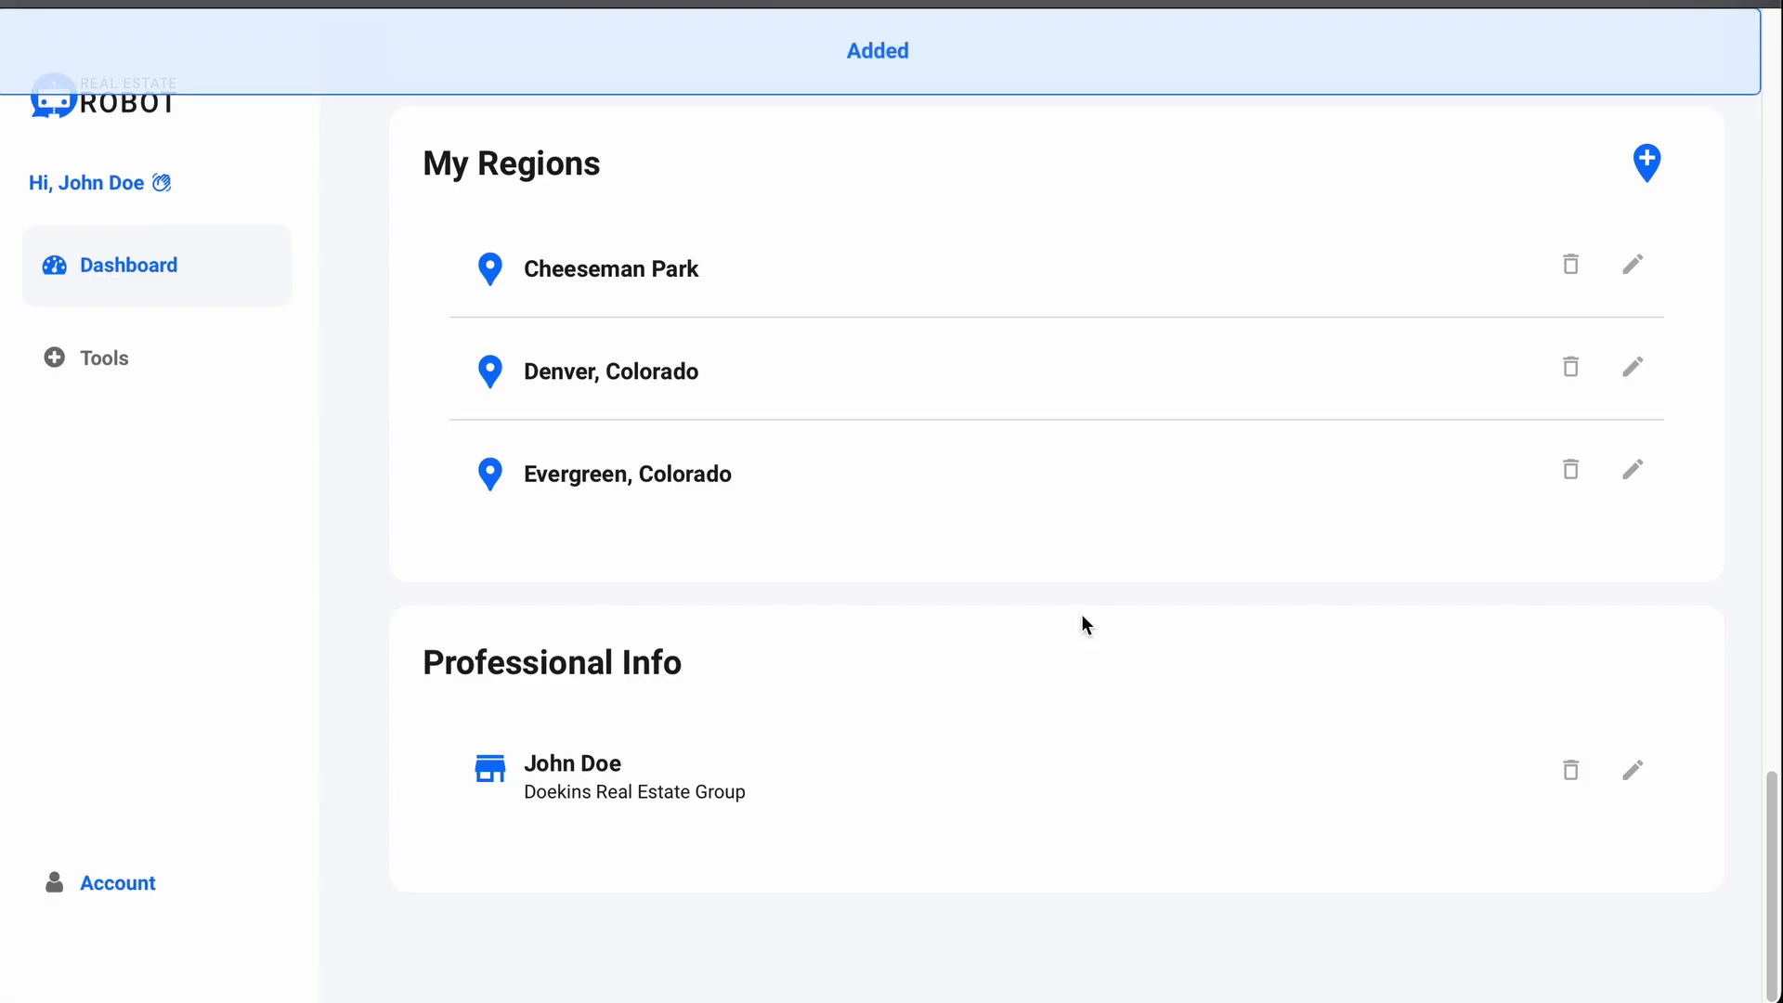
scroll(1083, 615, "up", 8)
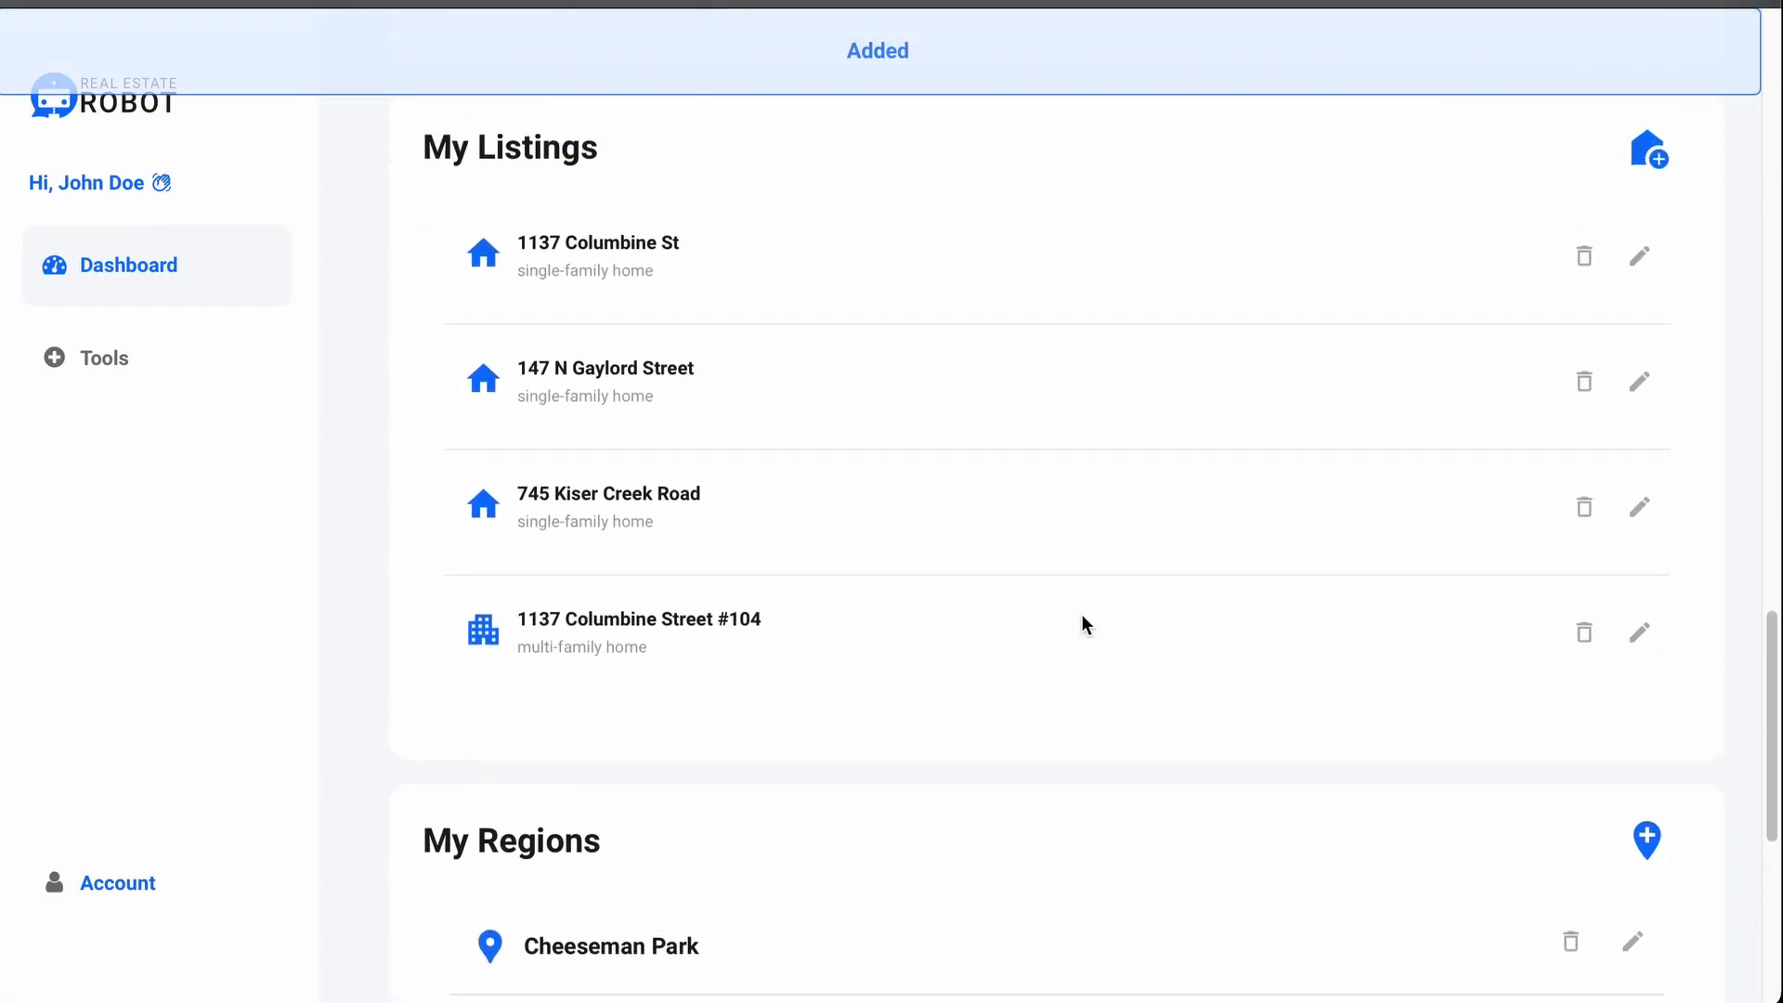
left_click(1640, 371)
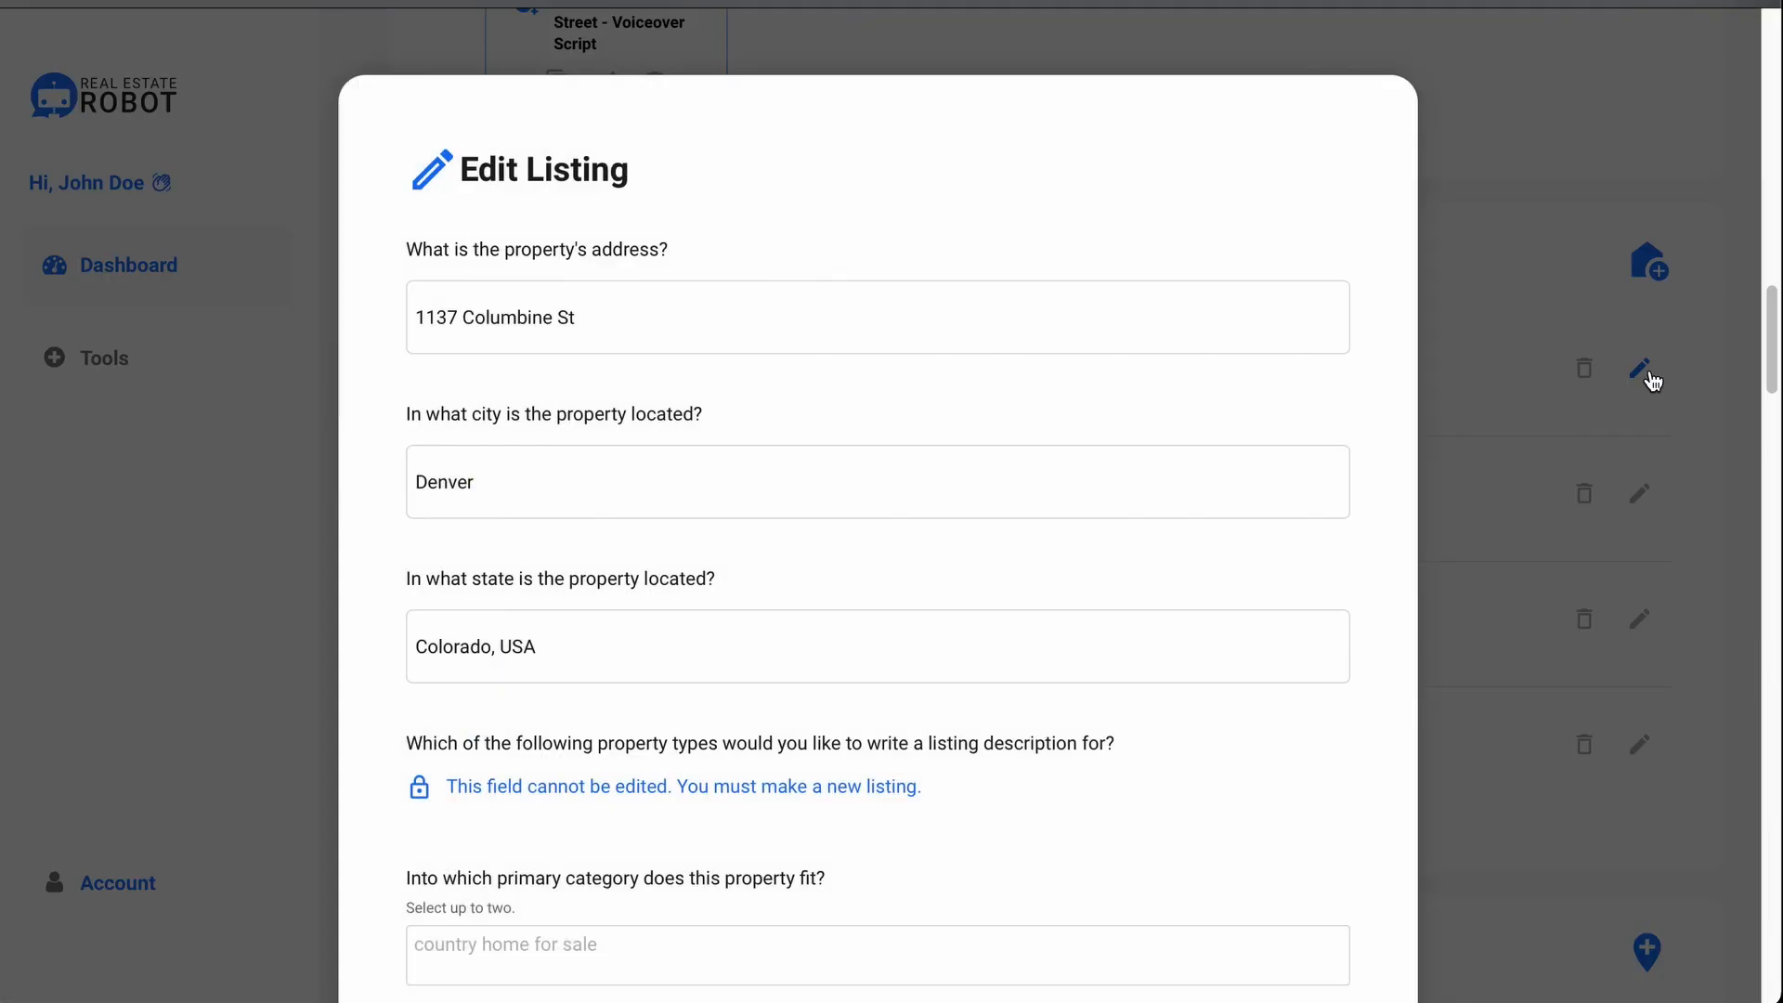
left_click(1653, 382)
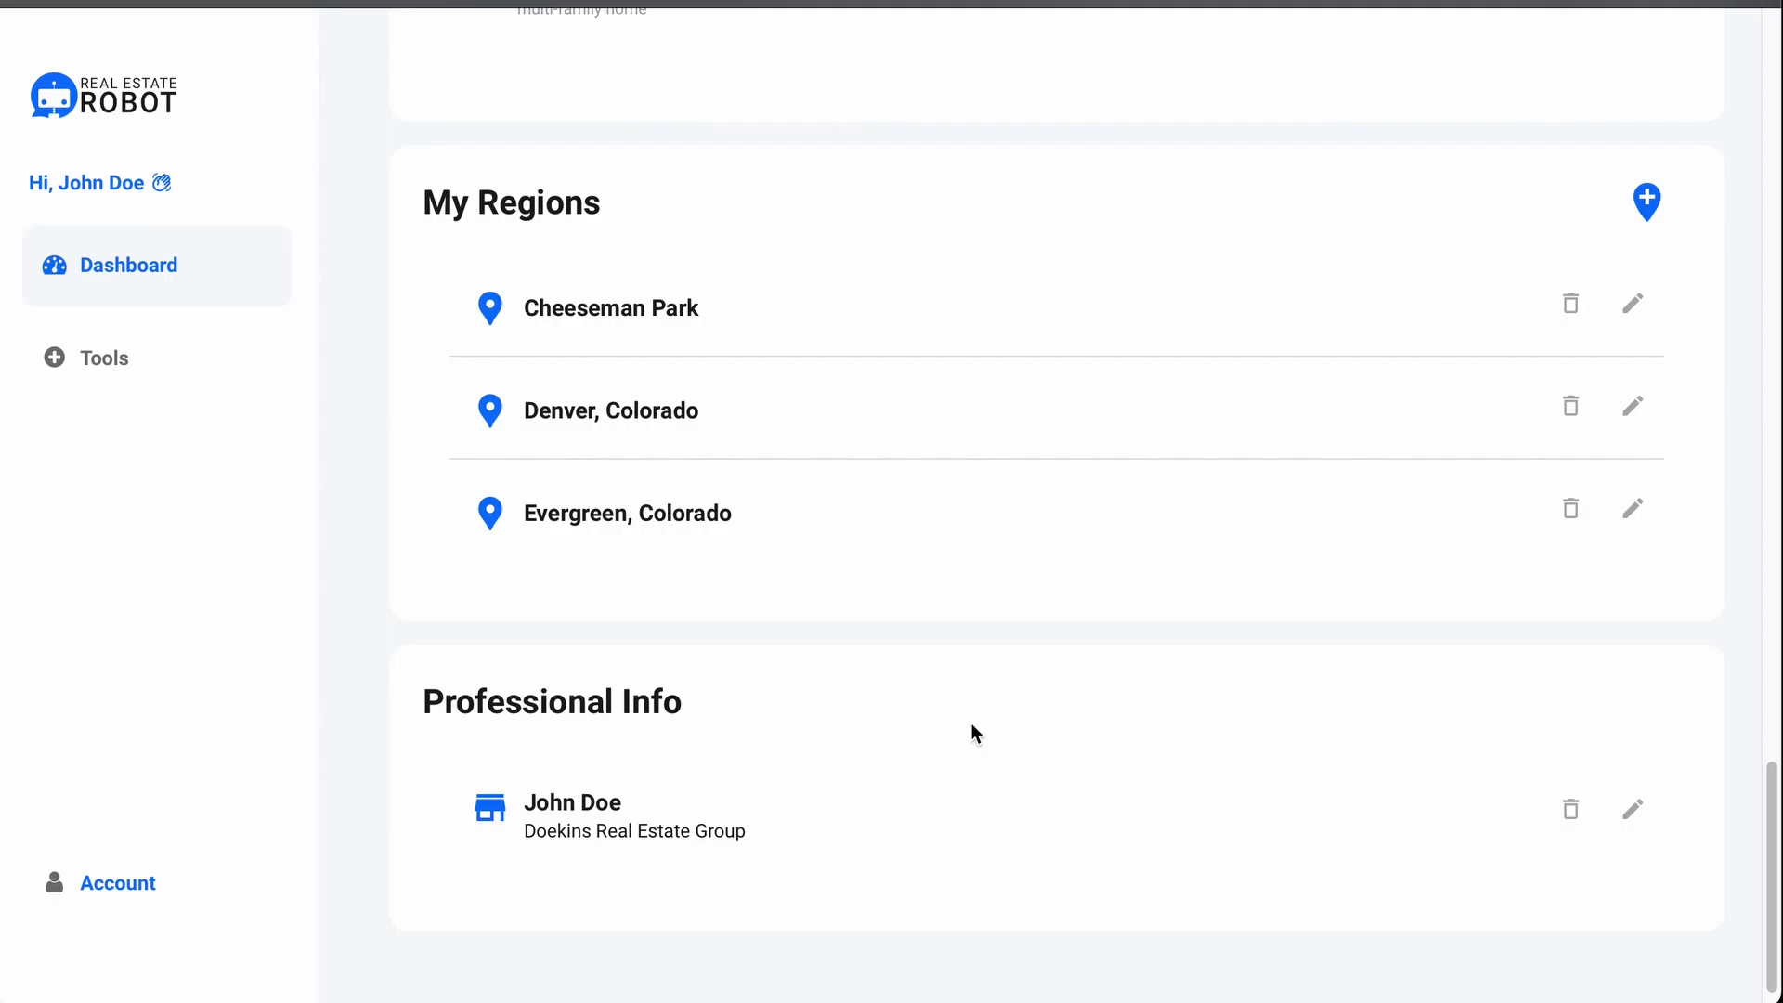
Step: Start a new region and scroll through the Create New Region form
left_click(1646, 200)
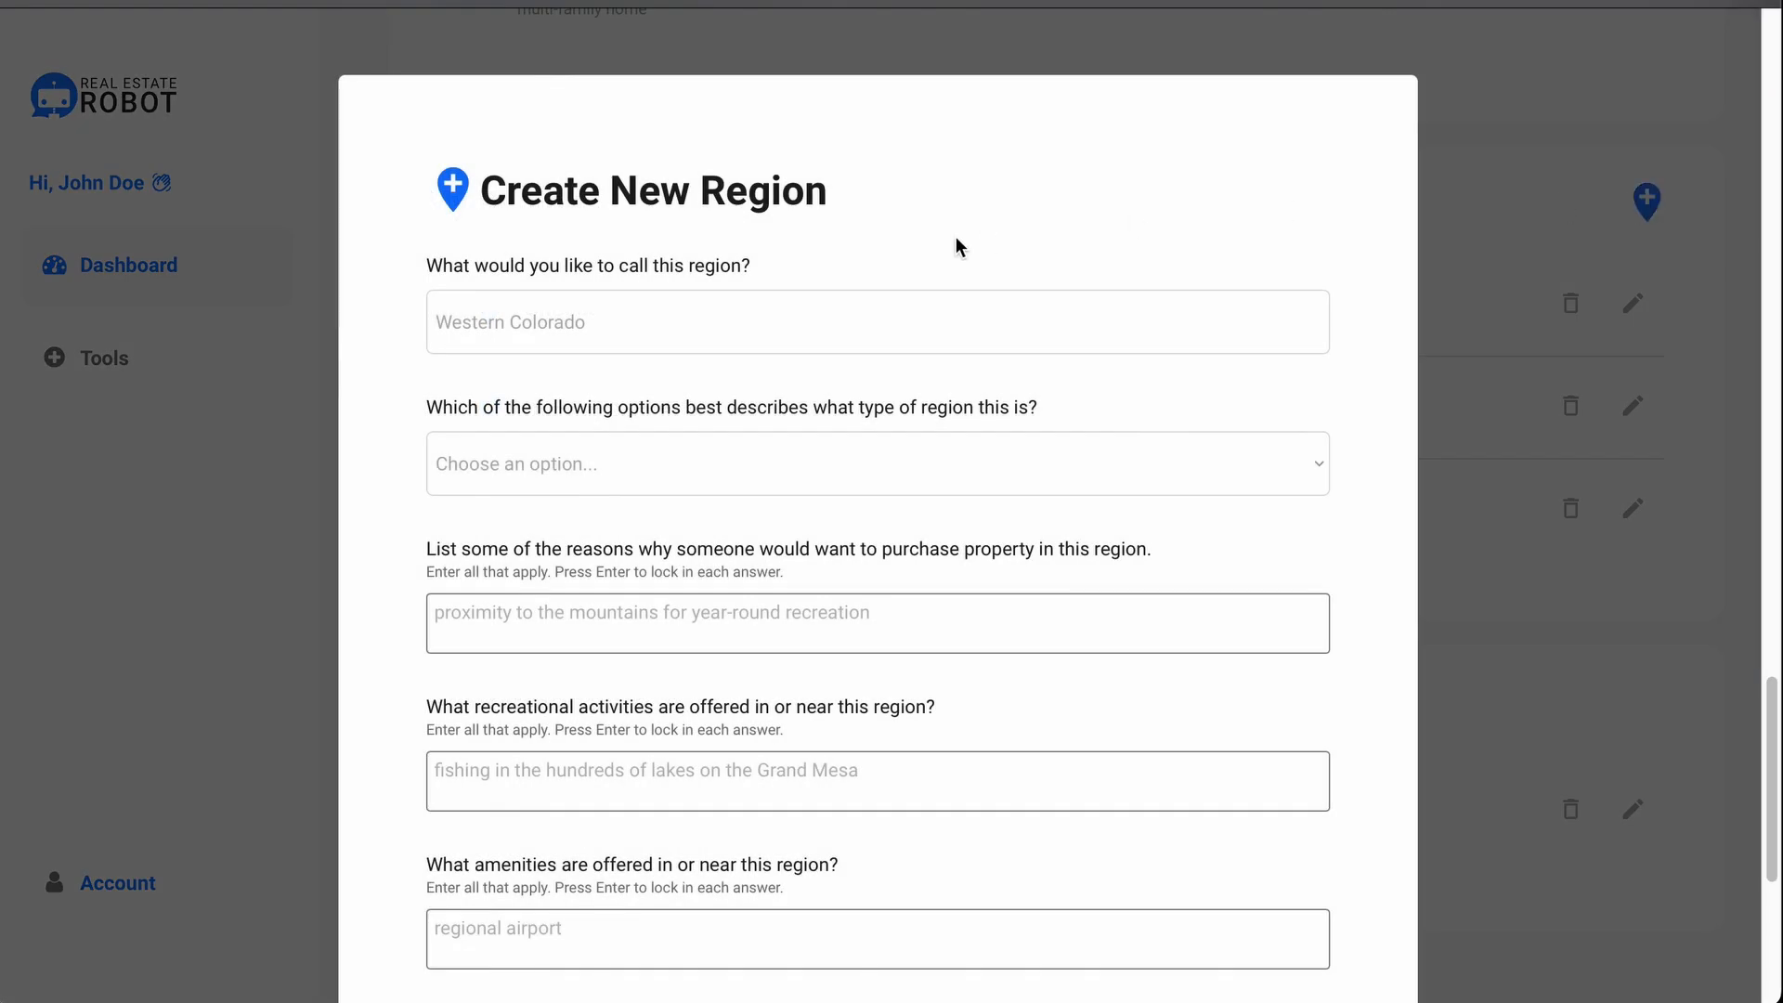
scroll(956, 236, "down", 2)
scroll(955, 244, "down", 3)
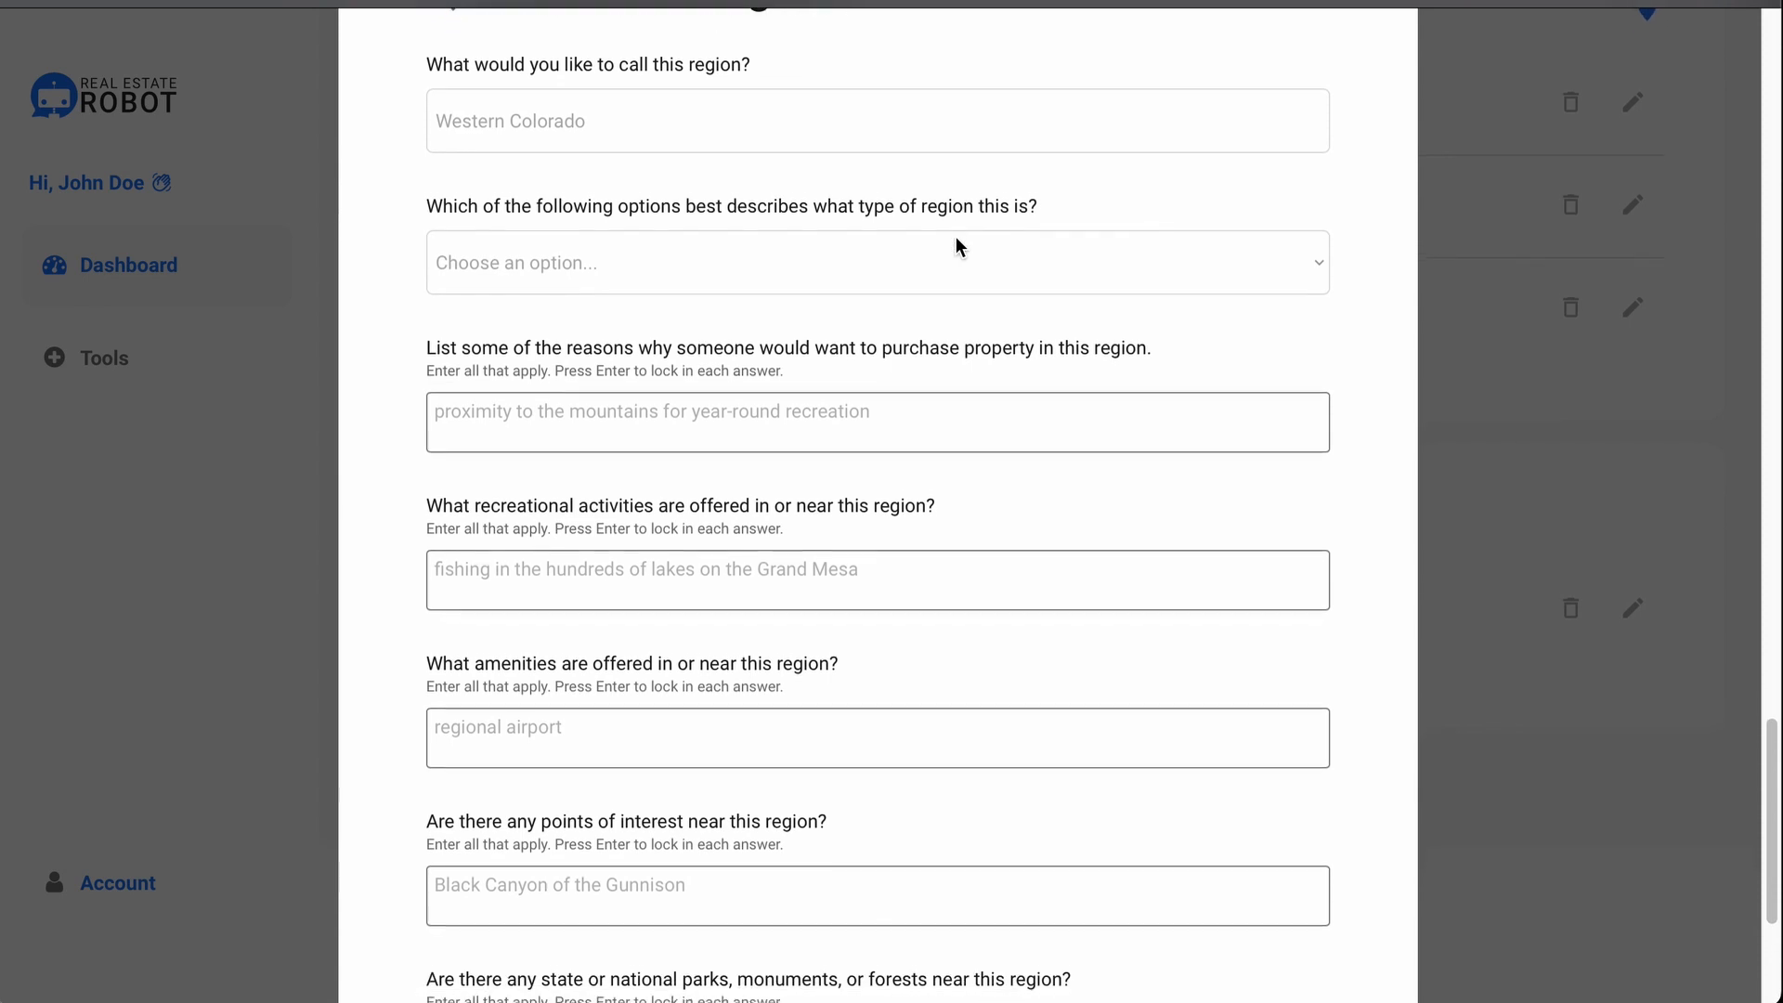
scroll(957, 240, "down", 2)
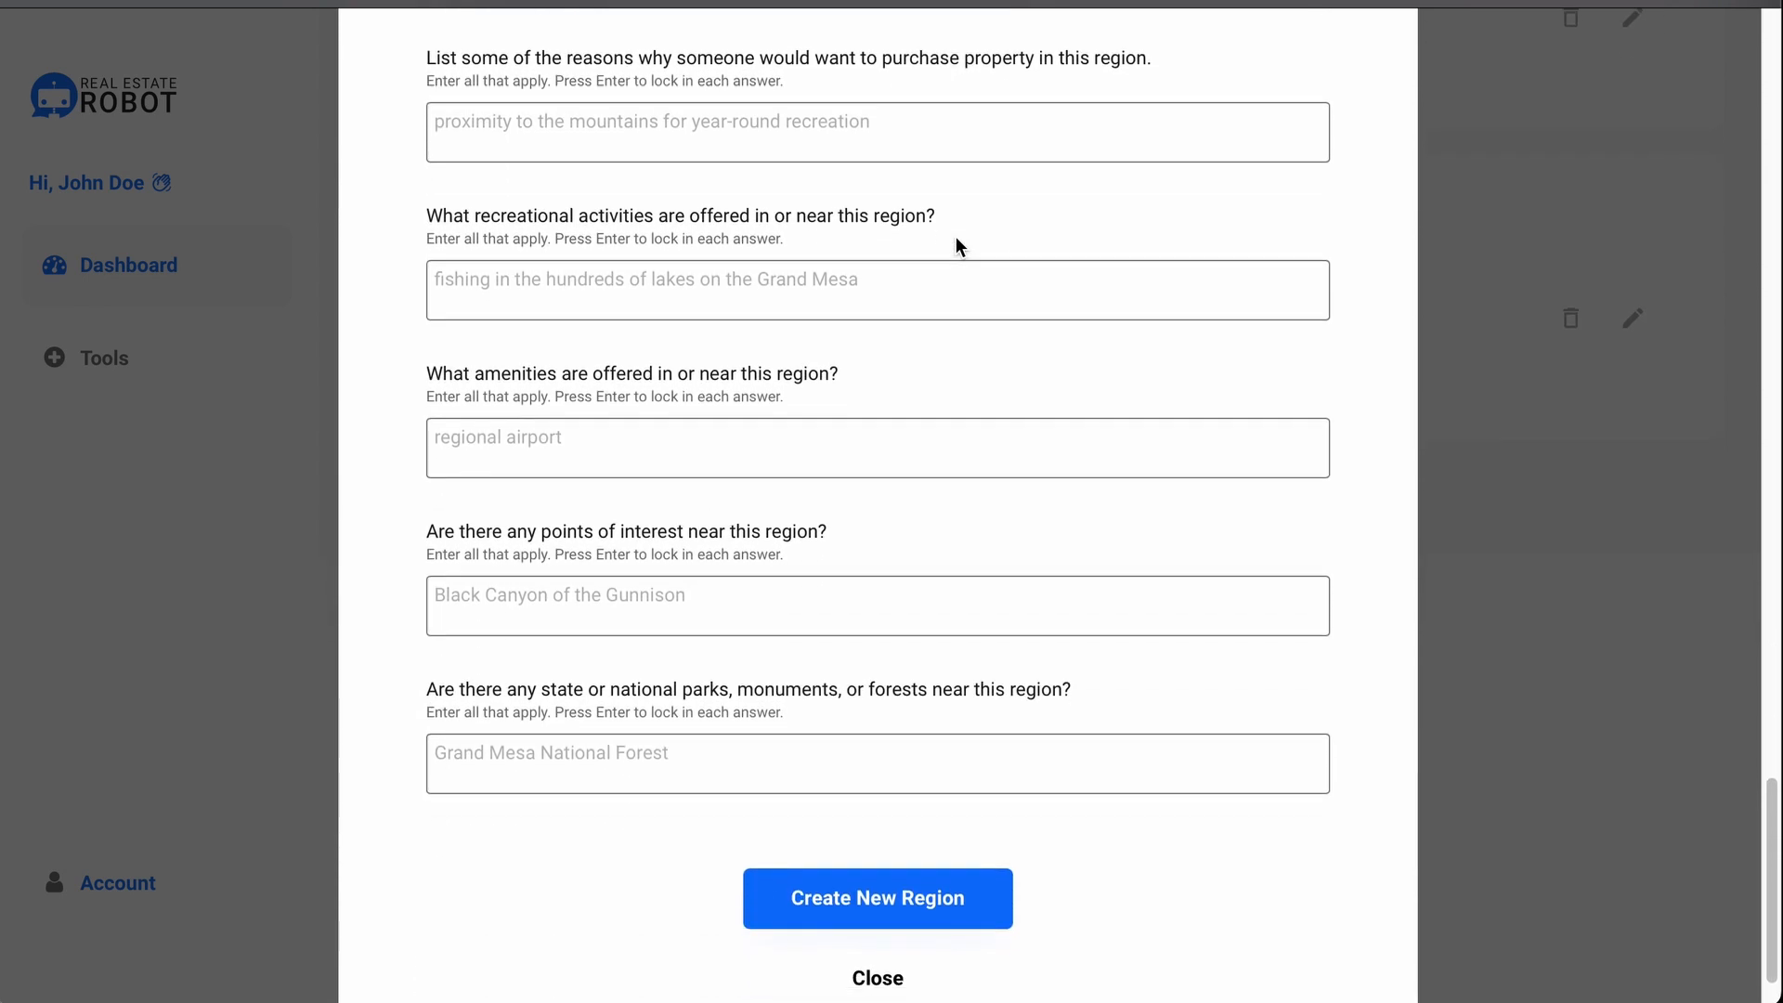
scroll(958, 245, "up", 6)
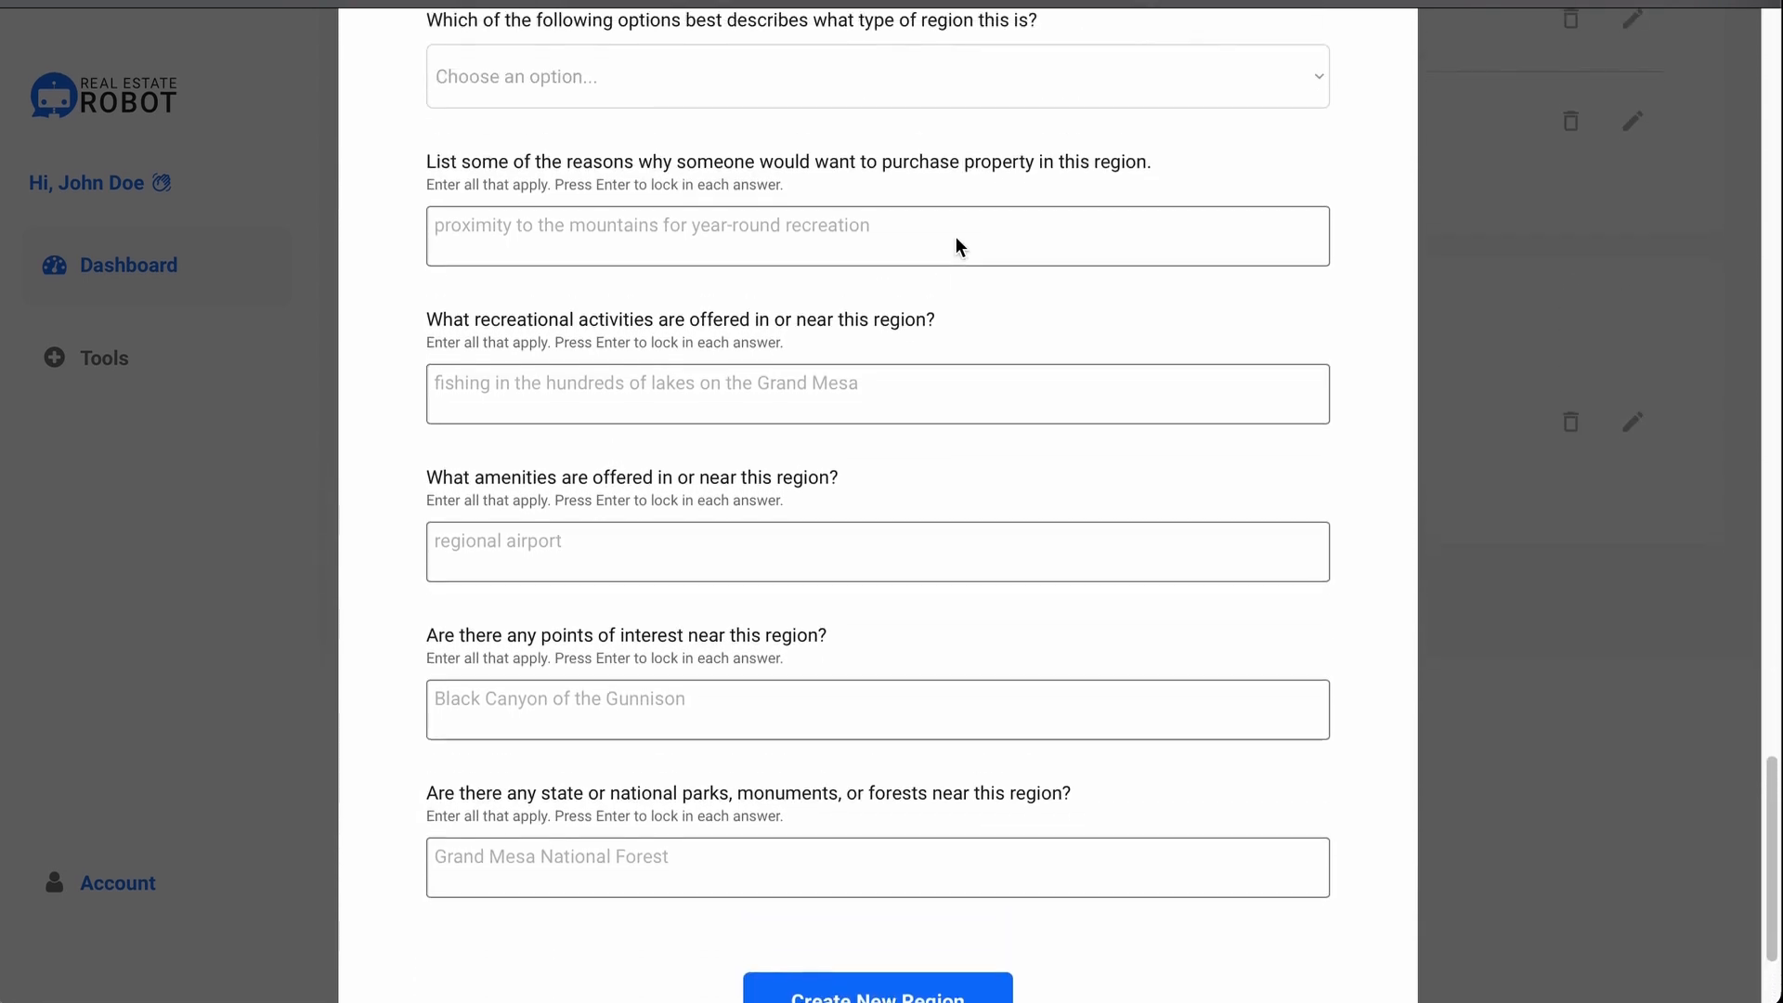
Step: Name the region 'Downtown Denver' and show the region-type choices
left_click(951, 211)
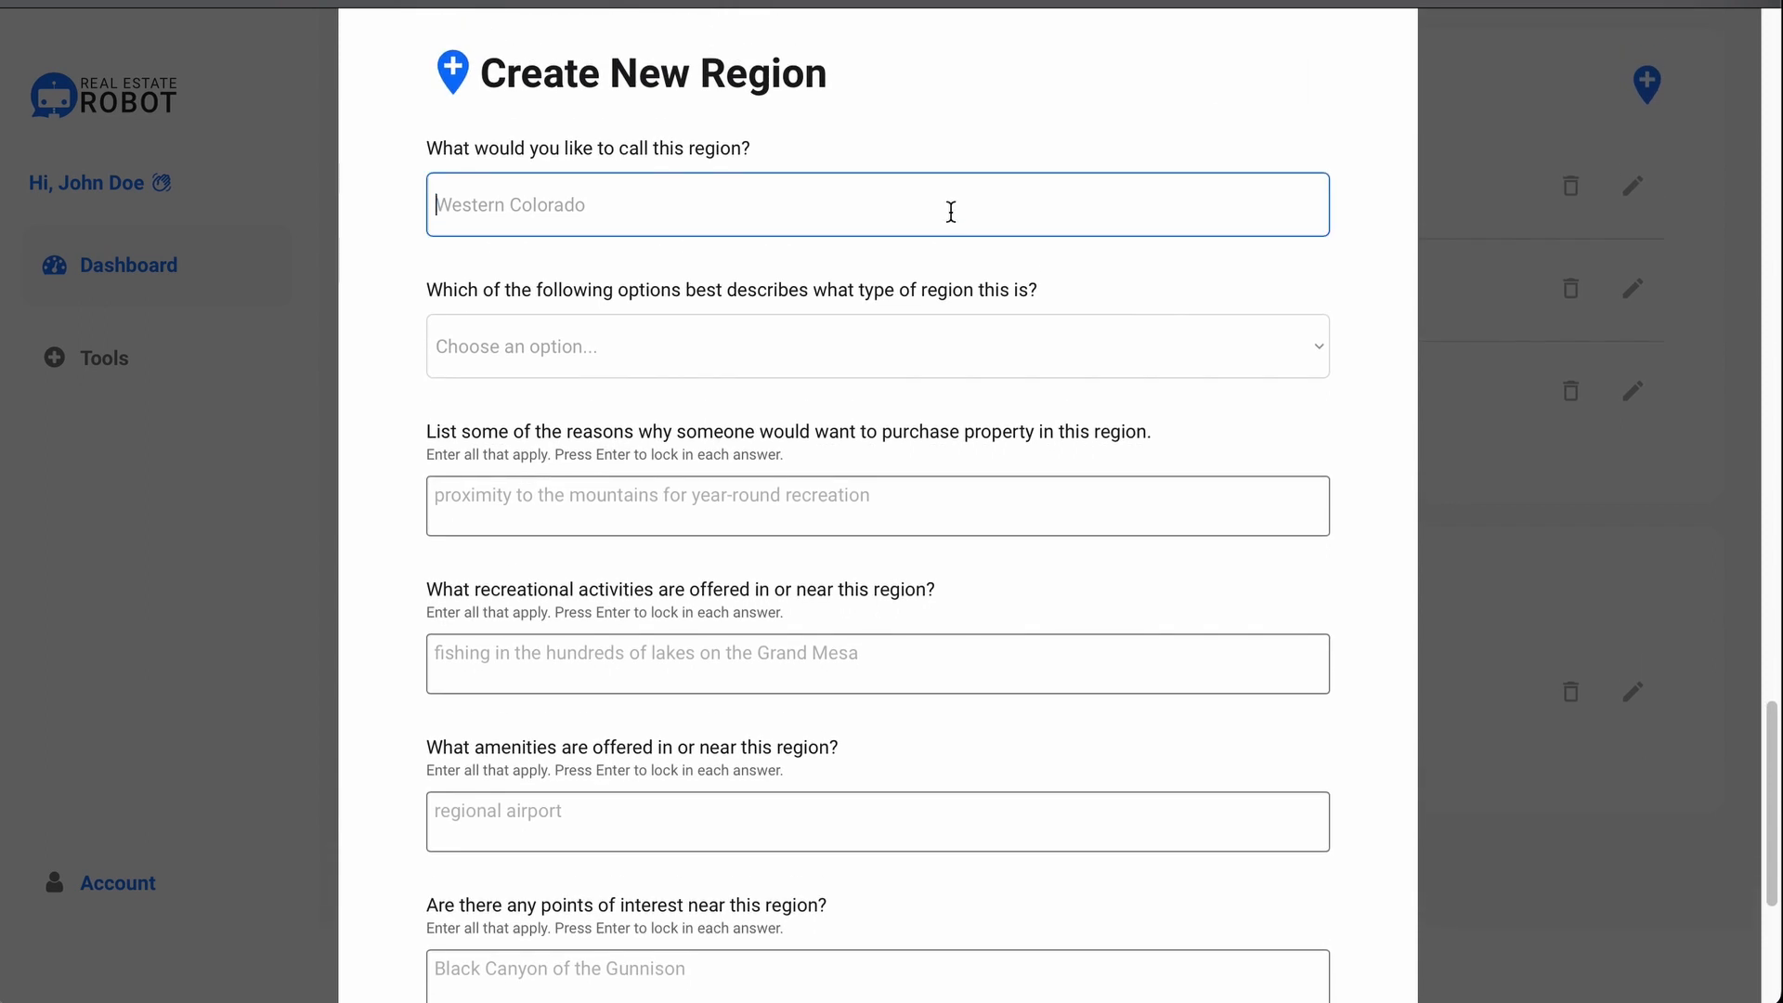
type("Denver Colorado")
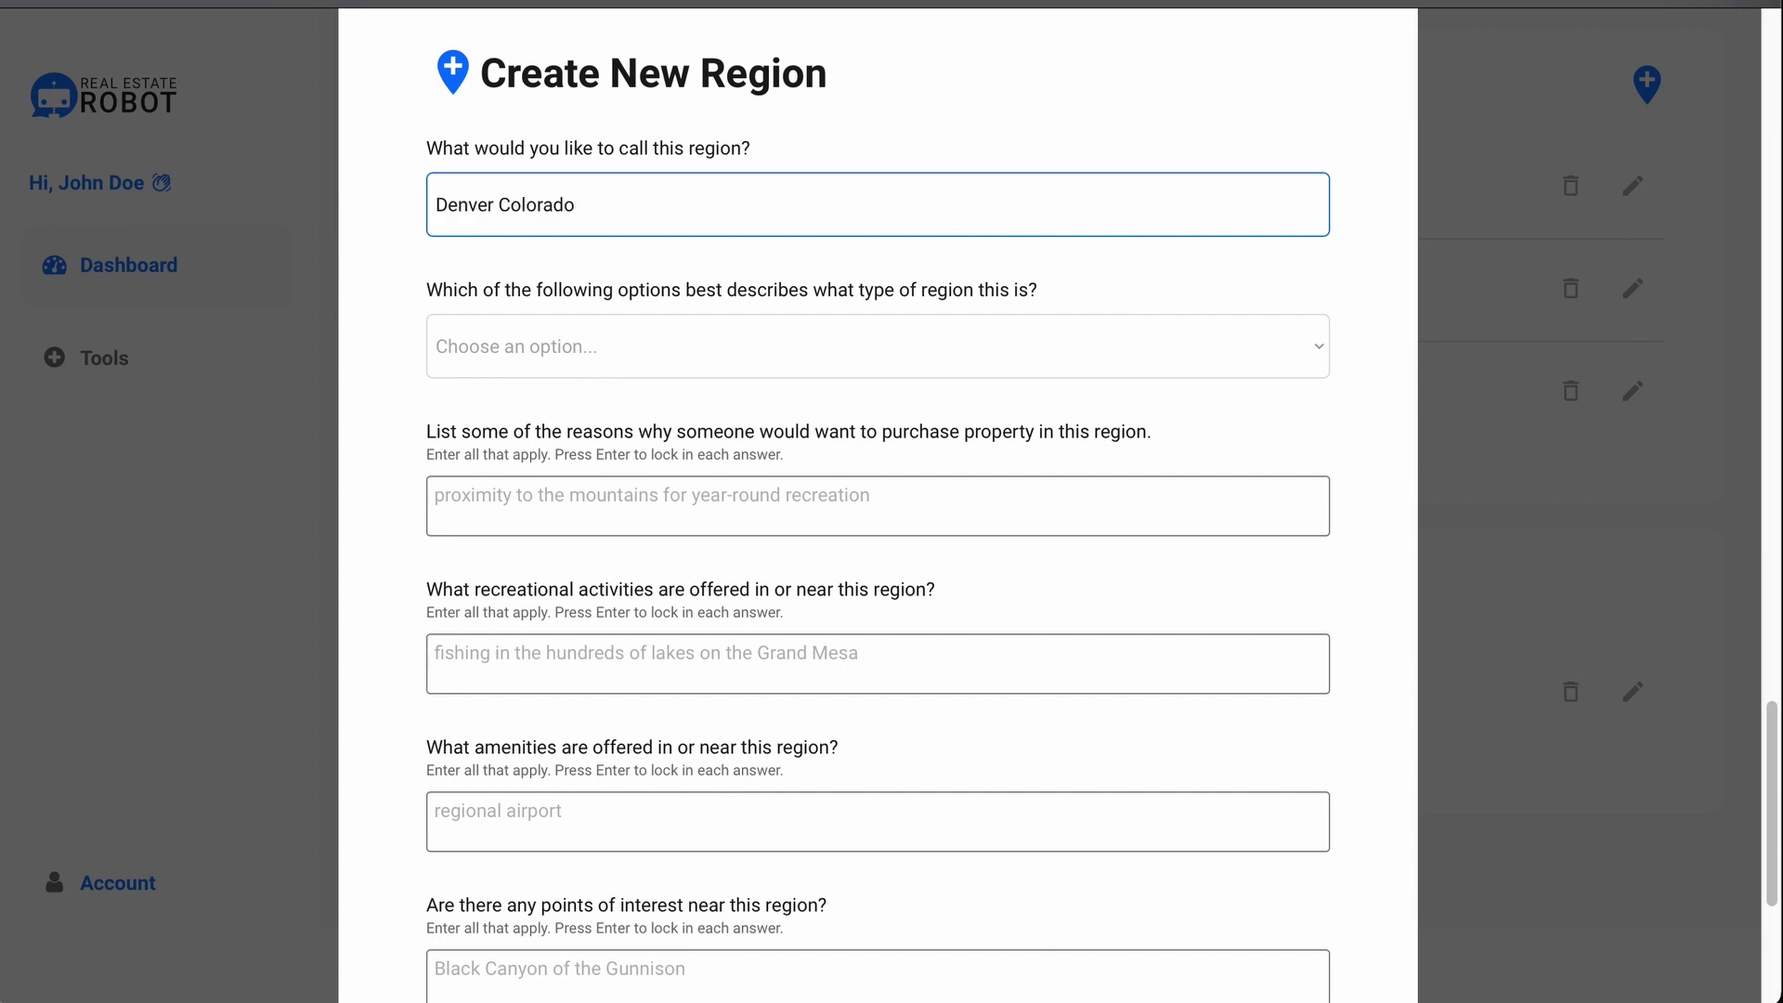
key("ctrl+shift+Left")
key("ctrl+shift+Left")
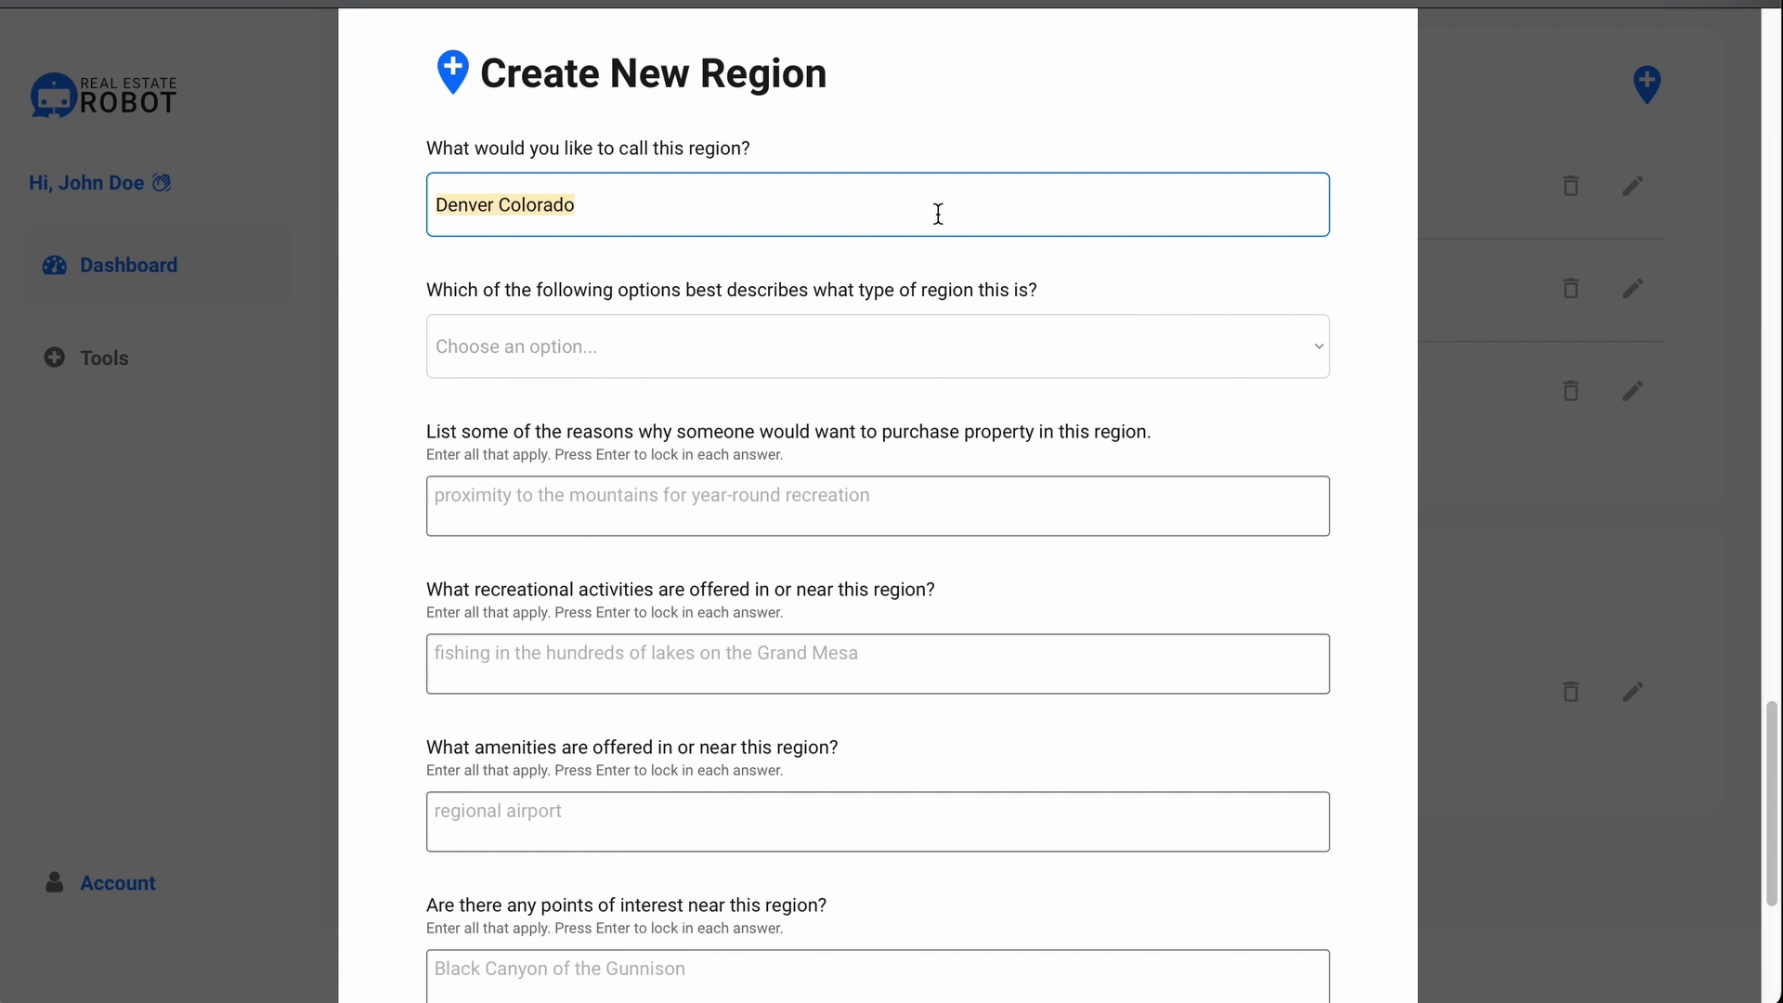
type("Capitol")
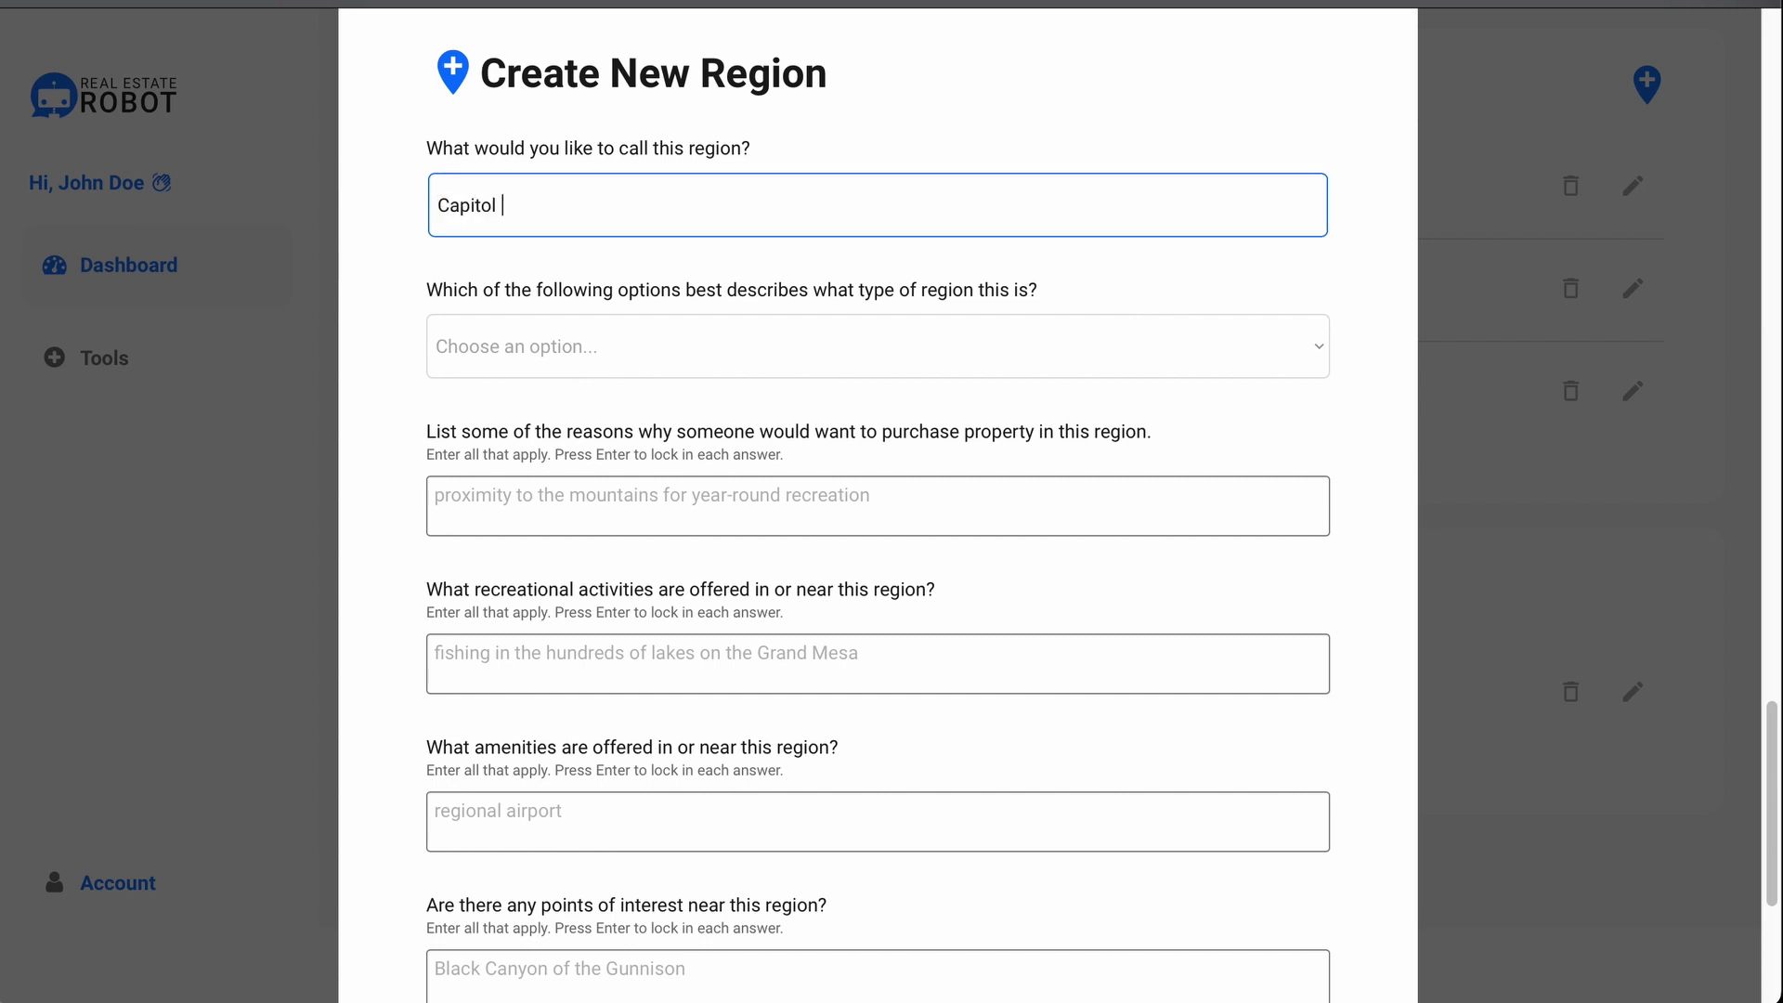
type(" Hill")
key("ctrl+a")
type("Downtown")
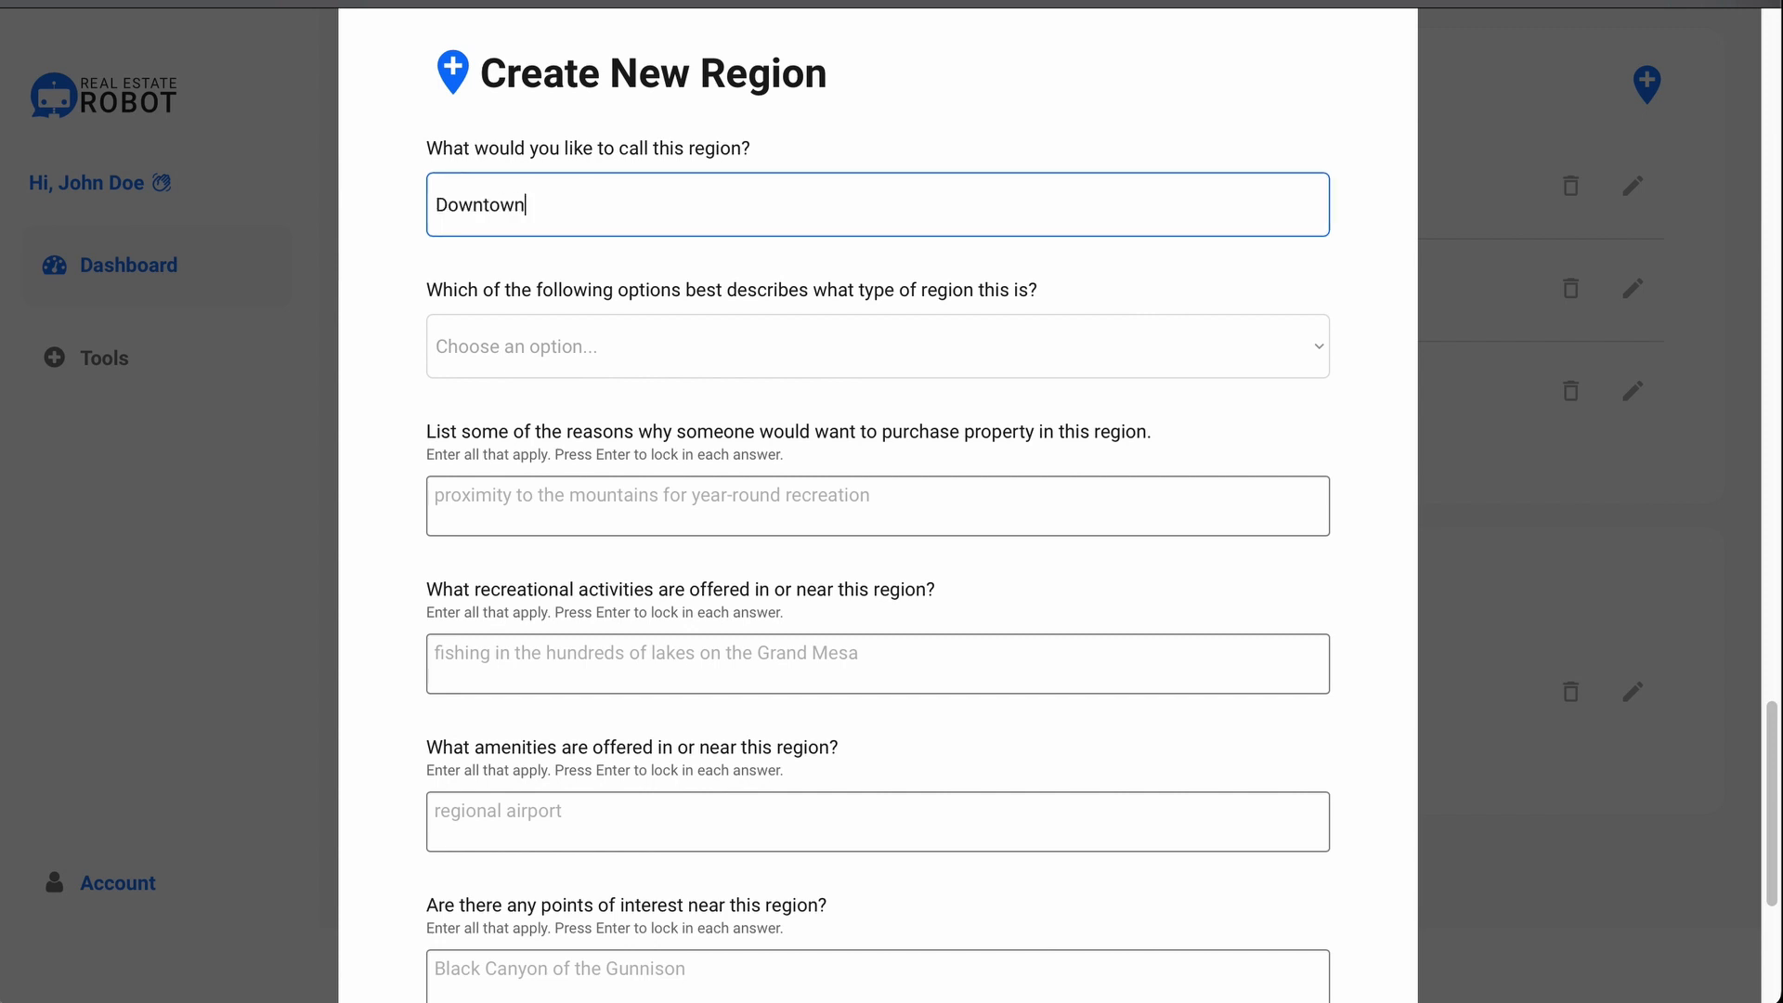
type(" Denver")
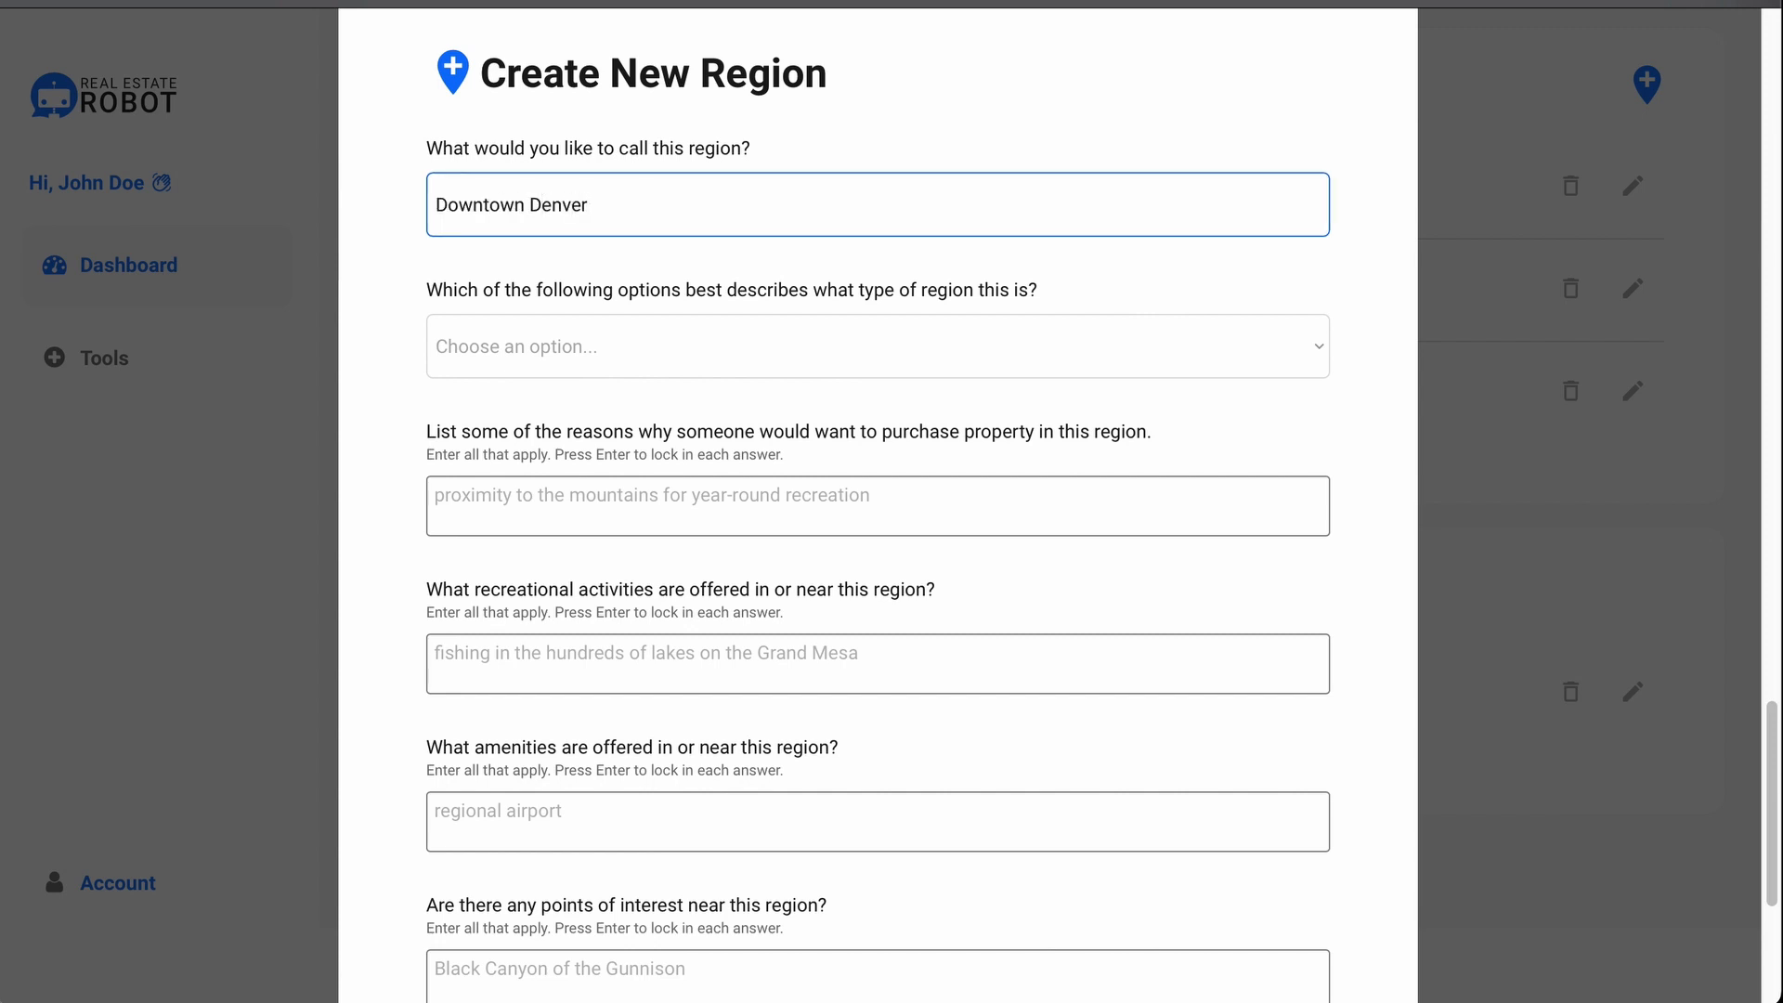
left_click(773, 328)
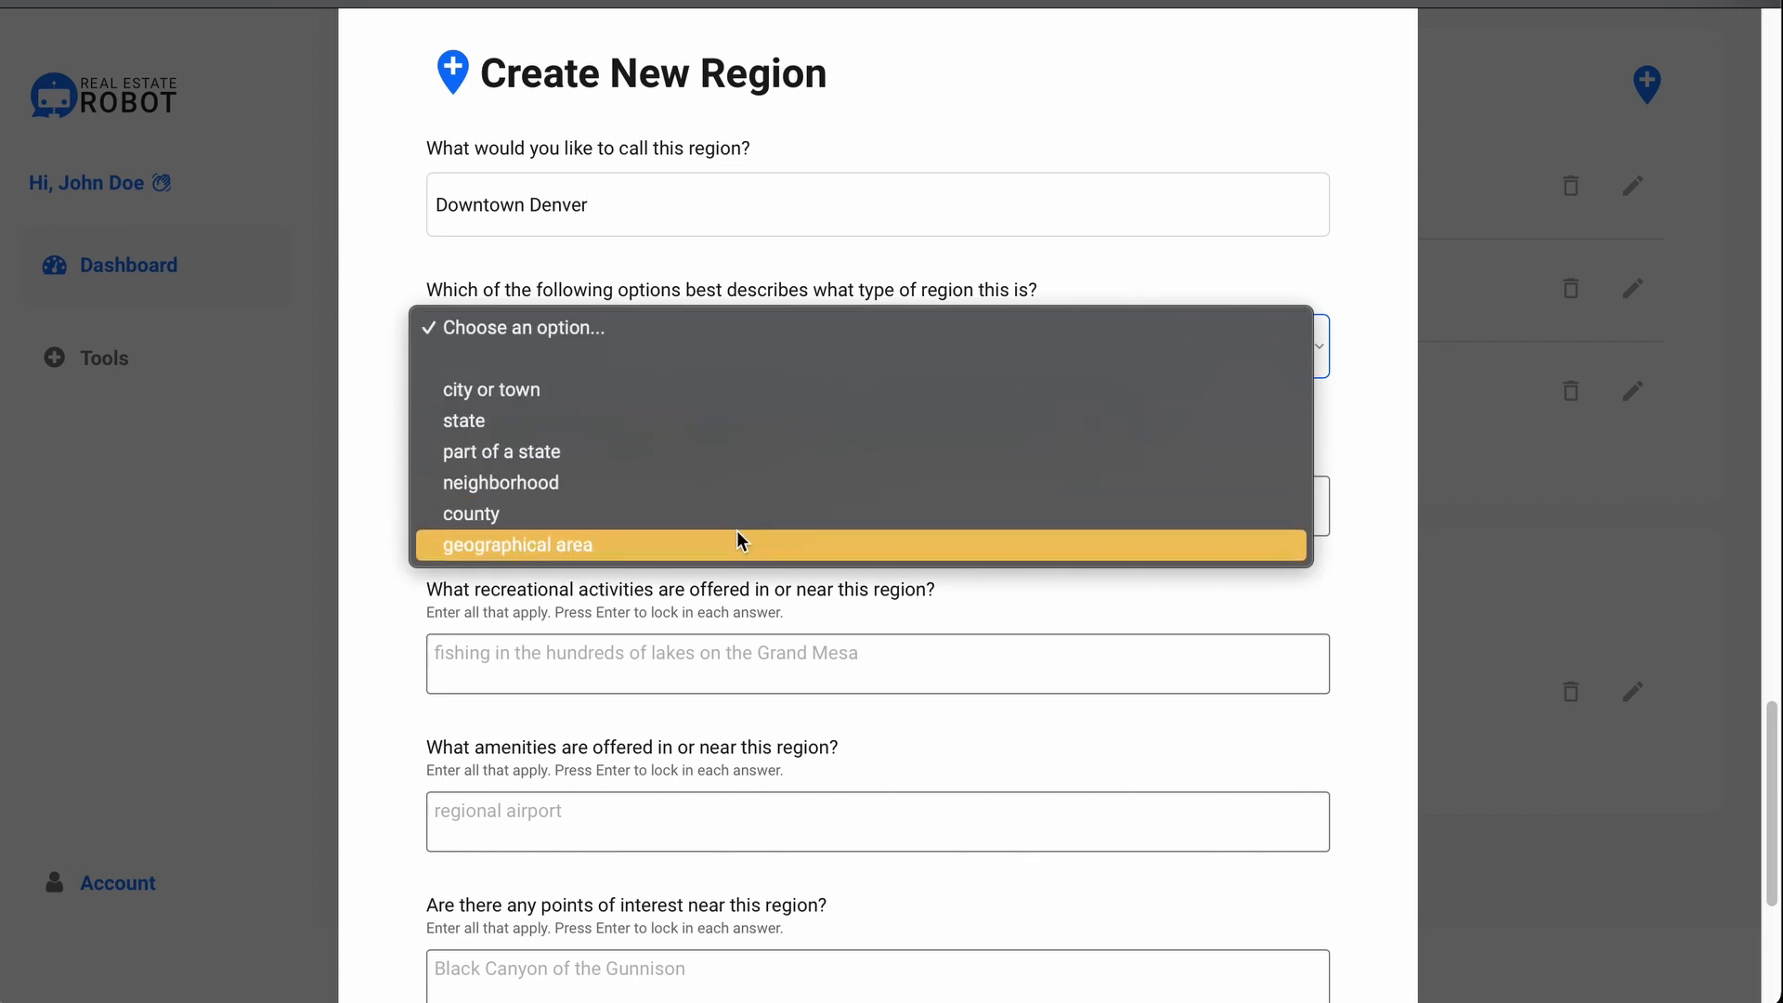
Step: Add Grand Mesa National Forest as a nearby park
left_click(790, 281)
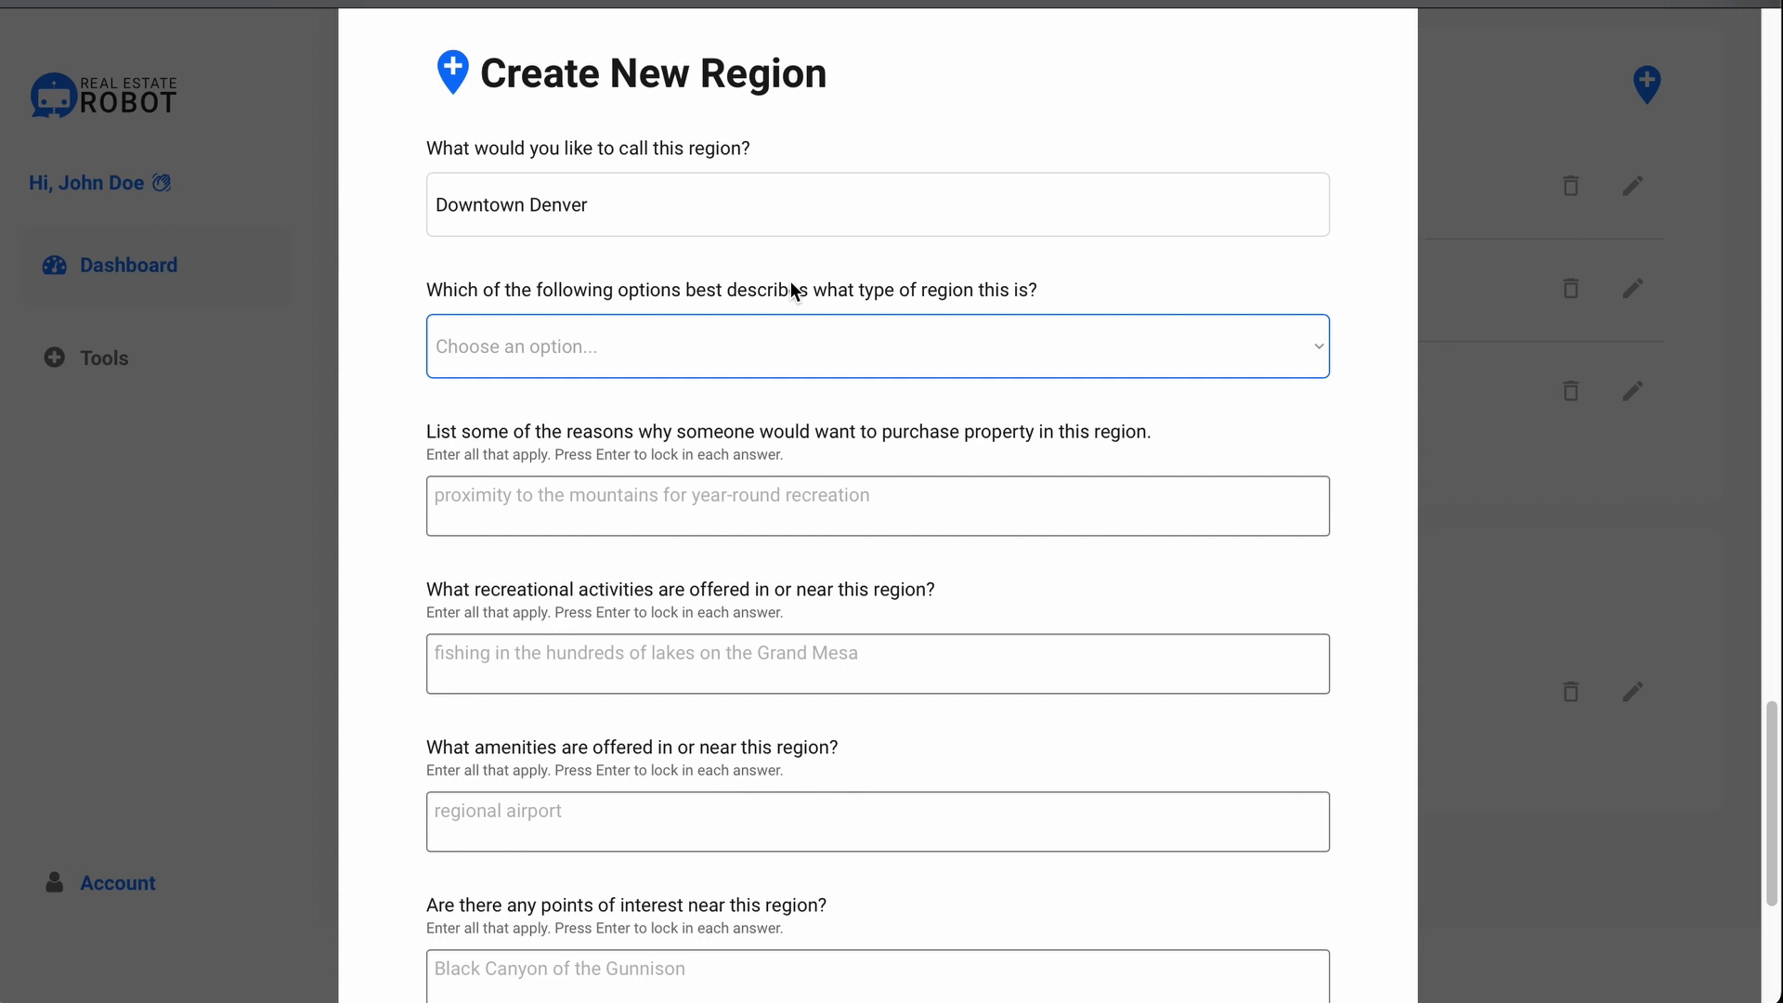
scroll(789, 281, "down", 3)
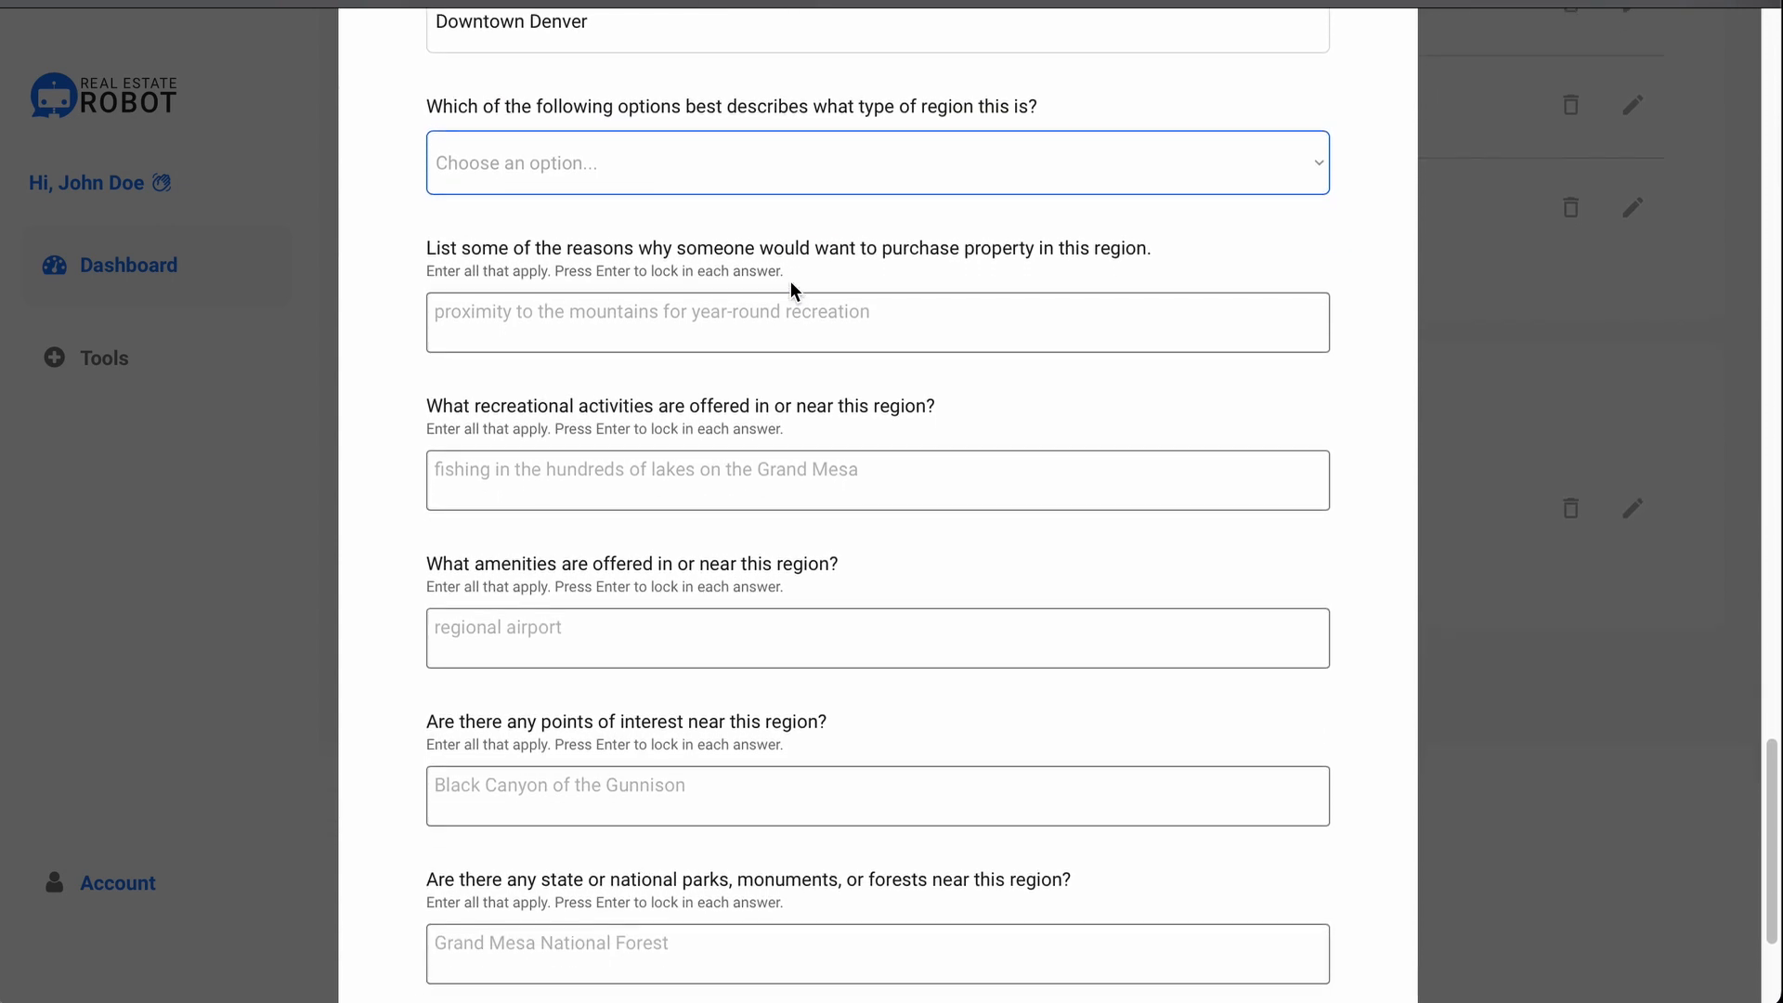
scroll(790, 280, "down", 2)
scroll(791, 280, "down", 3)
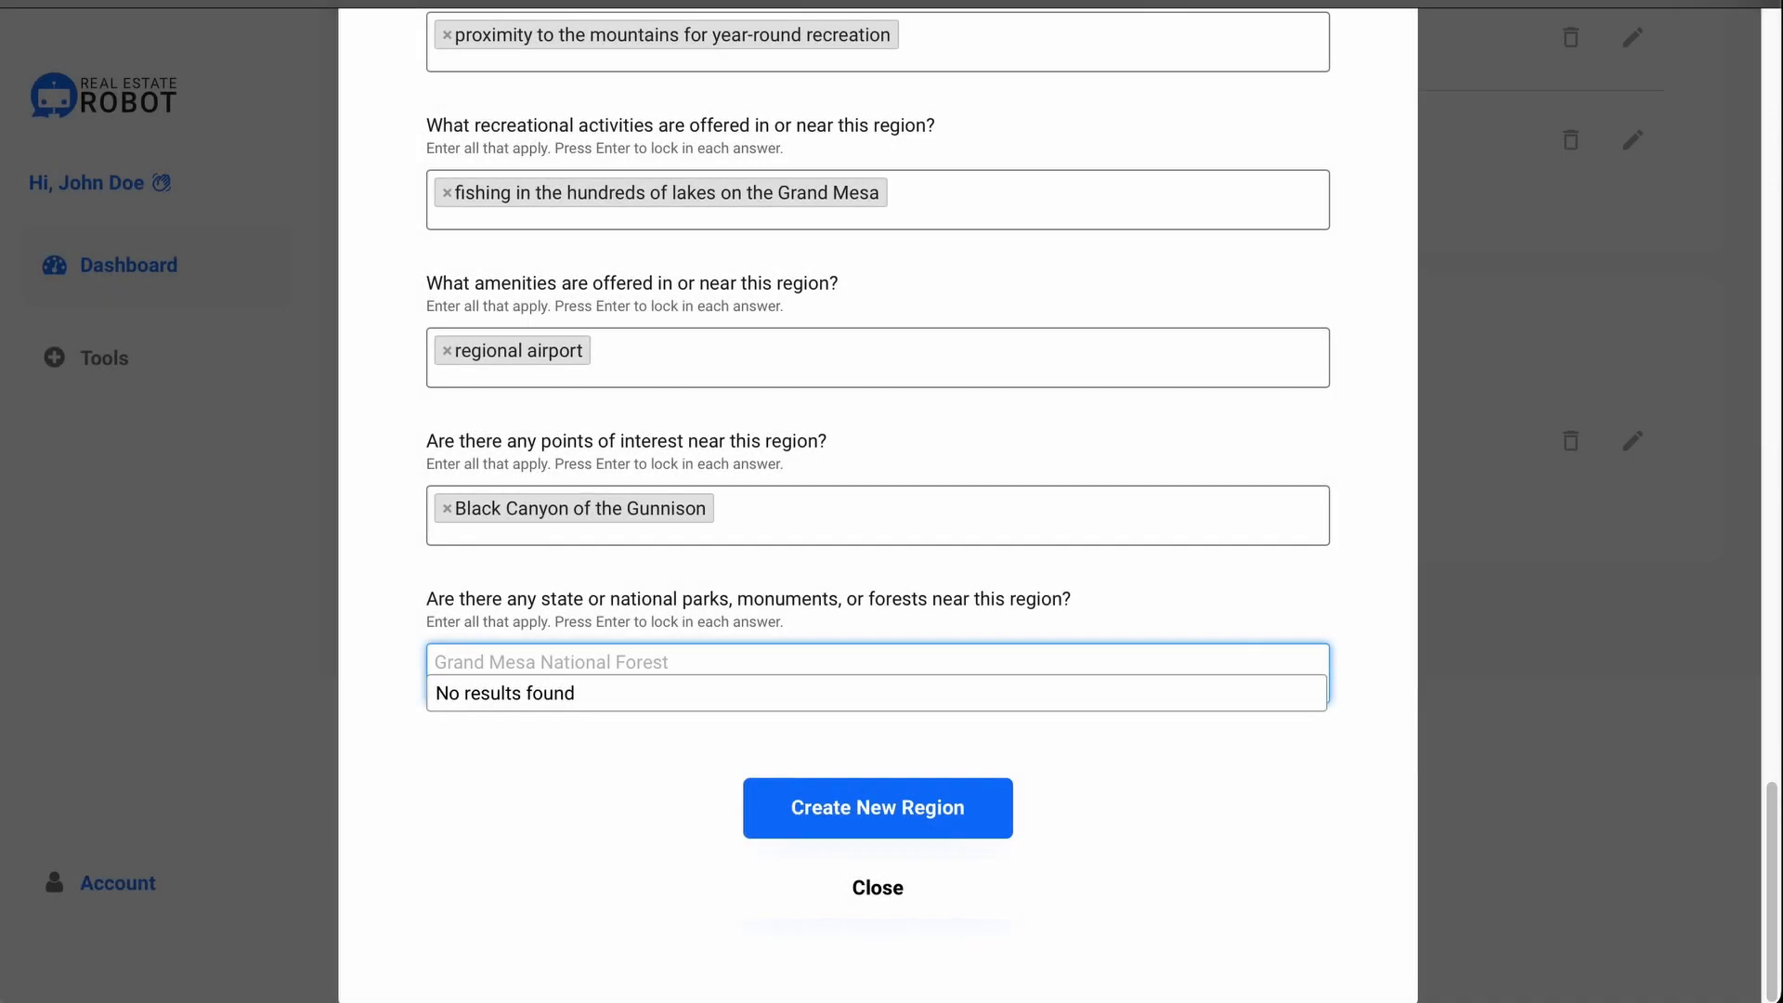
type("Grand mes")
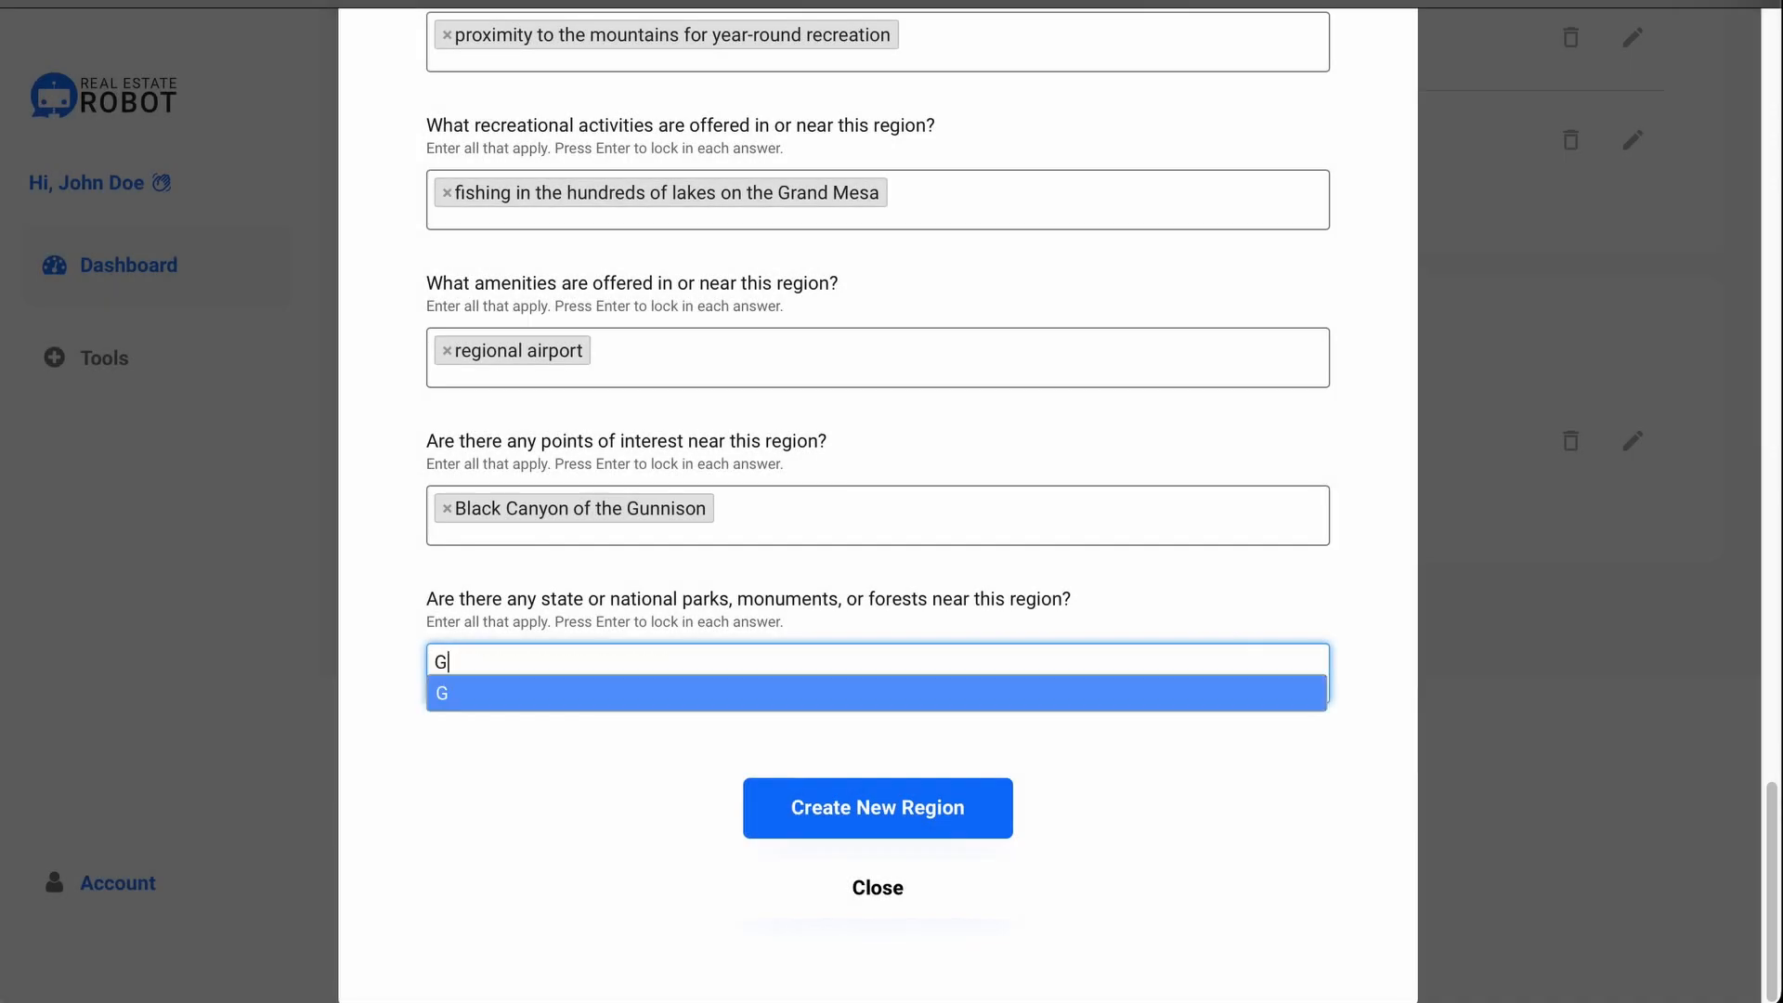
key("BackSpace")
key("BackSpace")
key("BackSpace")
type("Mesa National Forest")
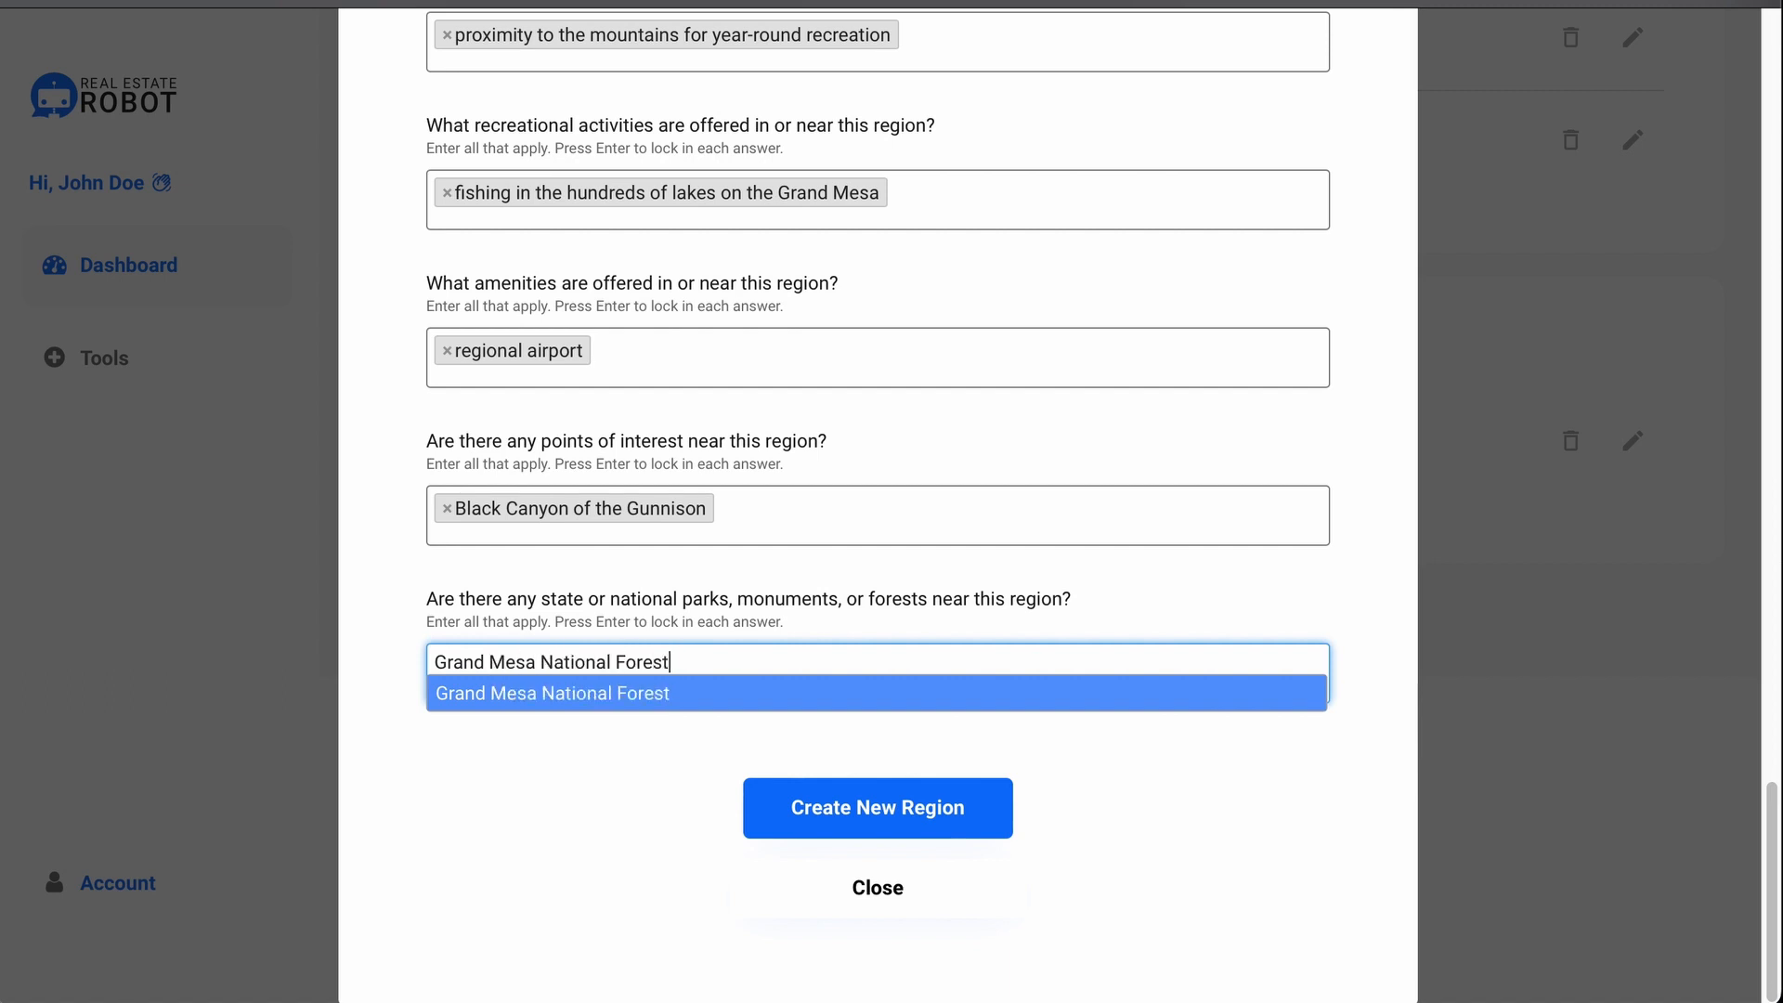
key("Return")
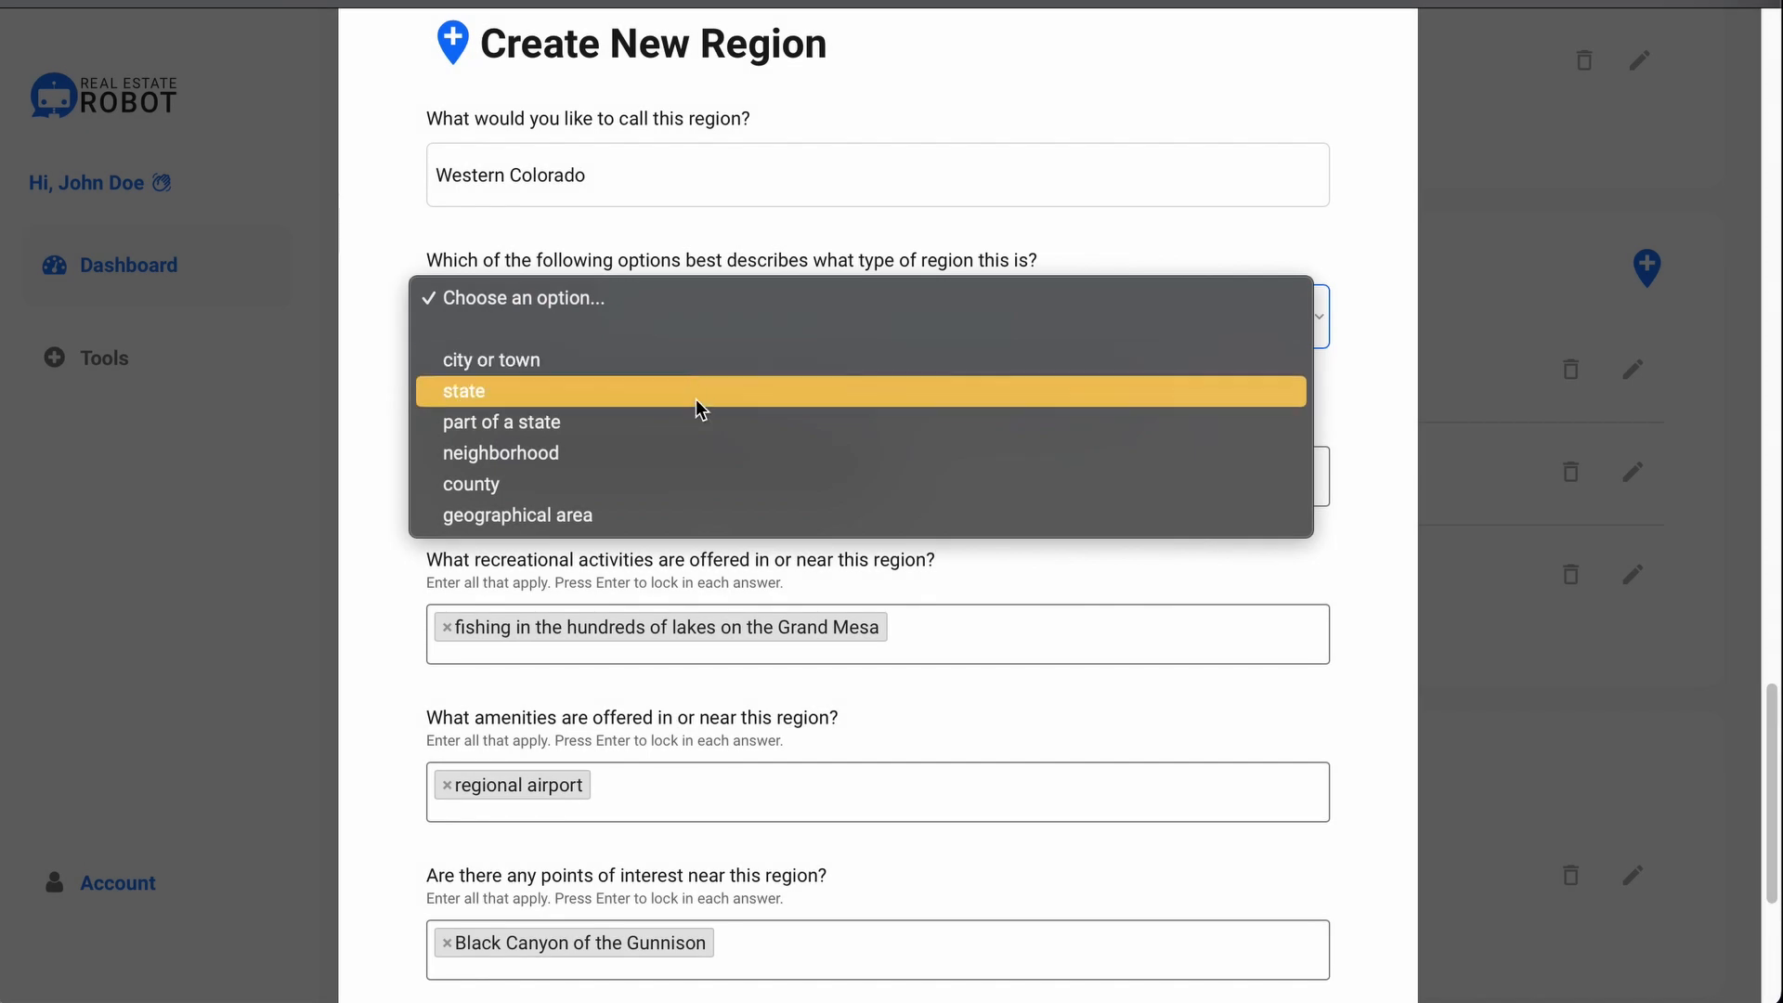
Step: Set the region type to geographical area and create the Western Colorado region
left_click(689, 514)
scroll(737, 489, "down", 5)
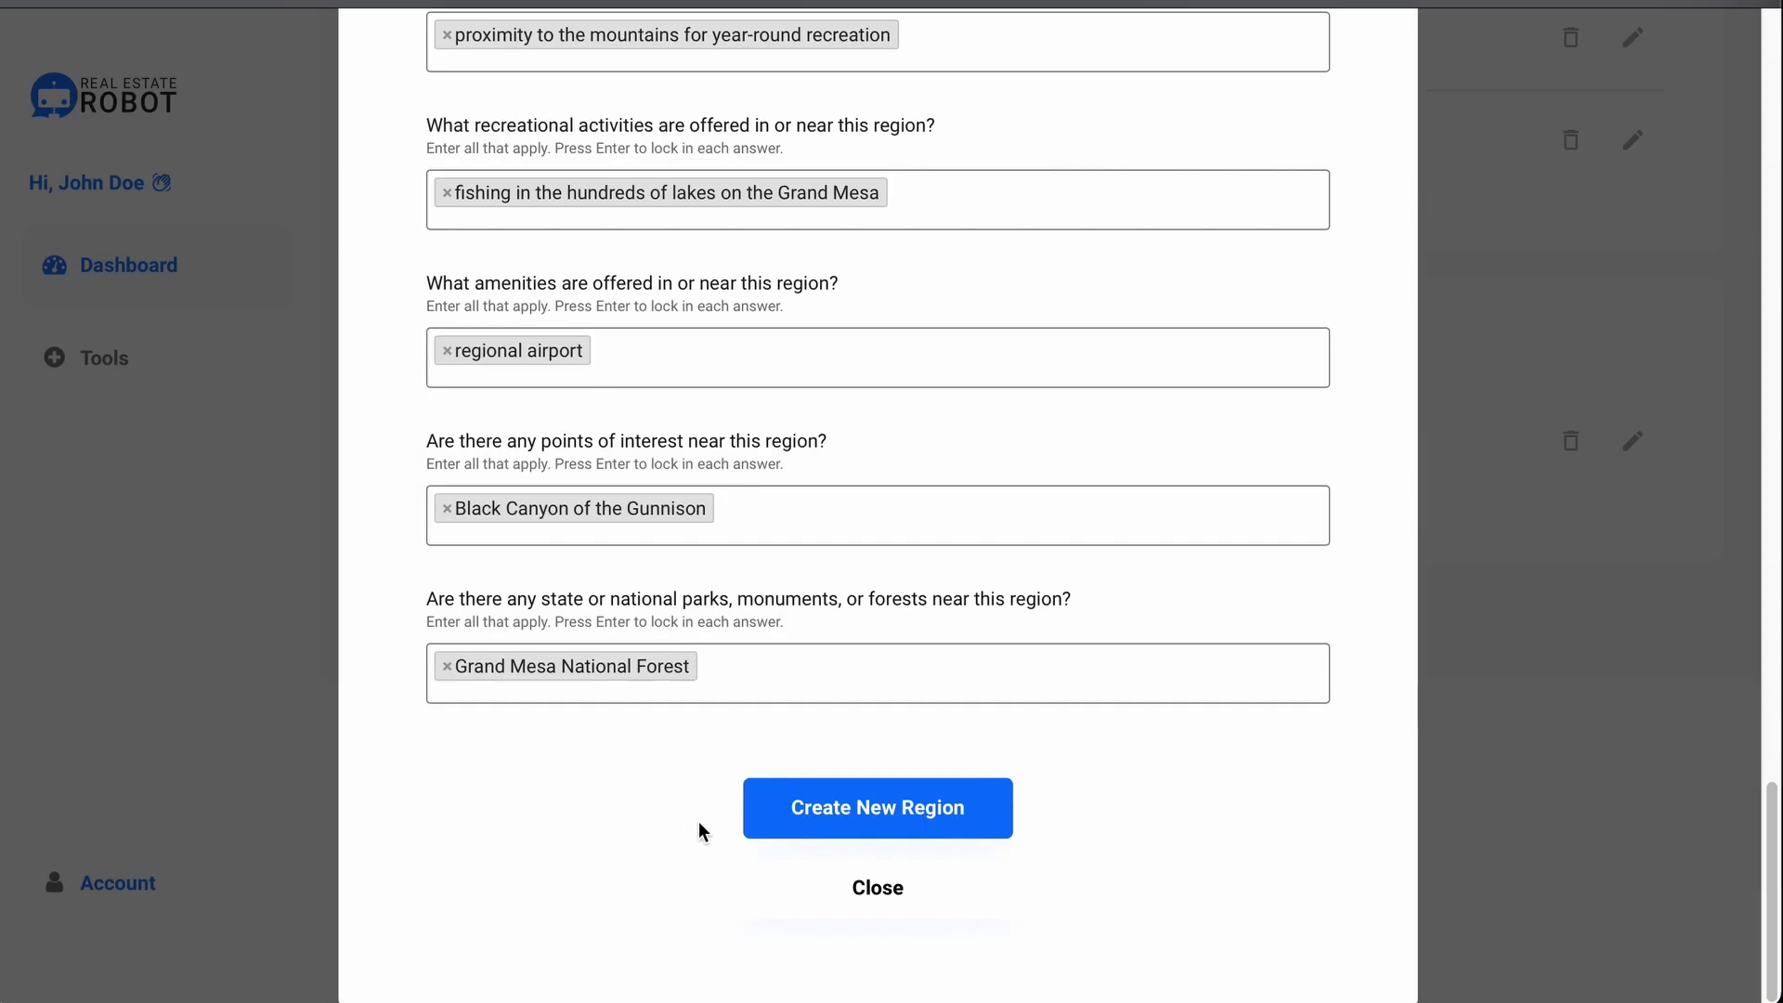
left_click(754, 826)
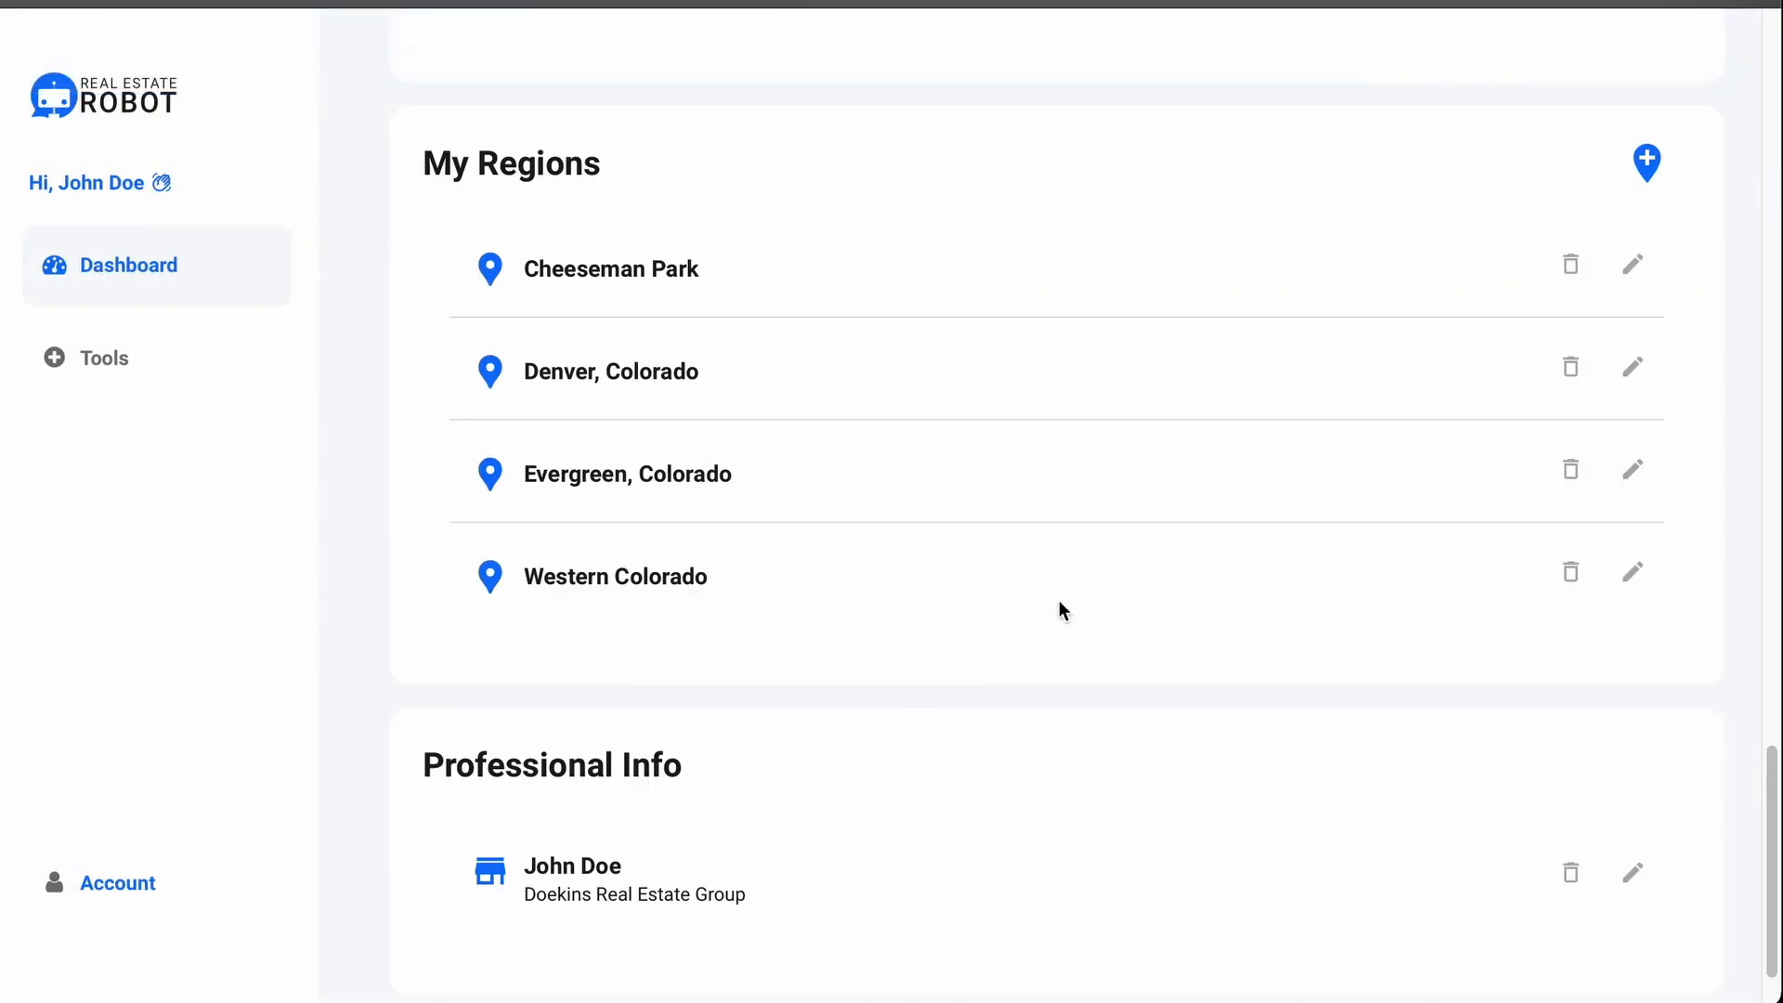
Step: Open and close the Cheeseman Park region editor, then begin deleting that region
left_click(1633, 259)
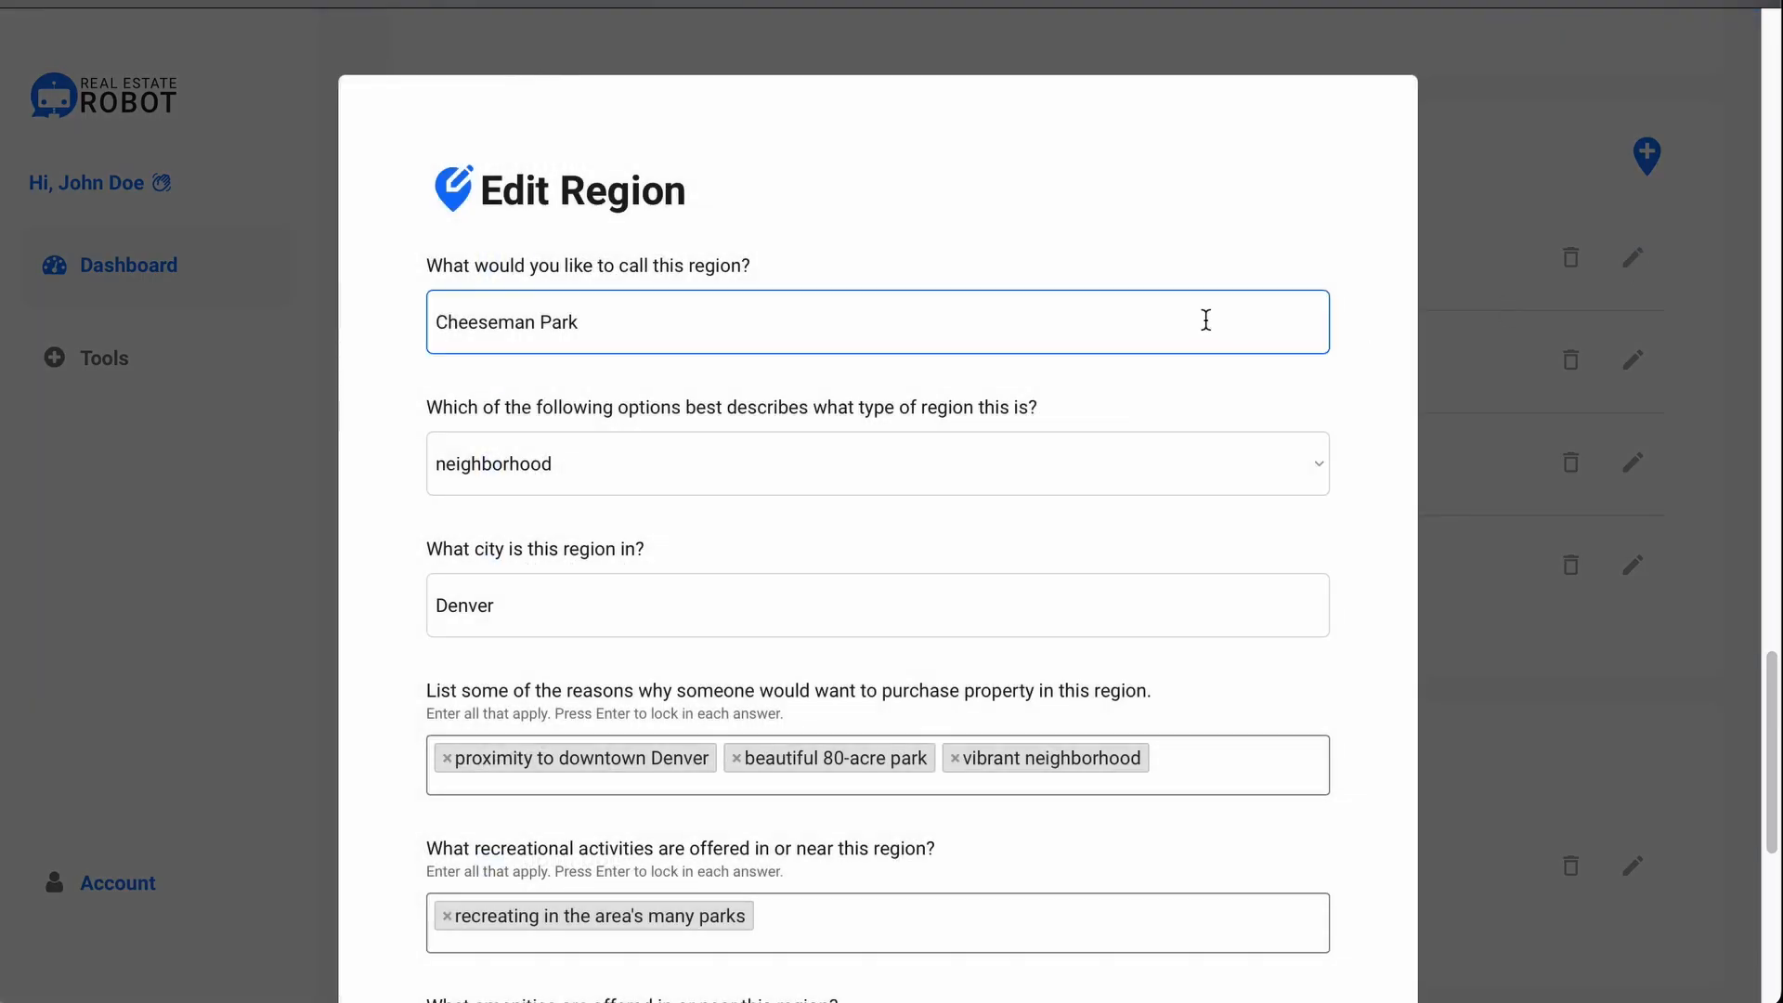
left_click(1496, 326)
left_click(1570, 260)
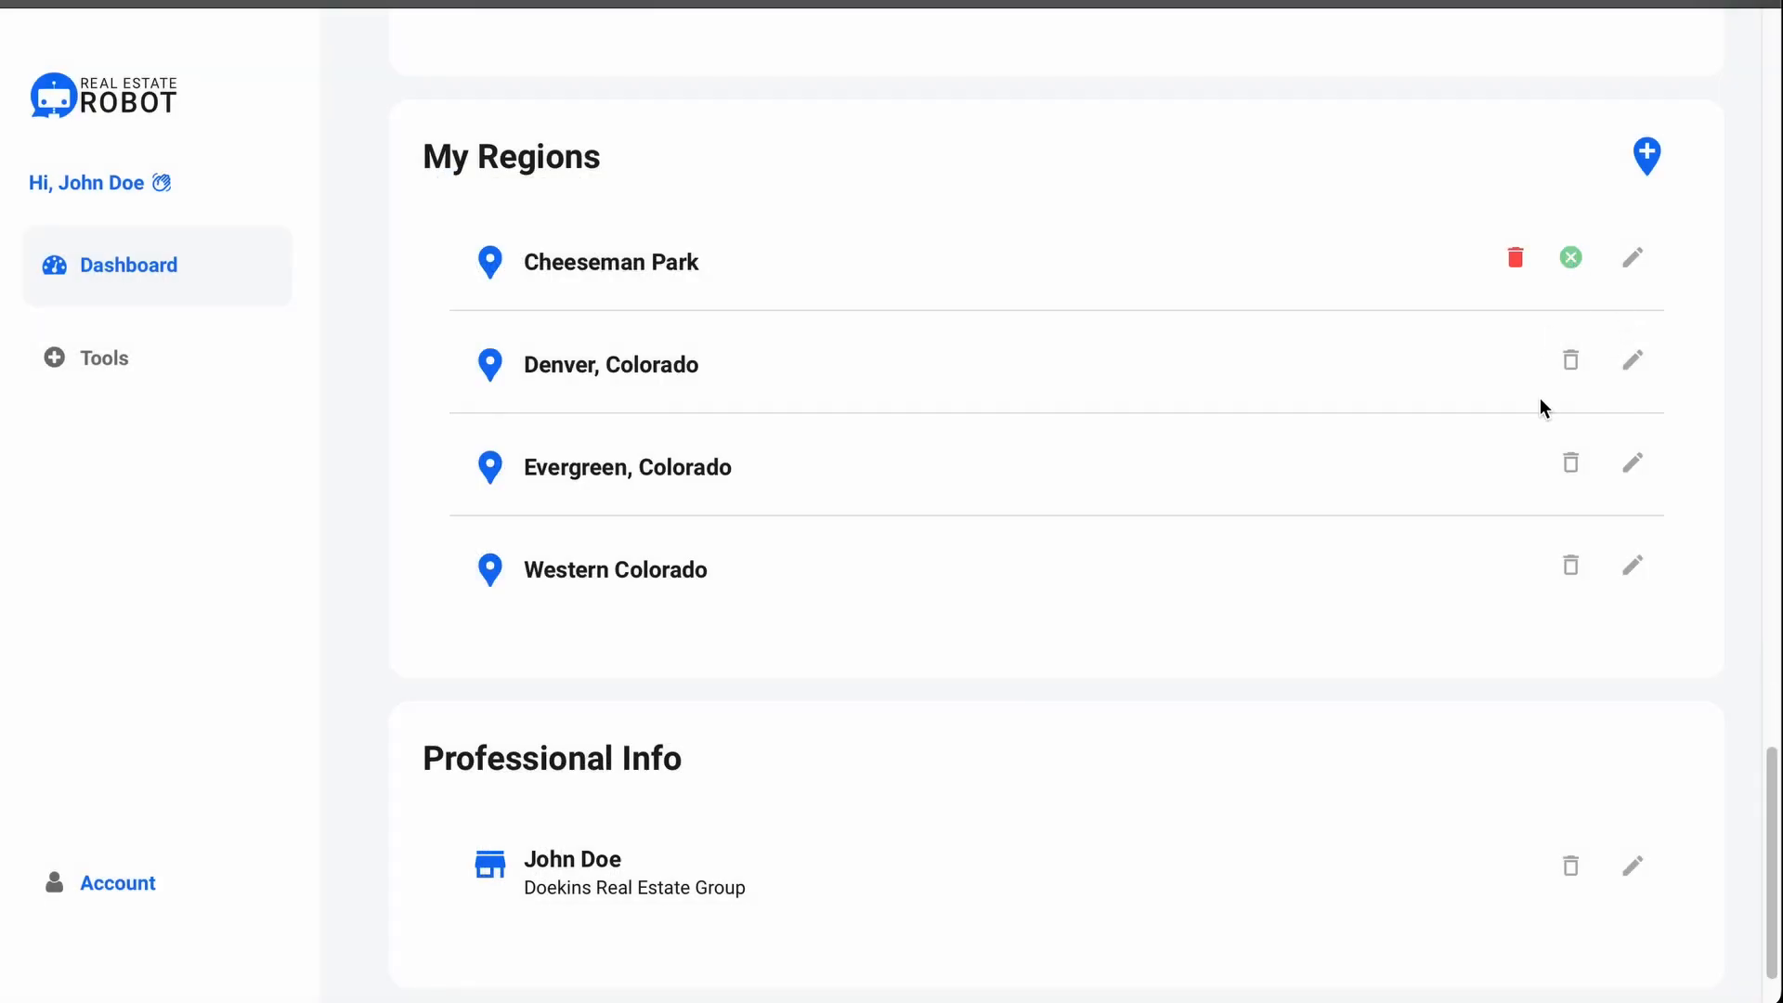
scroll(1091, 701, "down", 1)
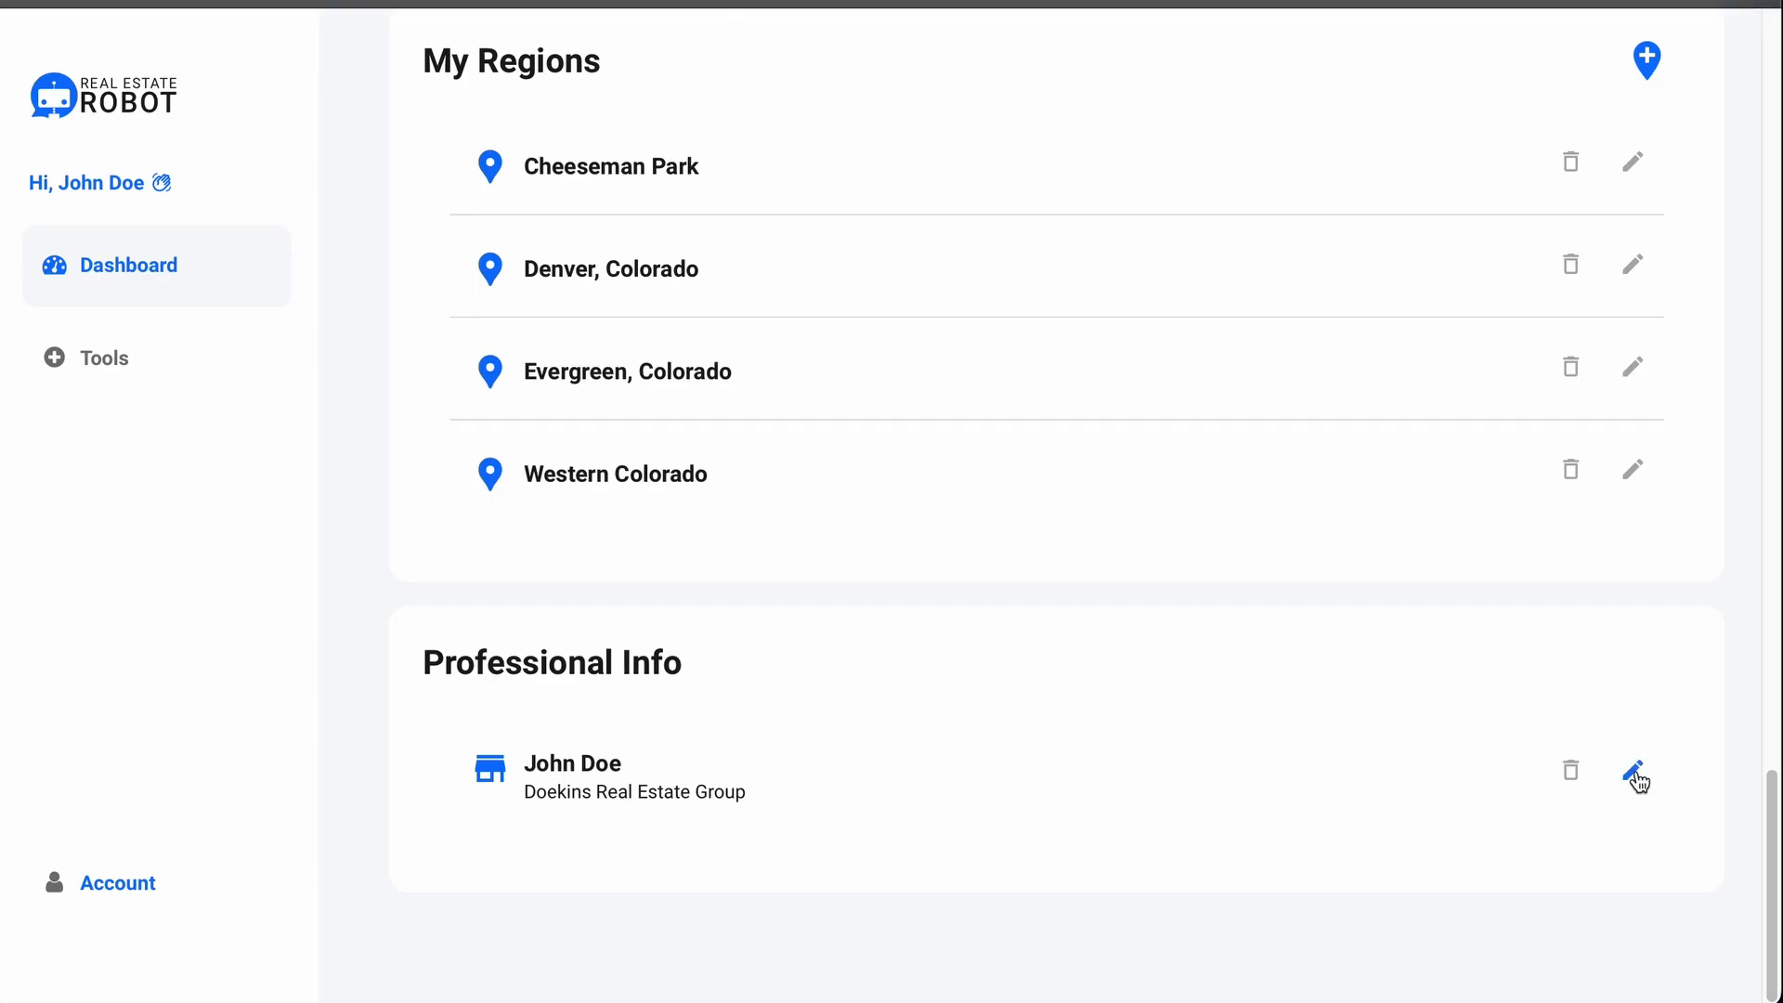
Step: Open Edit Professional Info and scroll through brokerage, contact, social media and membership fields
left_click(1638, 772)
scroll(1251, 375, "down", 3)
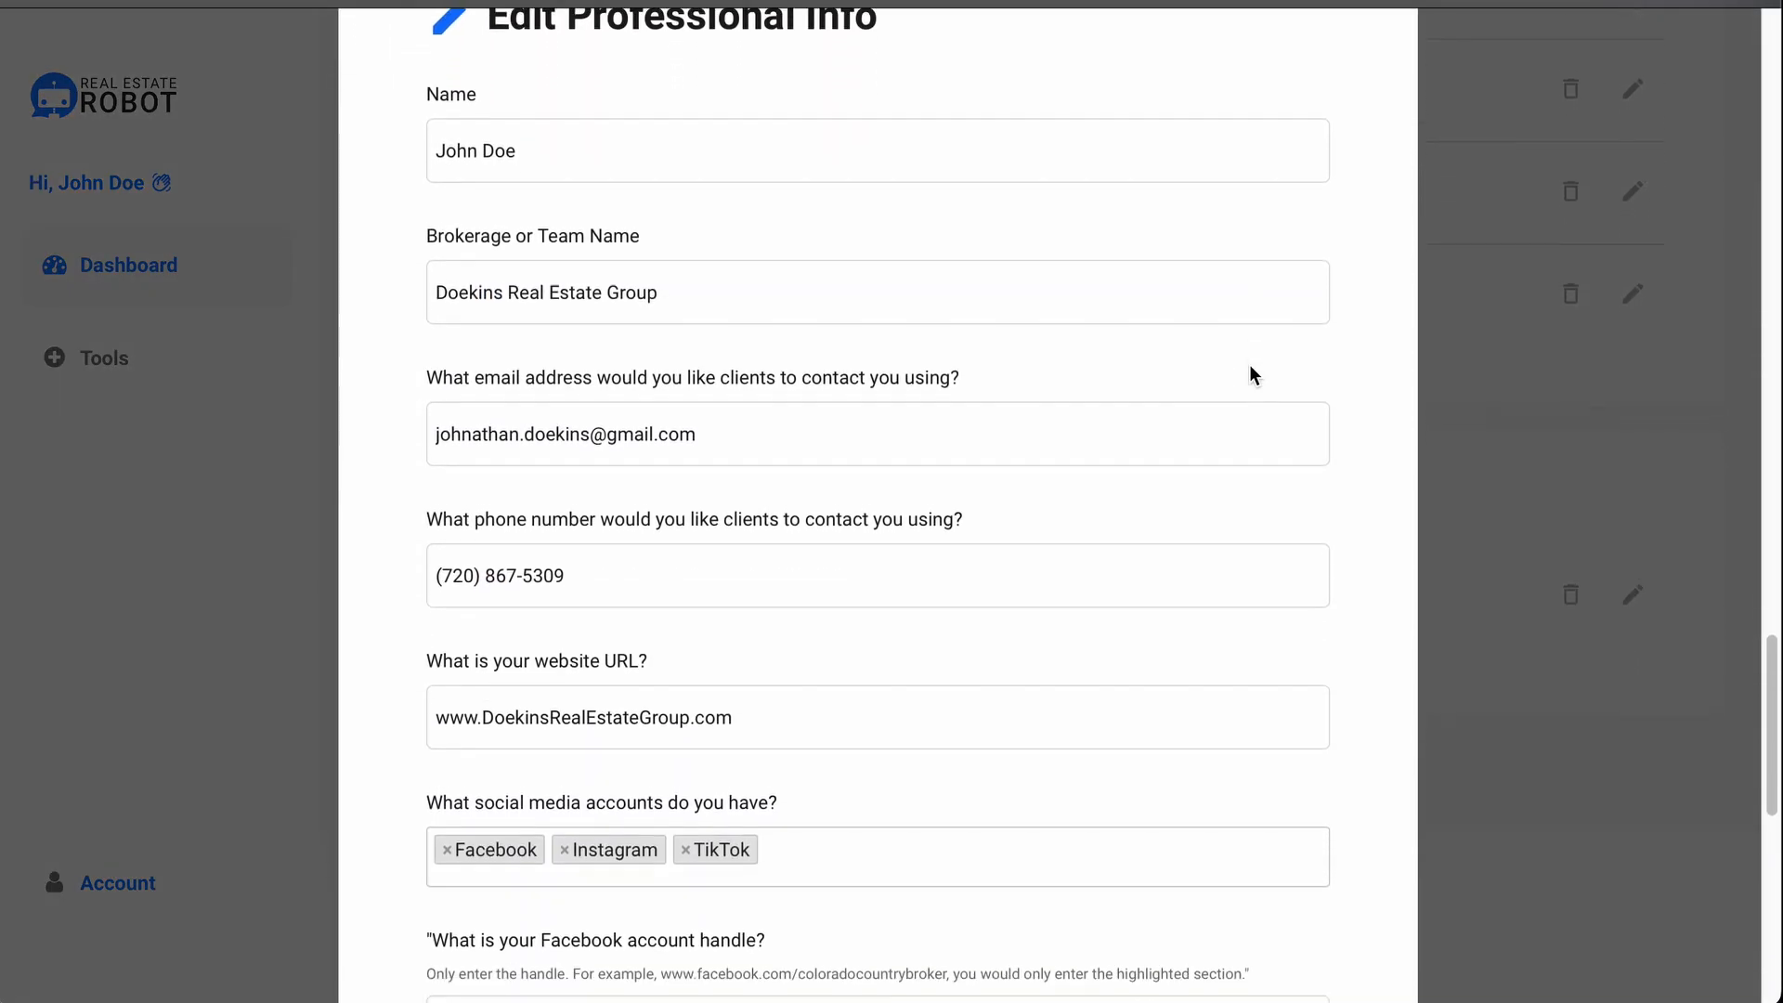
scroll(1251, 365, "down", 1)
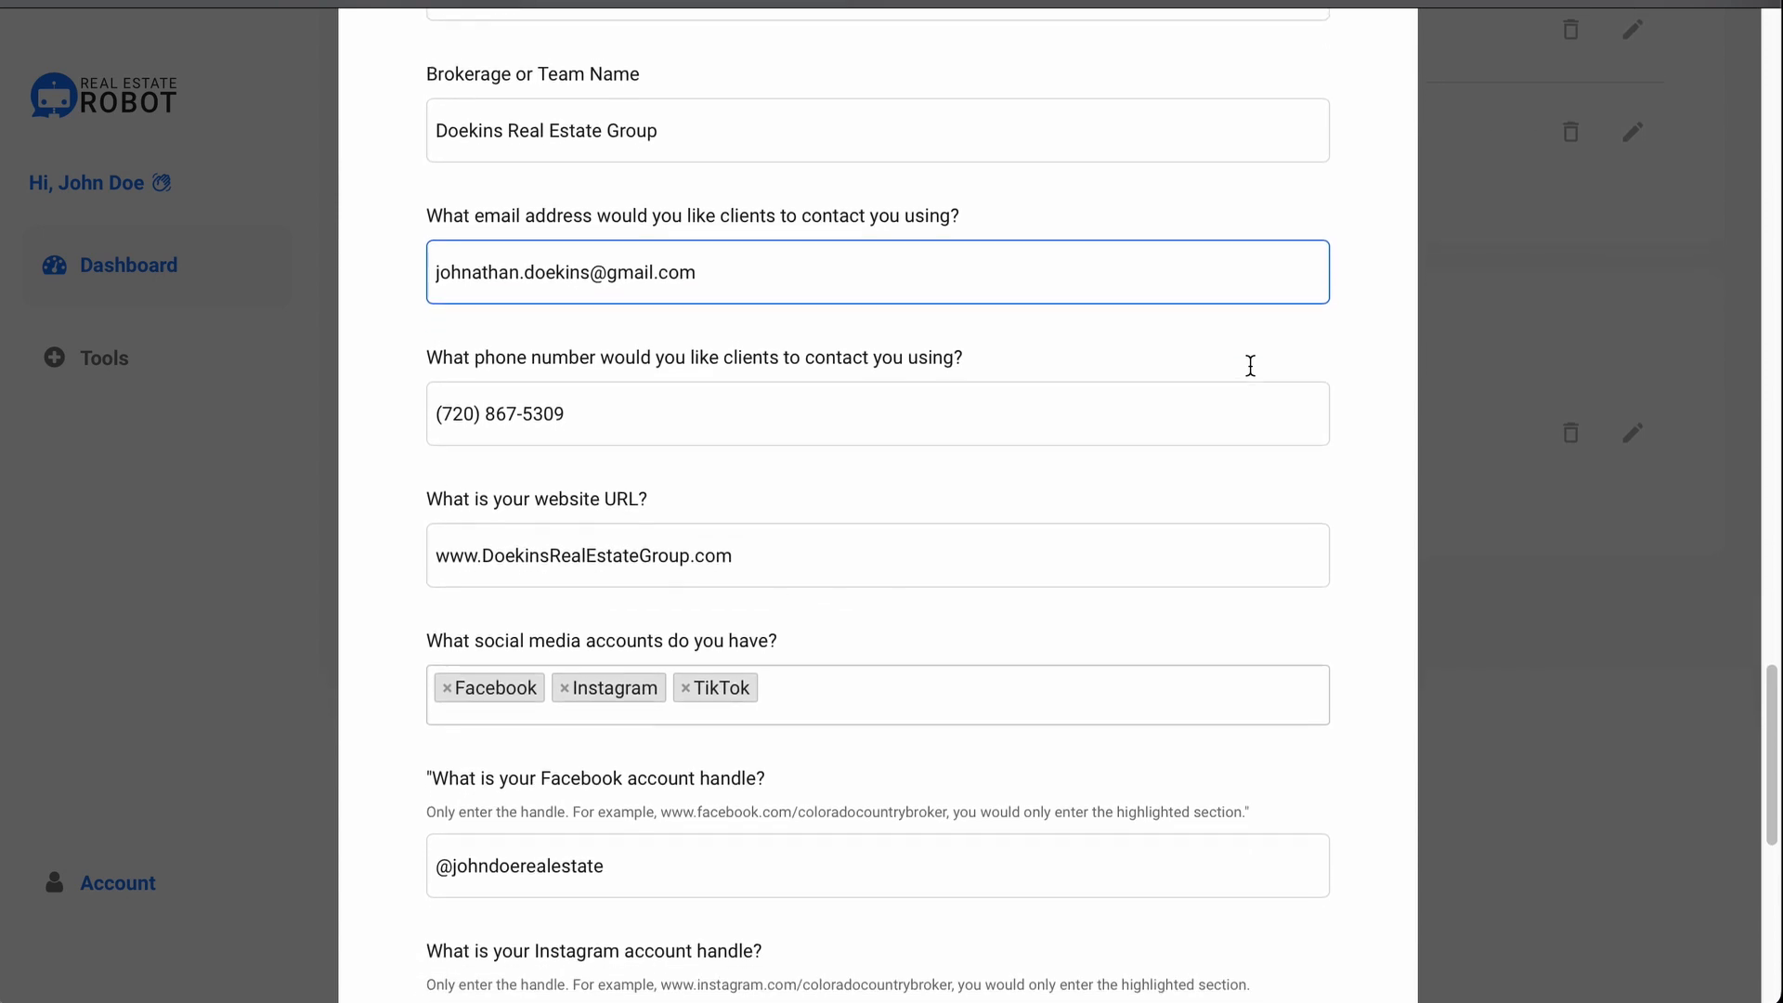
scroll(1331, 337, "down", 3)
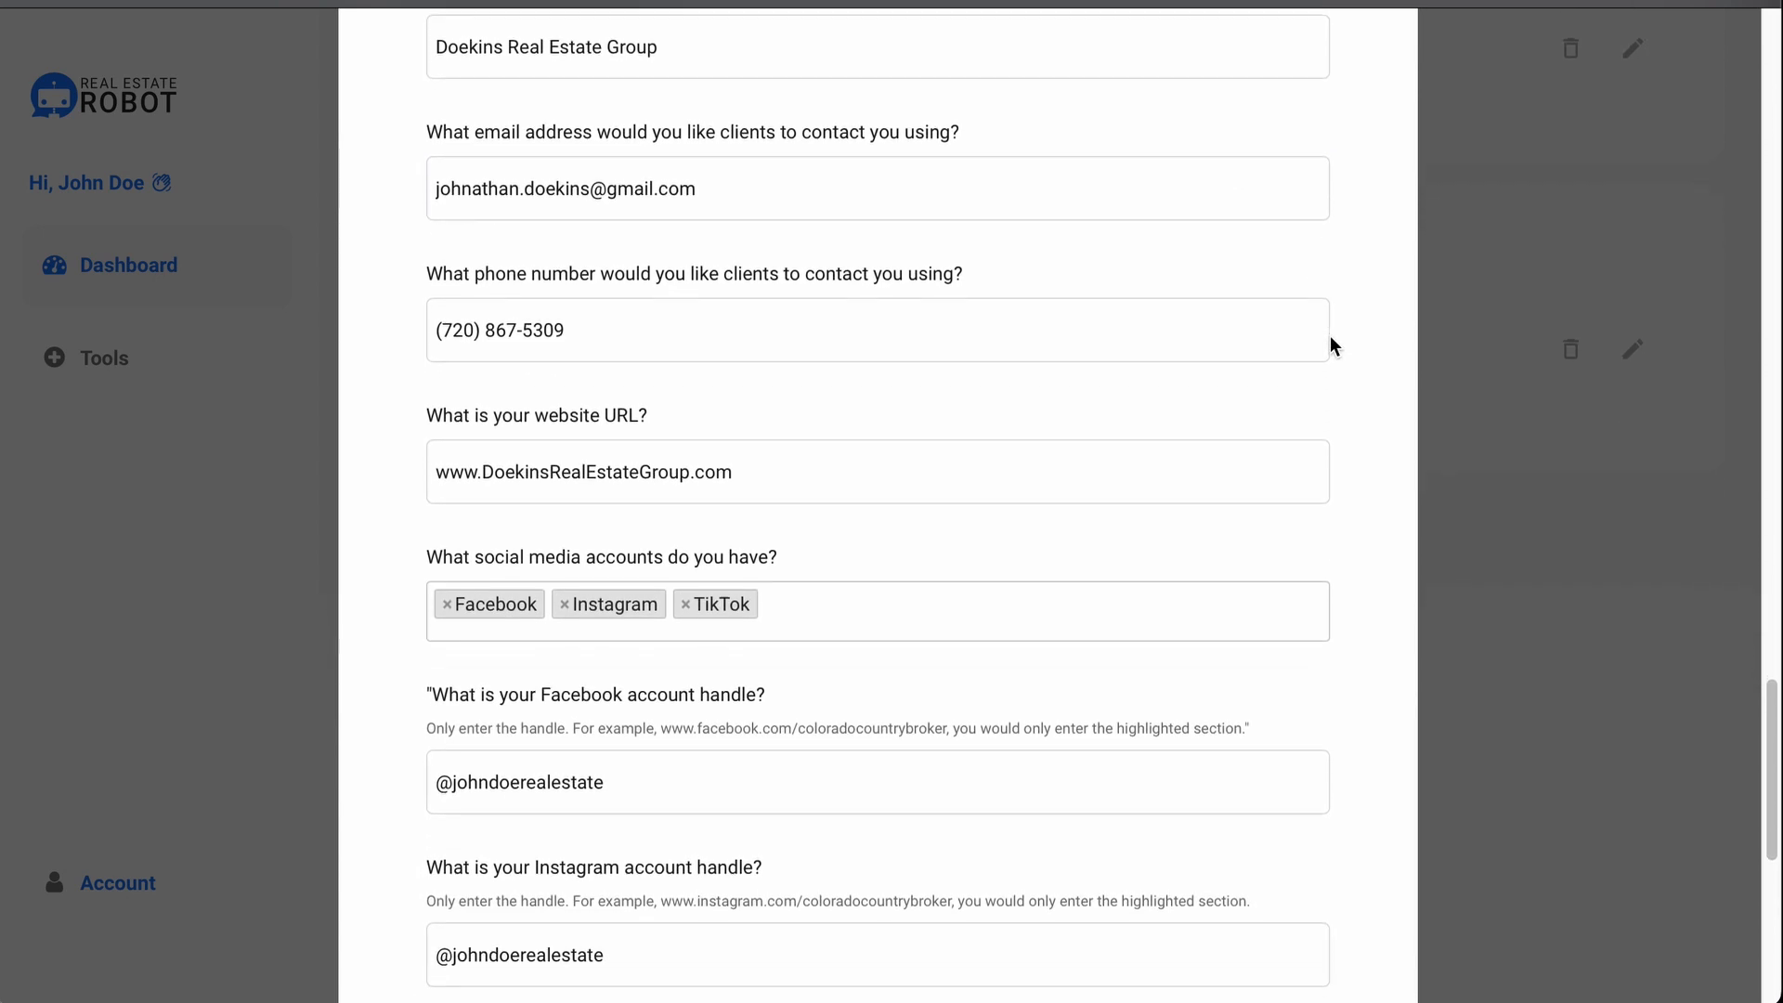
scroll(1331, 339, "down", 3)
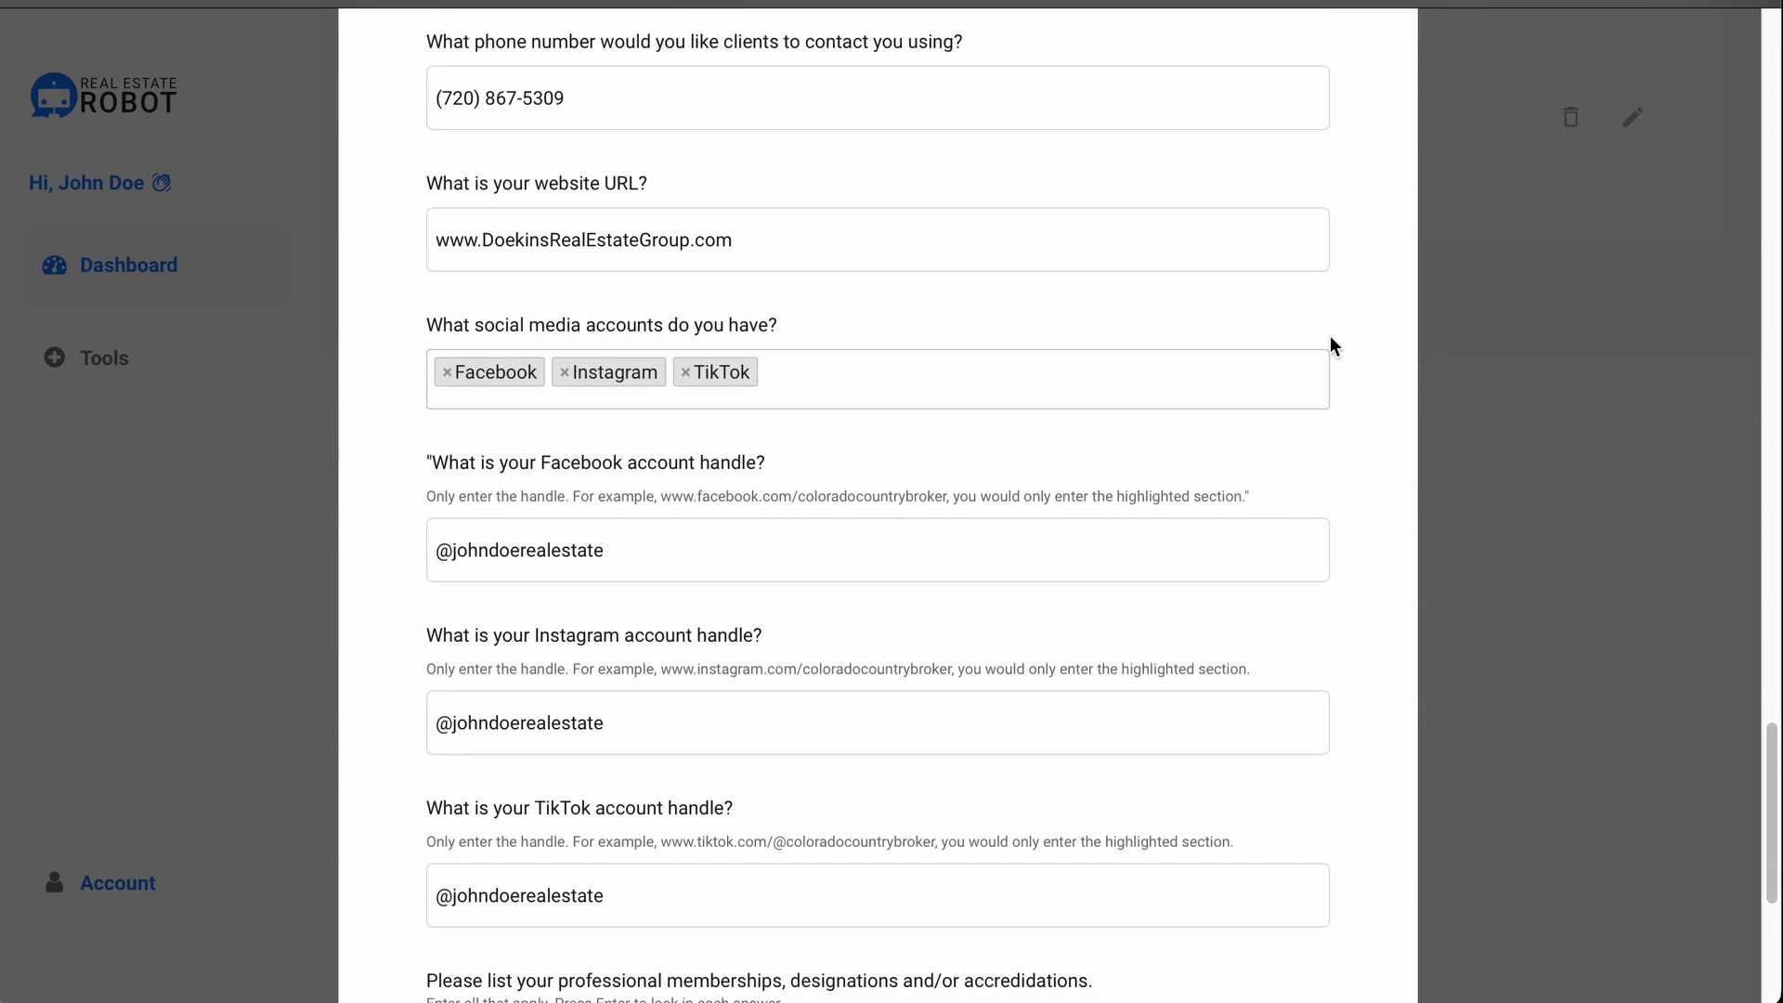
scroll(1331, 338, "down", 3)
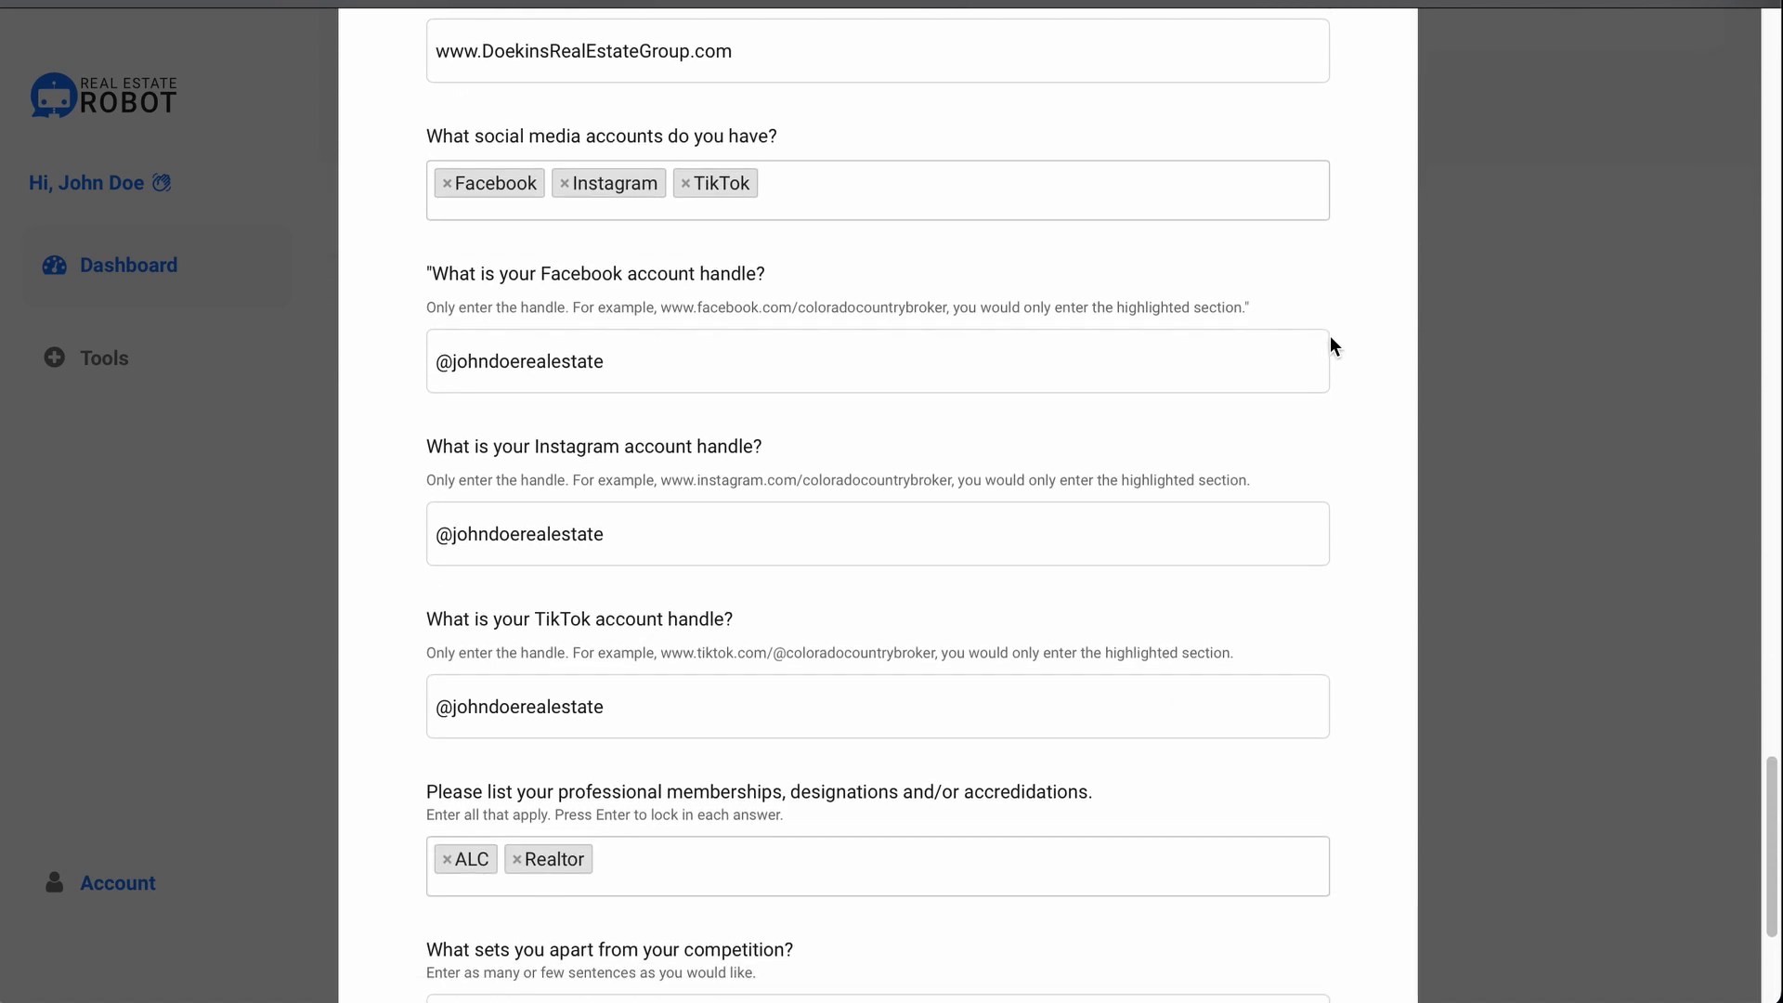
scroll(1331, 337, "down", 3)
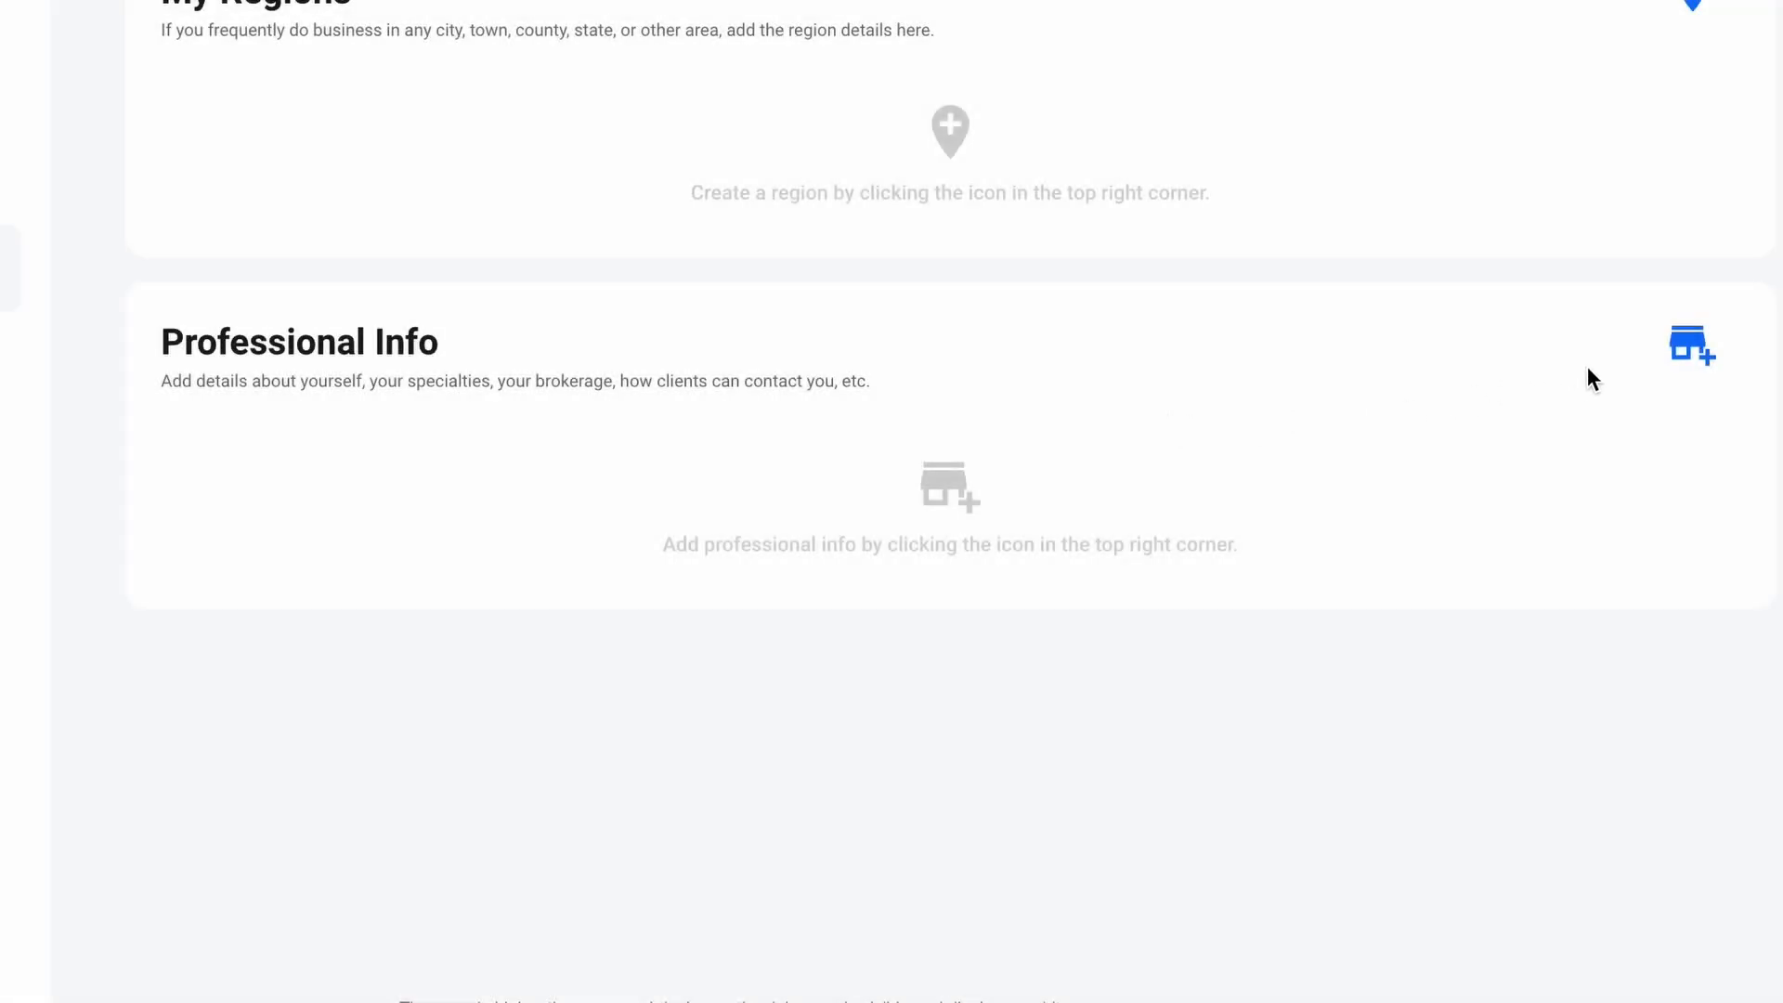
Step: Demonstrate the Add and Edit Professional Info forms by starting to enter a name
left_click(1688, 367)
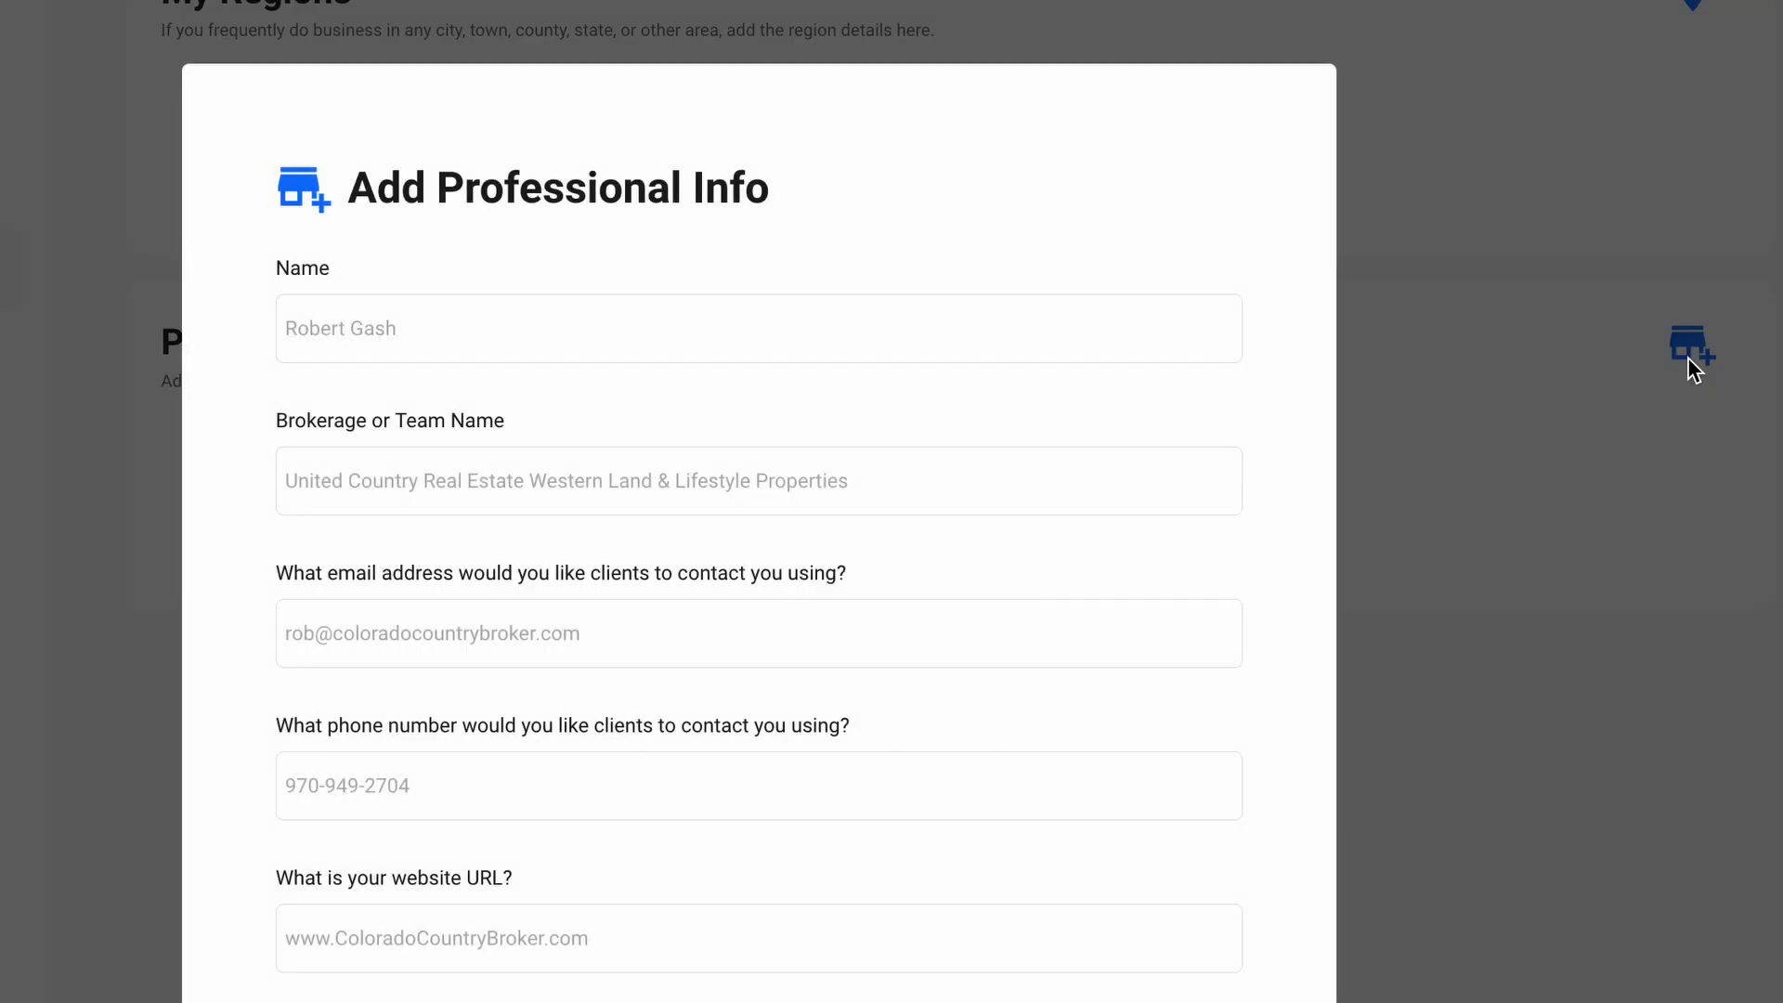
left_click(556, 313)
type("Jo")
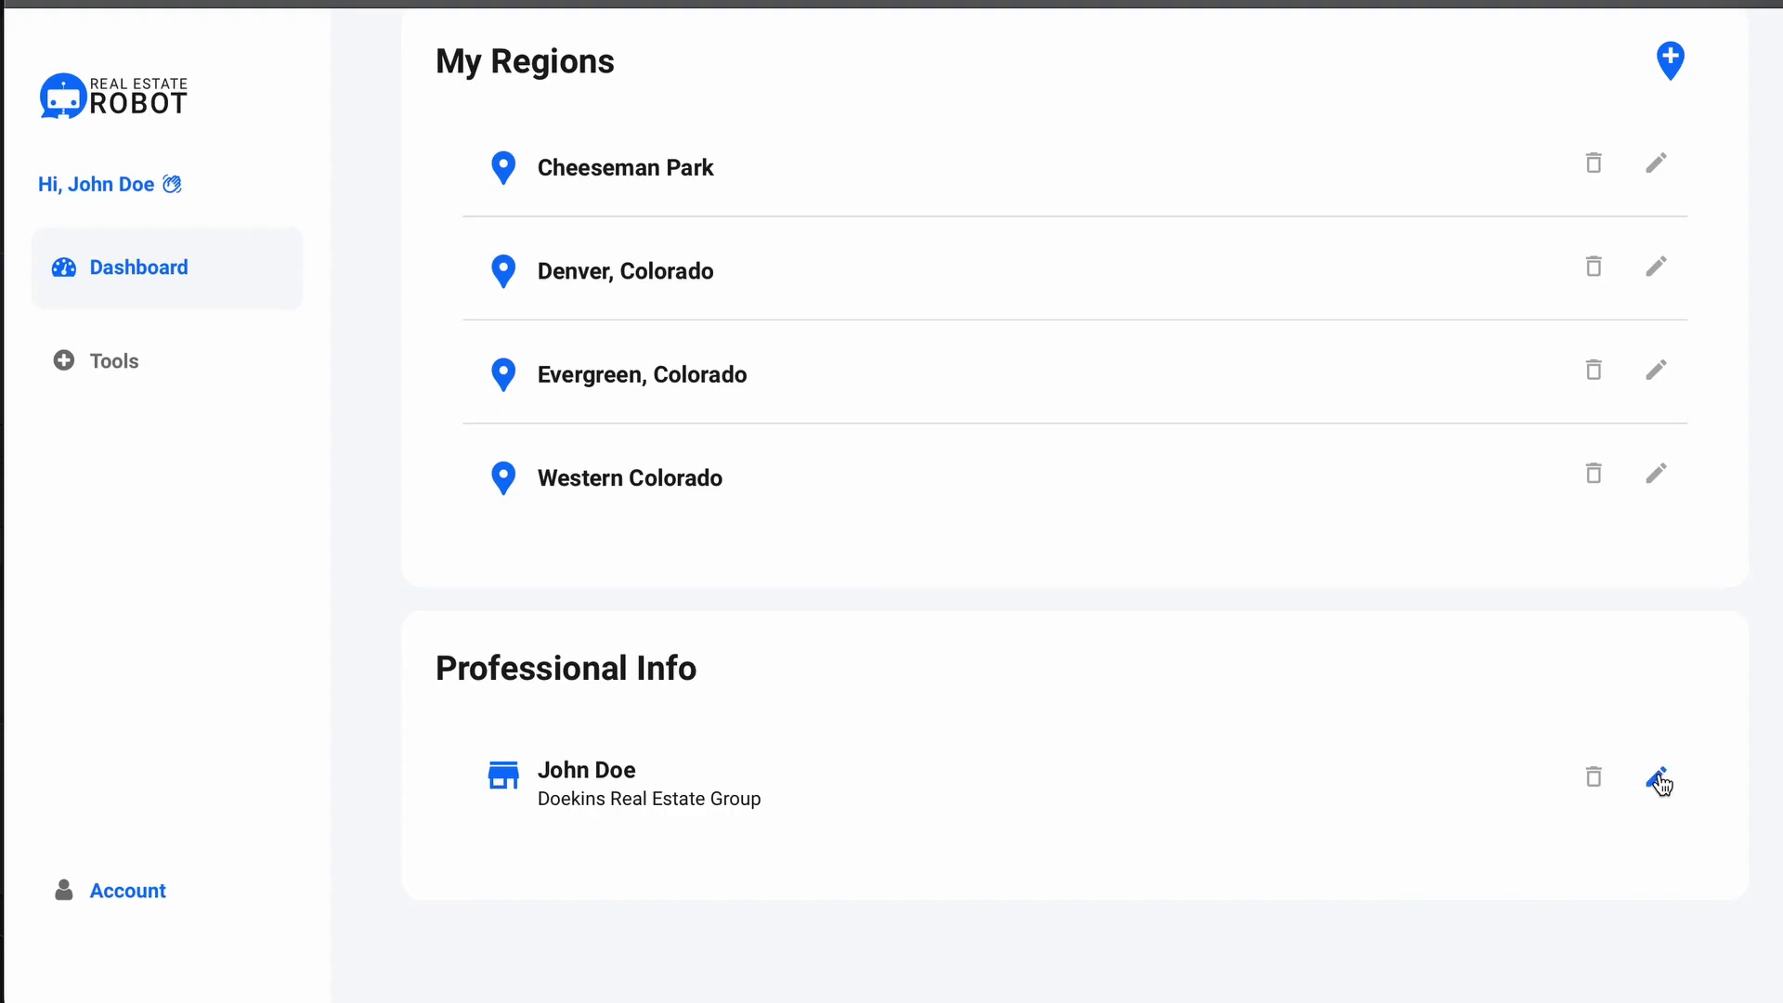
left_click(1662, 781)
left_click(927, 306)
scroll(927, 306, "down", 2)
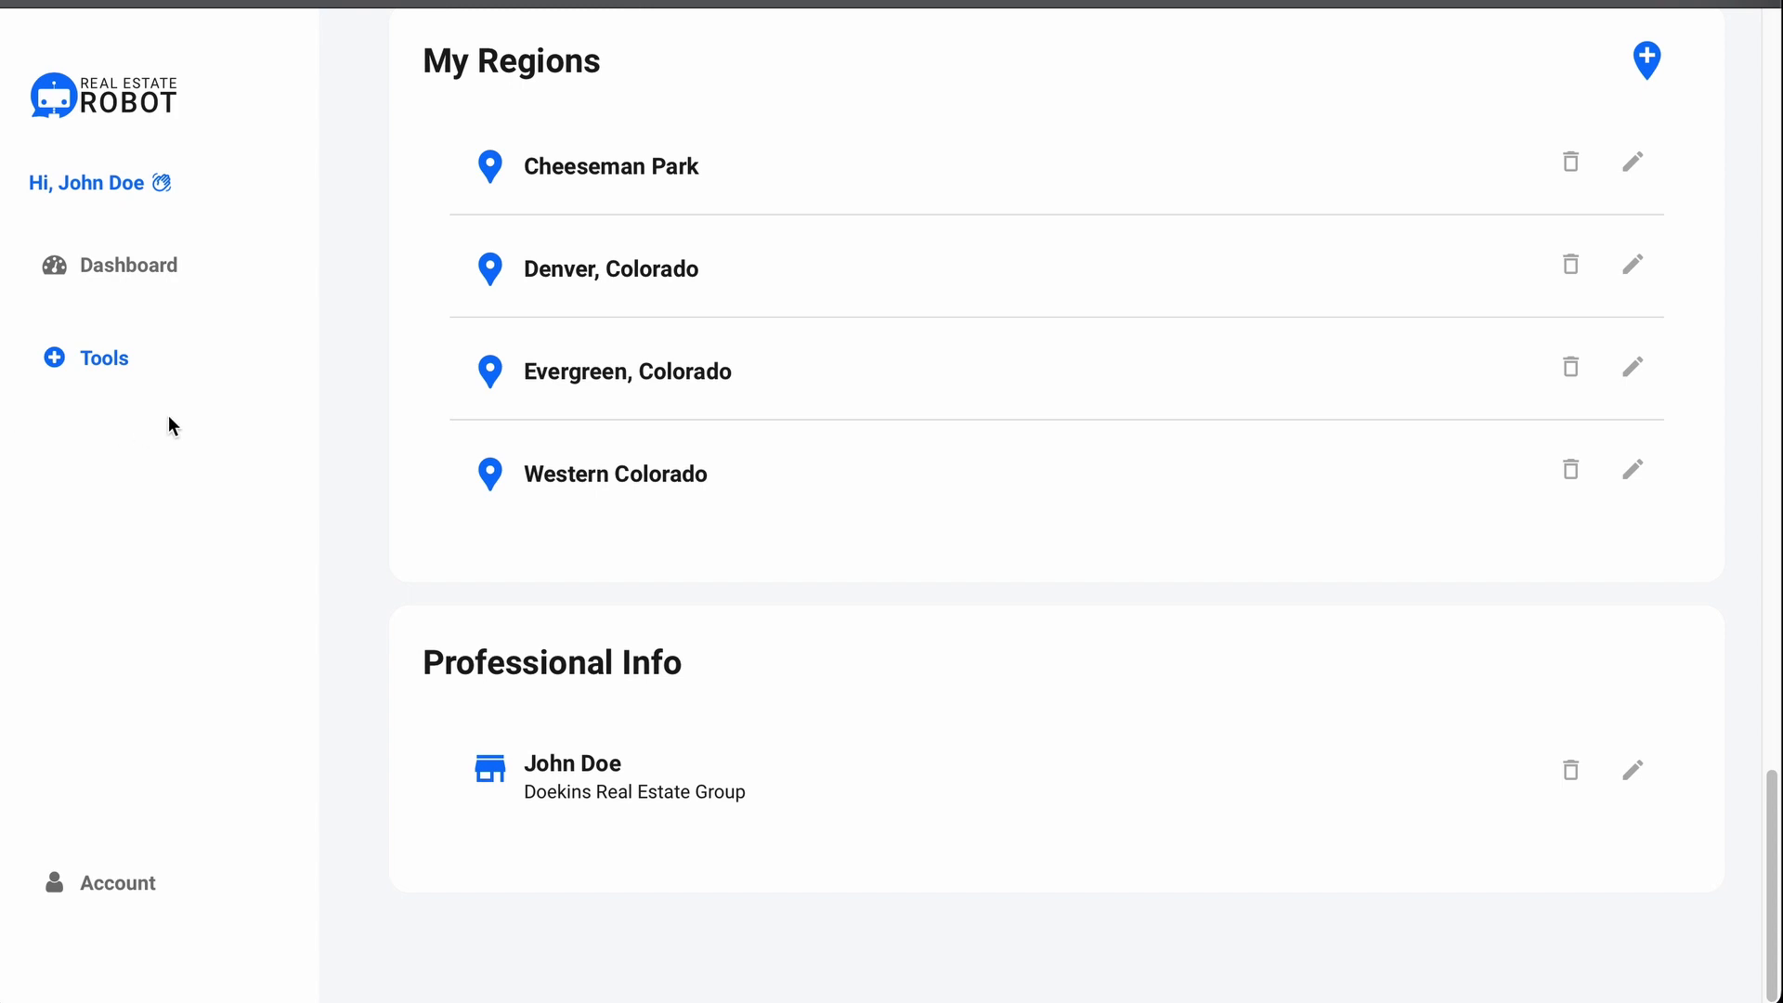
Step: Expand the Tools submenu listing the writing tools
left_click(239, 379)
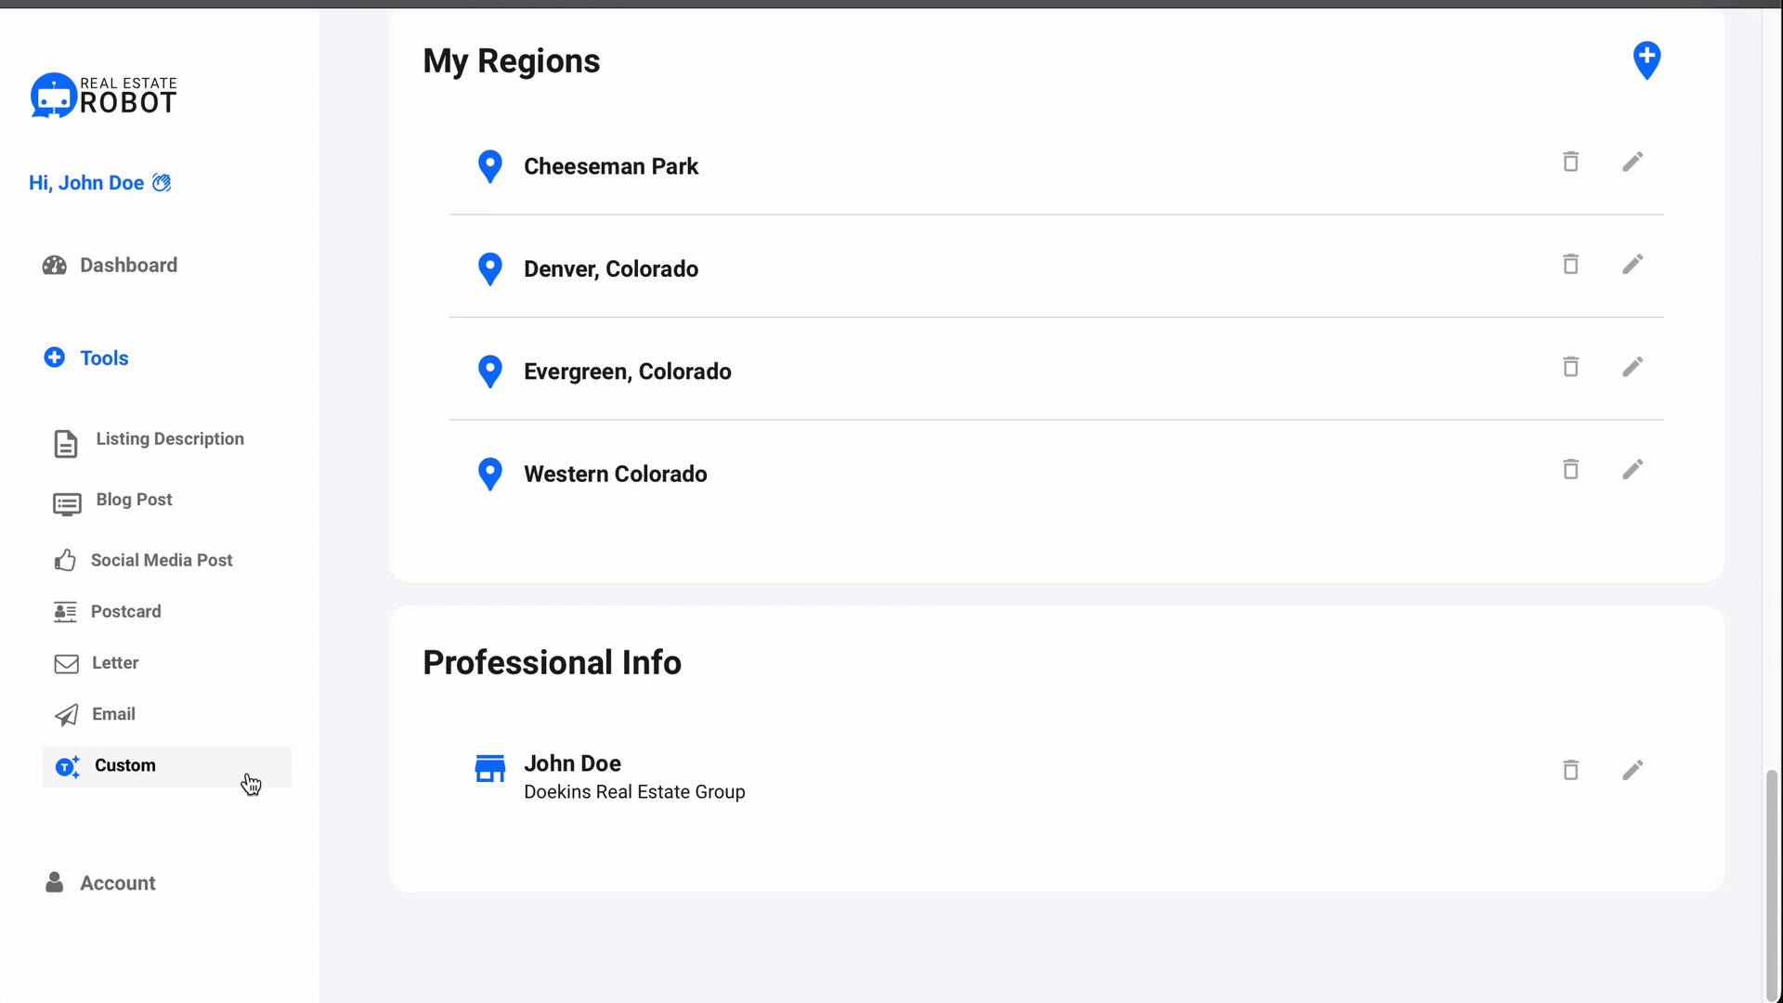
left_click(249, 373)
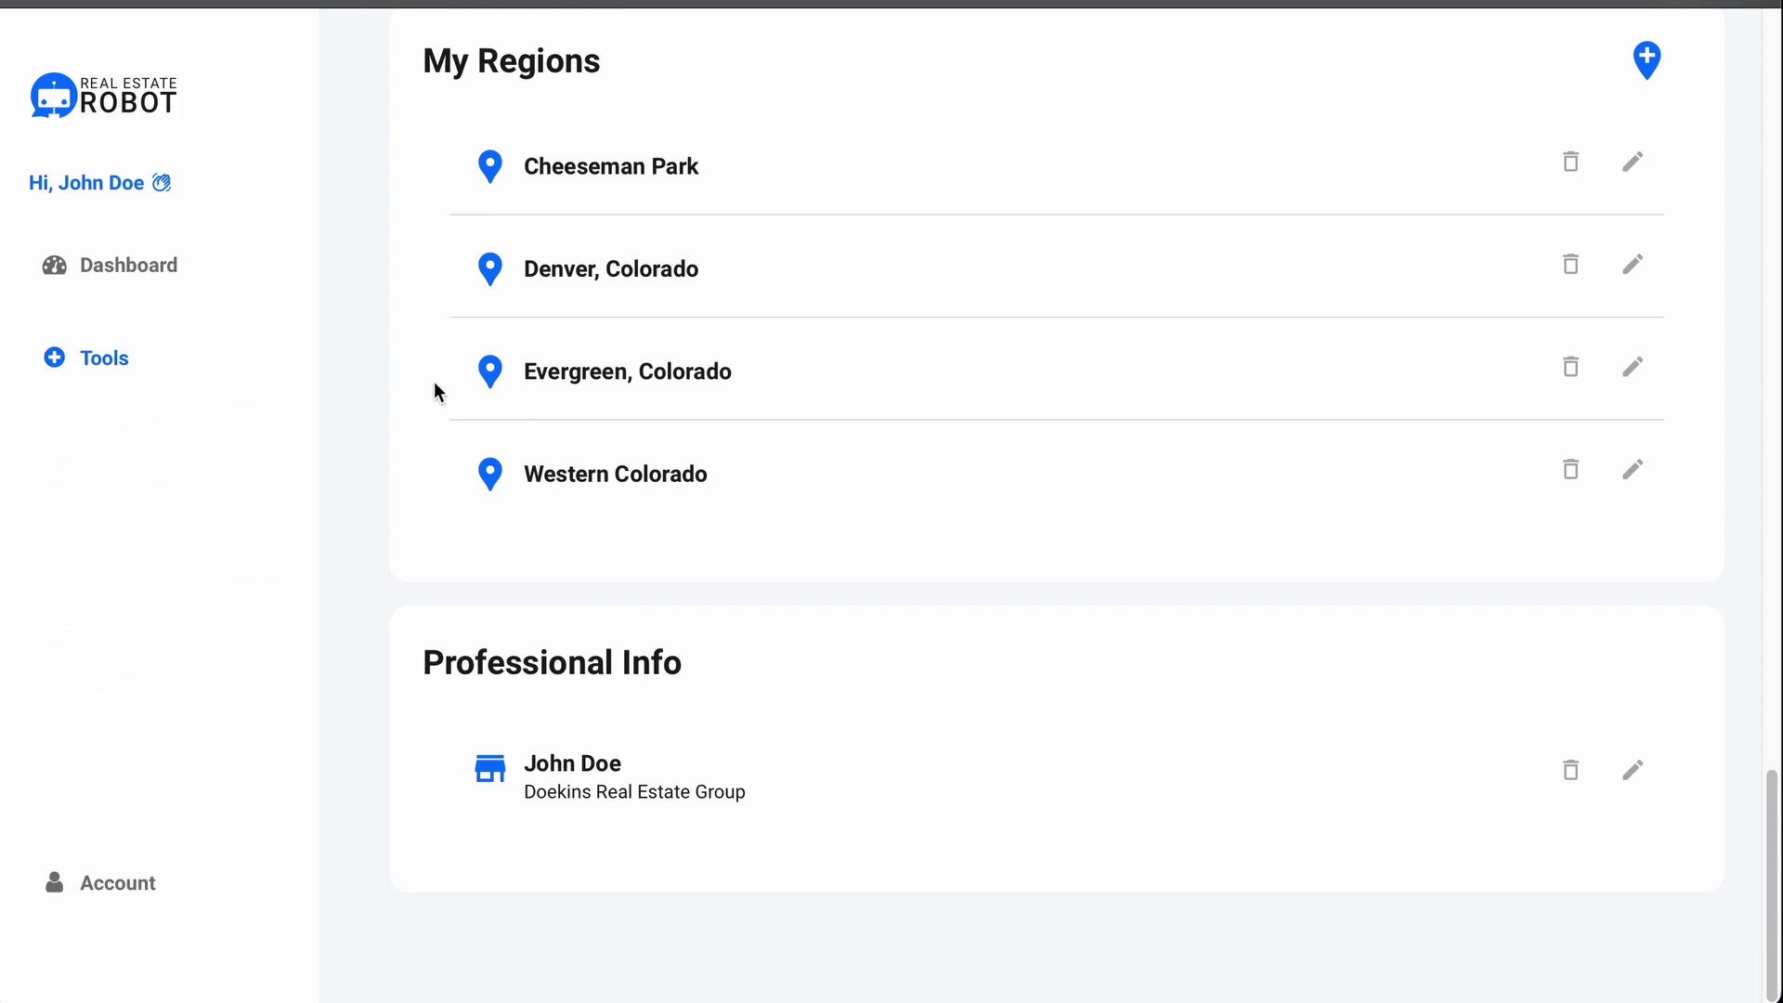
left_click(264, 392)
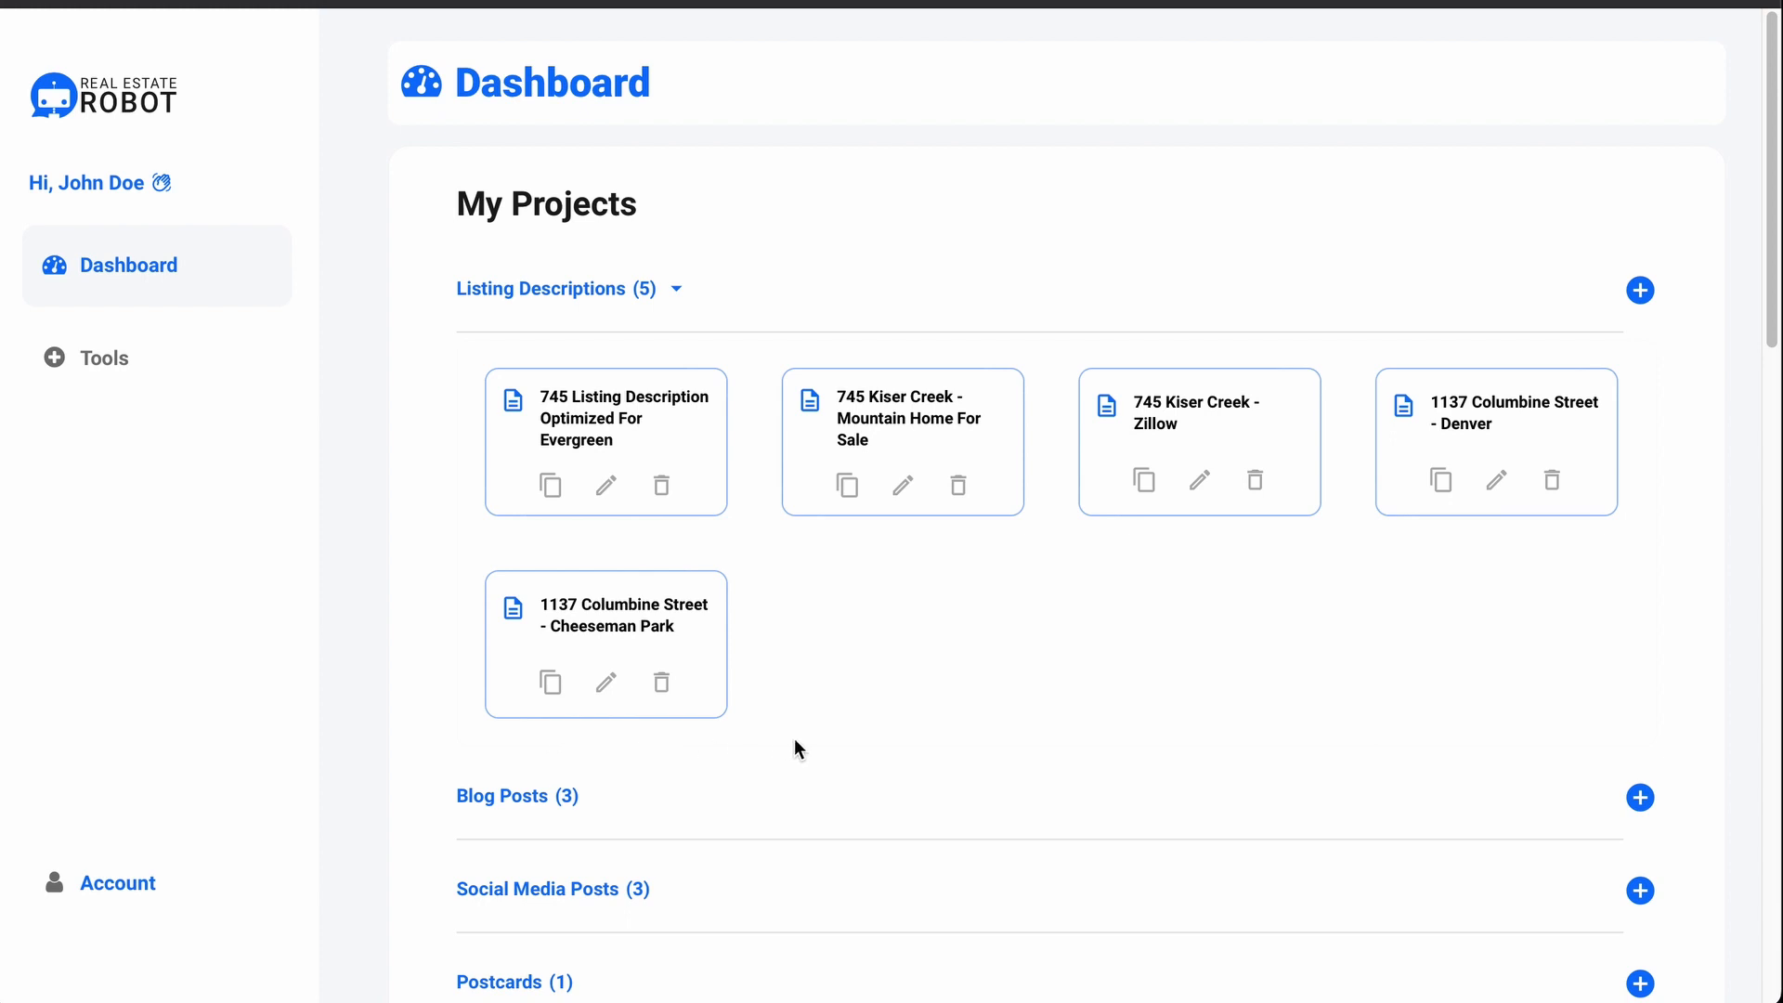
scroll(795, 743, "down", 1)
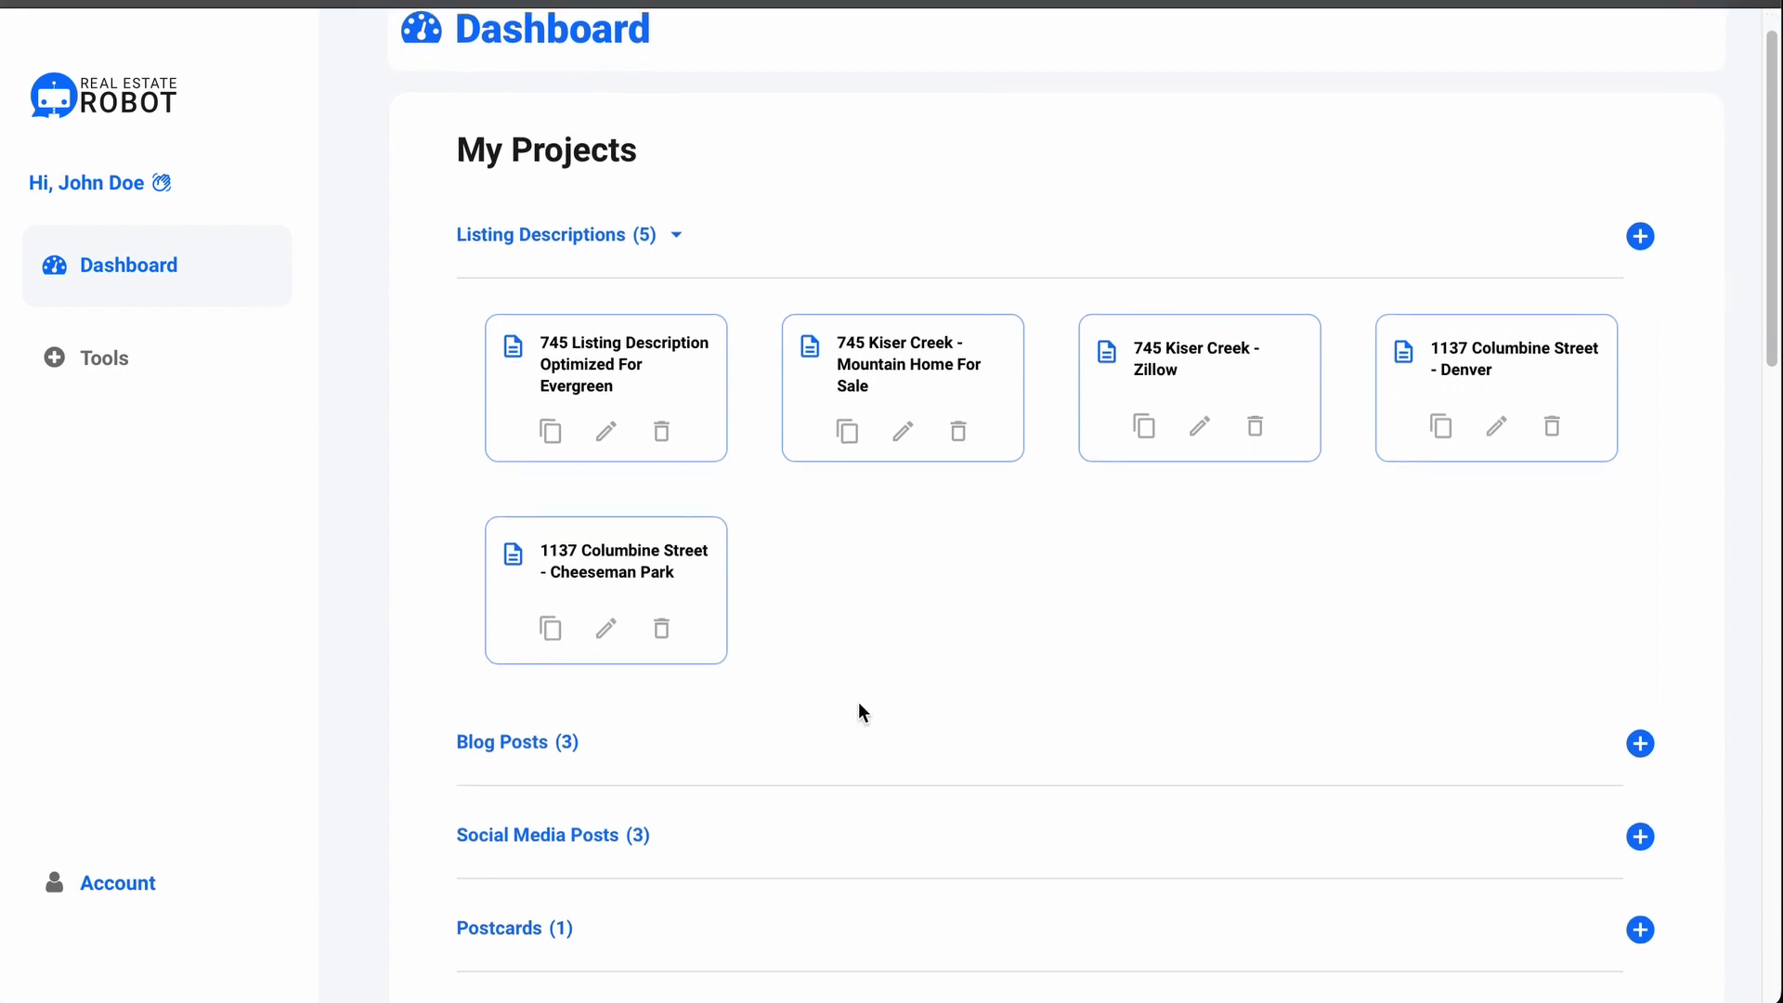
left_click(607, 433)
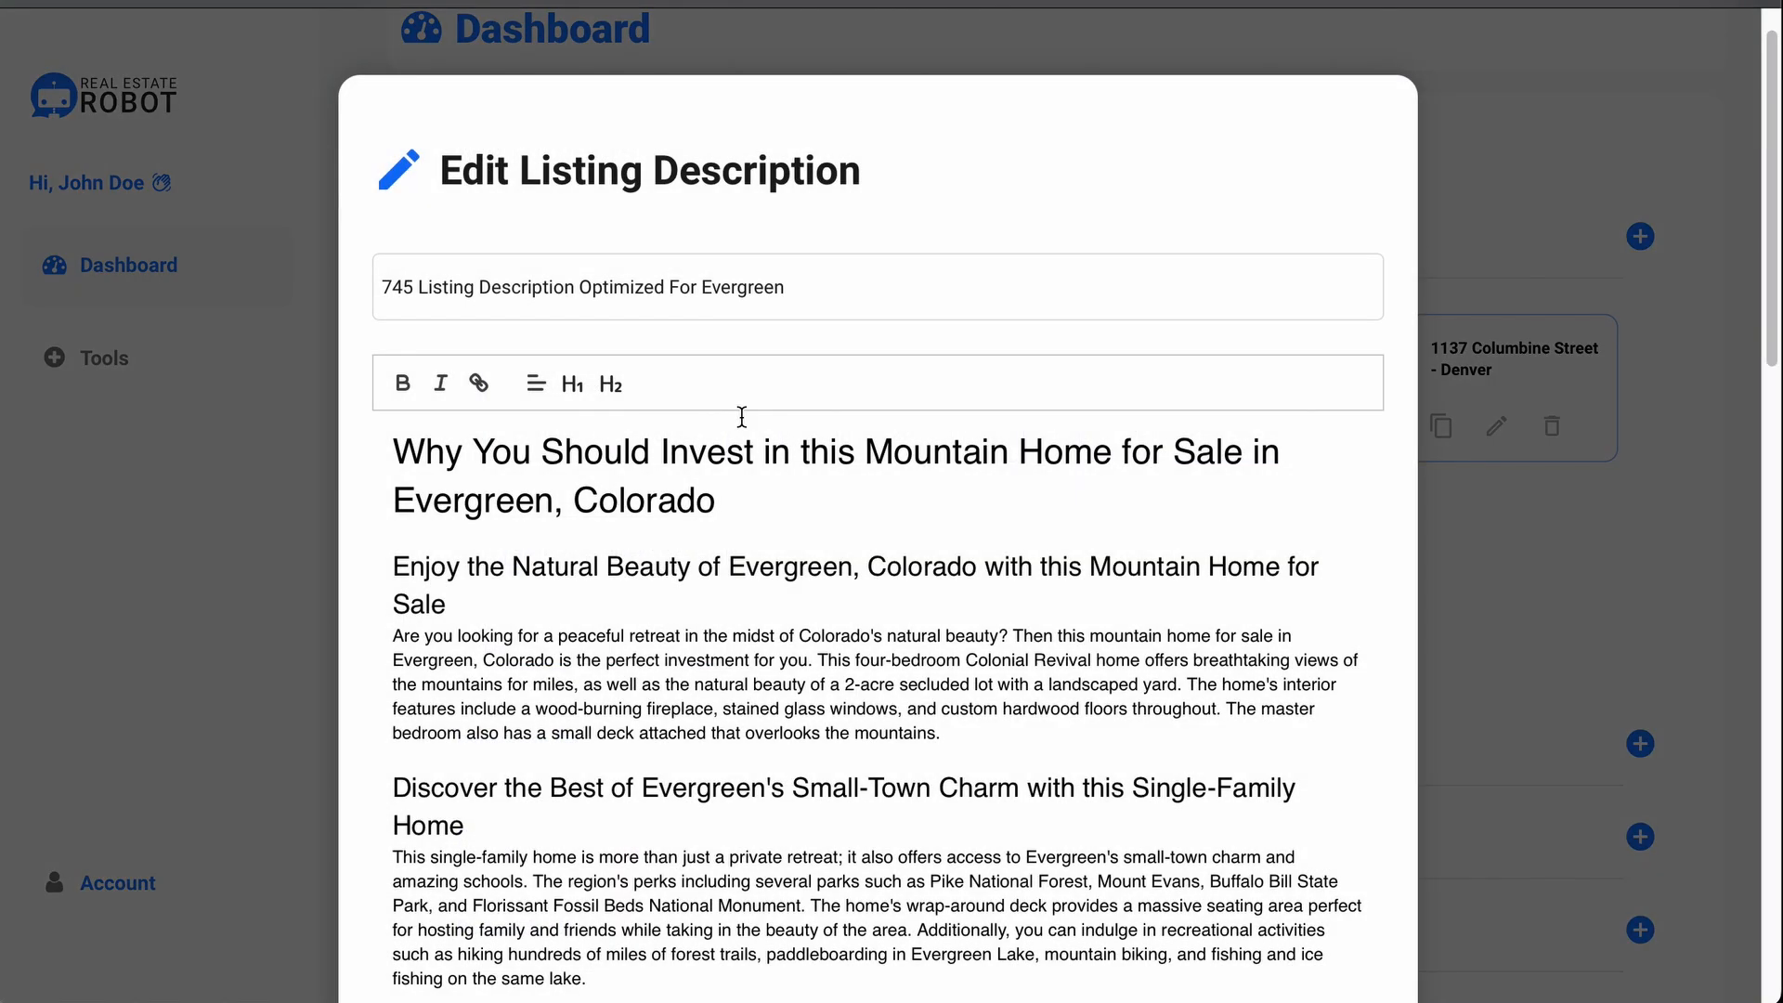
left_click(1542, 388)
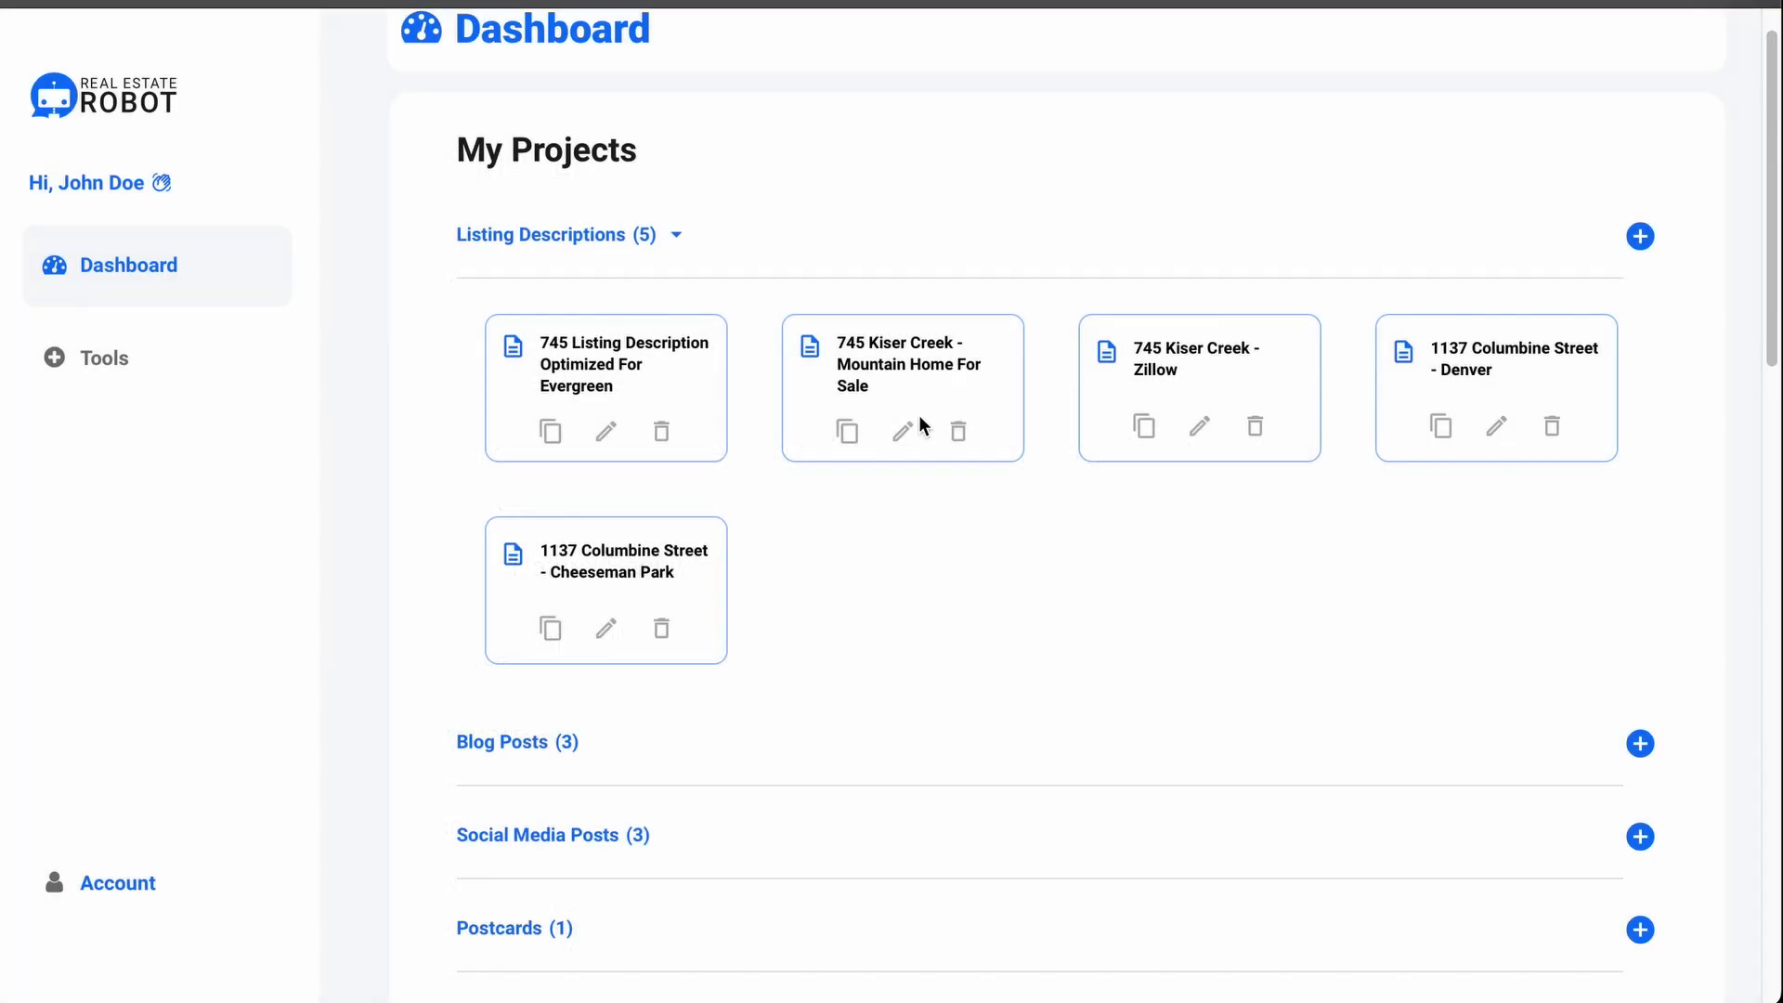
left_click(897, 435)
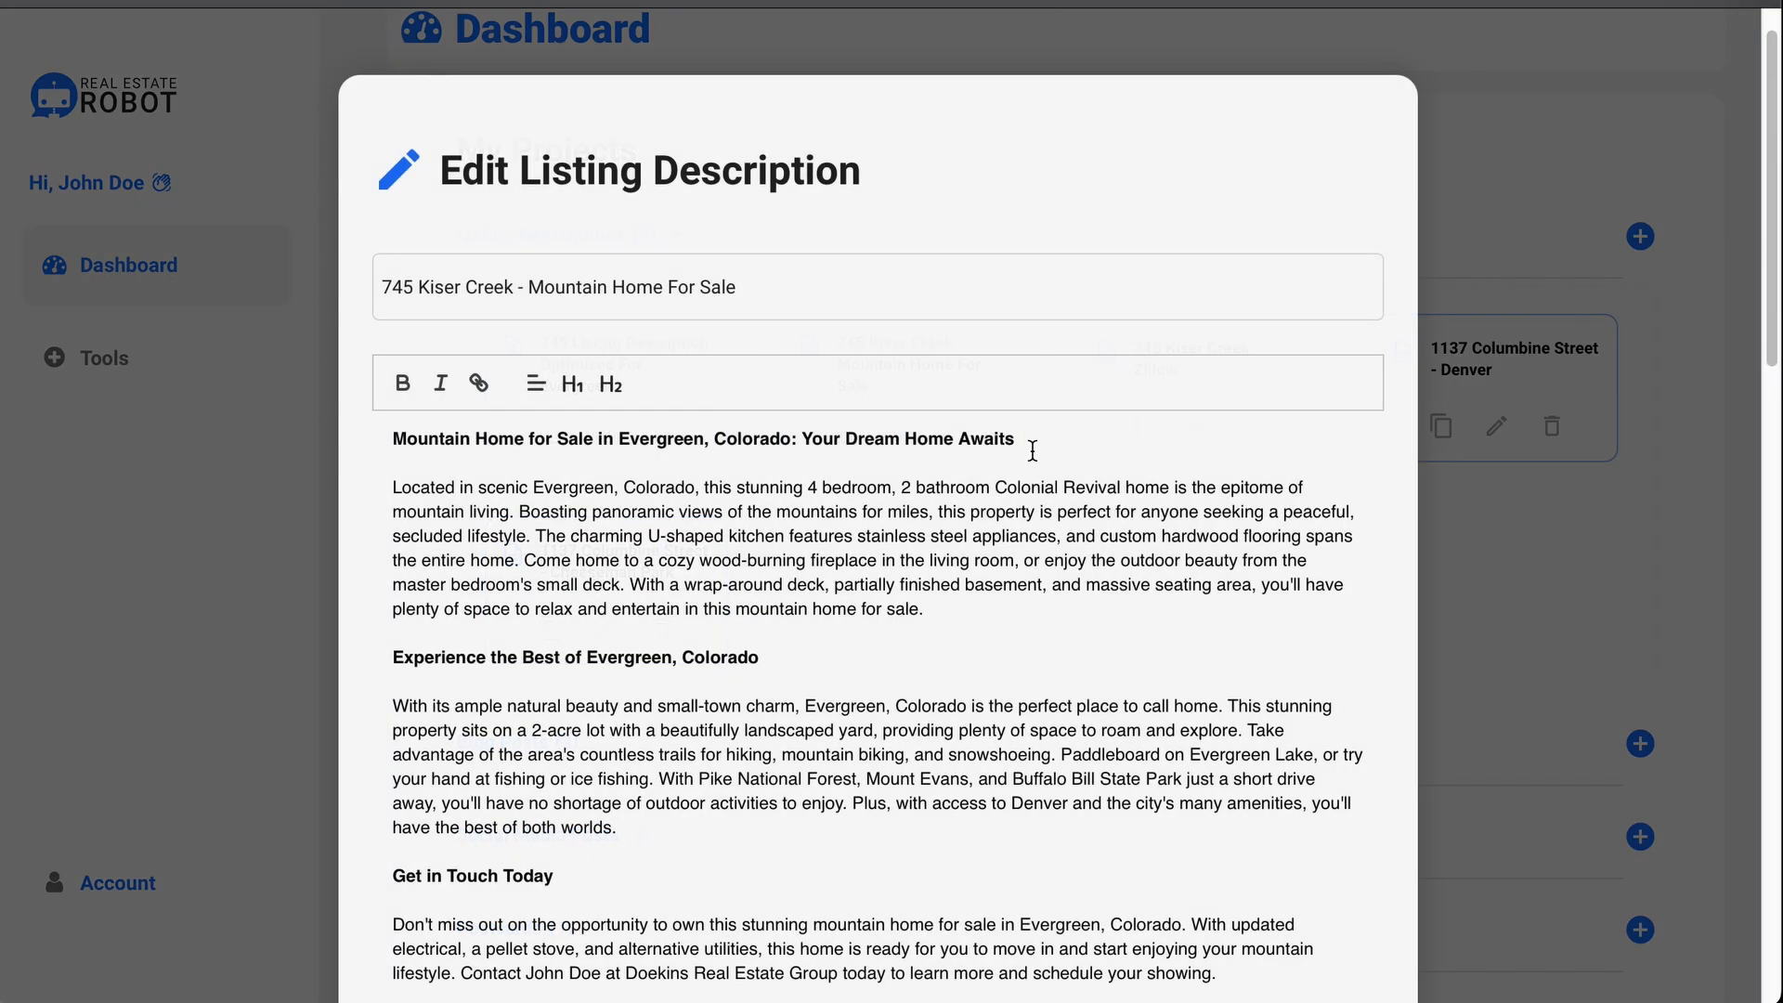
left_click(1524, 463)
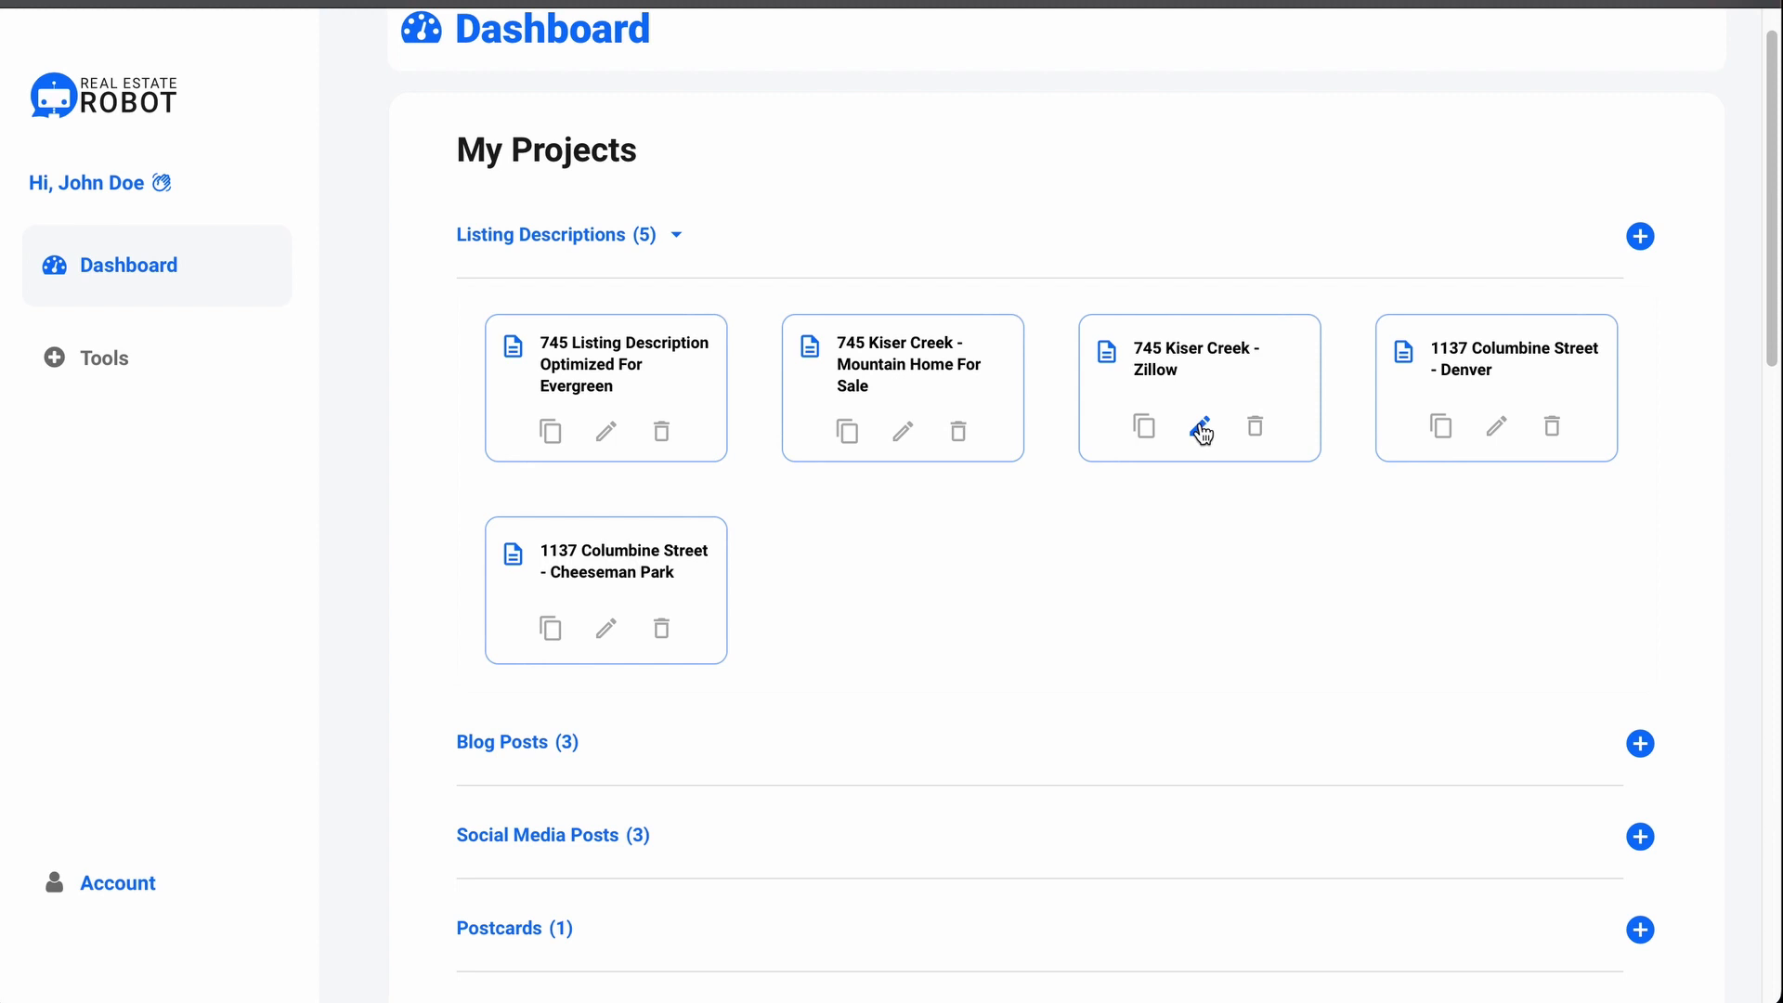
left_click(1204, 428)
left_click(1456, 487)
left_click(1476, 537)
left_click(1481, 541)
left_click(216, 381)
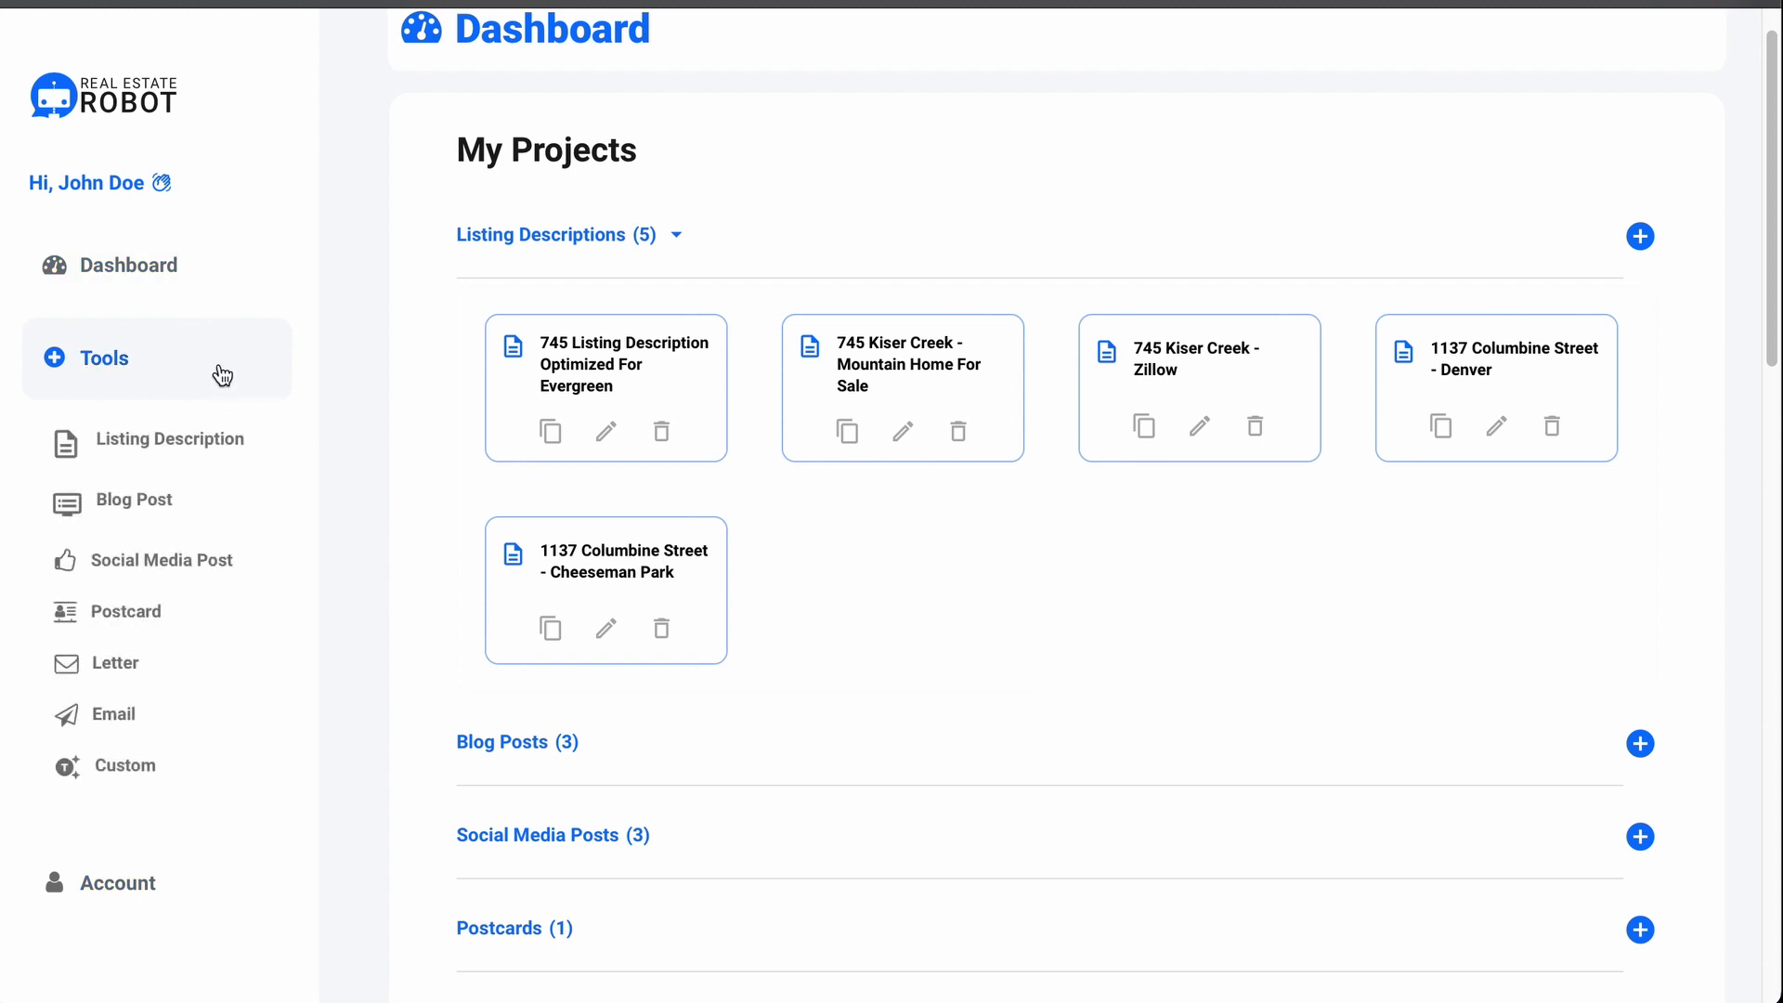
left_click(276, 435)
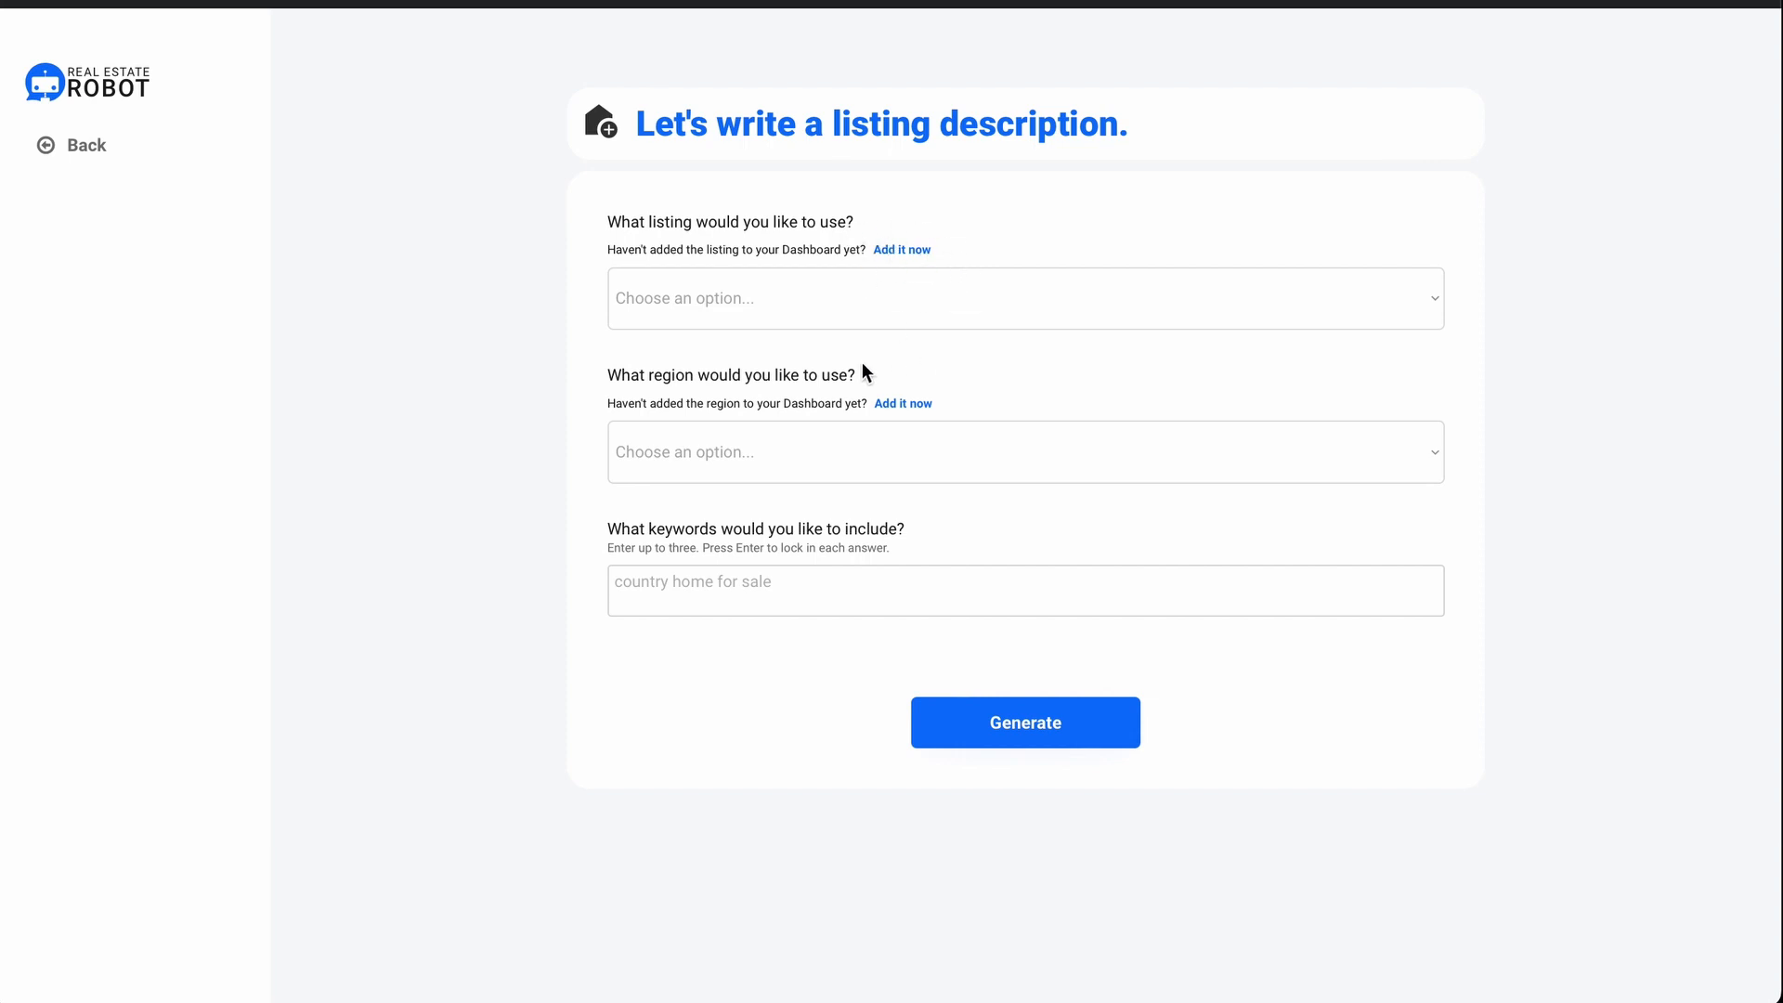
left_click(1150, 283)
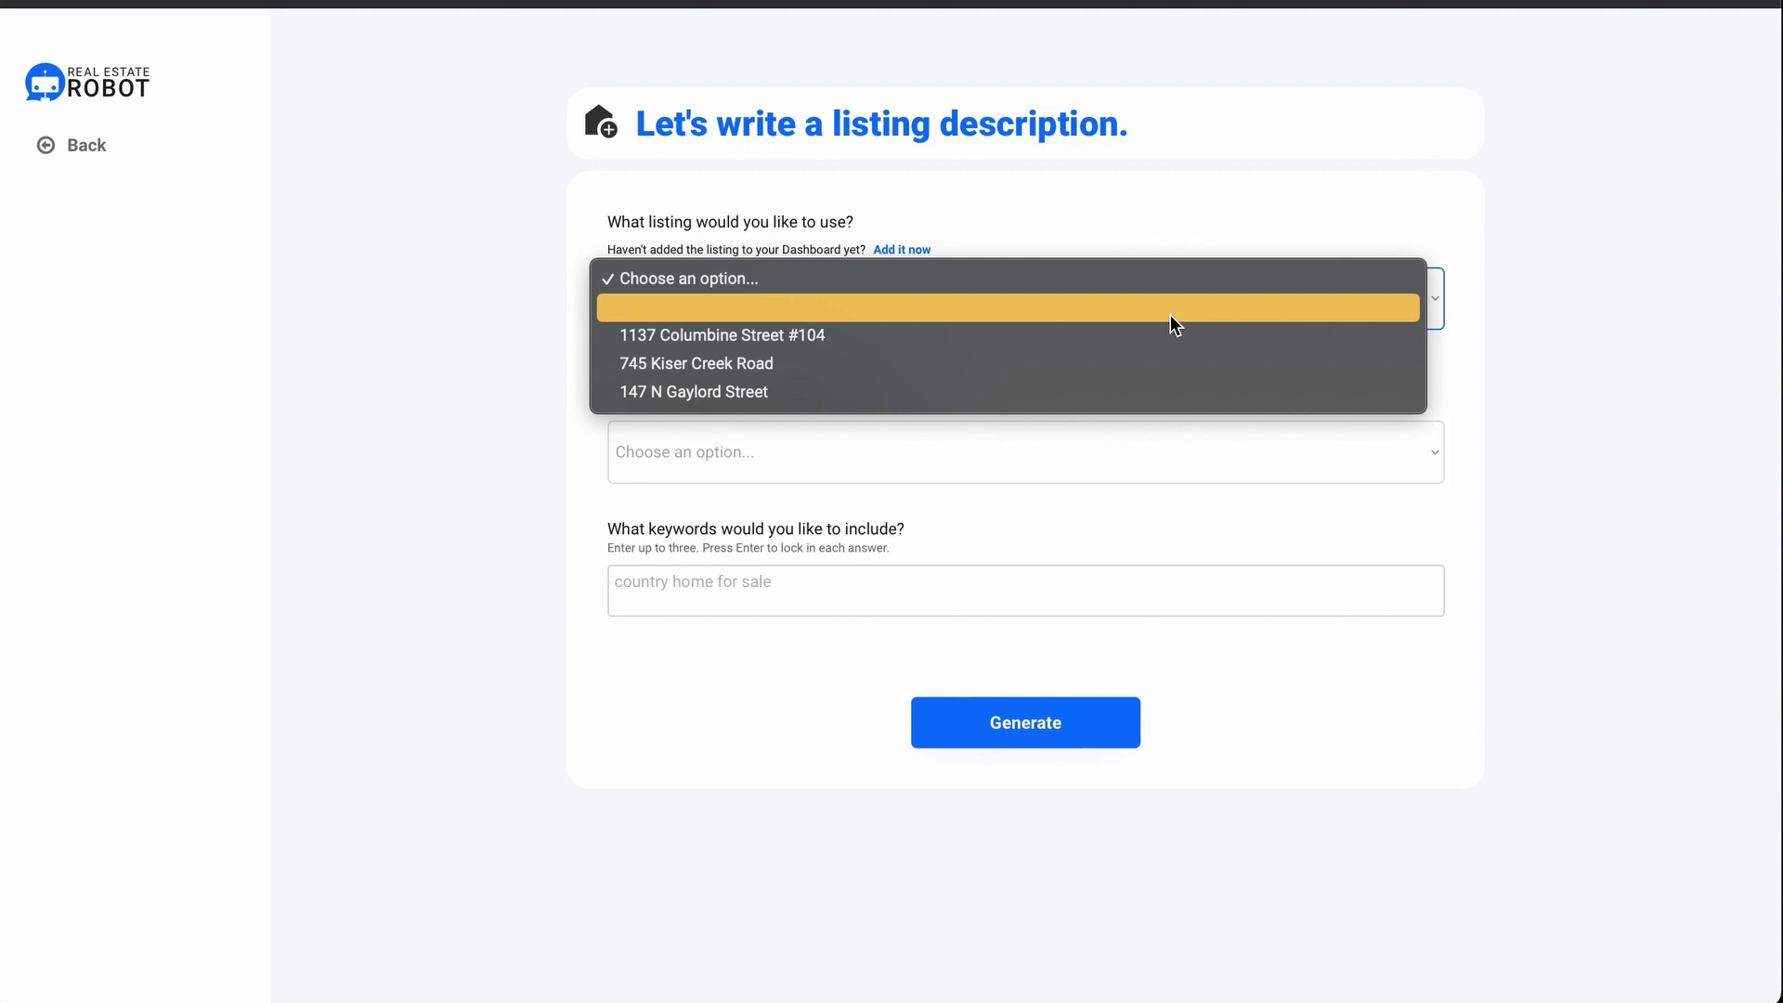
left_click(1167, 372)
left_click(1139, 449)
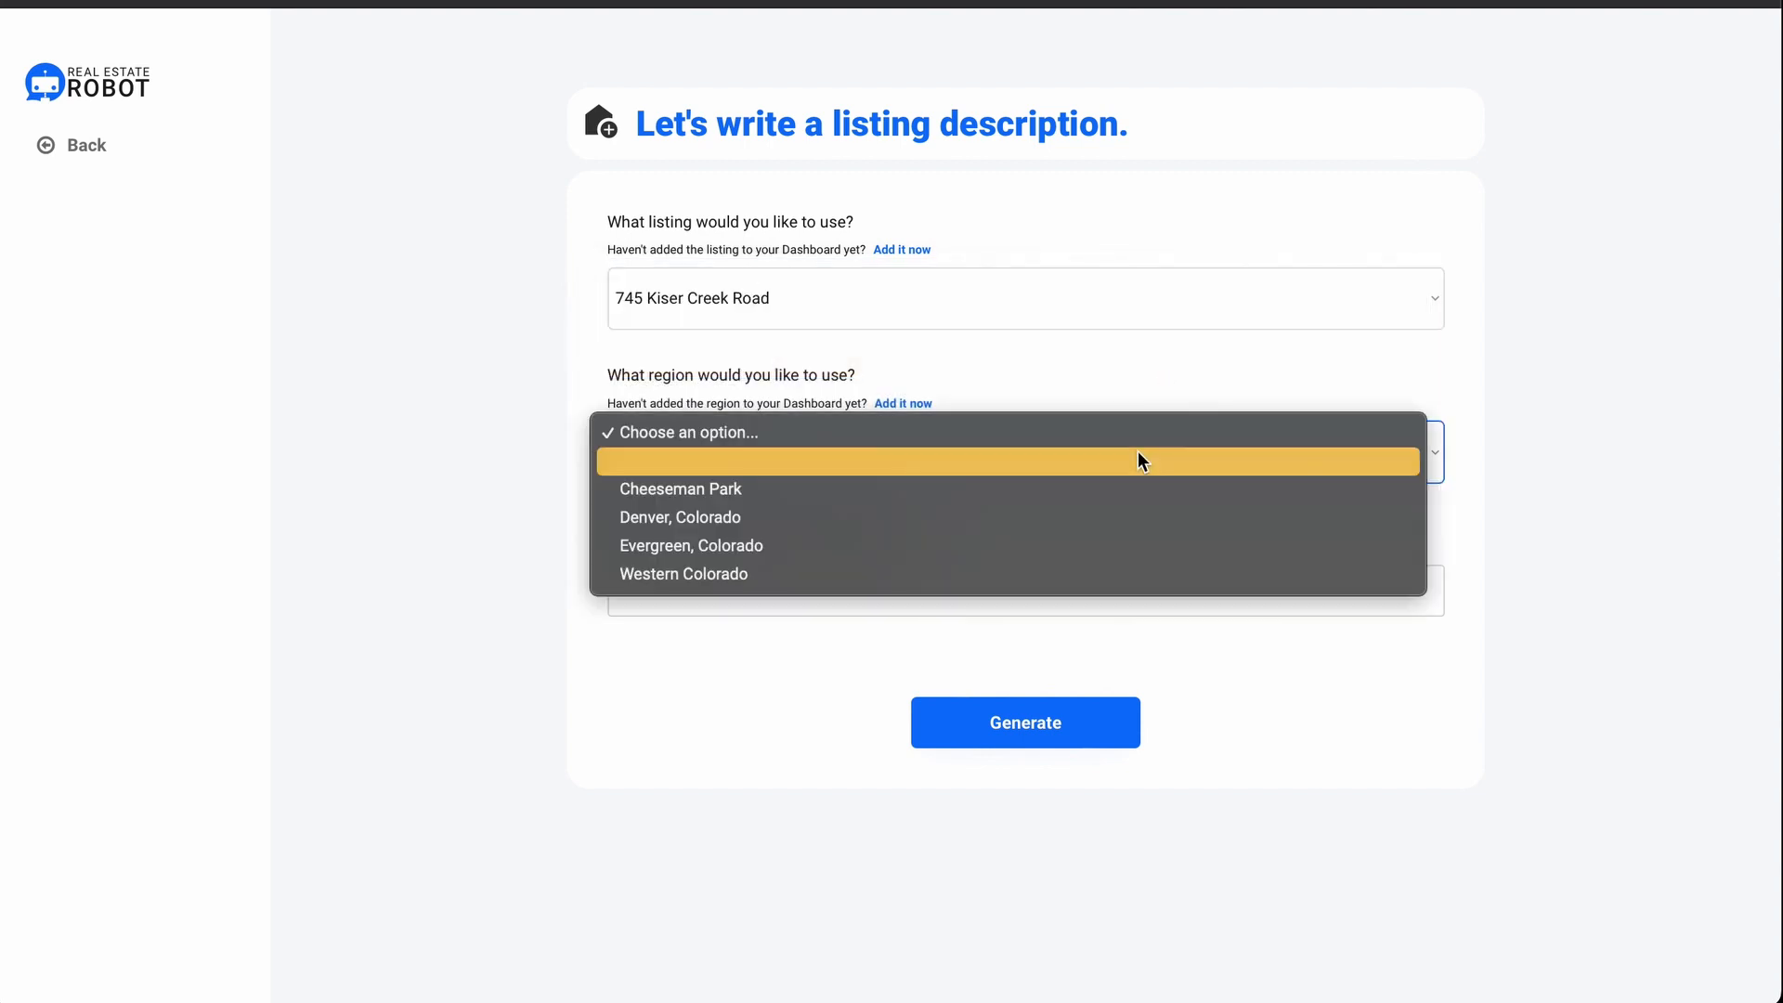
left_click(1129, 543)
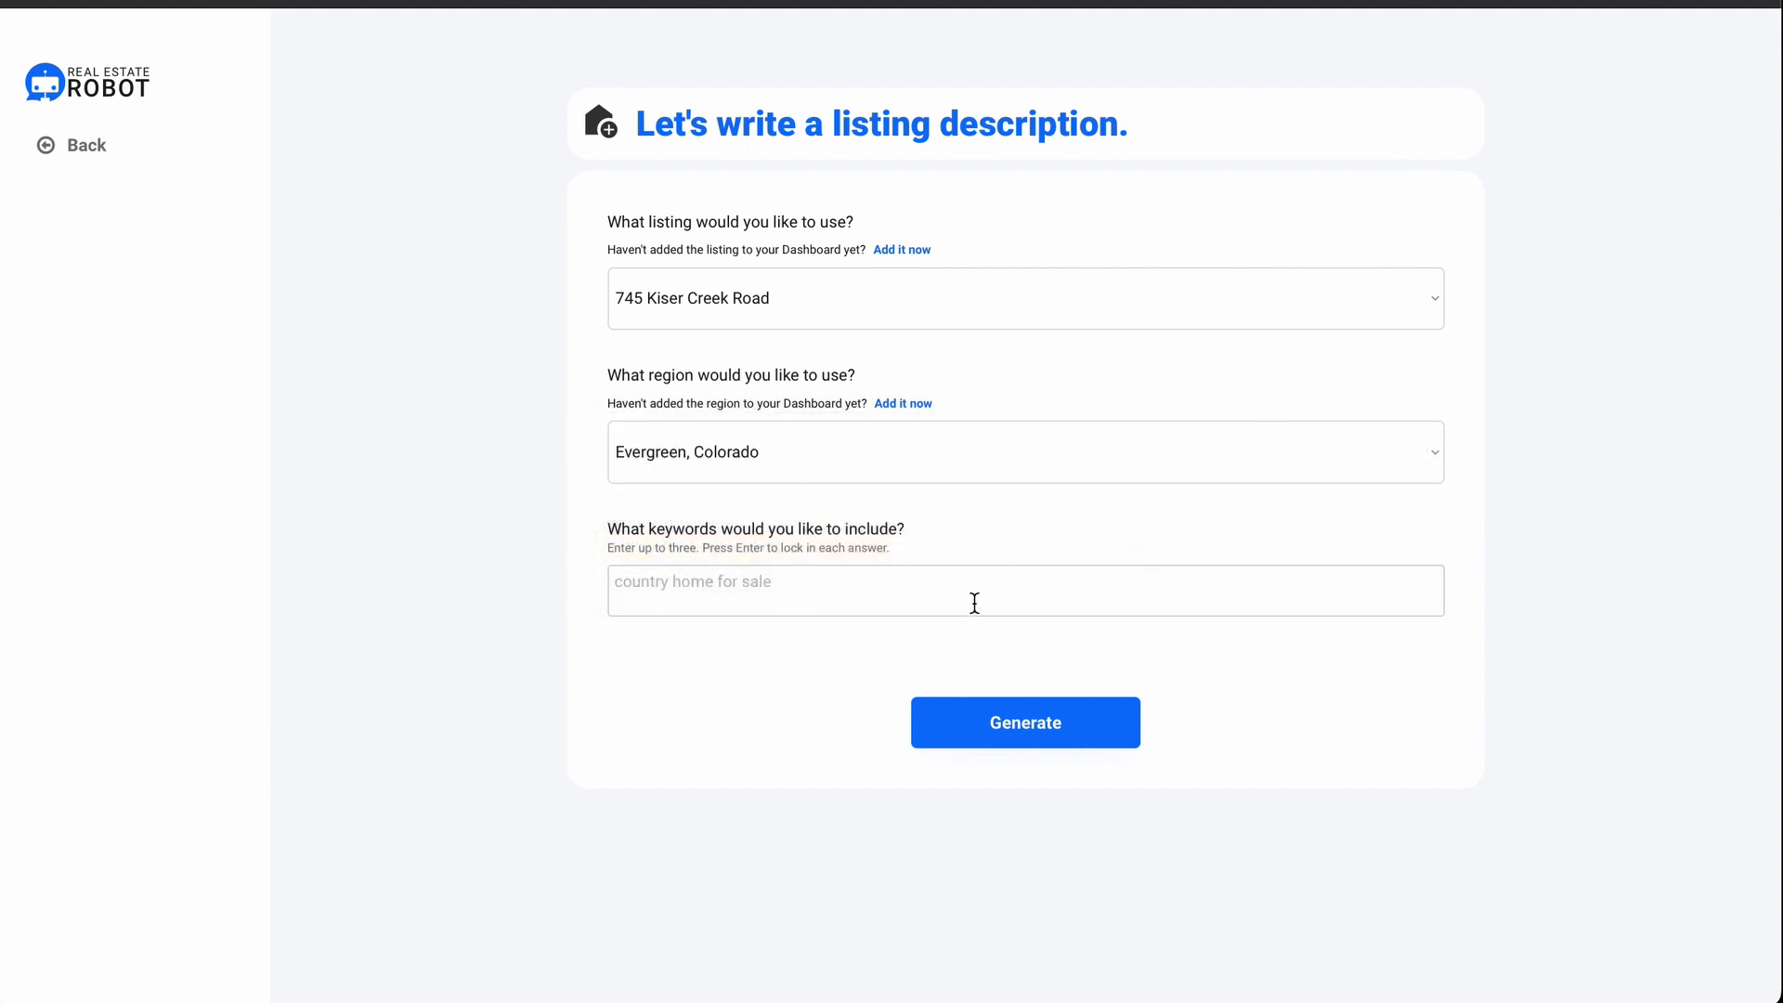
Step: Add the keyword 'mountain home for sale' and generate the description
left_click(978, 592)
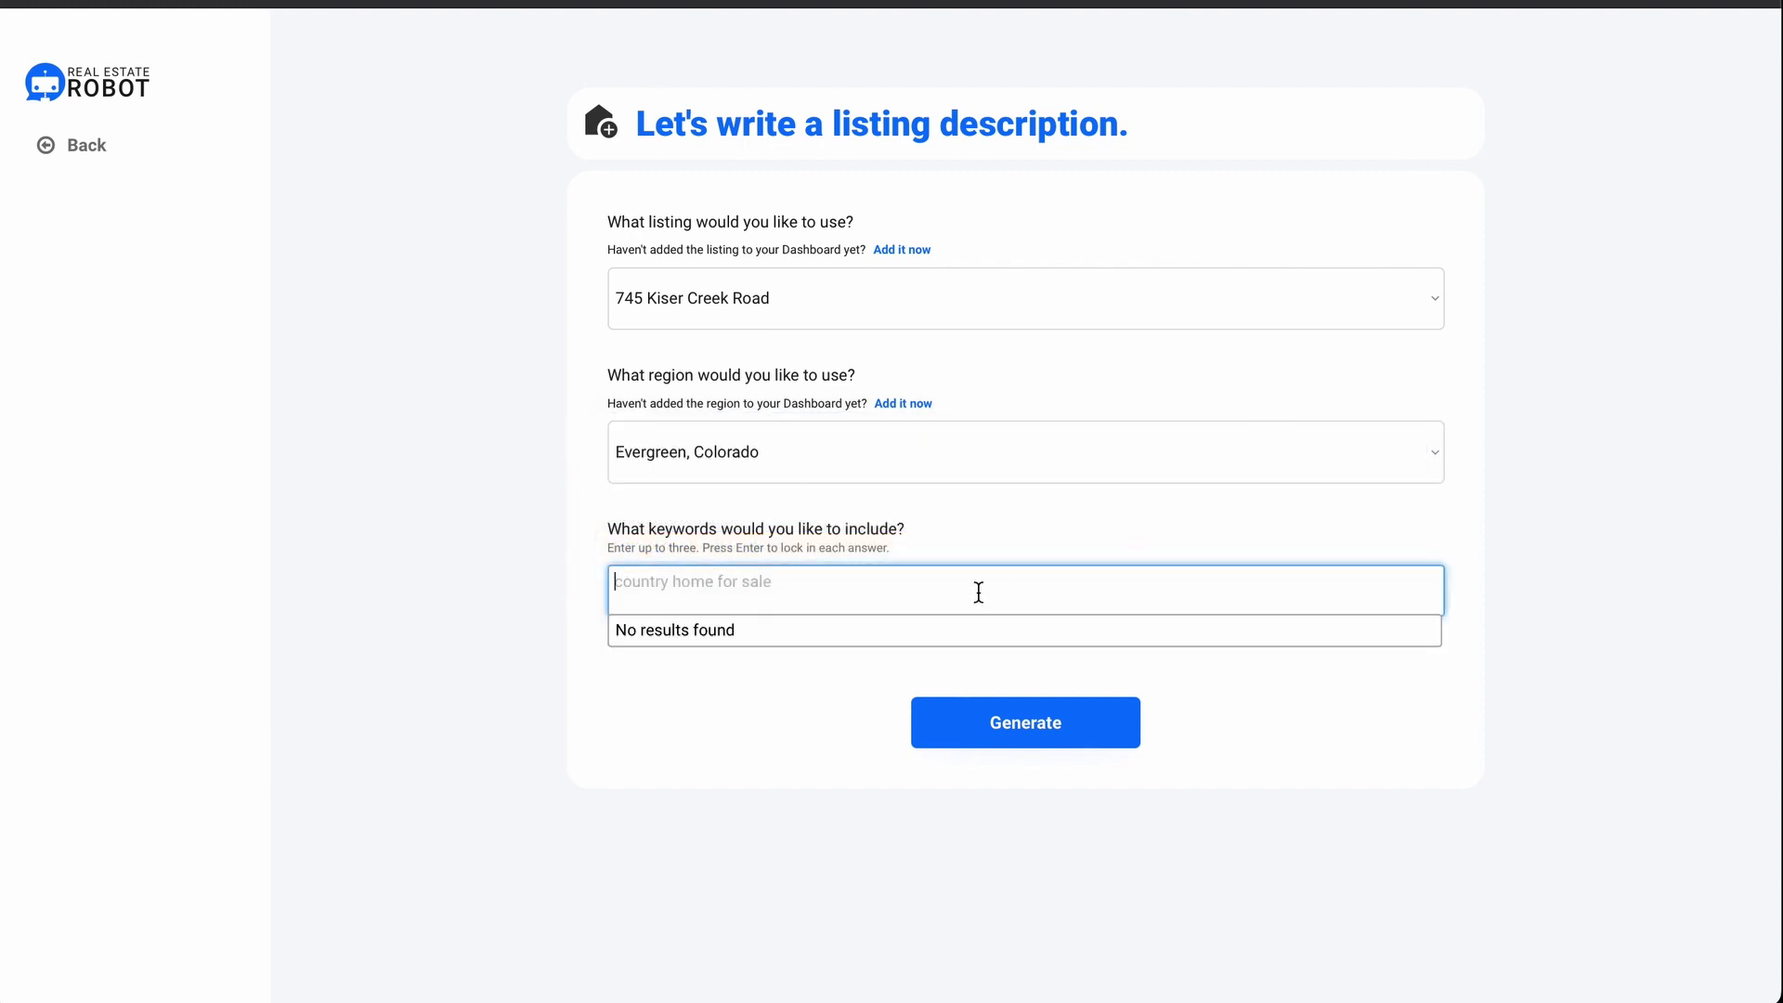
type("mo")
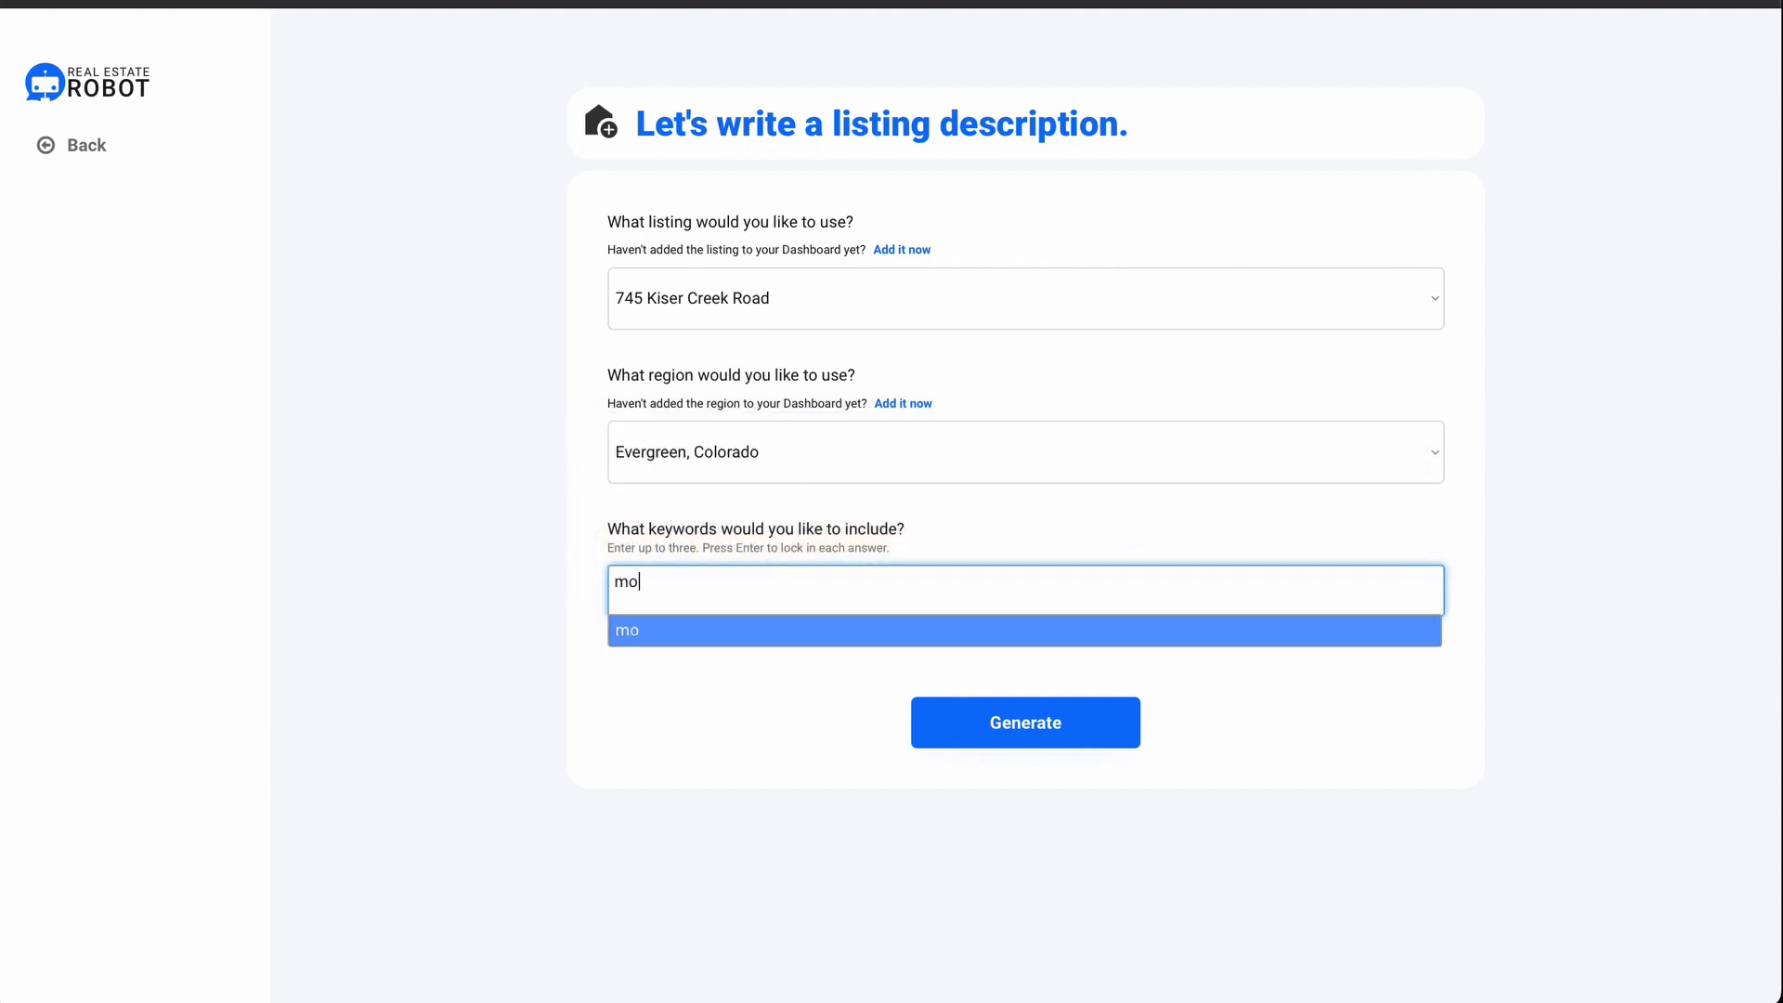
type("untain home for sale")
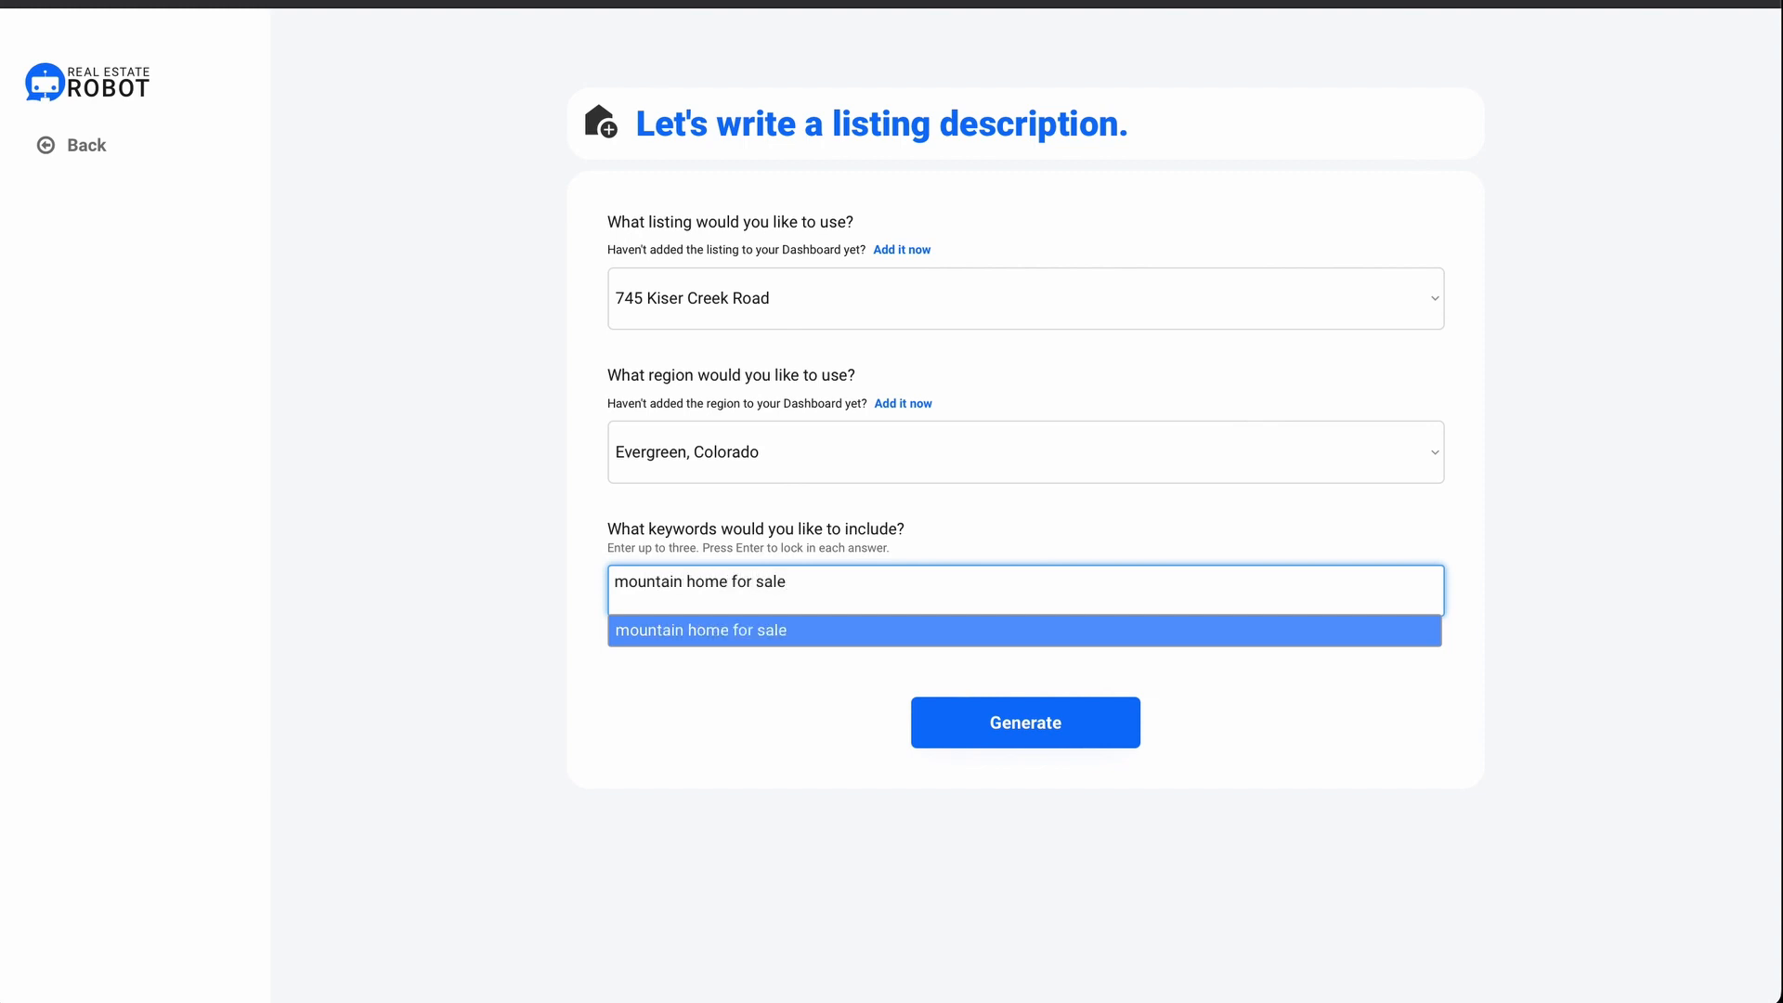
key("Return")
left_click(943, 722)
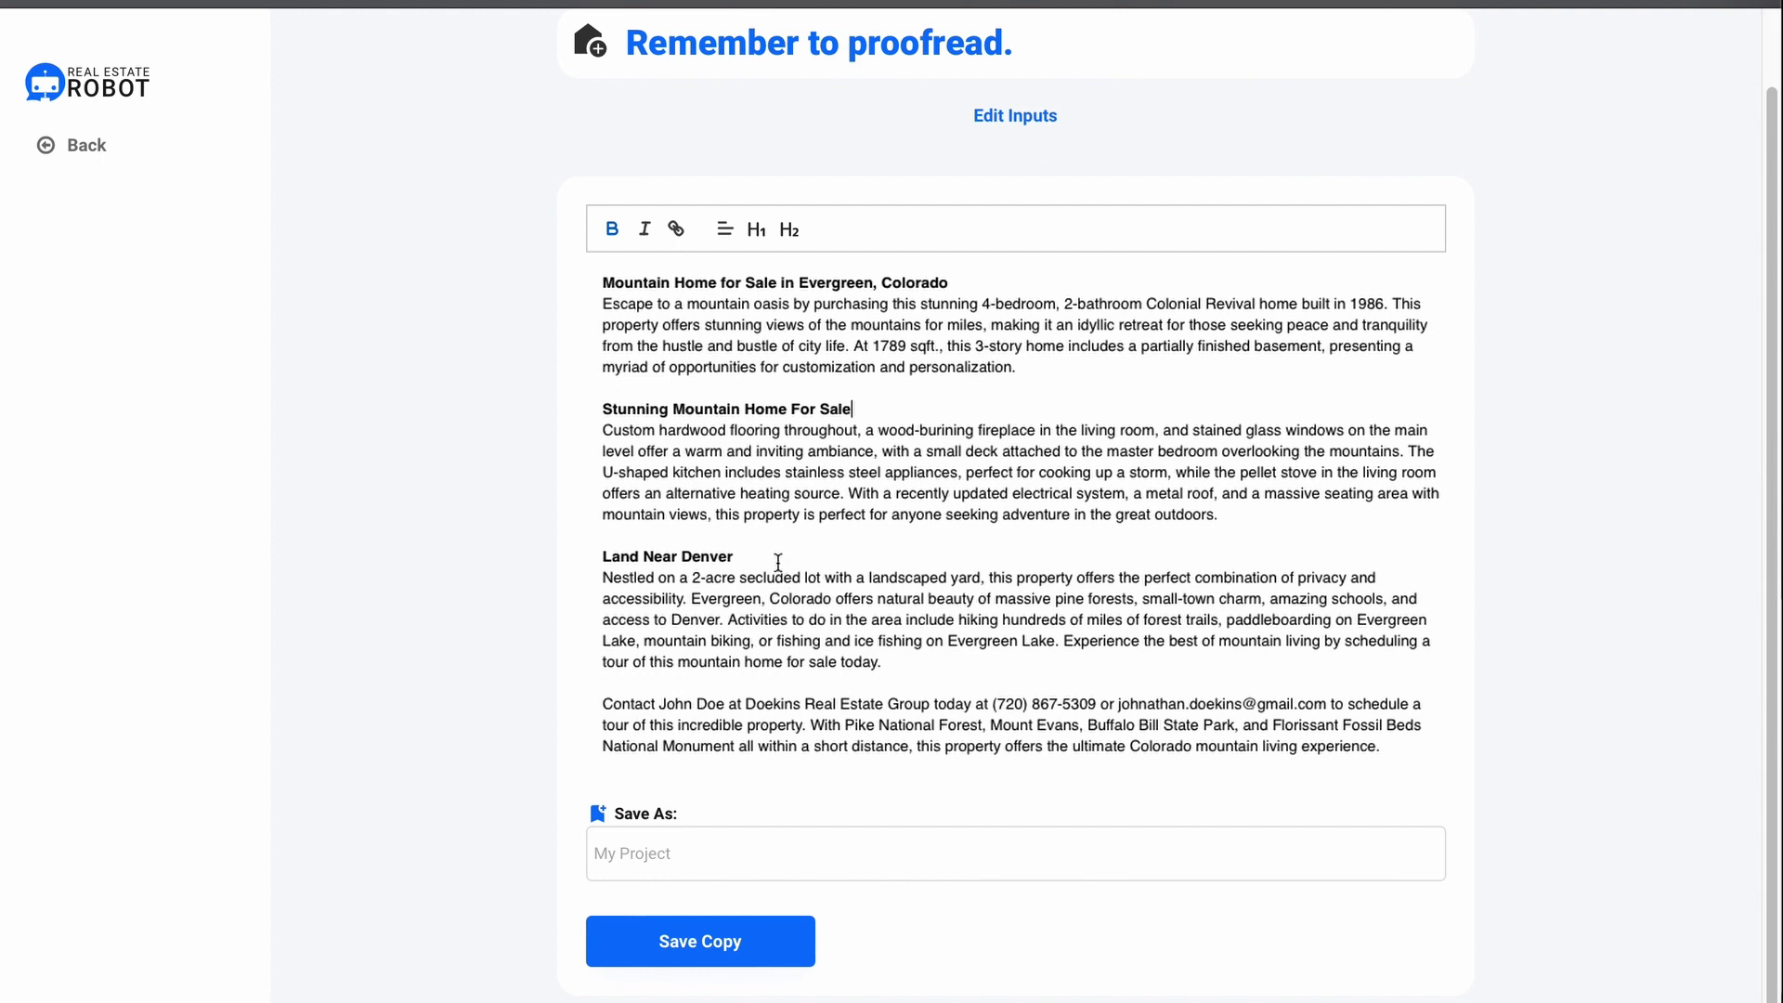
Step: Select the Land Near Denver heading and begin naming the project 'Mountain Home for S'
triple_click(688, 554)
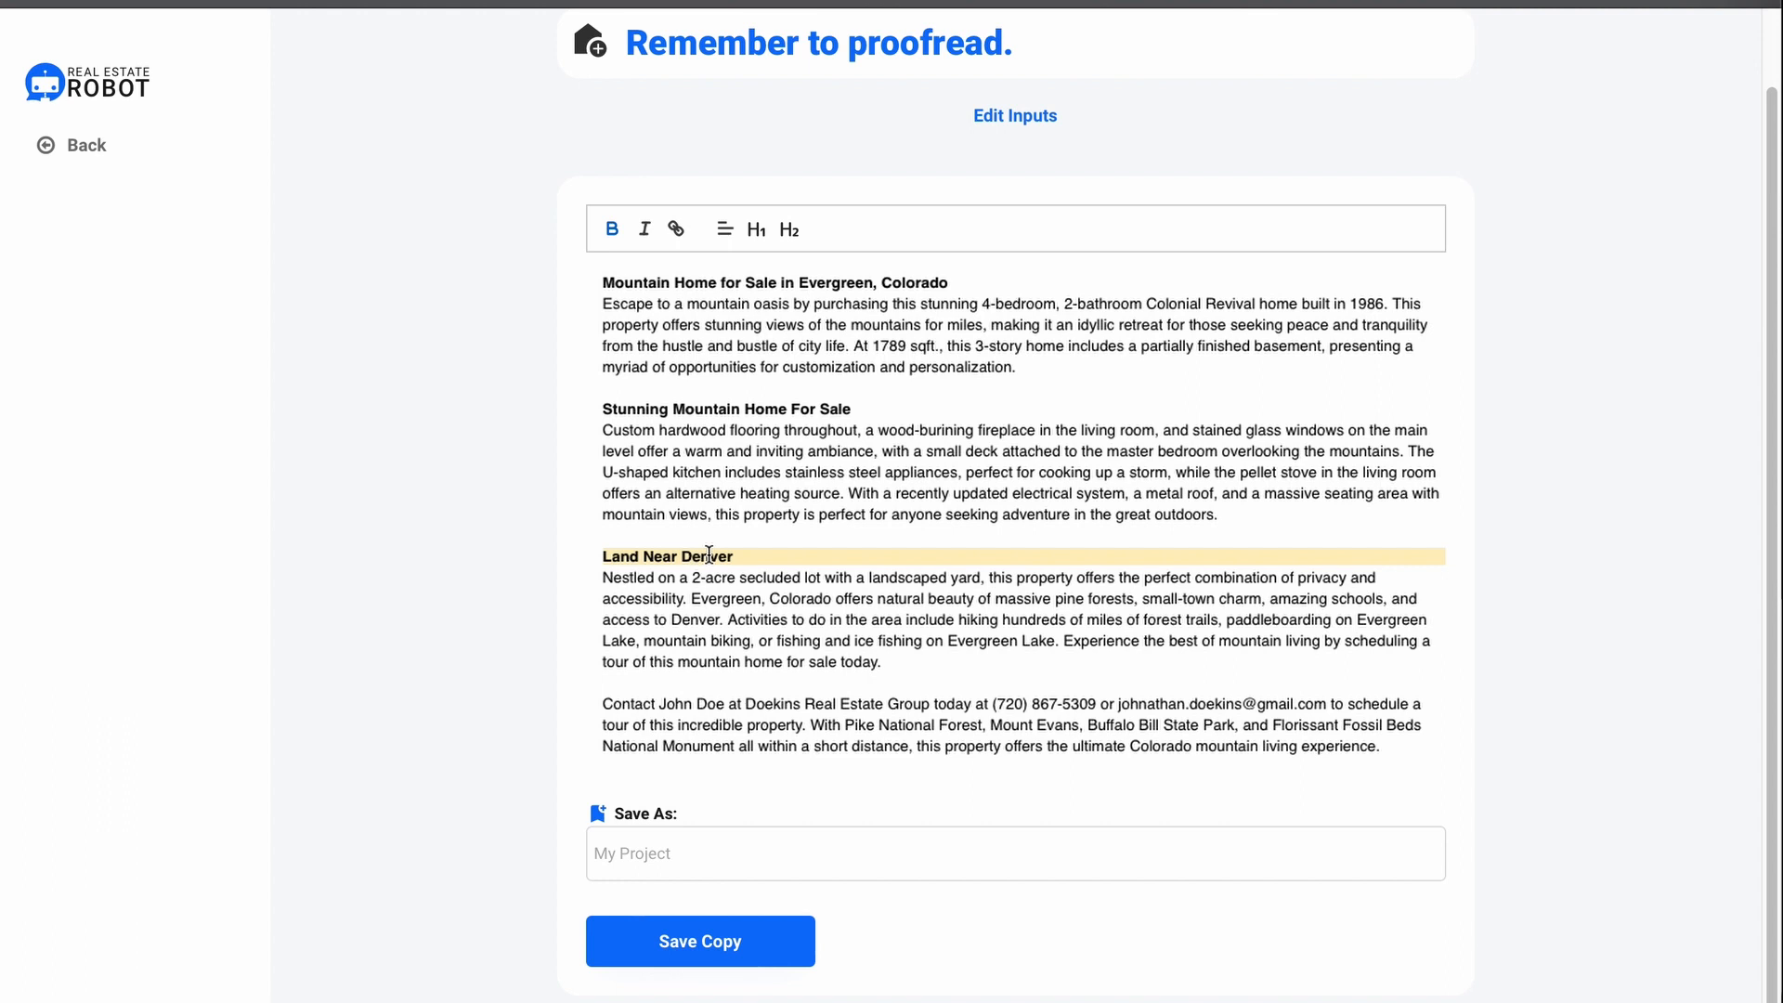
left_click(677, 847)
type("Mountain H")
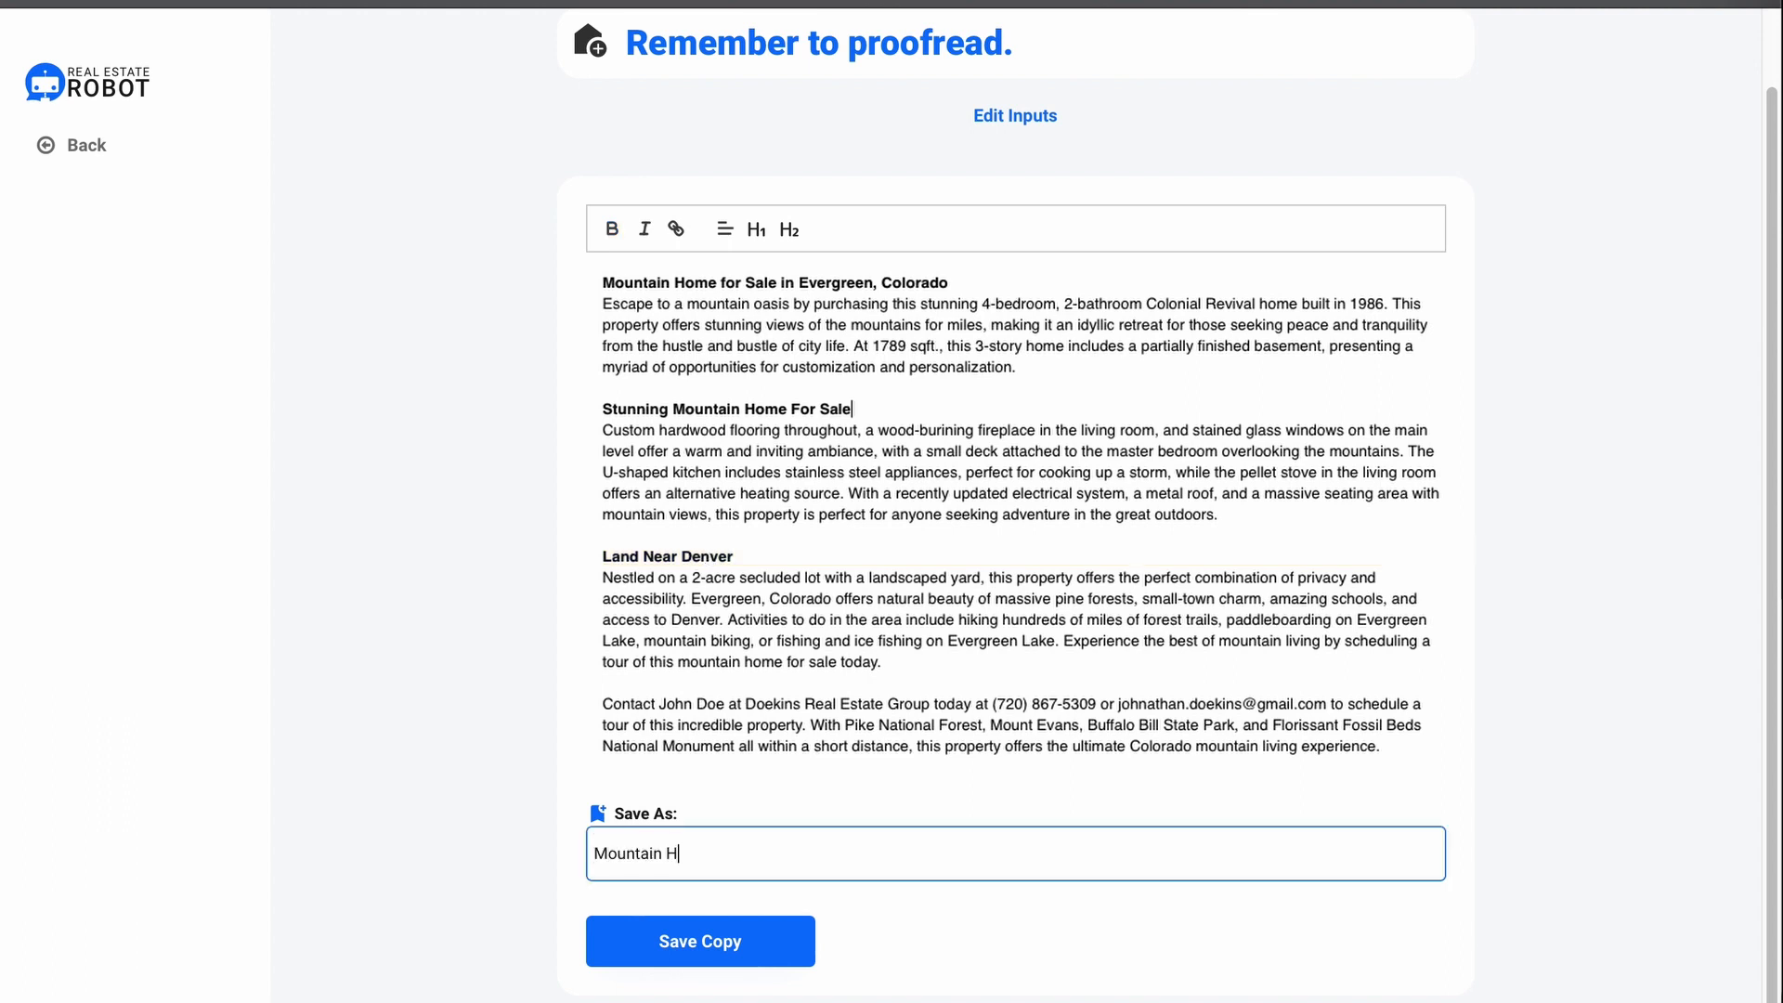
type("ome for S")
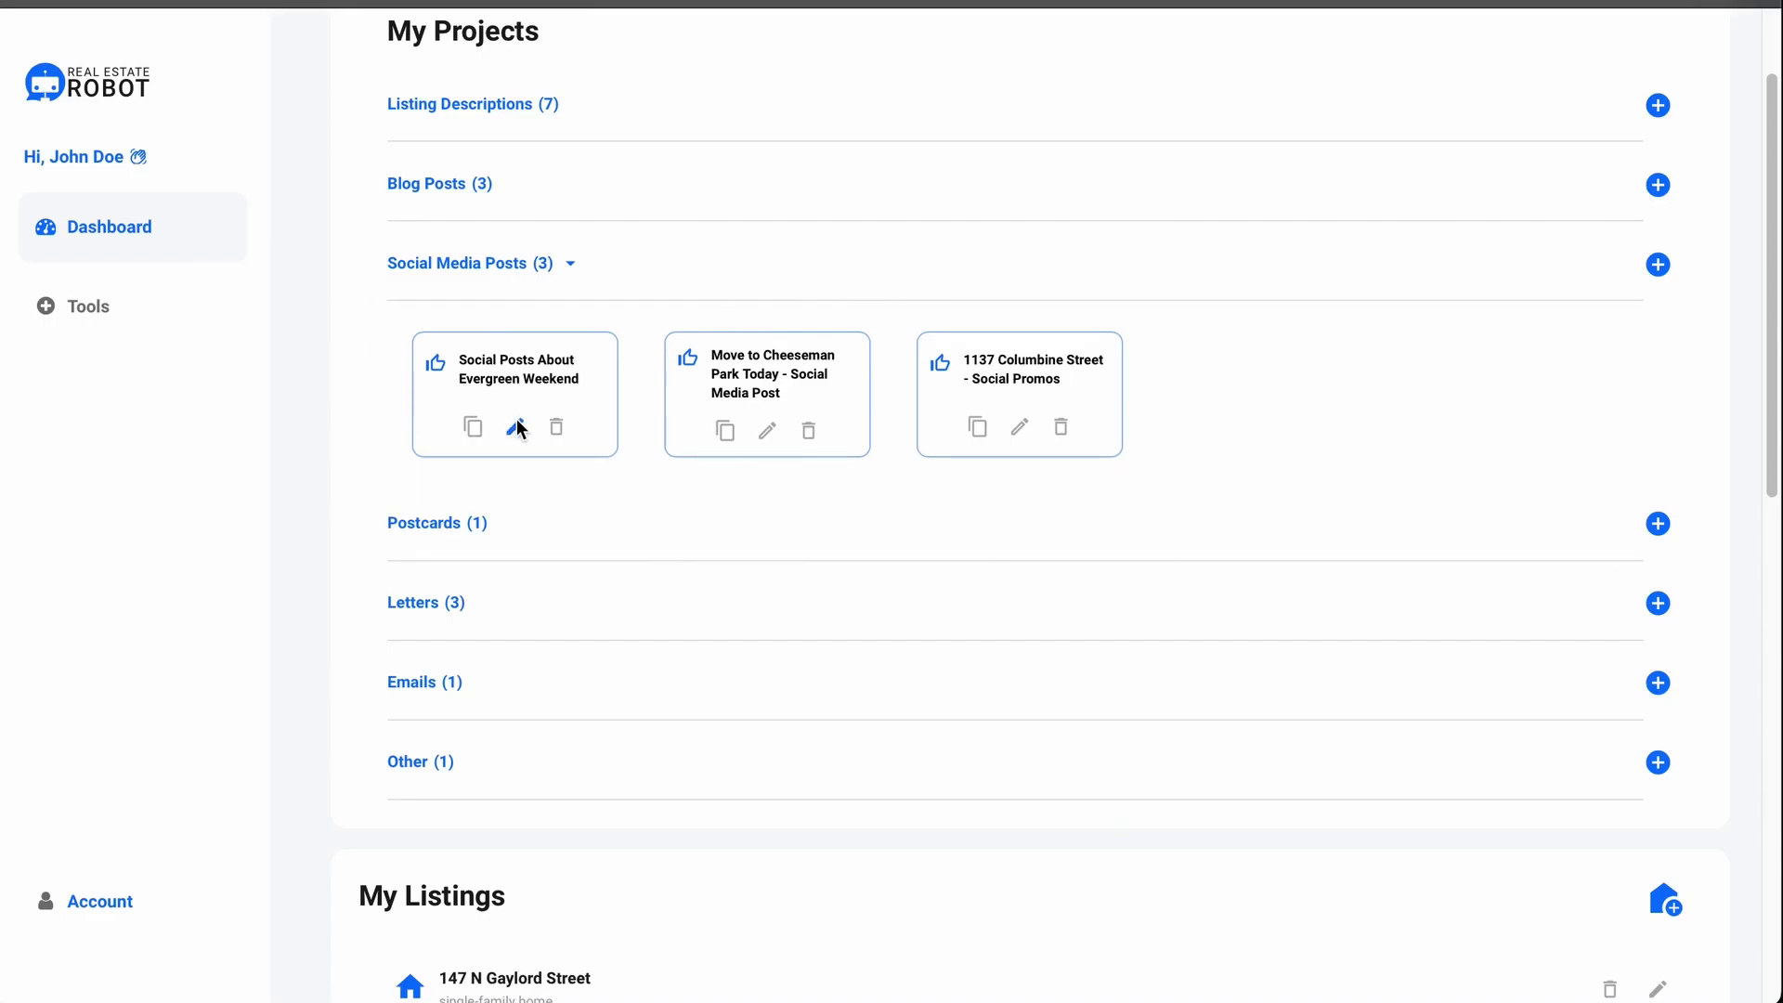
Step: Open the Evergreen Weekend social posts and select the Facebook and Instagram hashtag lines
left_click(517, 429)
scroll(708, 418, "down", 3)
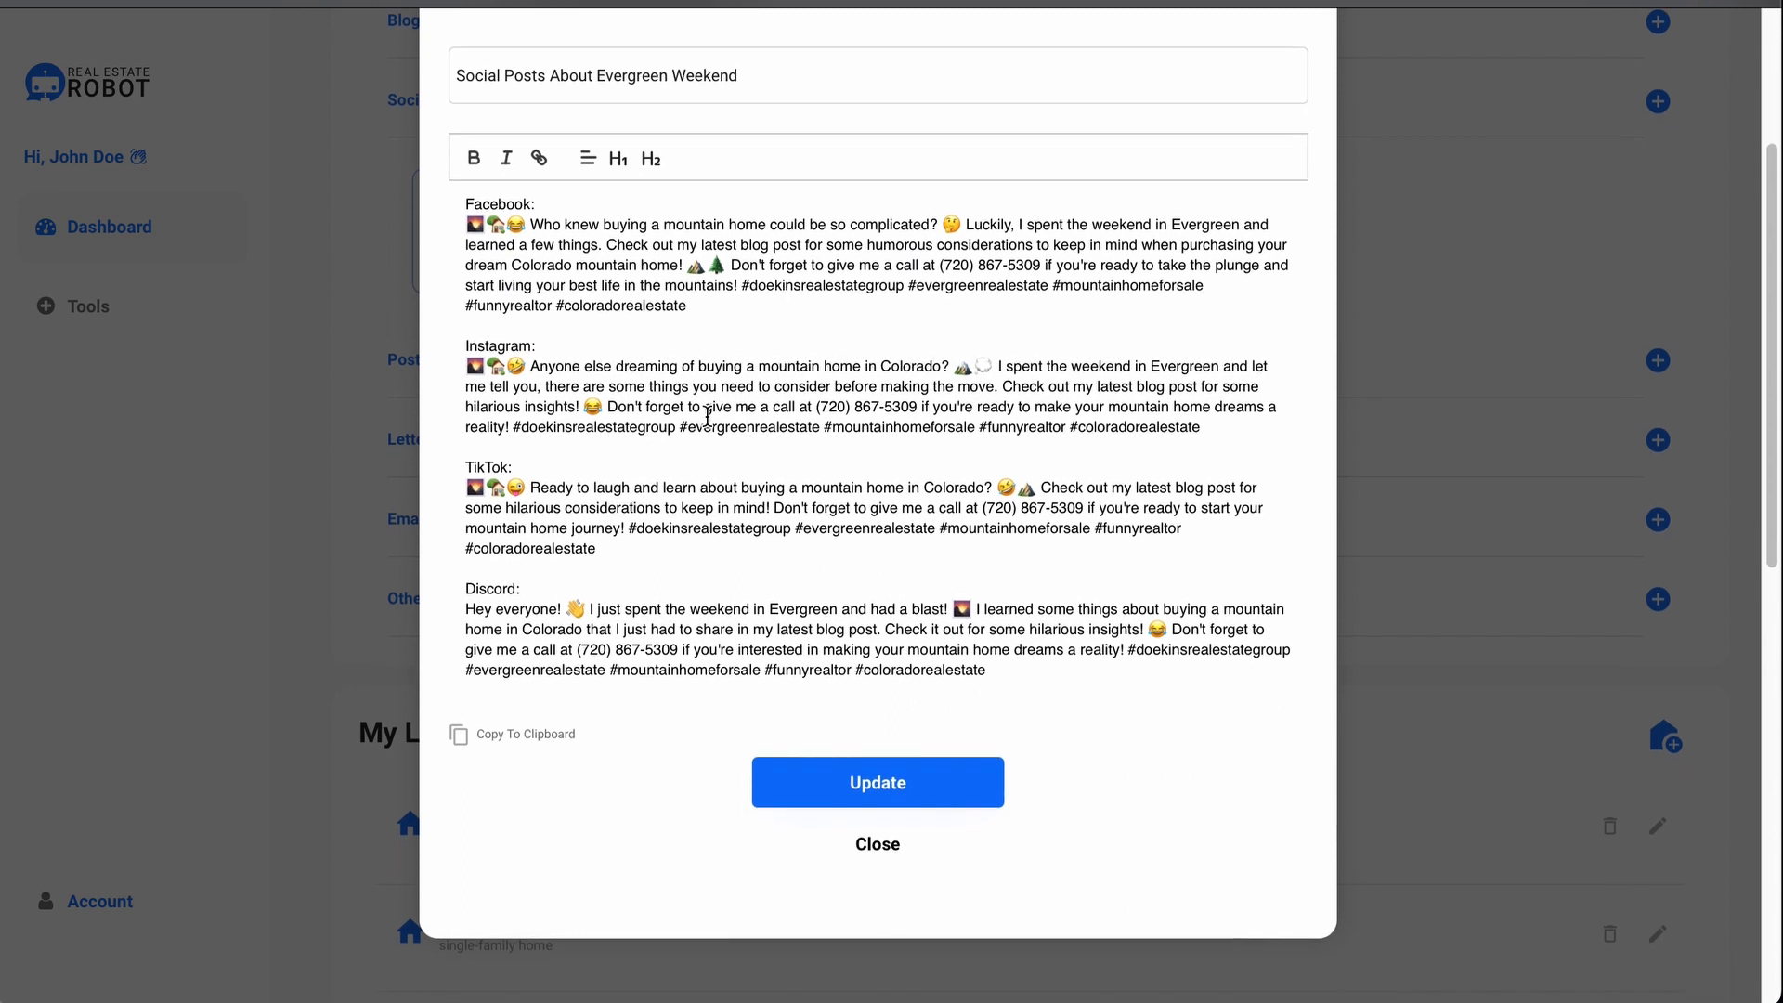
scroll(708, 418, "down", 1)
scroll(708, 416, "up", 3)
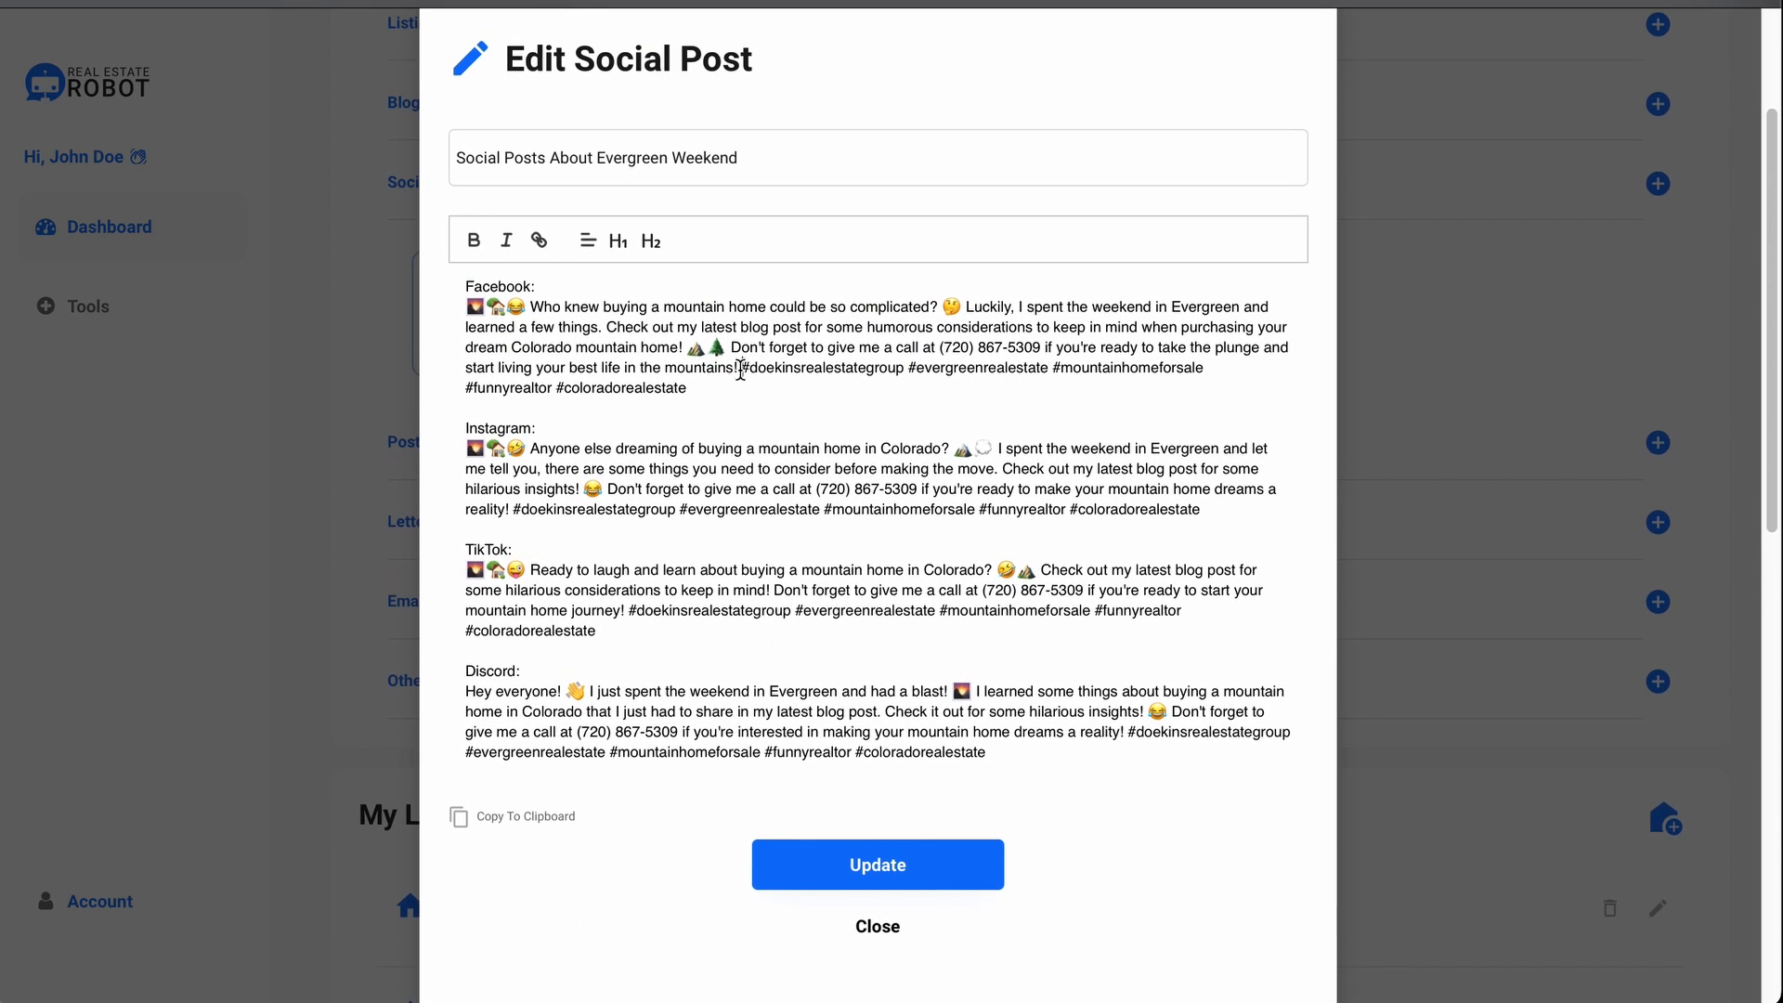
left_click_drag(740, 368, 926, 389)
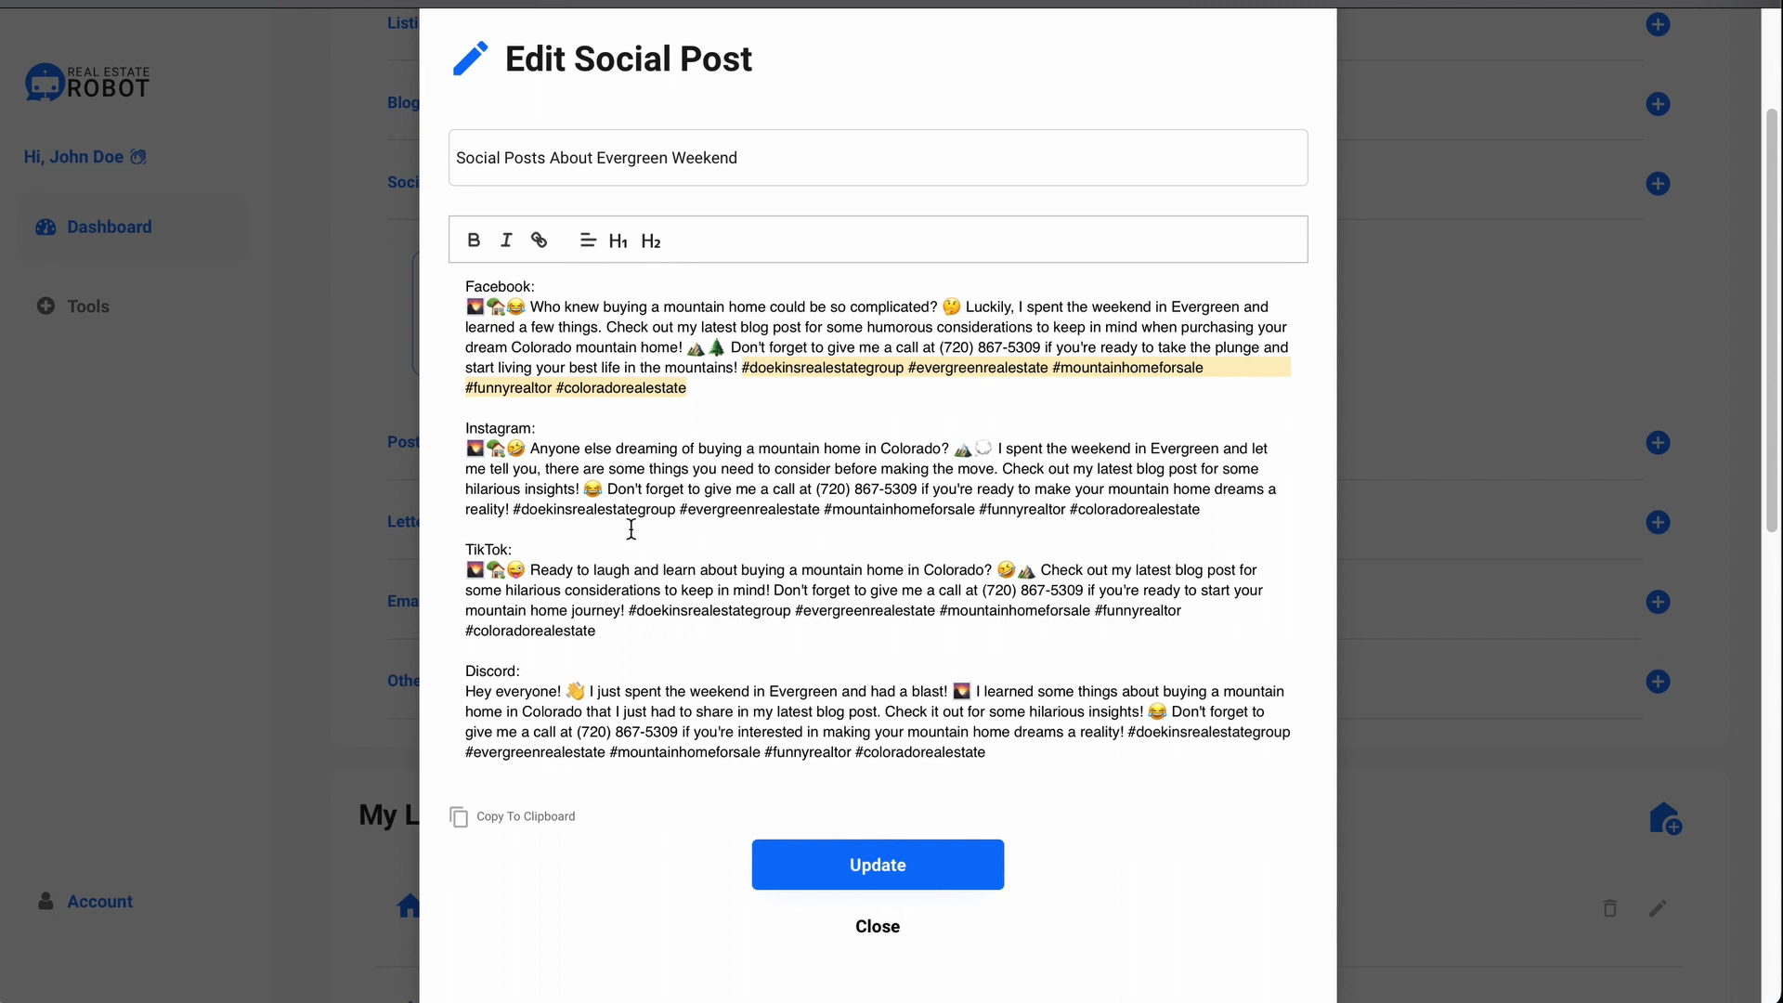
left_click_drag(514, 510, 1201, 510)
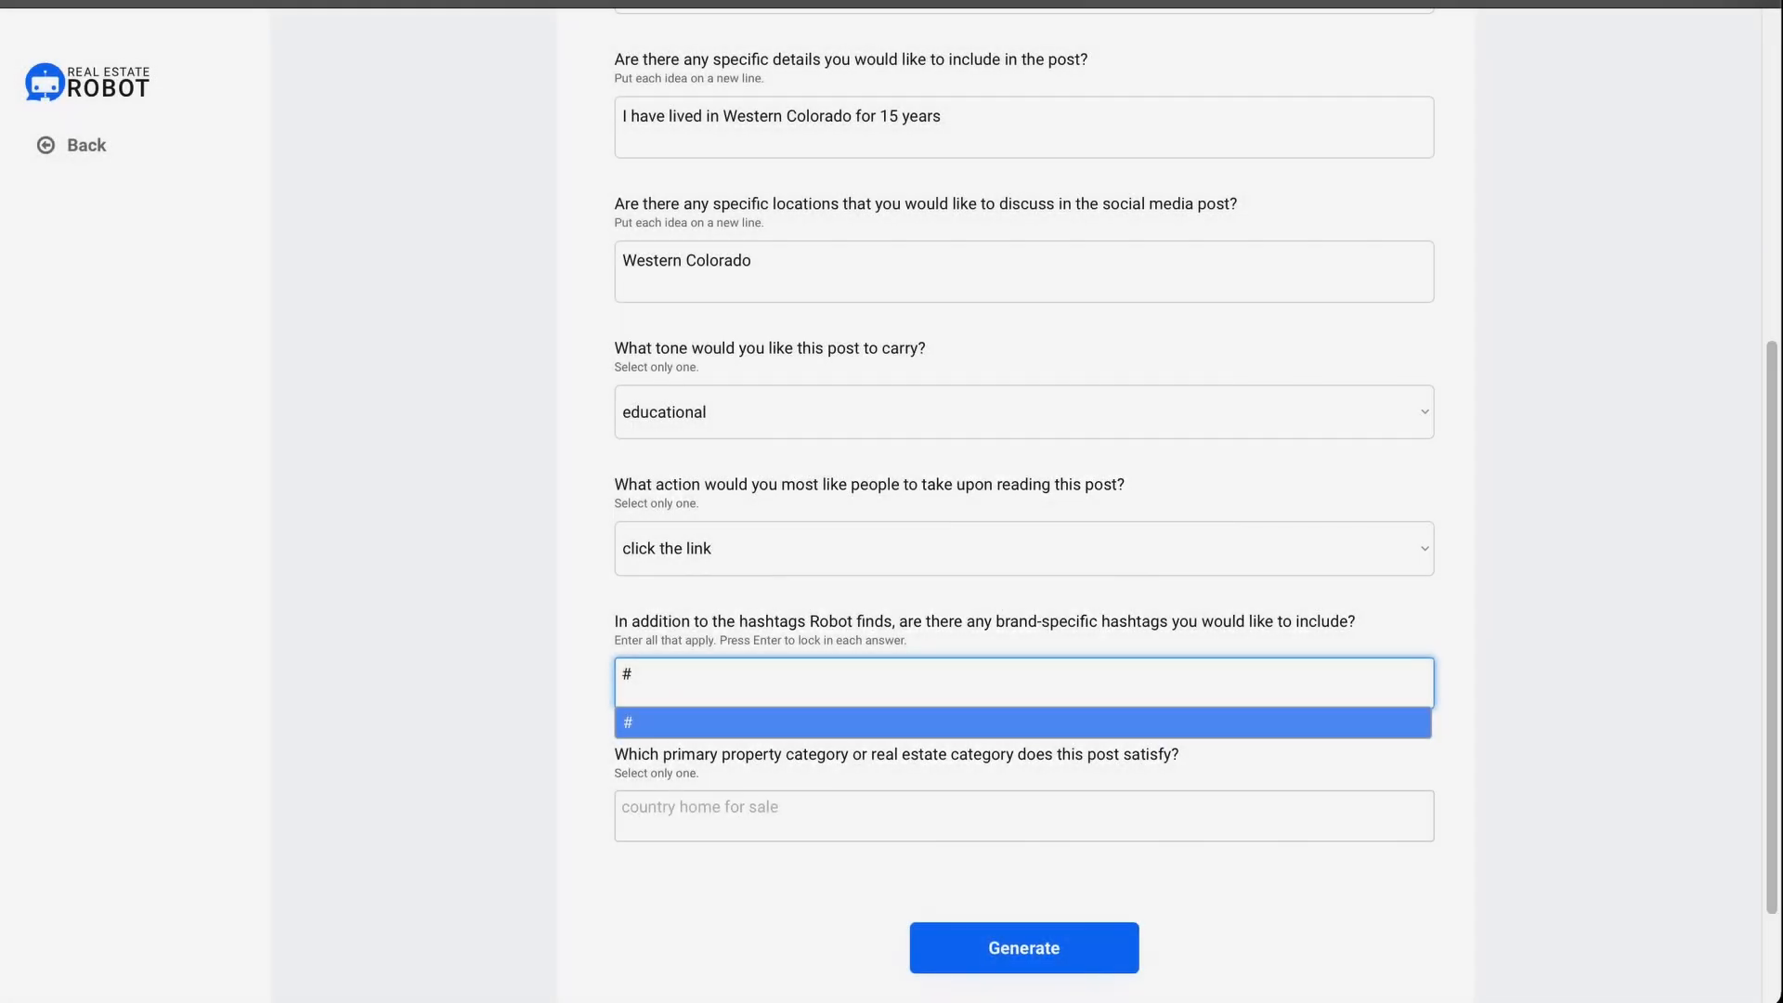
Step: Add brand hashtag #doekinsrealestate, set category to cabin property for sale, and generate the posts
type("doekins")
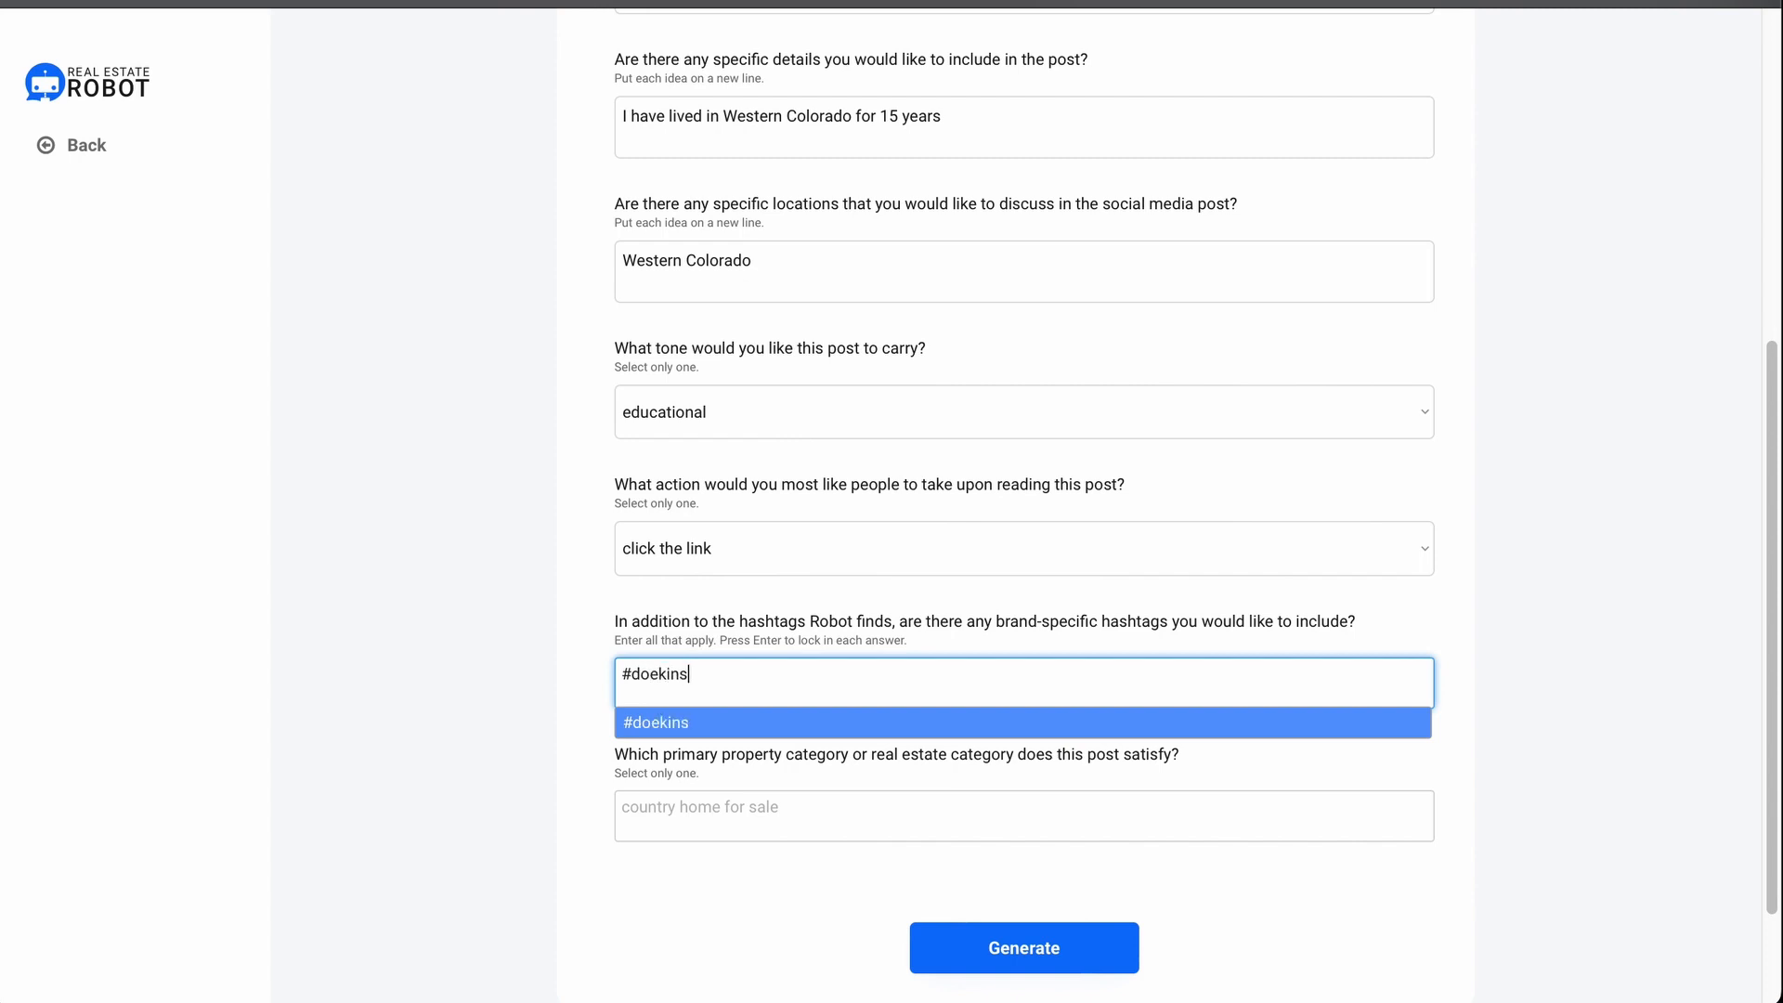
type("realestate")
key("Return")
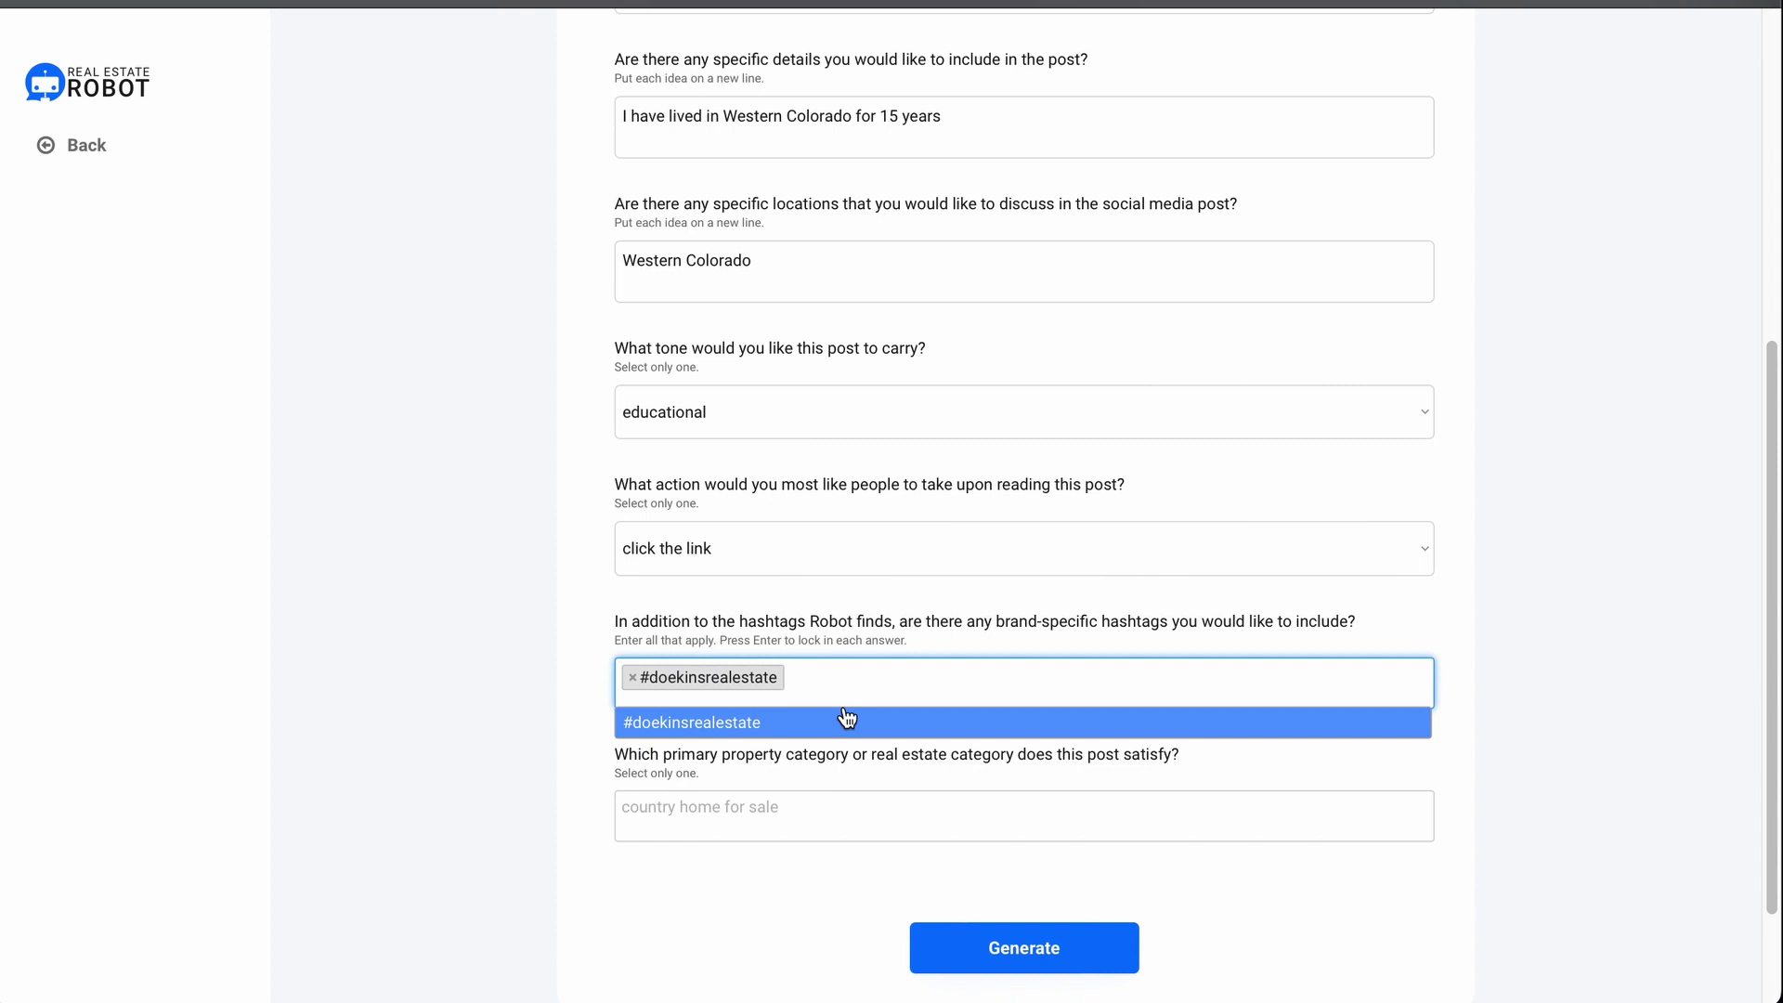
left_click(767, 805)
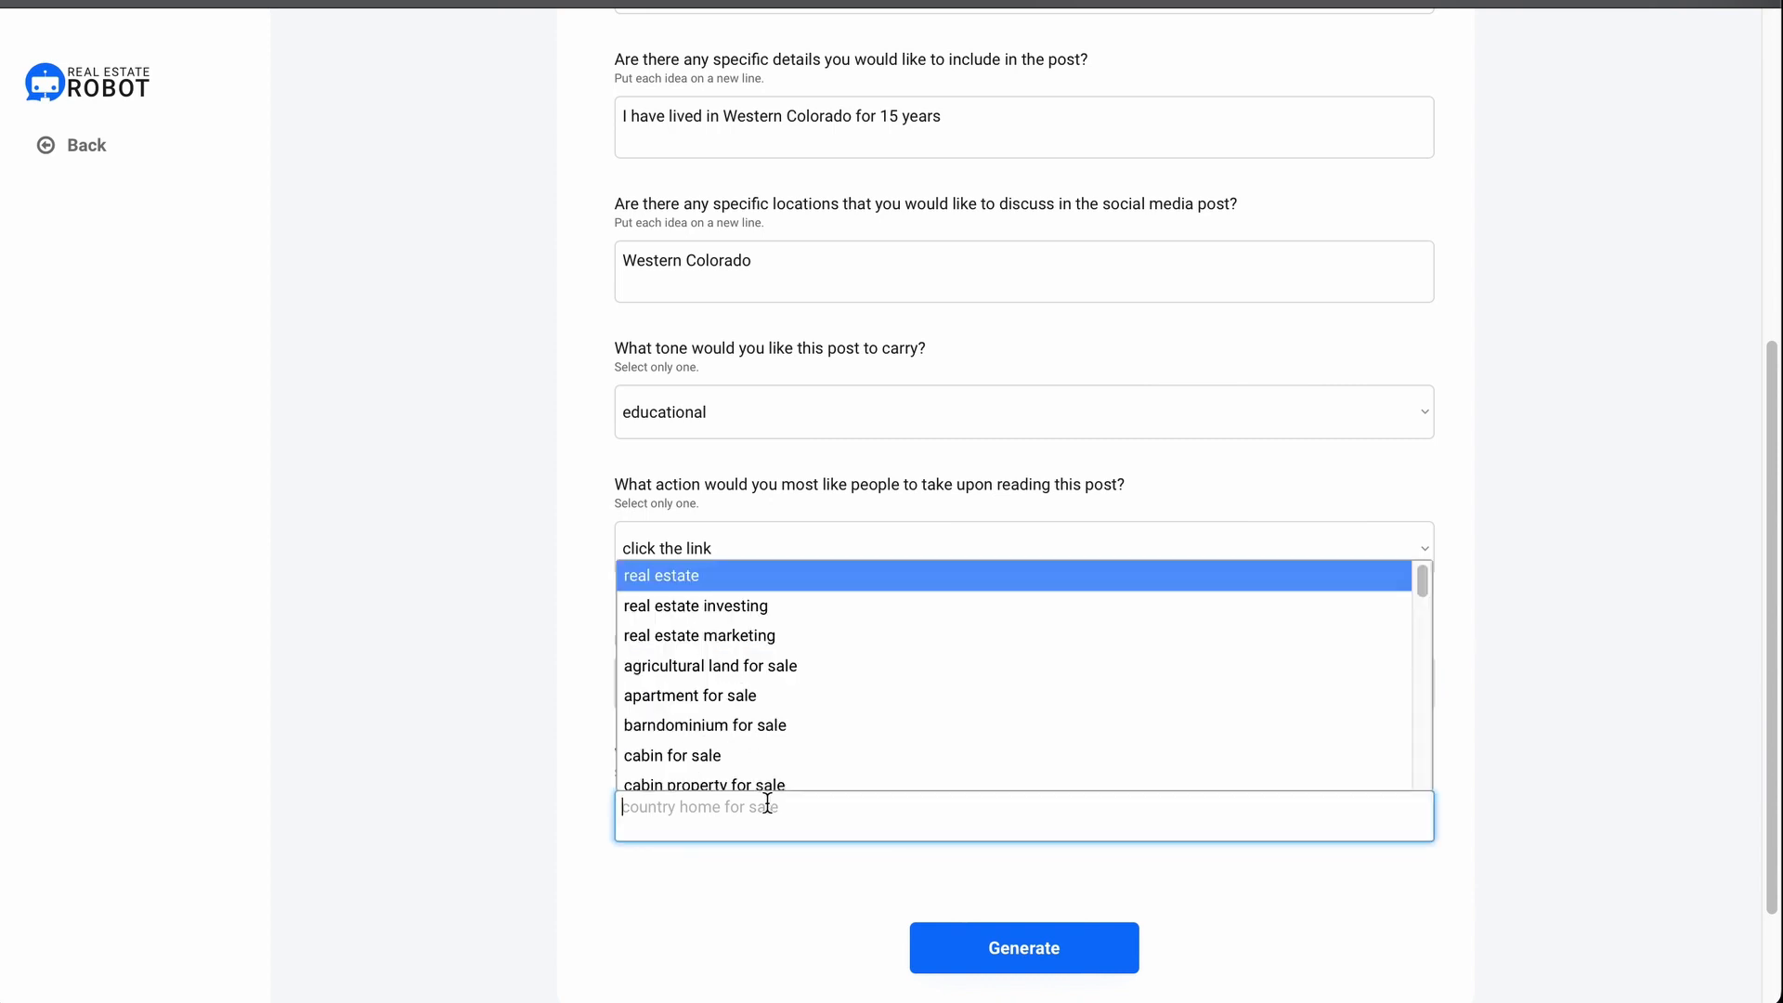
type("cabin")
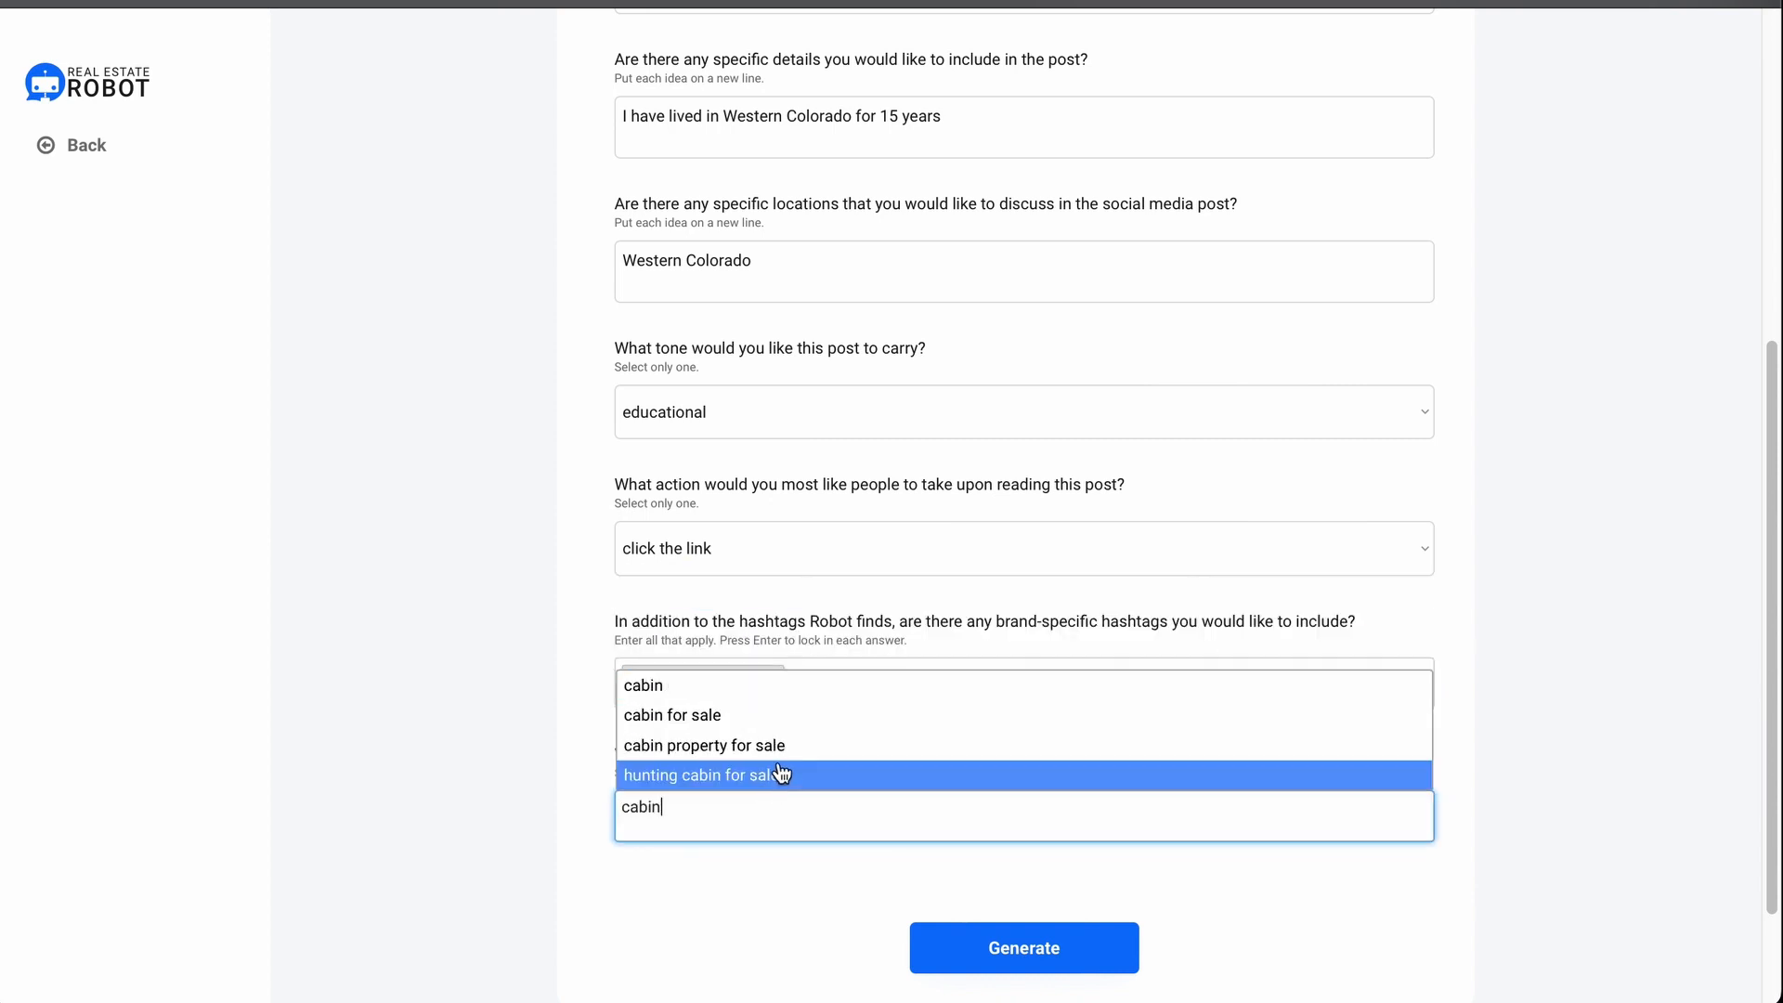
left_click(789, 748)
scroll(828, 617, "down", 2)
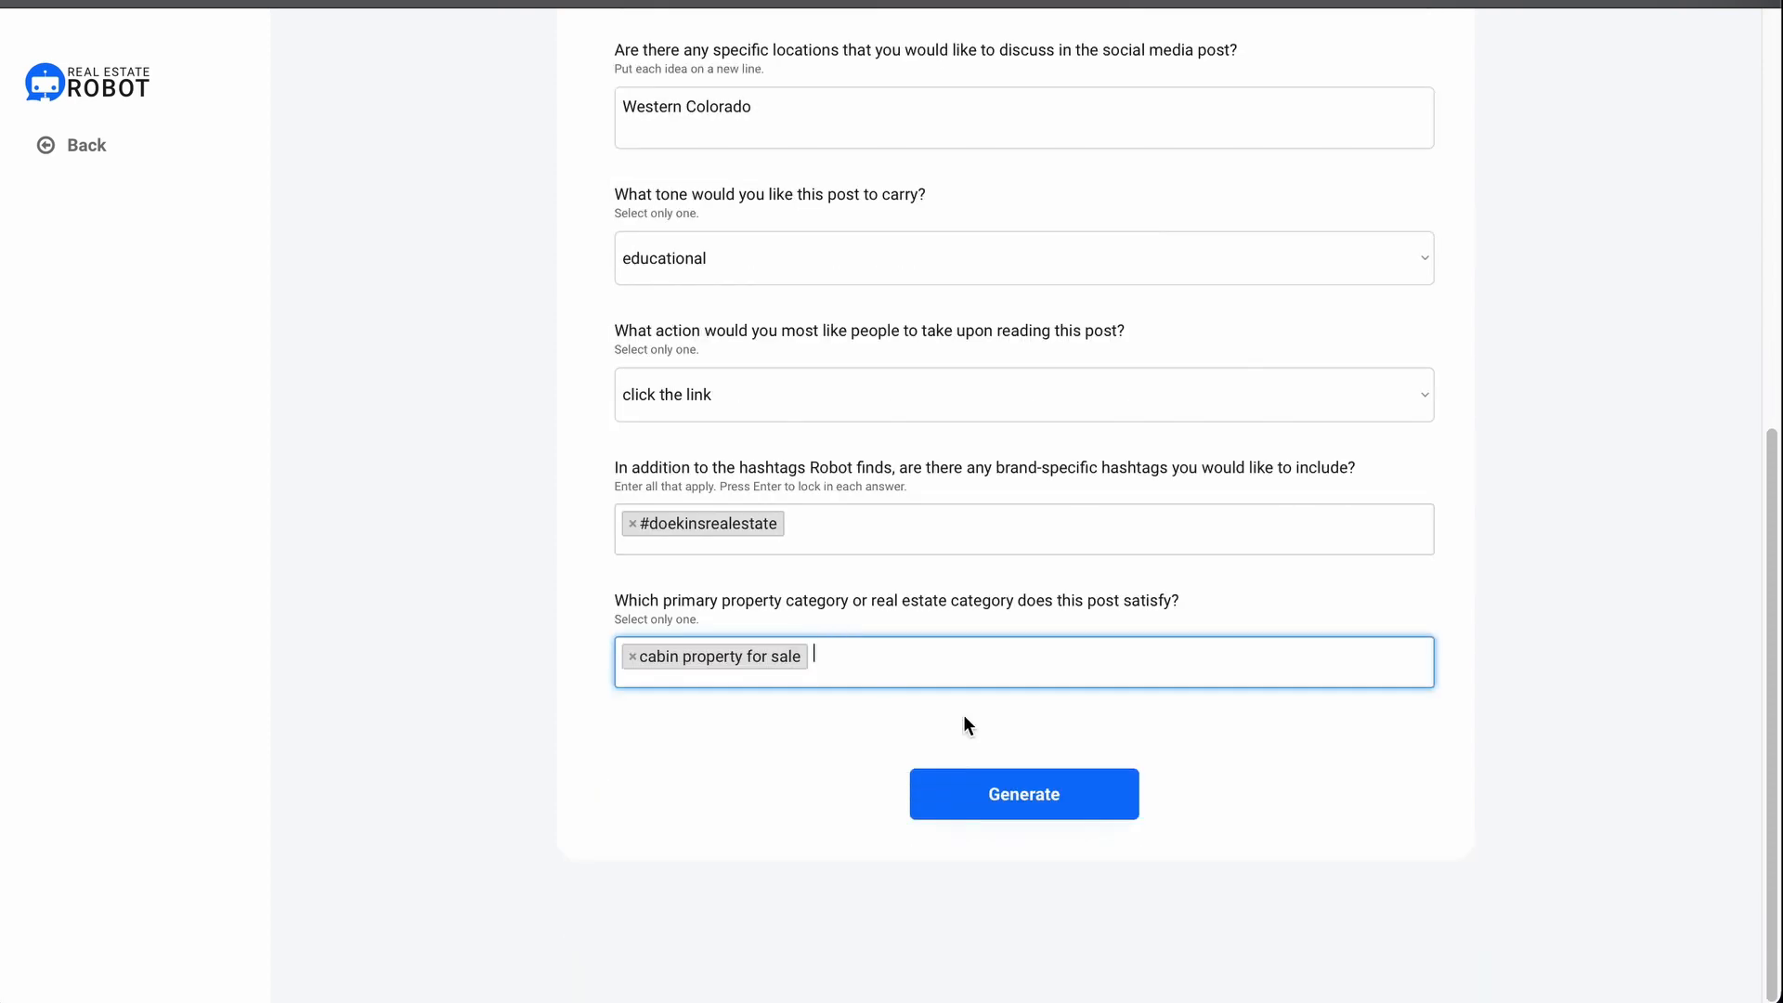
left_click(1033, 804)
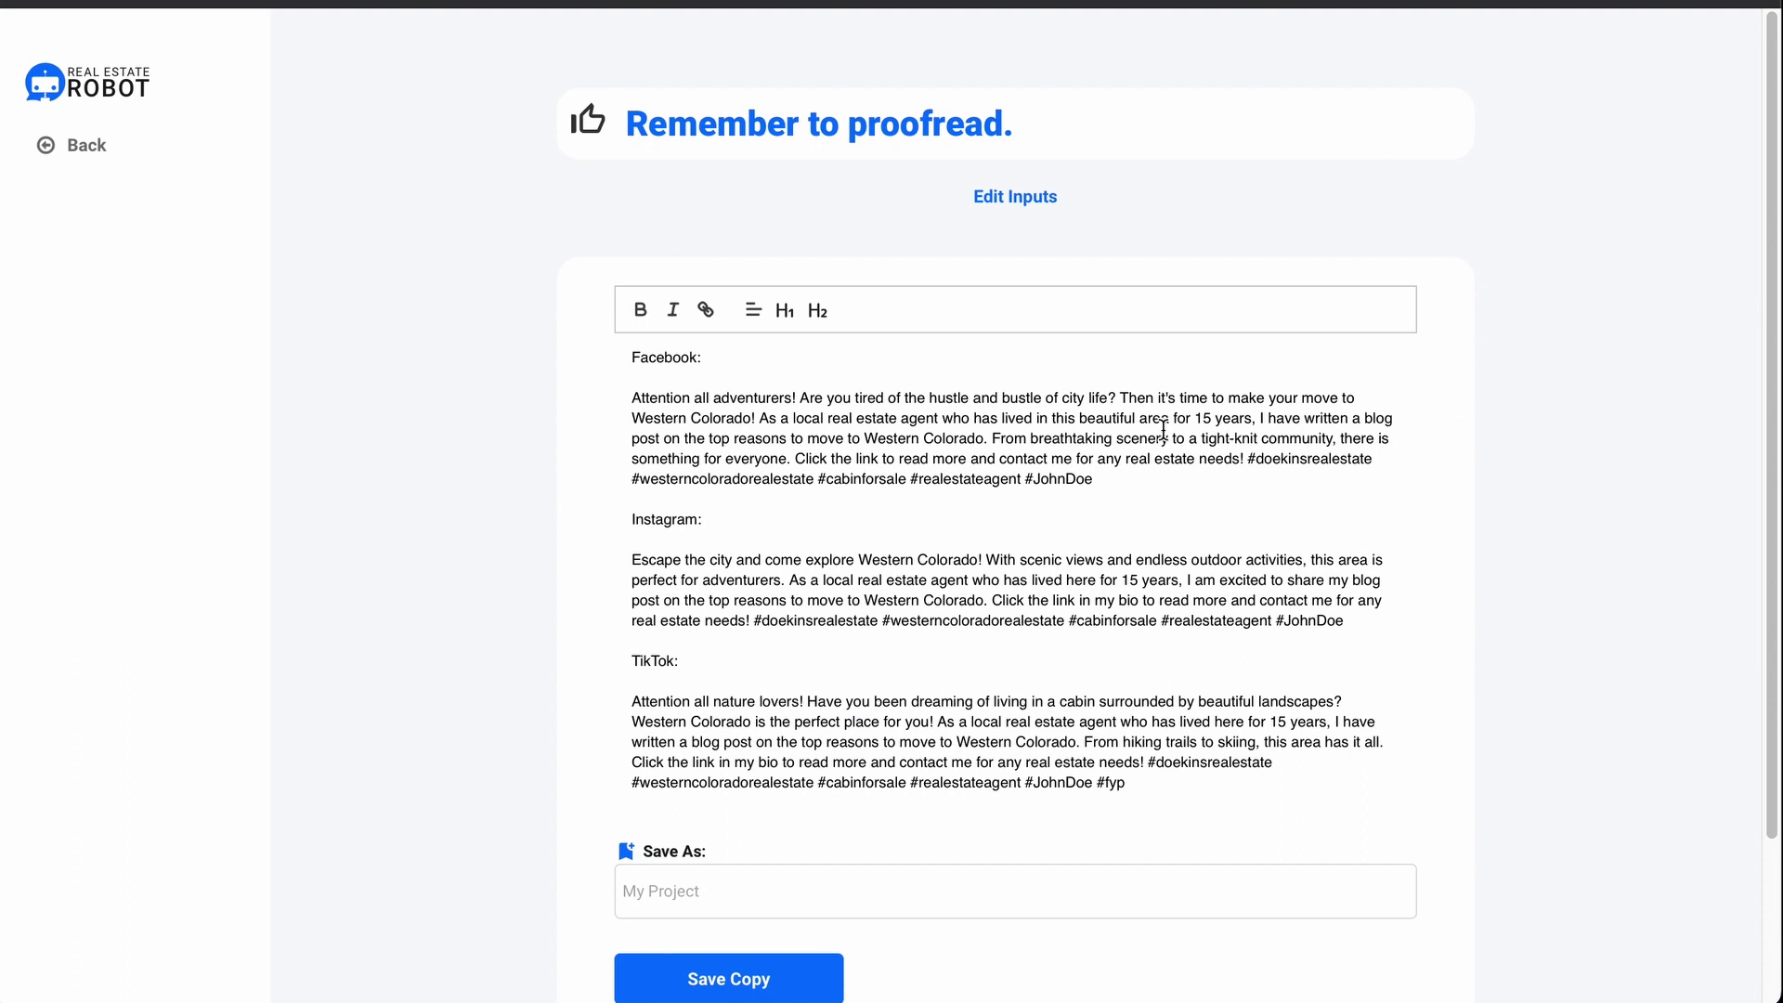
Step: Save the generated social posts as the project 'Make Your Move To Western Colorado'
left_click_drag(817, 478, 1098, 479)
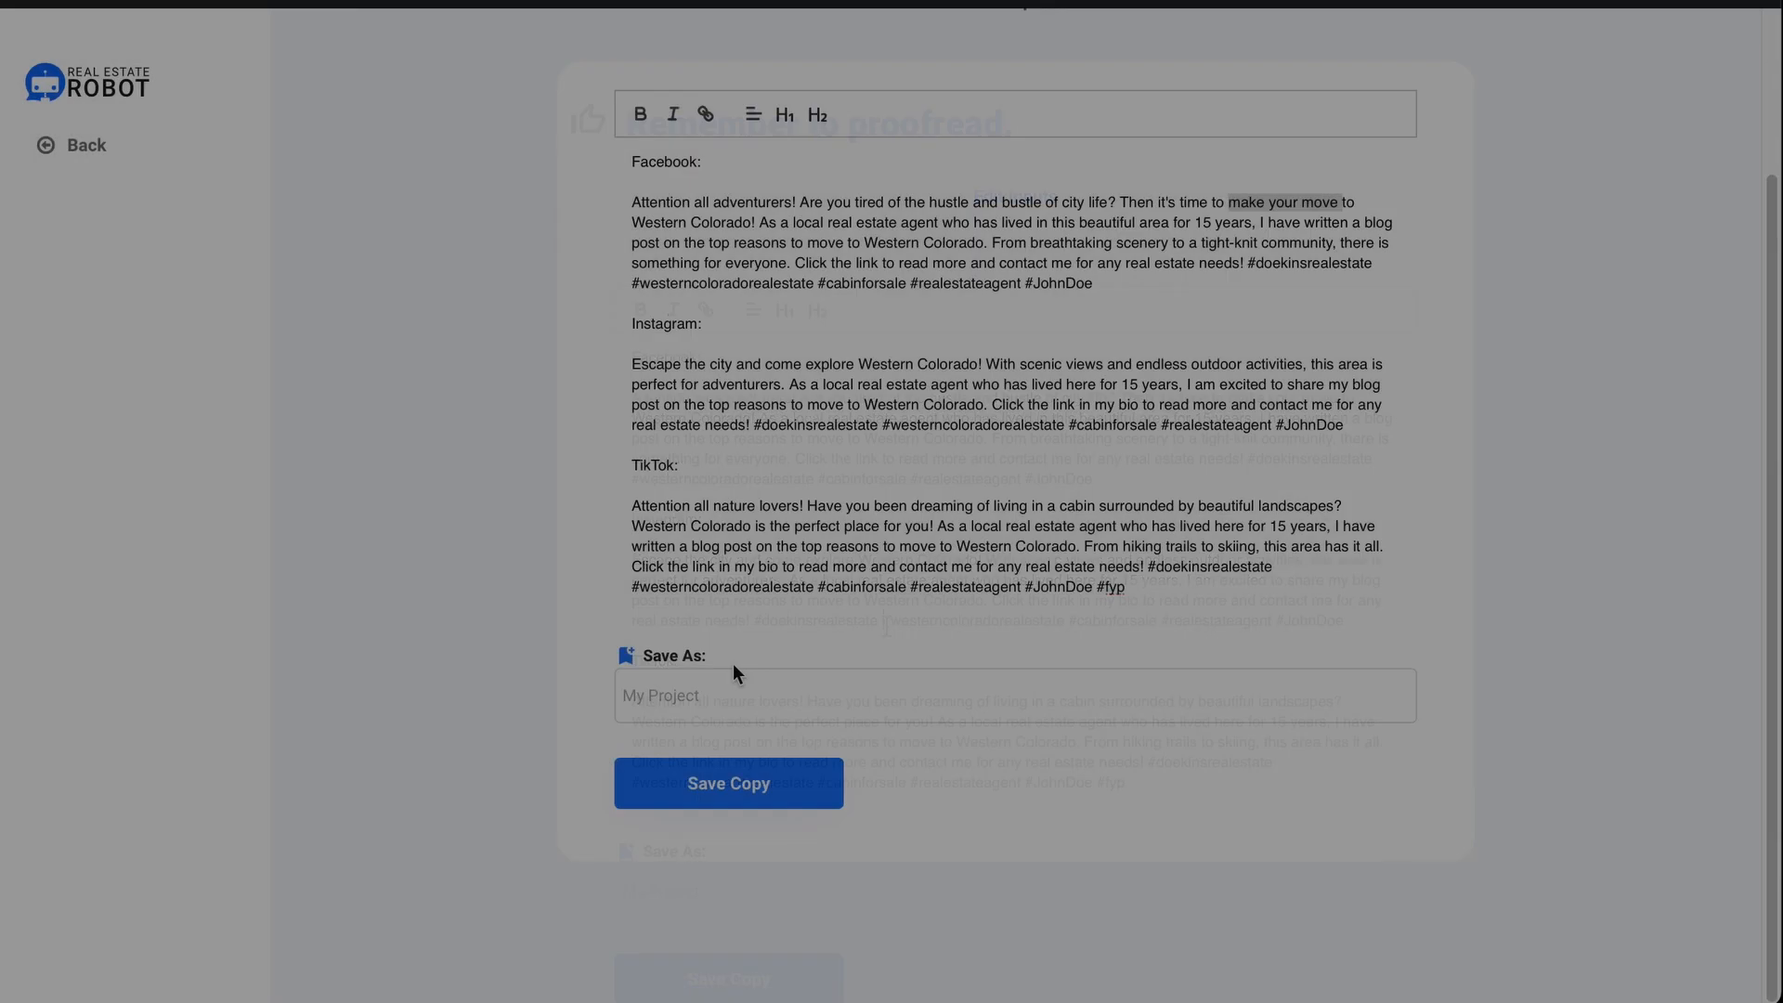
left_click(709, 681)
type("Make Your Move To We")
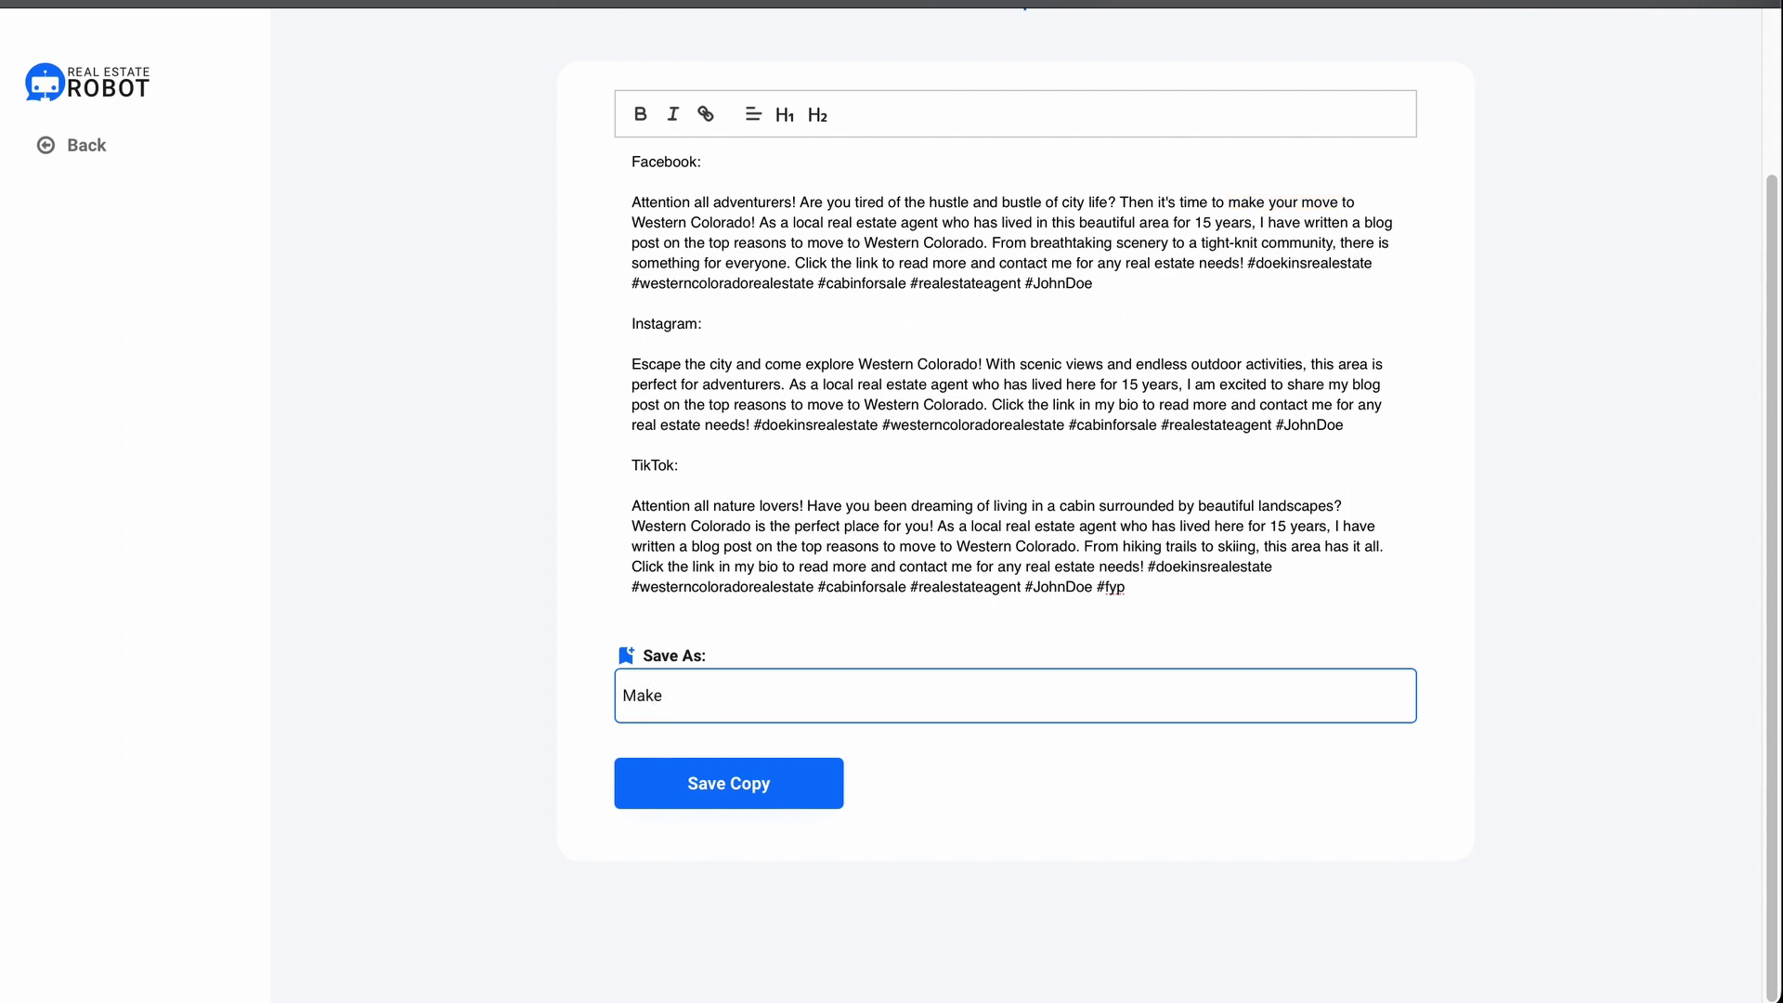
type("stern Colorado")
left_click(675, 796)
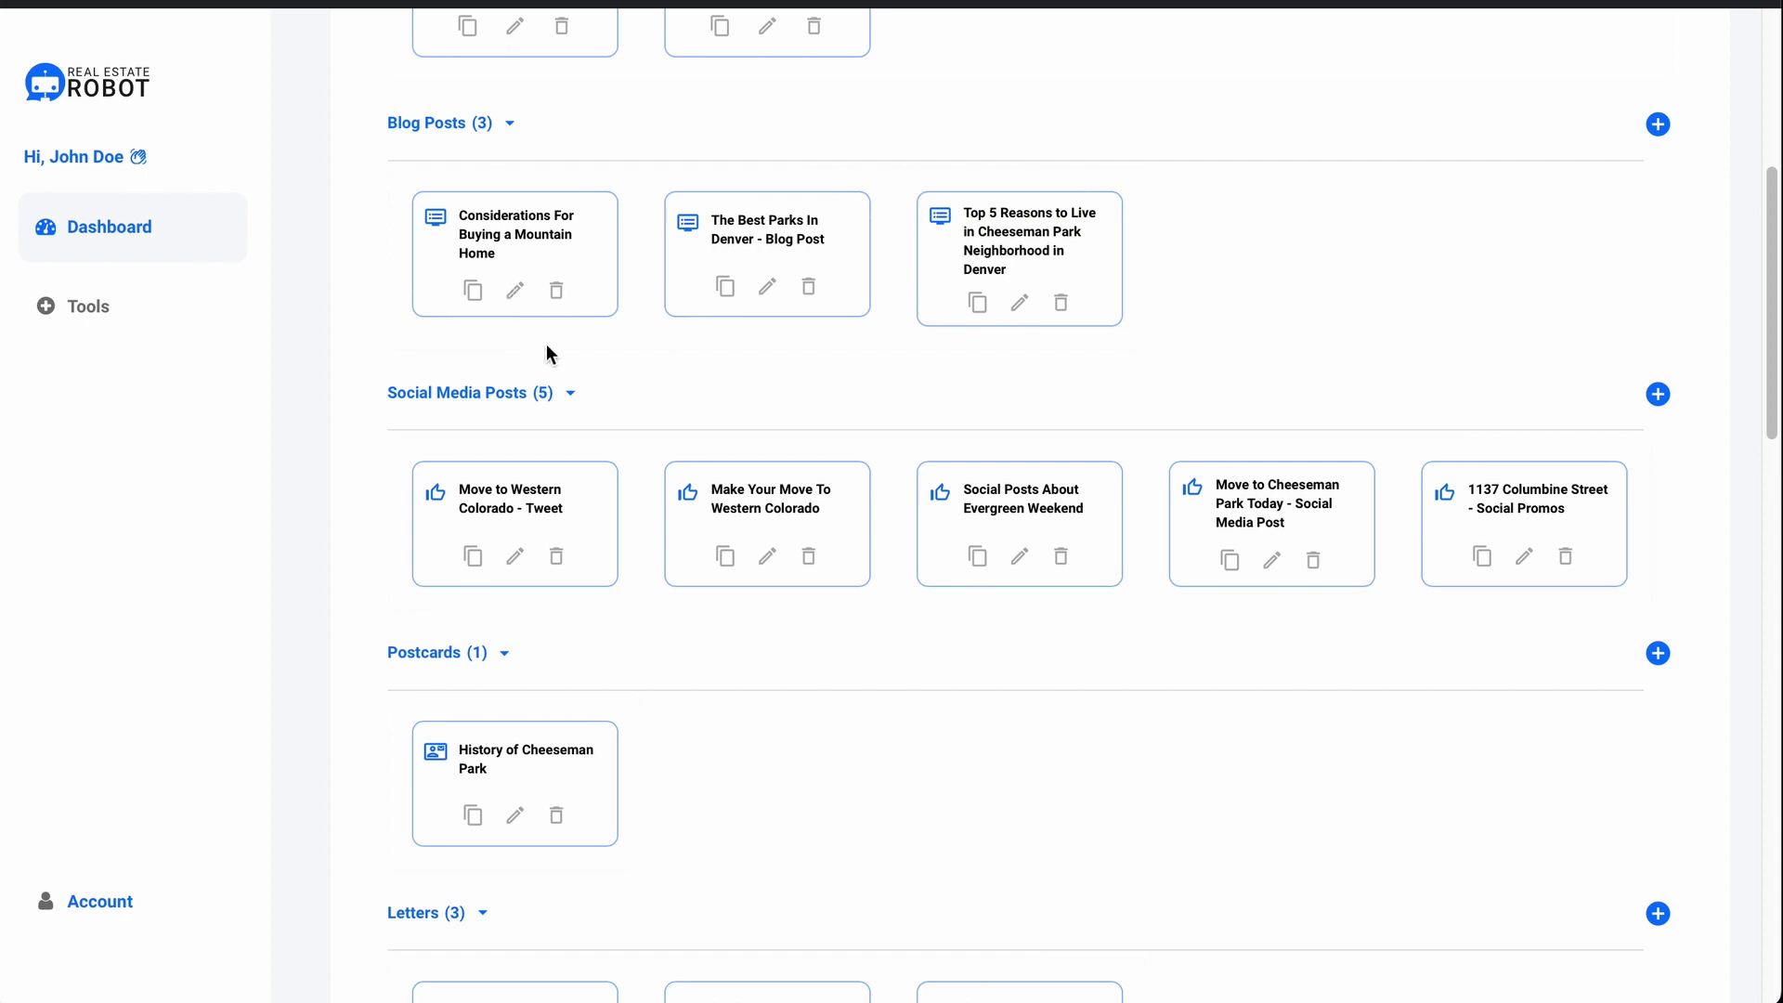
Step: Preview the mountain home blog post and Western Colorado tweet, then go to the Account page
left_click(517, 291)
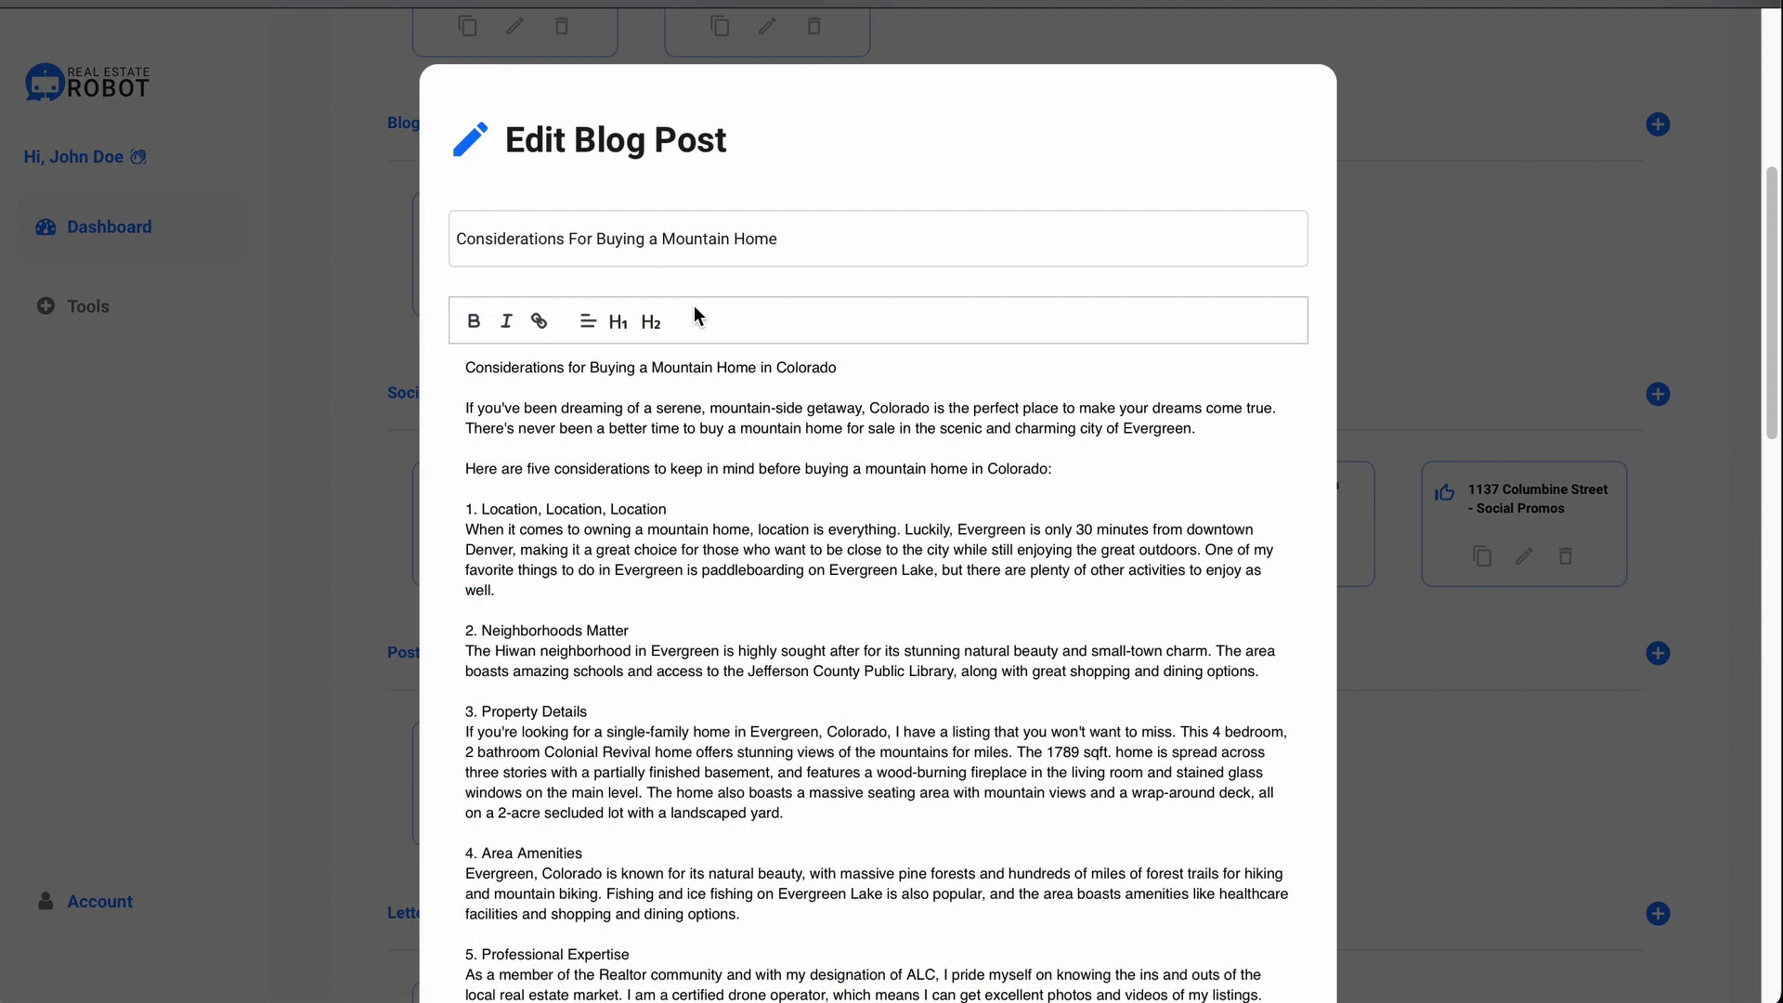
scroll(694, 305, "down", 2)
key("Escape")
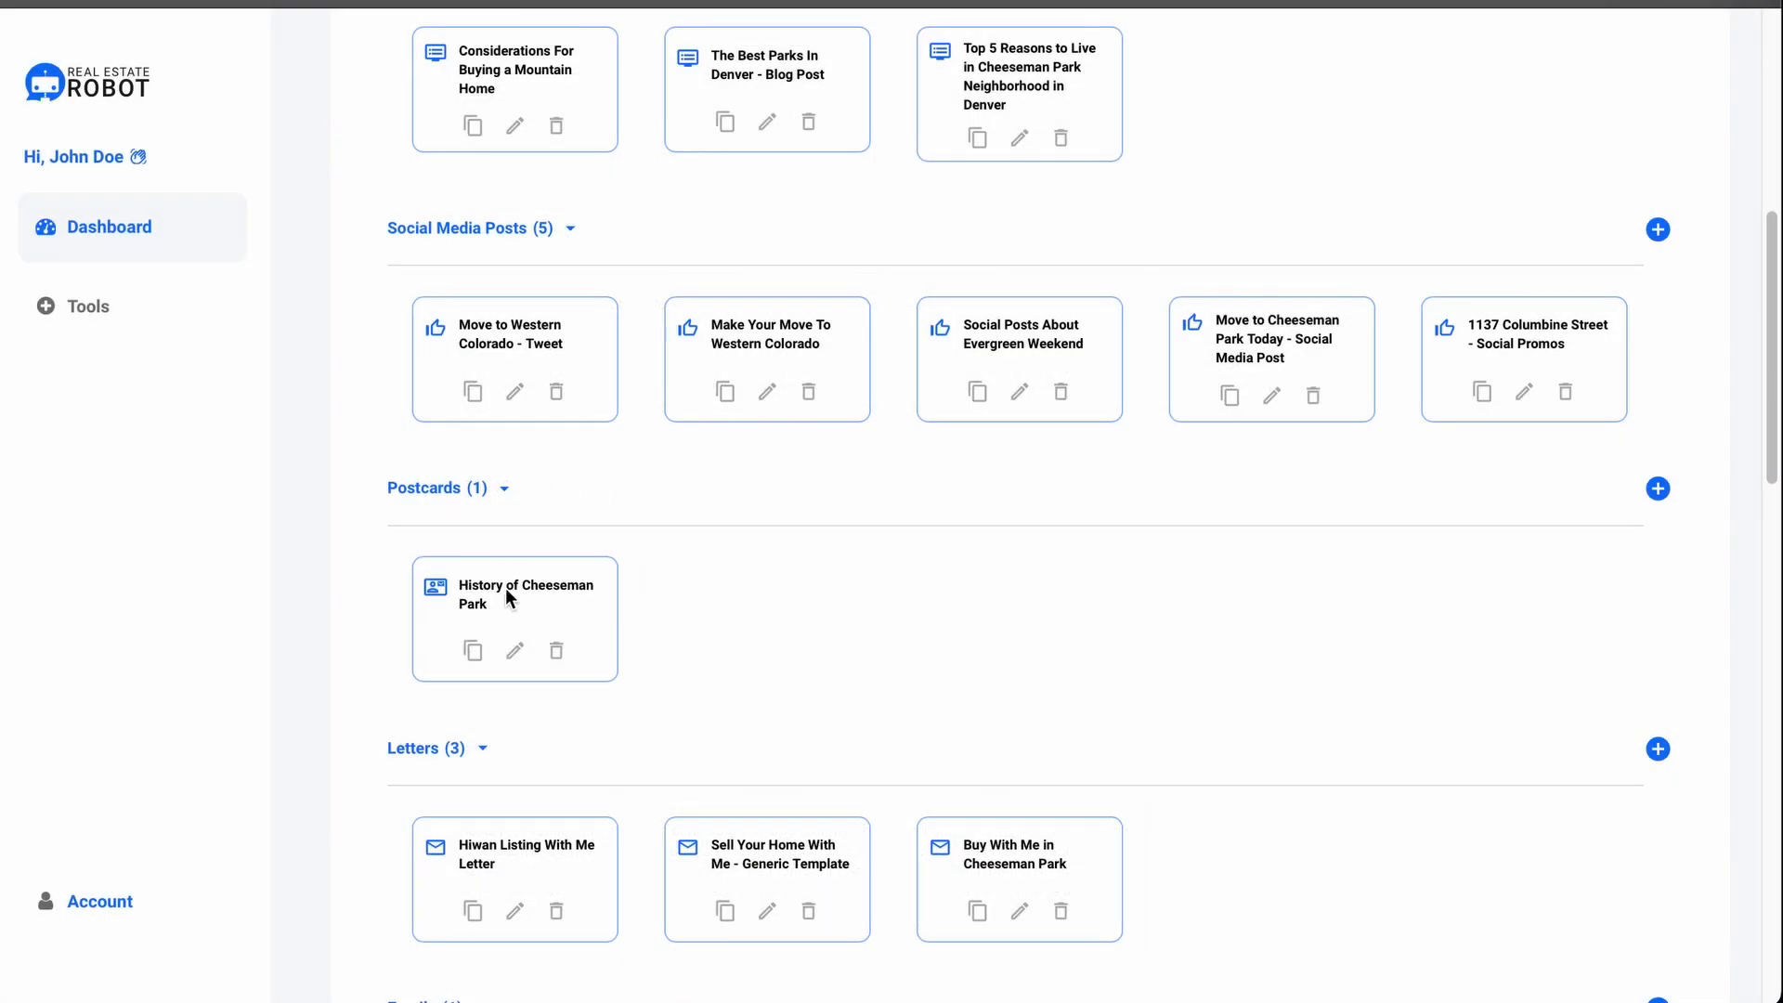
left_click(515, 391)
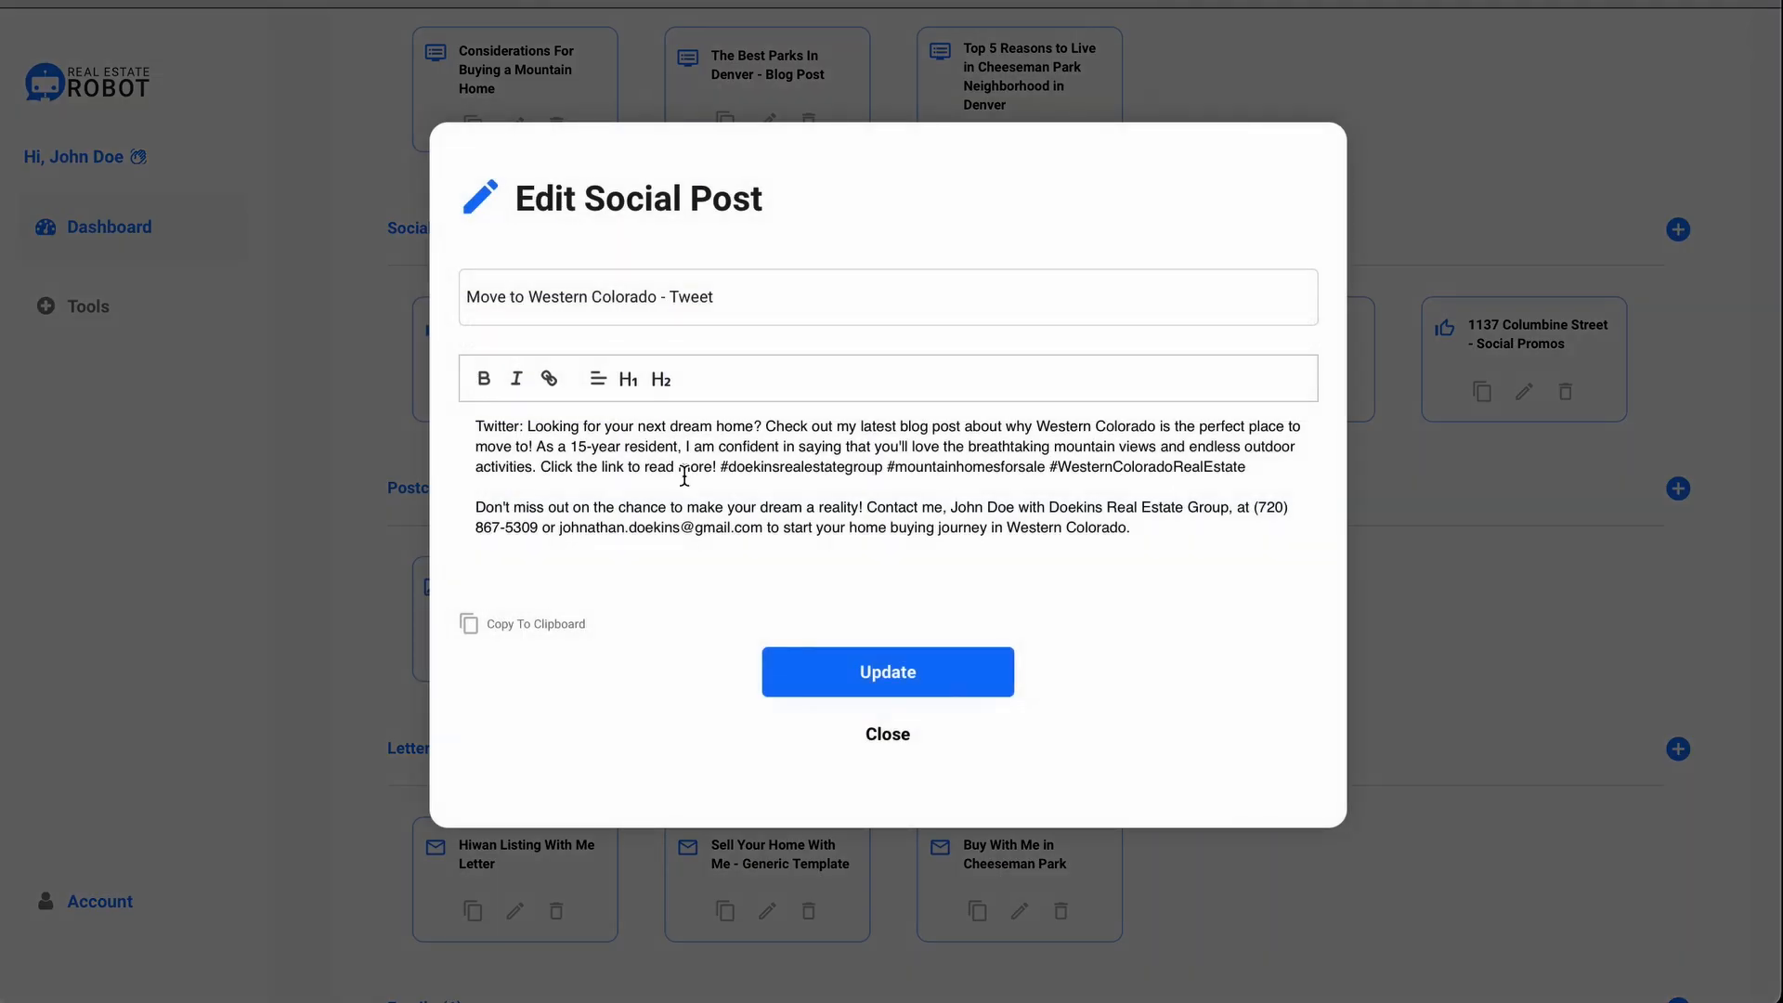
key("Escape")
left_click(149, 913)
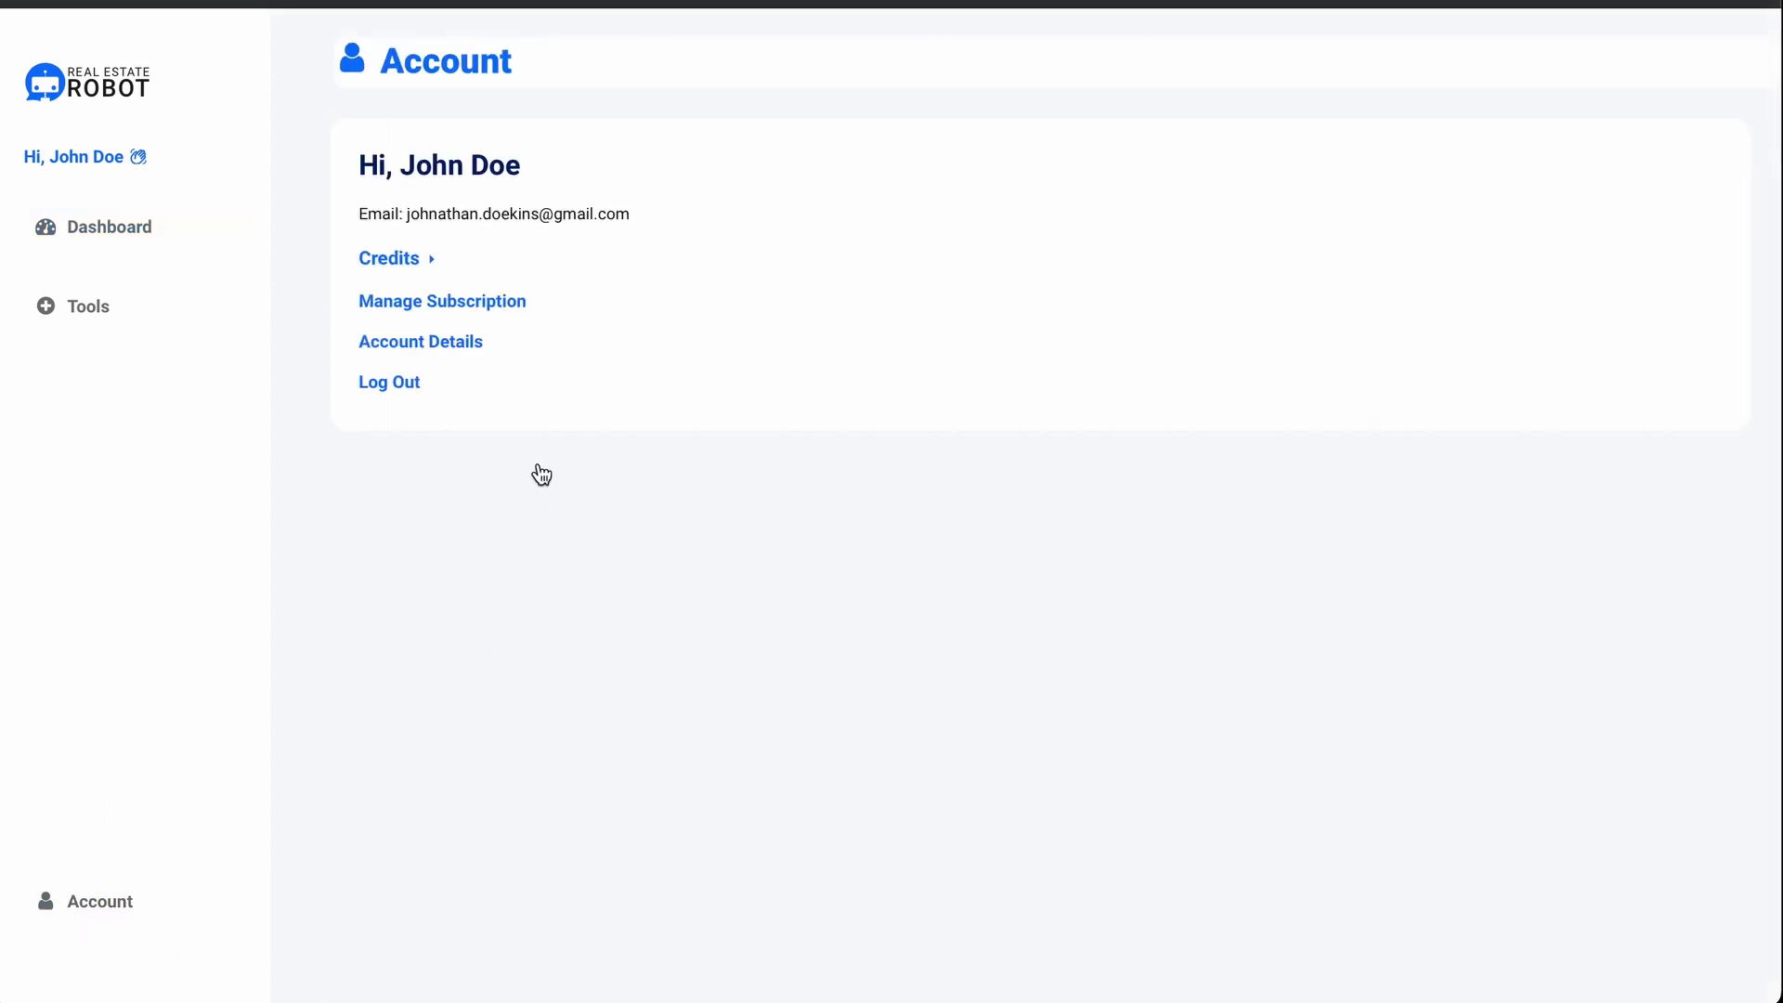
Step: Check remaining credits, then select the Gold plan at $59.99 per month in Stripe billing
left_click(418, 264)
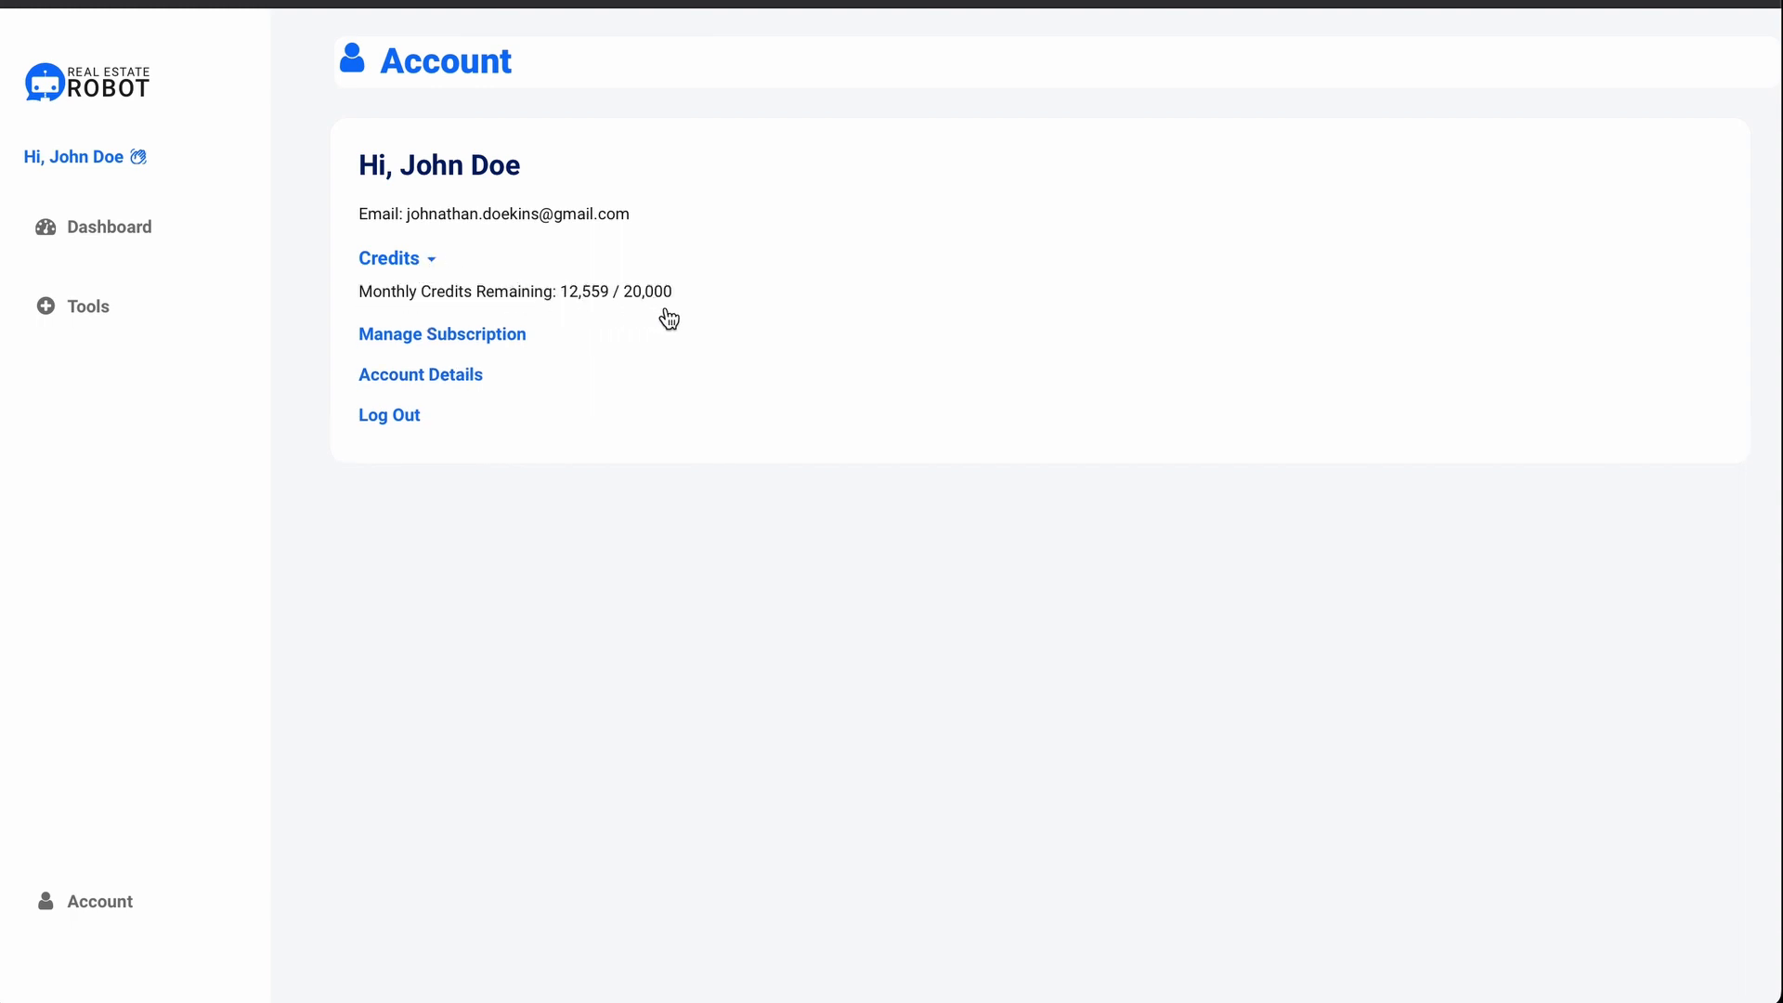
left_click(414, 266)
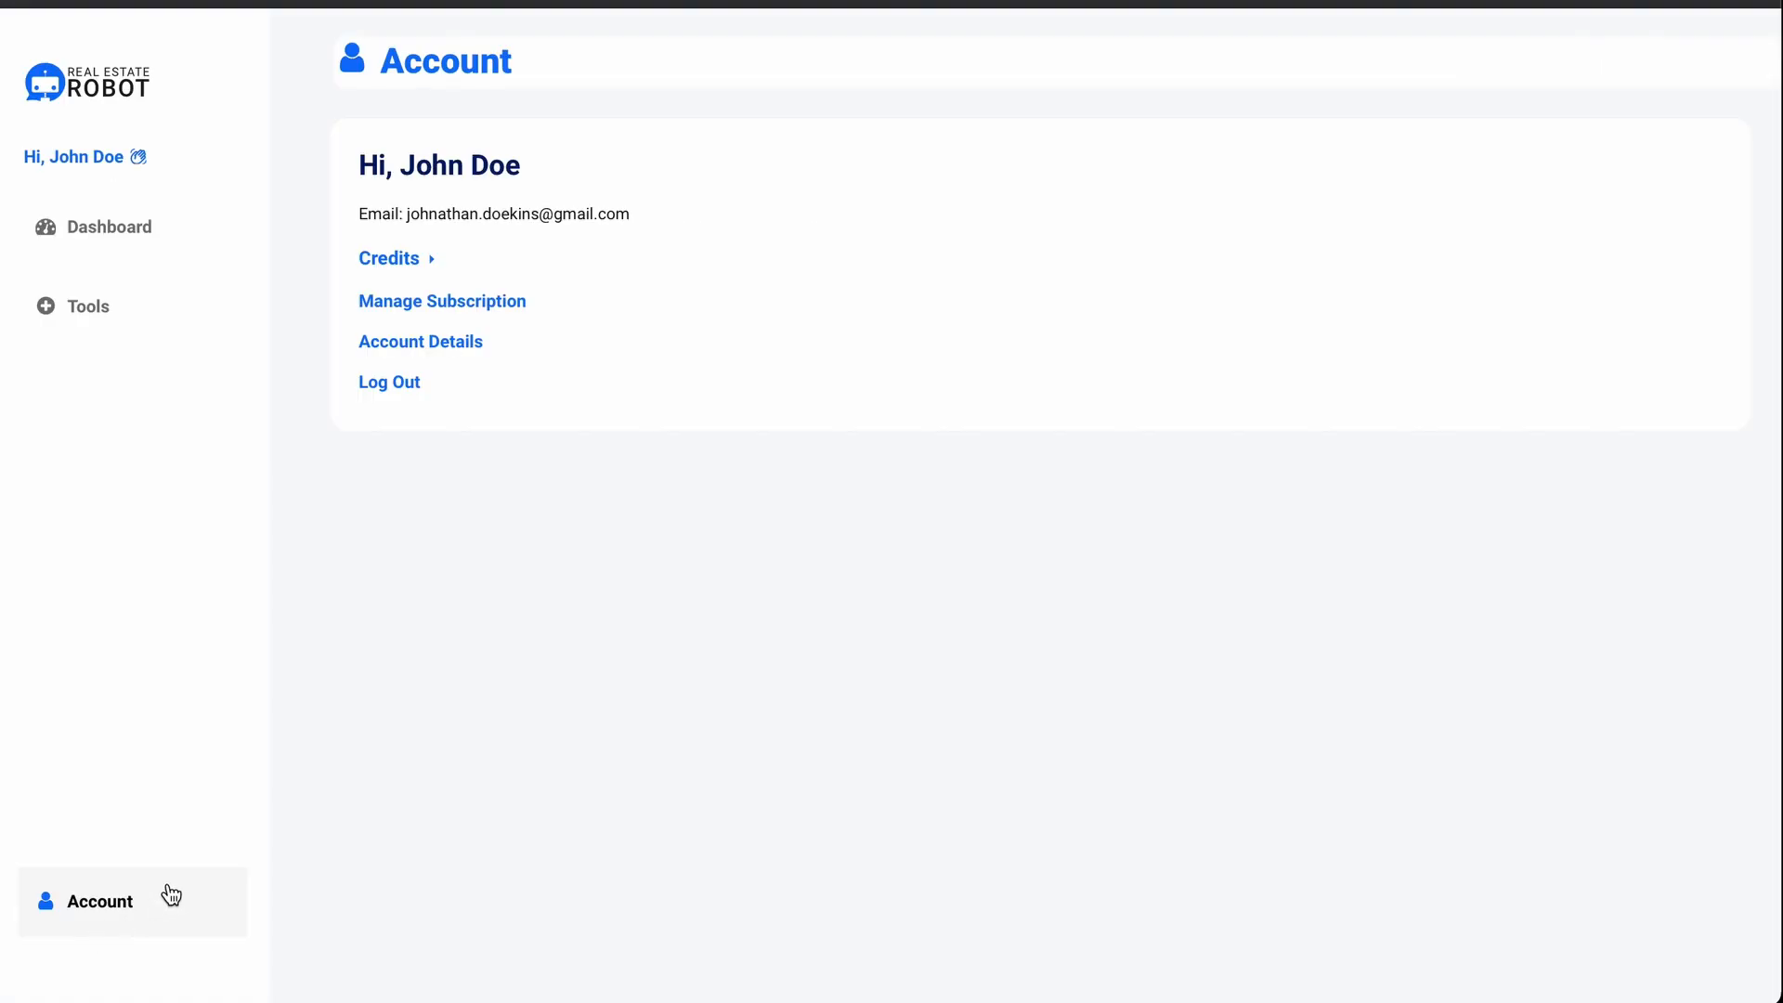
left_click(495, 307)
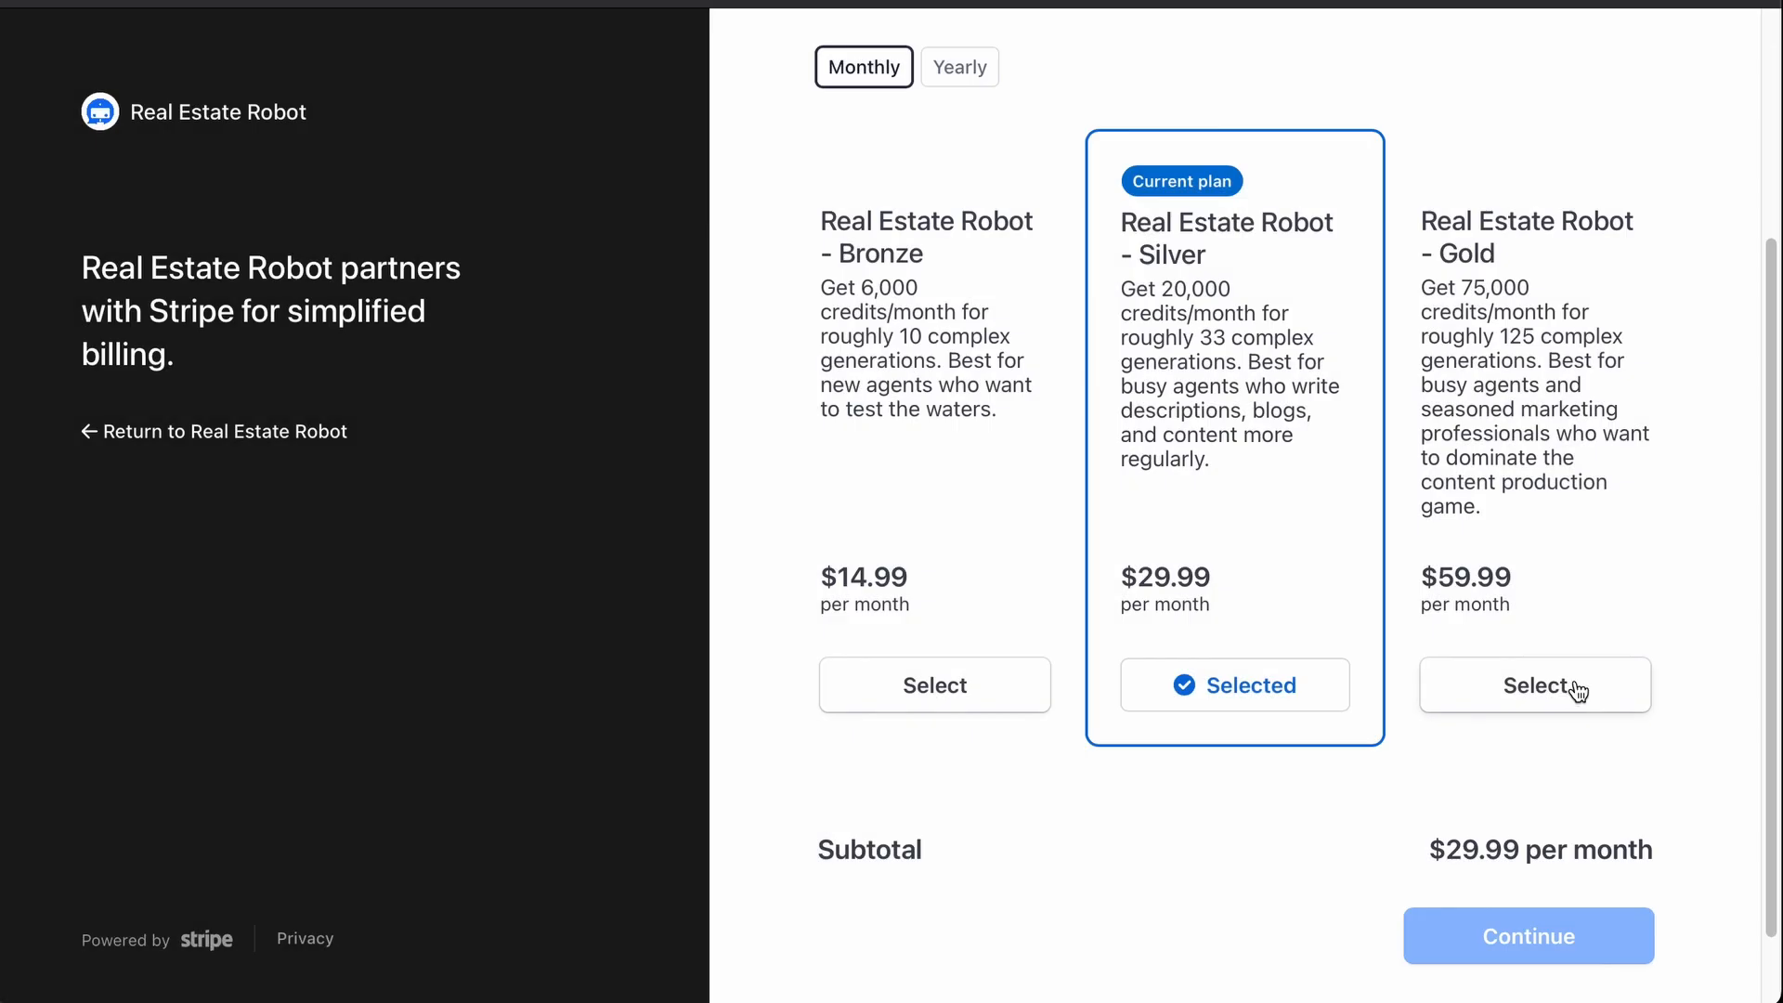
left_click(1468, 683)
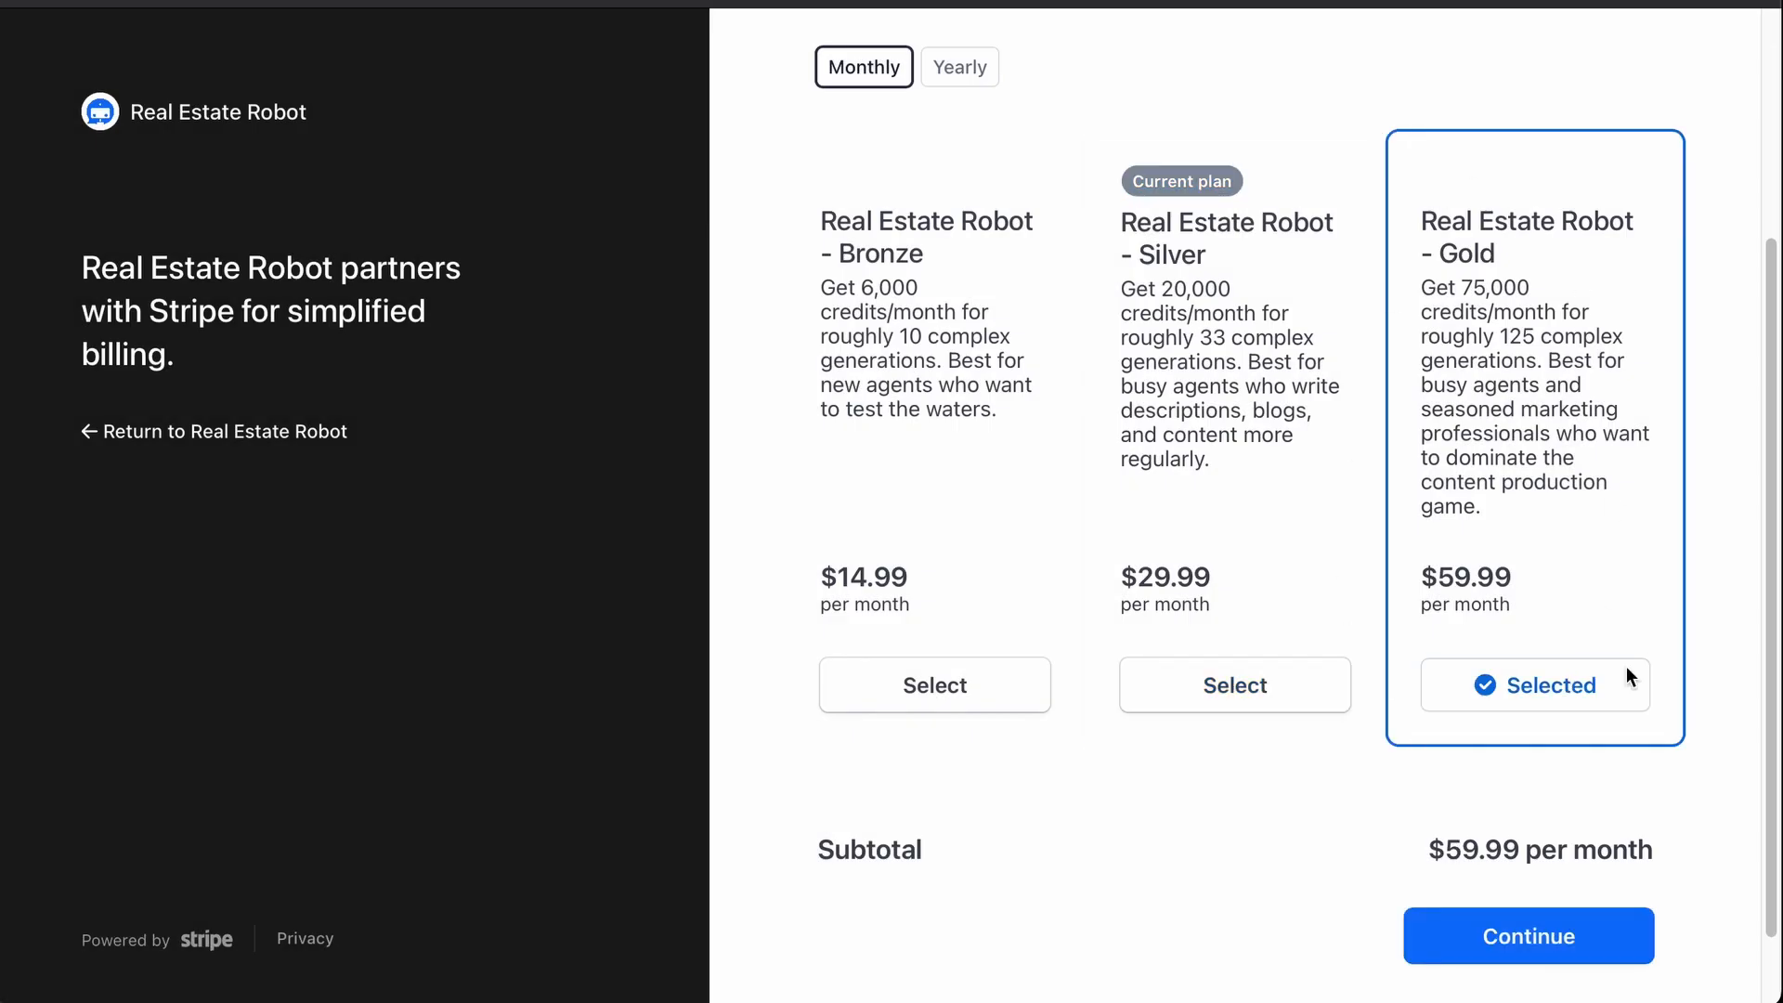